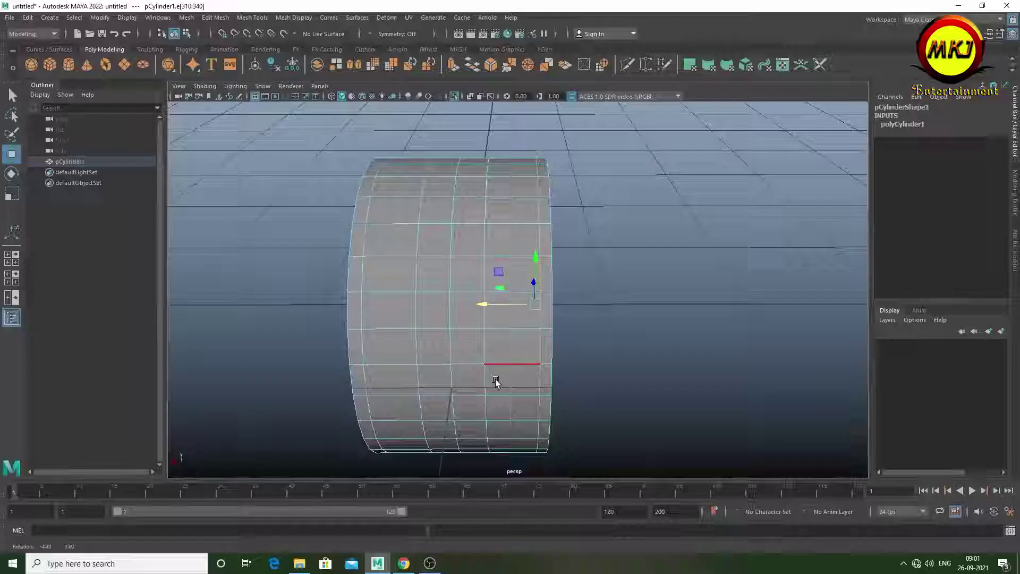
Extrude the cylinder's middle band of side faces inward to Local Translate Z -0.164
{"action": "right_click_drag", "start_coordinate": [393, 244], "coordinate": [398, 273]}
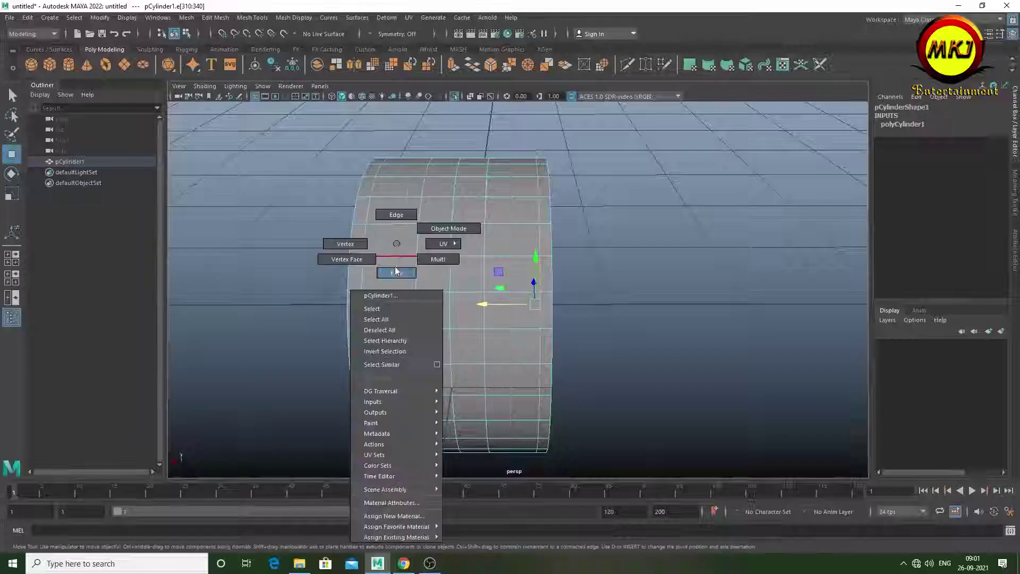
{"action": "double_click", "coordinate": [395, 279]}
{"action": "left_click", "coordinate": [470, 276], "text": "shift"}
{"action": "mouse_move", "coordinate": [470, 276]}
{"action": "left_mouse_down", "text": "alt"}
{"action": "mouse_move", "coordinate": [446, 238]}
{"action": "mouse_move", "coordinate": [364, 273]}
{"action": "left_mouse_up", "text": "alt"}
{"action": "key", "text": "ctrl+e"}
Inspect the cylinder's end, then return to object mode and reselect the cylinder
{"action": "right_click_drag", "start_coordinate": [364, 273], "coordinate": [496, 257], "text": "alt"}
{"action": "mouse_move", "coordinate": [496, 257]}
{"action": "left_mouse_down", "text": "alt"}
{"action": "mouse_move", "coordinate": [593, 279]}
{"action": "mouse_move", "coordinate": [496, 291]}
{"action": "left_mouse_up", "text": "alt"}
{"action": "right_click_drag", "start_coordinate": [497, 291], "coordinate": [536, 253], "text": "alt"}
{"action": "key", "text": "F8"}
{"action": "key", "text": "q"}
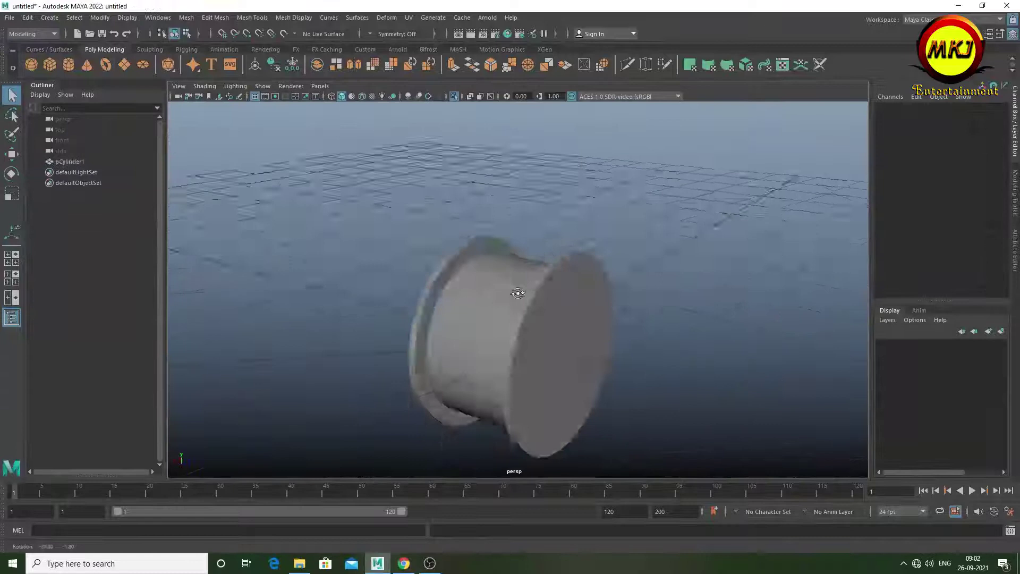
{"action": "left_click", "coordinate": [512, 295]}
{"action": "mouse_move", "coordinate": [512, 295]}
{"action": "left_mouse_down", "text": "alt"}
{"action": "mouse_move", "coordinate": [532, 336]}
{"action": "mouse_move", "coordinate": [547, 300]}
{"action": "left_mouse_up", "text": "alt"}
{"action": "mouse_move", "coordinate": [547, 300]}
{"action": "right_mouse_down", "text": "alt"}
{"action": "mouse_move", "coordinate": [524, 406]}
{"action": "mouse_move", "coordinate": [501, 278]}
{"action": "right_mouse_up", "text": "alt"}
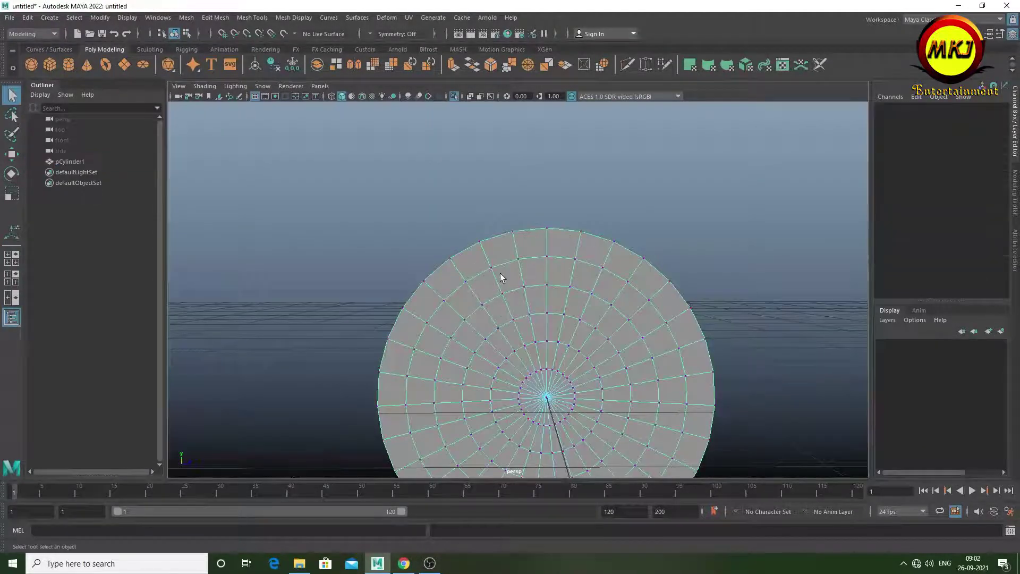
{"action": "scroll", "coordinate": [501, 278], "scroll_direction": "down", "scroll_amount": 5}
{"action": "mouse_move", "coordinate": [545, 429]}
{"action": "left_mouse_down", "text": "alt"}
{"action": "mouse_move", "coordinate": [636, 370]}
{"action": "mouse_move", "coordinate": [515, 368]}
{"action": "mouse_move", "coordinate": [605, 390]}
{"action": "mouse_move", "coordinate": [470, 353]}
{"action": "left_mouse_up", "text": "alt"}
Select the cap-centre vertices and try growing the selection, then undo both selections
{"action": "key", "text": "w"}
{"action": "left_click", "coordinate": [470, 353], "text": "shift"}
{"action": "left_click_drag", "start_coordinate": [651, 357], "coordinate": [626, 324], "text": "alt"}
{"action": "scroll", "coordinate": [627, 324], "scroll_direction": "up", "scroll_amount": 5}
{"action": "scroll", "coordinate": [557, 382], "scroll_direction": "down", "scroll_amount": 5}
{"action": "mouse_move", "coordinate": [558, 382]}
{"action": "left_mouse_down", "text": "alt"}
{"action": "mouse_move", "coordinate": [523, 406]}
{"action": "mouse_move", "coordinate": [539, 396]}
{"action": "mouse_move", "coordinate": [397, 382]}
{"action": "mouse_move", "coordinate": [694, 387]}
{"action": "mouse_move", "coordinate": [486, 384]}
{"action": "left_mouse_up", "text": "alt"}
{"action": "key", "text": "r"}
{"action": "key", "text": "shift+period"}
{"action": "key", "text": "ctrl+z"}
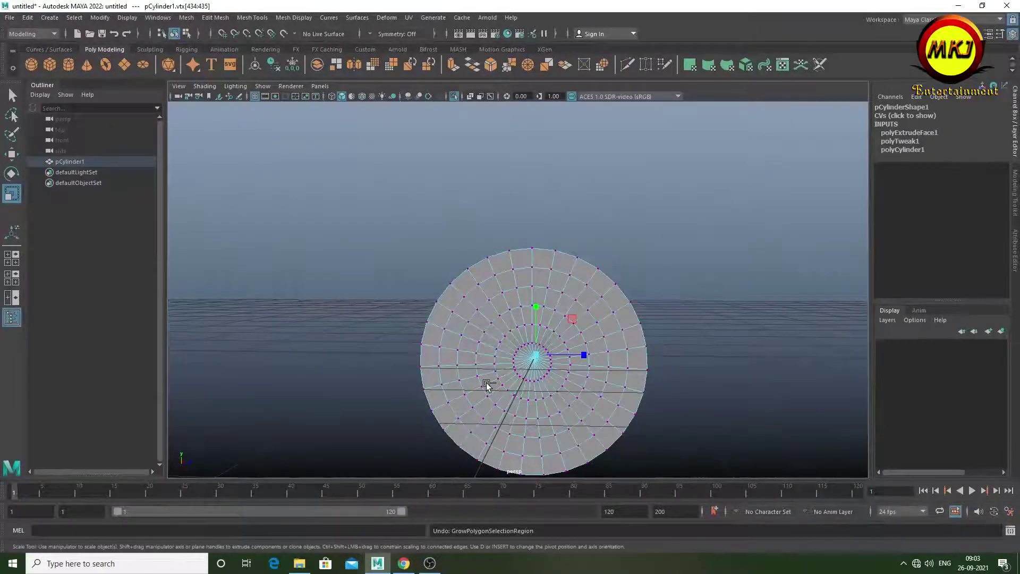
{"action": "key", "text": "ctrl+z"}
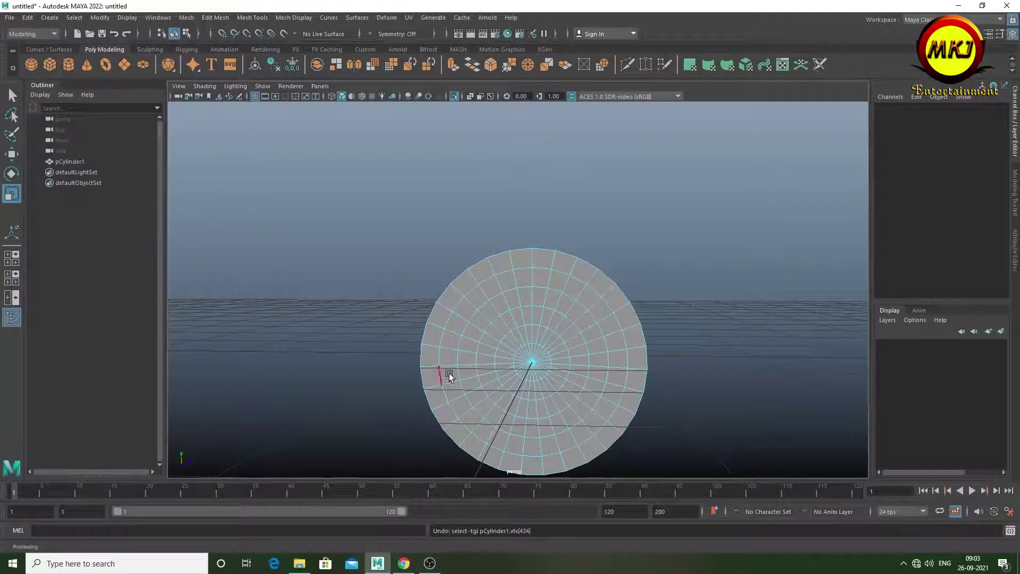
In vertex mode, select rings of end-cap vertices and ready the Scale tool
{"action": "right_click_drag", "start_coordinate": [457, 368], "coordinate": [417, 264]}
{"action": "left_click", "coordinate": [462, 395]}
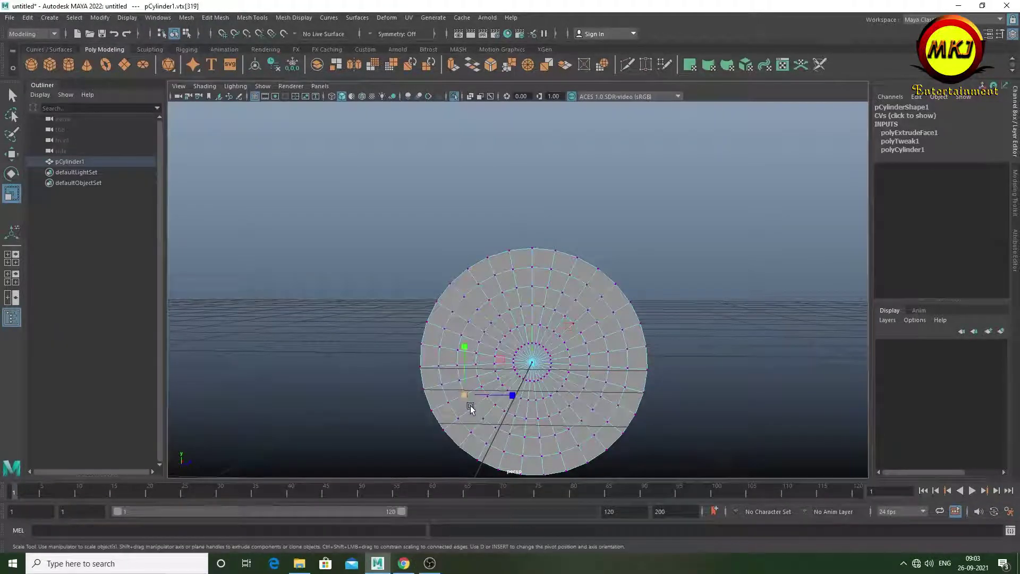
{"action": "scroll", "coordinate": [470, 406], "scroll_direction": "up", "scroll_amount": 3}
{"action": "middle_click_drag", "start_coordinate": [471, 412], "coordinate": [439, 385], "text": "alt"}
{"action": "double_click", "coordinate": [439, 384]}
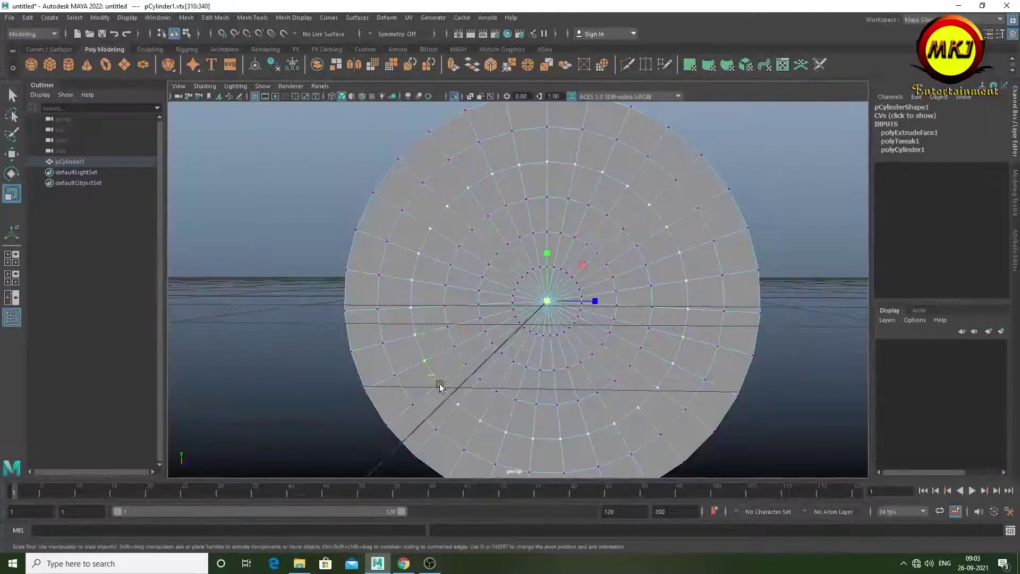
{"action": "key", "text": "w"}
{"action": "double_click", "coordinate": [481, 355]}
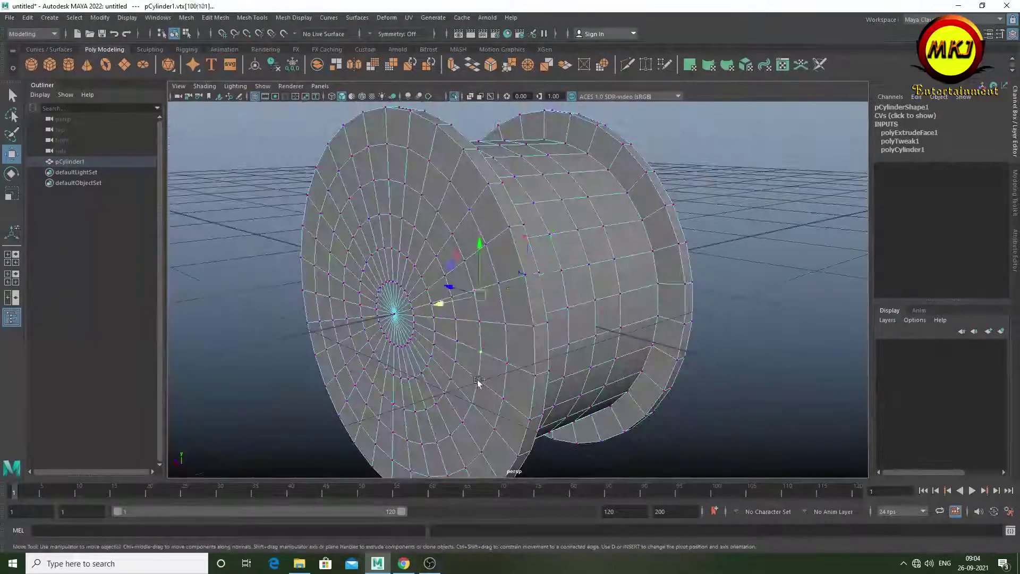
{"action": "left_click_drag", "start_coordinate": [478, 377], "coordinate": [357, 342], "text": "alt"}
{"action": "key", "text": "r"}
{"action": "left_click_drag", "start_coordinate": [440, 316], "coordinate": [455, 318], "text": "alt"}
{"action": "key", "text": "ctrl+less"}
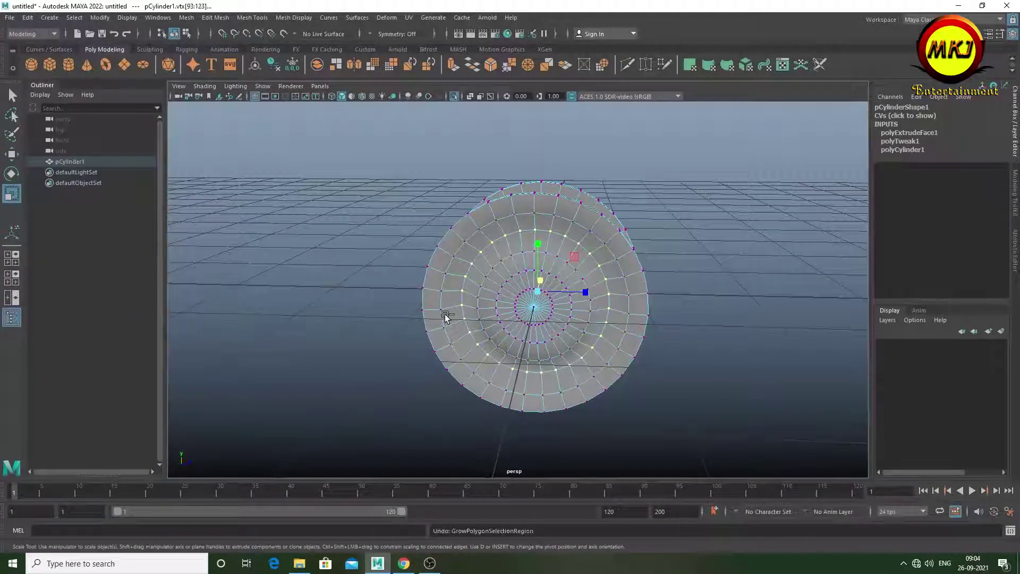
{"action": "key", "text": "ctrl+z"}
Select the inner ring of cap vertices and scale it along one axis to about 0.595
{"action": "left_click_drag", "start_coordinate": [517, 325], "coordinate": [486, 326], "text": "alt"}
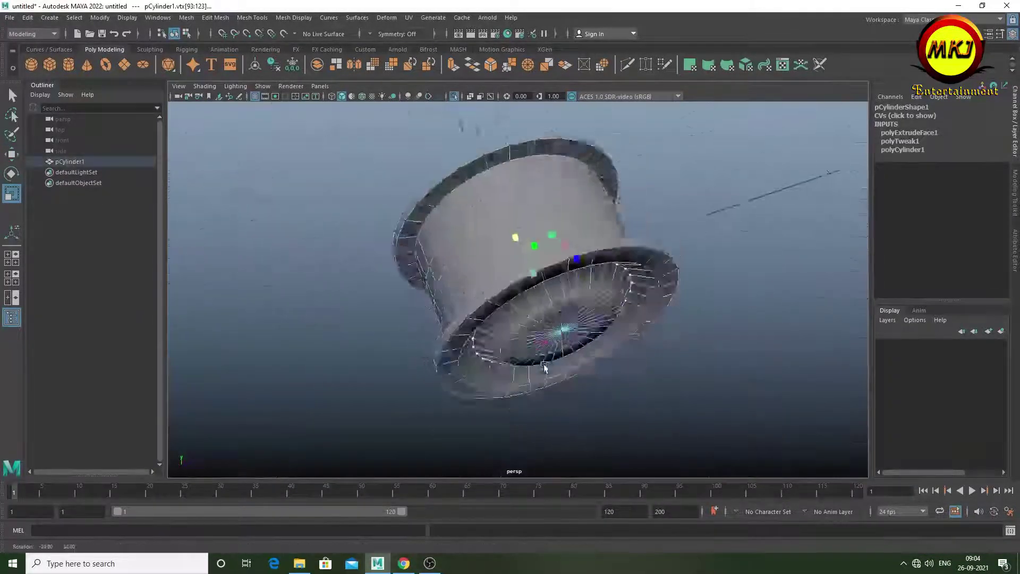
{"action": "left_click", "coordinate": [477, 330]}
{"action": "scroll", "coordinate": [475, 340], "scroll_direction": "up", "scroll_amount": 3}
{"action": "scroll", "coordinate": [457, 346], "scroll_direction": "up", "scroll_amount": 3}
{"action": "scroll", "coordinate": [452, 348], "scroll_direction": "down", "scroll_amount": 5}
{"action": "mouse_move", "coordinate": [453, 349]}
{"action": "left_mouse_down", "text": "alt"}
{"action": "mouse_move", "coordinate": [582, 349]}
{"action": "mouse_move", "coordinate": [542, 348]}
{"action": "left_mouse_up", "text": "alt"}
{"action": "double_click", "coordinate": [518, 351]}
{"action": "scroll", "coordinate": [518, 329], "scroll_direction": "up", "scroll_amount": 2}
{"action": "scroll", "coordinate": [517, 317], "scroll_direction": "up", "scroll_amount": 5}
{"action": "left_click_drag", "start_coordinate": [484, 274], "coordinate": [500, 278]}
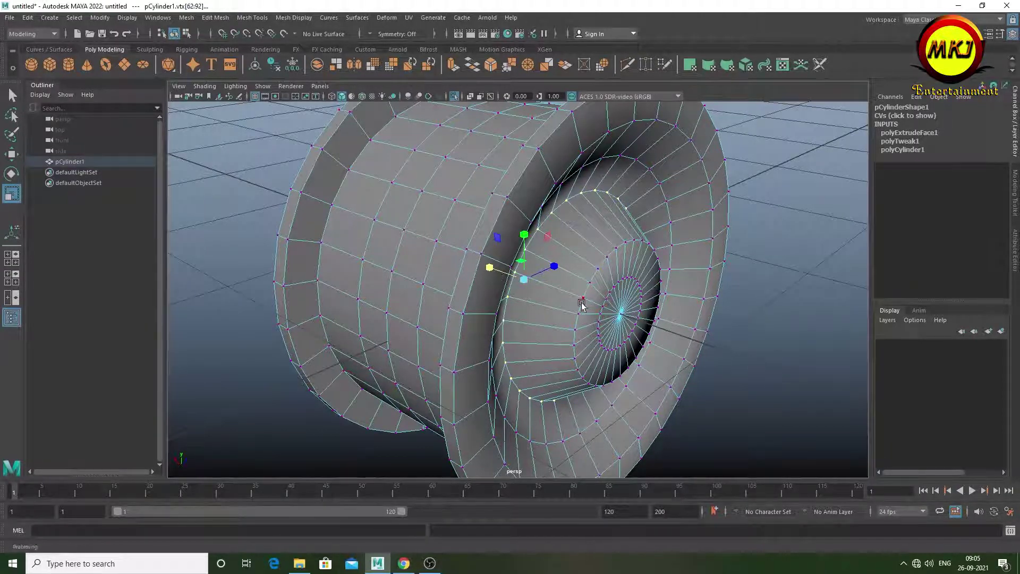
Select the next inner vertex ring and scale it along one axis to about 0.496
{"action": "mouse_move", "coordinate": [500, 327]}
{"action": "left_mouse_down", "text": "alt"}
{"action": "mouse_move", "coordinate": [542, 306]}
{"action": "mouse_move", "coordinate": [337, 291]}
{"action": "left_mouse_up", "text": "alt"}
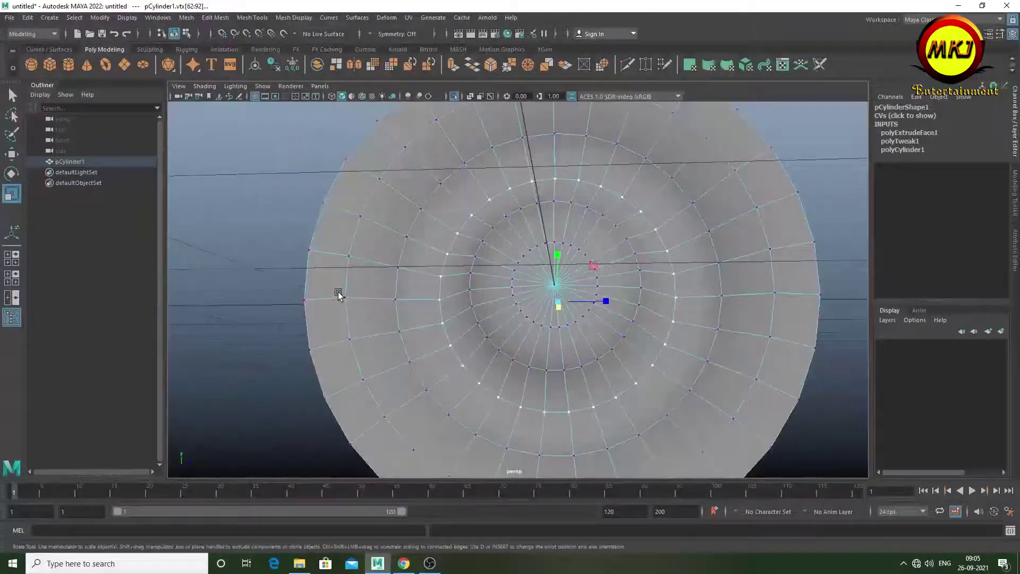
{"action": "left_click", "coordinate": [467, 290]}
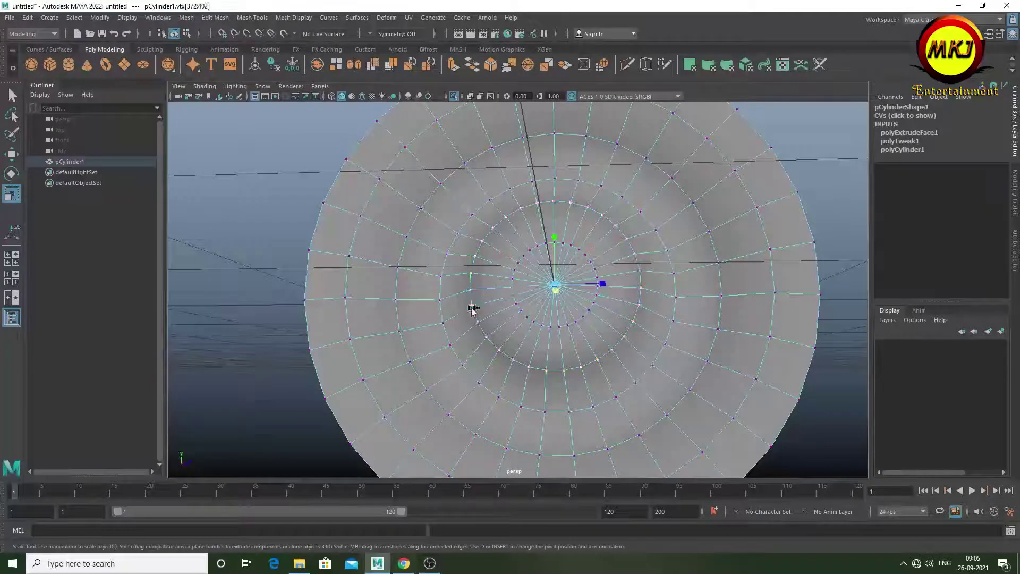
{"action": "left_click_drag", "start_coordinate": [467, 298], "coordinate": [421, 287], "text": "alt"}
{"action": "double_click", "coordinate": [436, 327]}
{"action": "mouse_move", "coordinate": [436, 328]}
{"action": "left_mouse_down", "text": "alt"}
{"action": "mouse_move", "coordinate": [422, 320]}
{"action": "mouse_move", "coordinate": [489, 279]}
{"action": "mouse_move", "coordinate": [509, 291]}
{"action": "mouse_move", "coordinate": [421, 312]}
{"action": "mouse_move", "coordinate": [474, 319]}
{"action": "left_mouse_up", "text": "alt"}
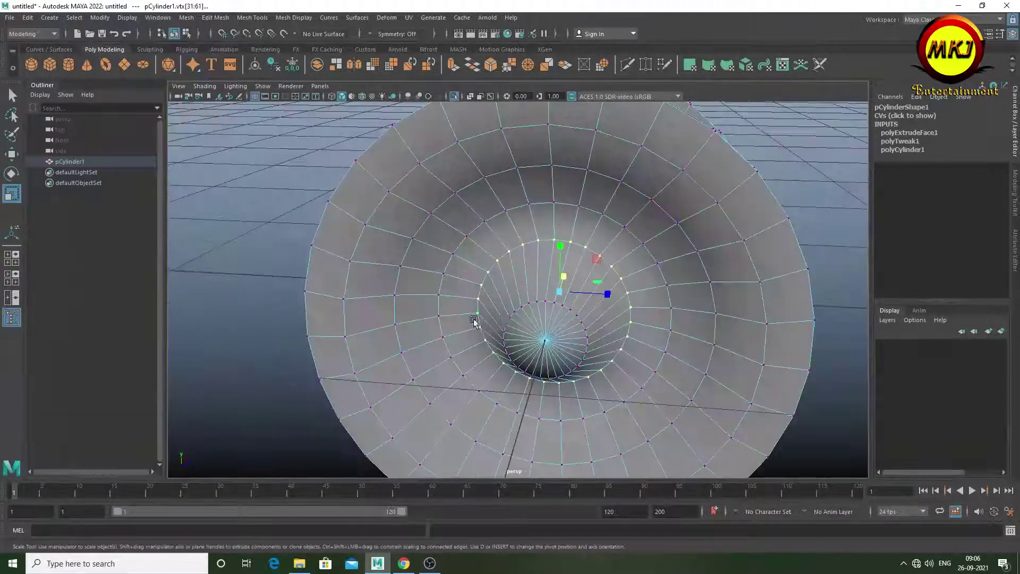
{"action": "scroll", "coordinate": [522, 342], "scroll_direction": "up", "scroll_amount": 3}
{"action": "scroll", "coordinate": [538, 294], "scroll_direction": "up", "scroll_amount": 3}
{"action": "scroll", "coordinate": [597, 273], "scroll_direction": "down", "scroll_amount": 5}
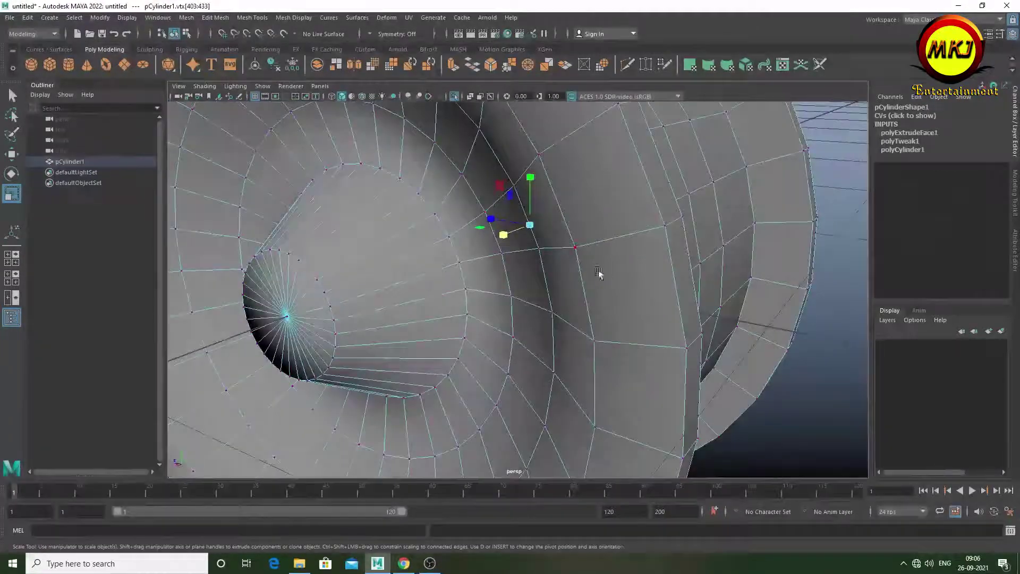
Select the innermost vertex ring and the cap-centre vertices, checking from several angles
{"action": "left_click", "coordinate": [309, 268]}
{"action": "double_click", "coordinate": [319, 282]}
{"action": "scroll", "coordinate": [415, 268], "scroll_direction": "down", "scroll_amount": 3}
{"action": "left_click_drag", "start_coordinate": [414, 269], "coordinate": [489, 210], "text": "alt"}
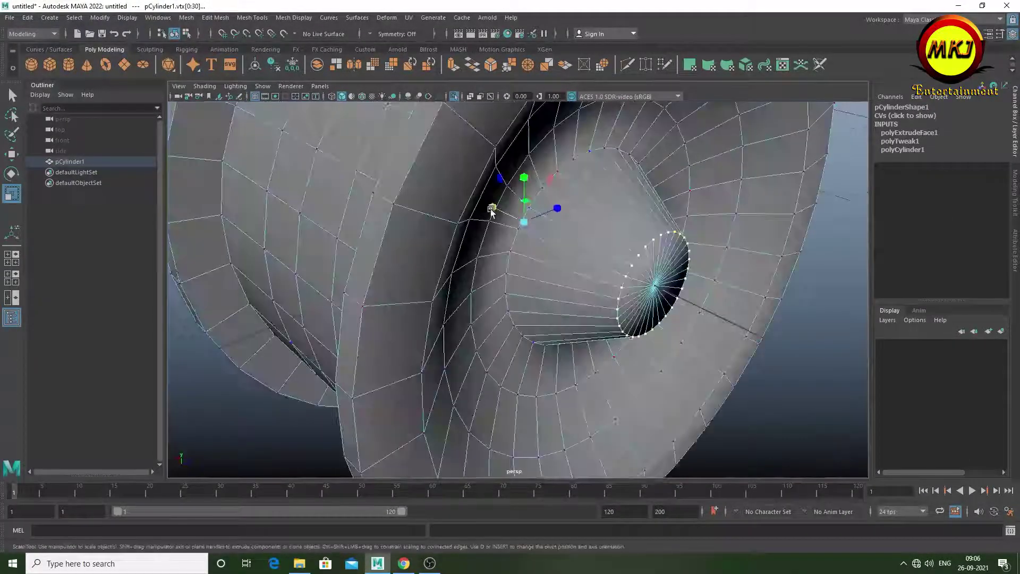
{"action": "scroll", "coordinate": [489, 209], "scroll_direction": "up", "scroll_amount": 2}
{"action": "mouse_move", "coordinate": [649, 287]}
{"action": "left_mouse_down", "text": "alt"}
{"action": "mouse_move", "coordinate": [501, 278]}
{"action": "mouse_move", "coordinate": [318, 360]}
{"action": "mouse_move", "coordinate": [323, 296]}
{"action": "left_mouse_up", "text": "alt"}
{"action": "scroll", "coordinate": [550, 220], "scroll_direction": "up", "scroll_amount": 3}
{"action": "left_click", "coordinate": [548, 212]}
{"action": "scroll", "coordinate": [550, 219], "scroll_direction": "down", "scroll_amount": 3}
{"action": "mouse_move", "coordinate": [549, 221]}
{"action": "left_mouse_down", "text": "alt"}
{"action": "mouse_move", "coordinate": [537, 277]}
{"action": "mouse_move", "coordinate": [613, 286]}
{"action": "mouse_move", "coordinate": [483, 175]}
{"action": "mouse_move", "coordinate": [523, 229]}
{"action": "mouse_move", "coordinate": [471, 264]}
{"action": "mouse_move", "coordinate": [510, 250]}
{"action": "mouse_move", "coordinate": [476, 314]}
{"action": "mouse_move", "coordinate": [502, 267]}
{"action": "left_mouse_up", "text": "alt"}
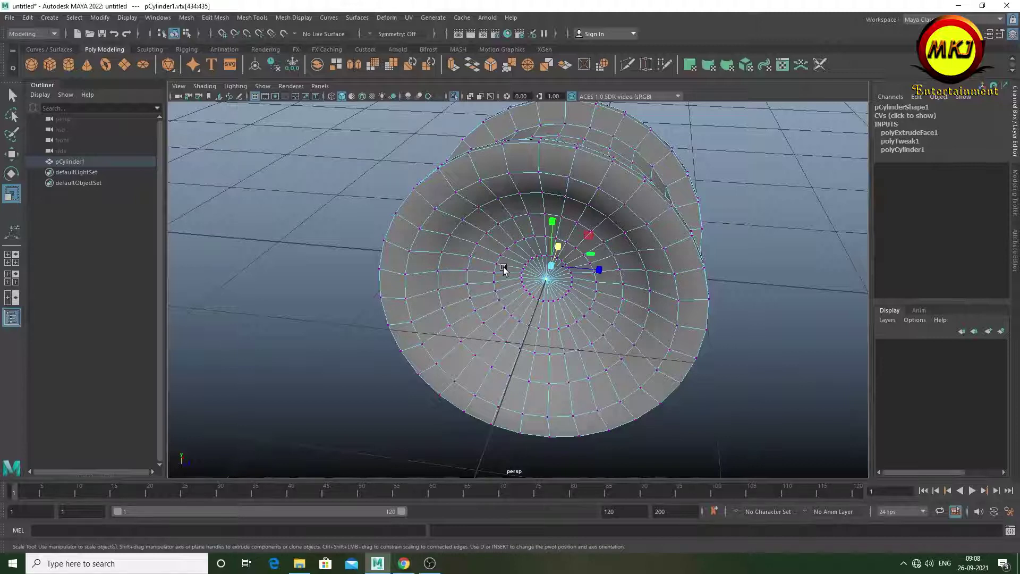
Select the outer and inner vertex rings on the cap to inspect them
{"action": "left_click", "coordinate": [470, 299]}
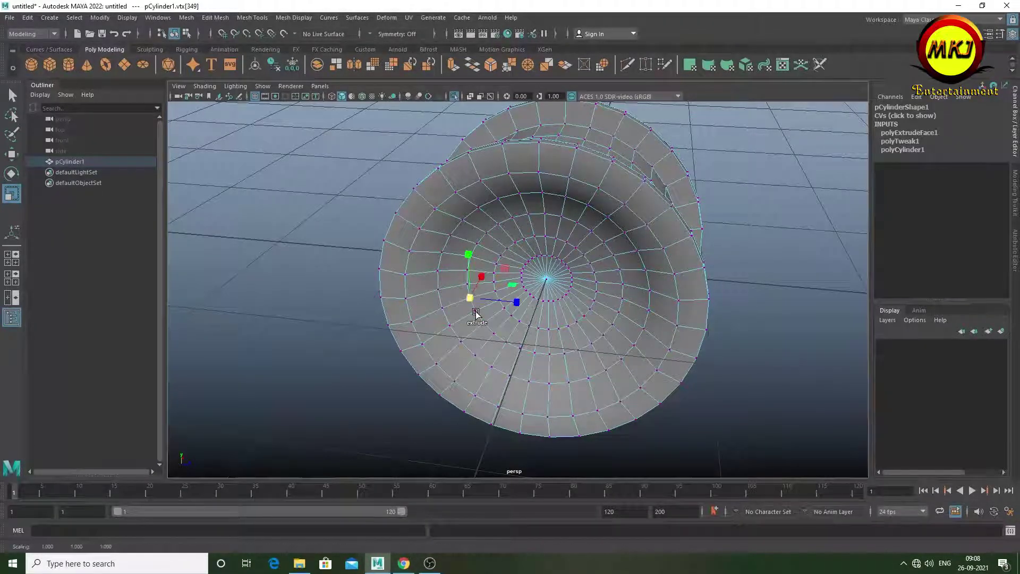
{"action": "double_click", "coordinate": [444, 325], "text": "shift"}
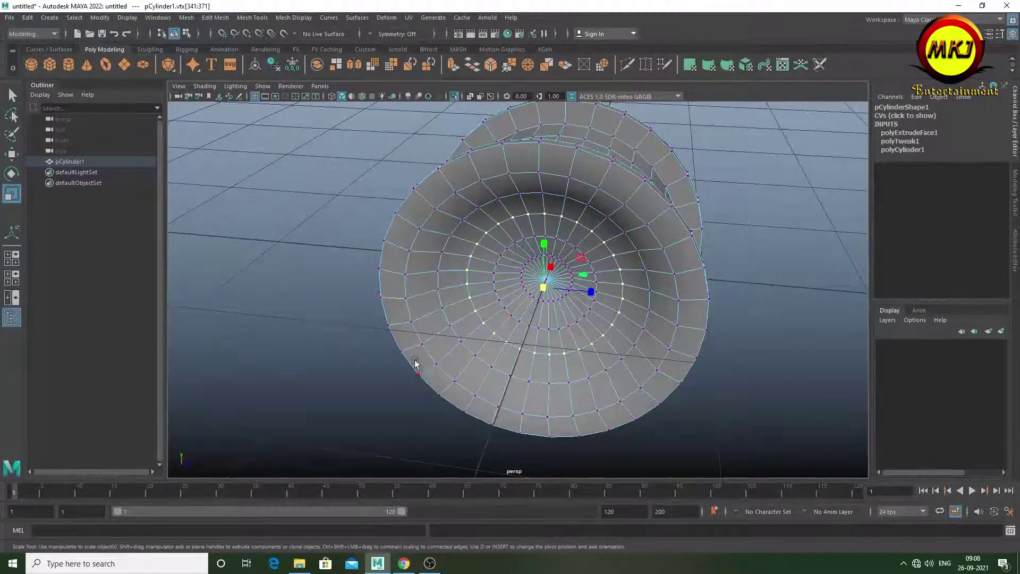
{"action": "scroll", "coordinate": [415, 363], "scroll_direction": "down", "scroll_amount": 5}
{"action": "mouse_move", "coordinate": [415, 363]}
{"action": "left_mouse_down", "text": "alt"}
{"action": "mouse_move", "coordinate": [406, 301]}
{"action": "mouse_move", "coordinate": [638, 318]}
{"action": "left_mouse_up", "text": "alt"}
{"action": "scroll", "coordinate": [512, 333], "scroll_direction": "up", "scroll_amount": 8}
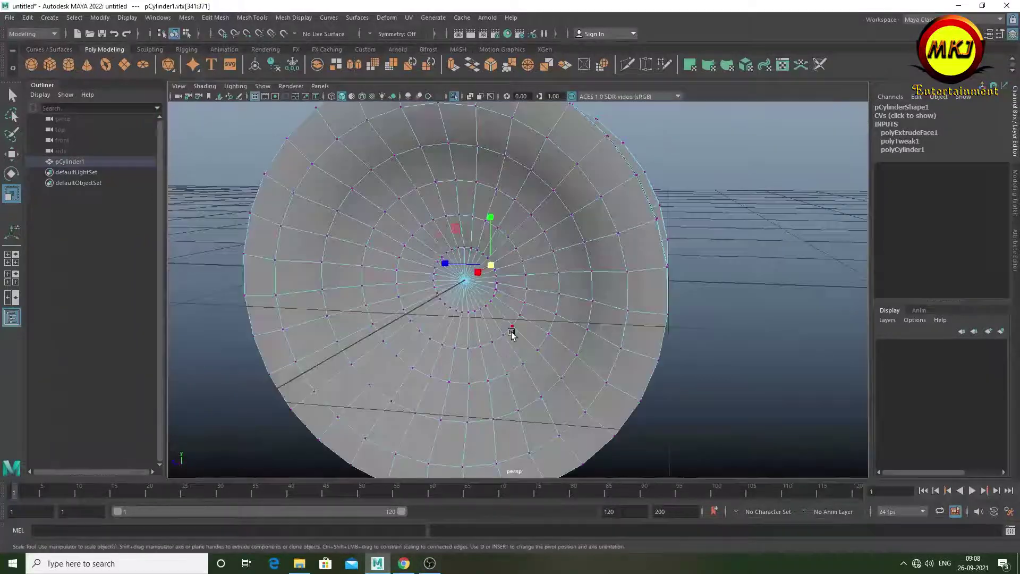
{"action": "scroll", "coordinate": [489, 387], "scroll_direction": "down", "scroll_amount": 5}
{"action": "mouse_move", "coordinate": [490, 387]}
{"action": "left_mouse_down", "text": "alt"}
{"action": "mouse_move", "coordinate": [381, 273]}
{"action": "mouse_move", "coordinate": [422, 319]}
{"action": "mouse_move", "coordinate": [425, 276]}
{"action": "mouse_move", "coordinate": [478, 298]}
{"action": "mouse_move", "coordinate": [462, 297]}
{"action": "mouse_move", "coordinate": [421, 353]}
{"action": "mouse_move", "coordinate": [312, 337]}
{"action": "left_mouse_up", "text": "alt"}
{"action": "double_click", "coordinate": [421, 302]}
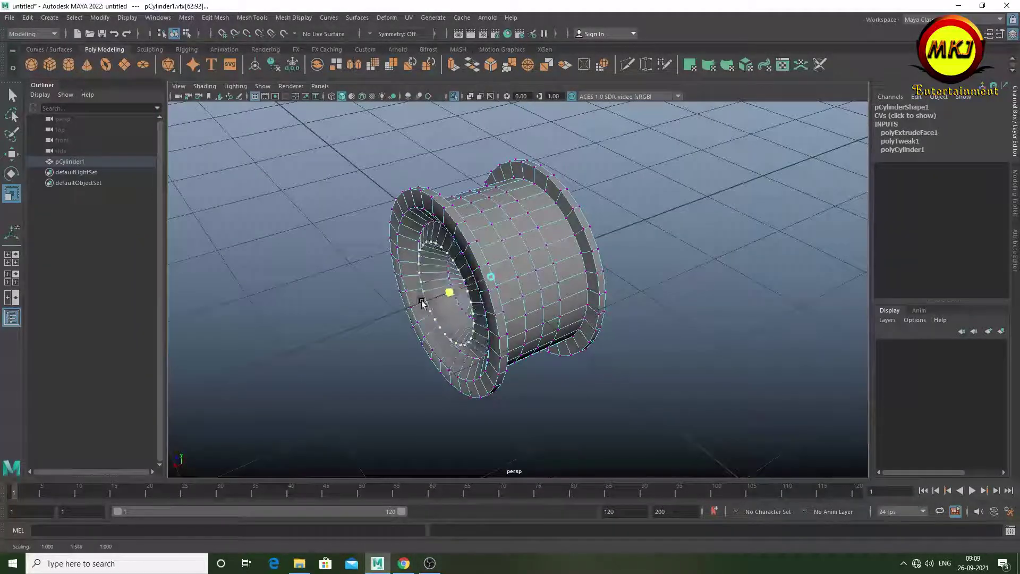
{"action": "scroll", "coordinate": [422, 325], "scroll_direction": "up", "scroll_amount": 6}
{"action": "scroll", "coordinate": [422, 325], "scroll_direction": "down", "scroll_amount": 5}
Clear the vertex selection and turn on smooth mesh preview with 3
{"action": "left_click", "coordinate": [667, 287]}
{"action": "key", "text": "3"}
{"action": "mouse_move", "coordinate": [667, 287]}
{"action": "left_mouse_down", "text": "alt"}
{"action": "mouse_move", "coordinate": [572, 307]}
{"action": "mouse_move", "coordinate": [651, 309]}
{"action": "left_mouse_up", "text": "alt"}
{"action": "left_click", "coordinate": [651, 309]}
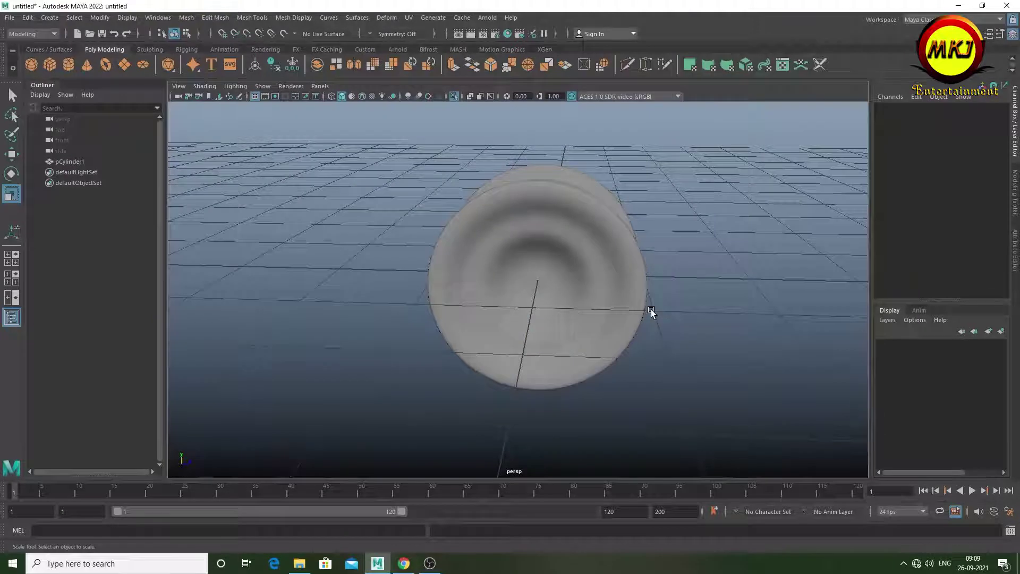
Select the cylinder and tumble the view to inspect the smoothed rim
{"action": "scroll", "coordinate": [651, 309], "scroll_direction": "down", "scroll_amount": 5}
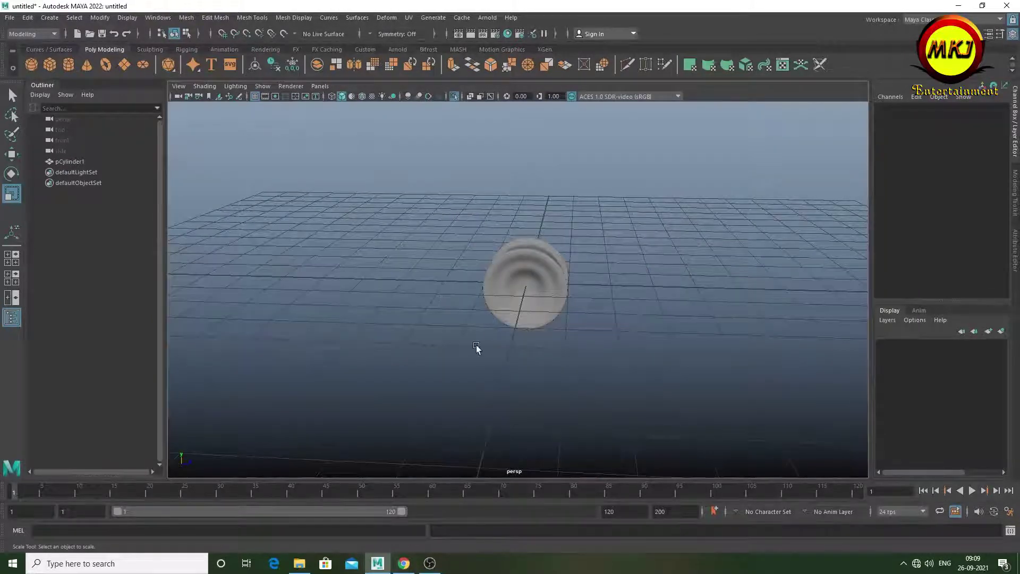
{"action": "left_click", "coordinate": [523, 287]}
{"action": "scroll", "coordinate": [526, 292], "scroll_direction": "up", "scroll_amount": 3}
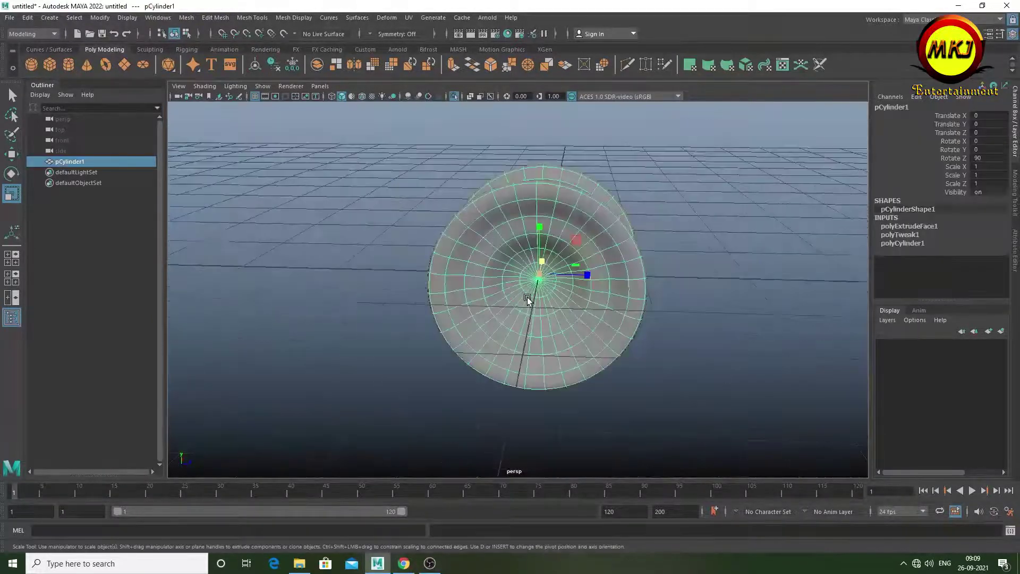
{"action": "scroll", "coordinate": [528, 299], "scroll_direction": "up", "scroll_amount": 3}
{"action": "scroll", "coordinate": [528, 299], "scroll_direction": "down", "scroll_amount": 2}
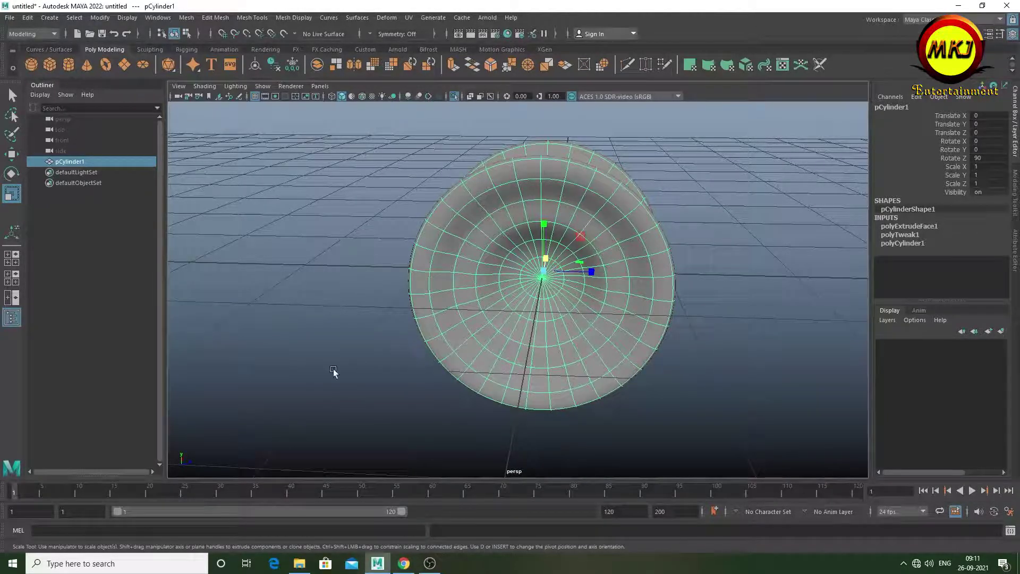
{"action": "mouse_move", "coordinate": [357, 360]}
{"action": "left_mouse_down", "text": "alt"}
{"action": "mouse_move", "coordinate": [491, 332]}
{"action": "mouse_move", "coordinate": [412, 371]}
{"action": "mouse_move", "coordinate": [433, 357]}
{"action": "mouse_move", "coordinate": [352, 368]}
{"action": "mouse_move", "coordinate": [513, 339]}
{"action": "mouse_move", "coordinate": [581, 295]}
{"action": "mouse_move", "coordinate": [531, 318]}
{"action": "mouse_move", "coordinate": [675, 346]}
{"action": "left_mouse_up", "text": "alt"}
{"action": "scroll", "coordinate": [434, 352], "scroll_direction": "up", "scroll_amount": 5}
{"action": "scroll", "coordinate": [513, 339], "scroll_direction": "up", "scroll_amount": 5}
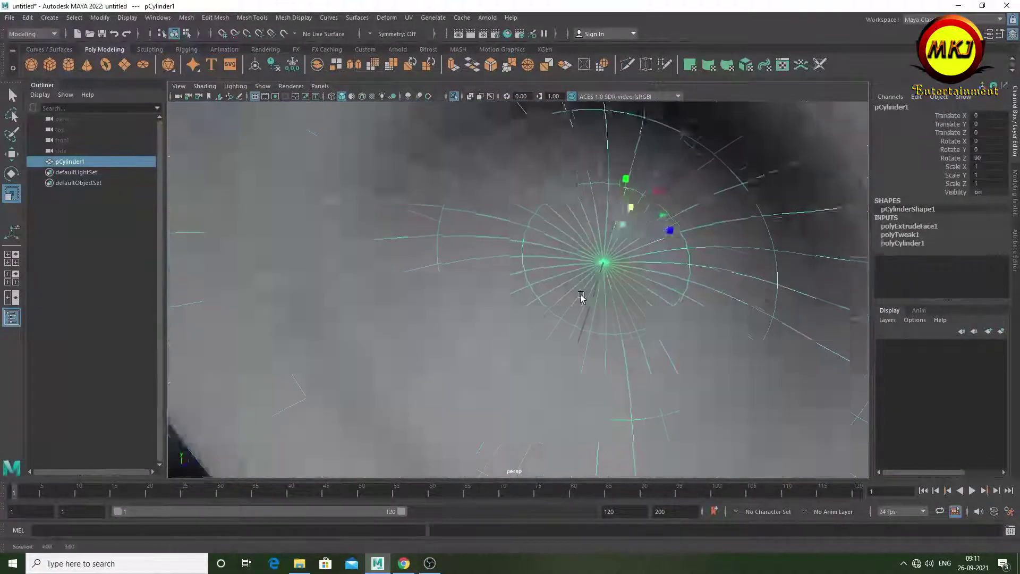
{"action": "key", "text": "w"}
{"action": "scroll", "coordinate": [560, 317], "scroll_direction": "down", "scroll_amount": 3}
{"action": "left_click", "coordinate": [674, 346]}
{"action": "scroll", "coordinate": [549, 315], "scroll_direction": "up", "scroll_amount": 5}
{"action": "left_click", "coordinate": [550, 315]}
{"action": "scroll", "coordinate": [564, 290], "scroll_direction": "down", "scroll_amount": 3}
{"action": "left_click_drag", "start_coordinate": [564, 290], "coordinate": [520, 296], "text": "alt"}
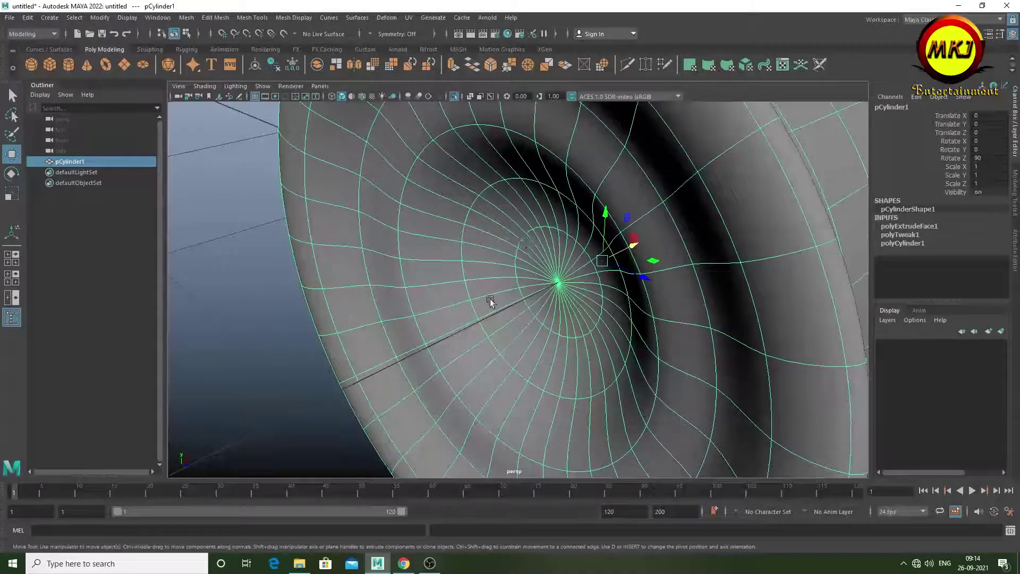
Move pCylinder1 up along Y to Translate Y 0.862
{"action": "scroll", "coordinate": [489, 295], "scroll_direction": "down", "scroll_amount": 5}
{"action": "mouse_move", "coordinate": [541, 319]}
{"action": "left_mouse_down", "text": "alt"}
{"action": "mouse_move", "coordinate": [519, 335]}
{"action": "mouse_move", "coordinate": [683, 318]}
{"action": "left_mouse_up", "text": "alt"}
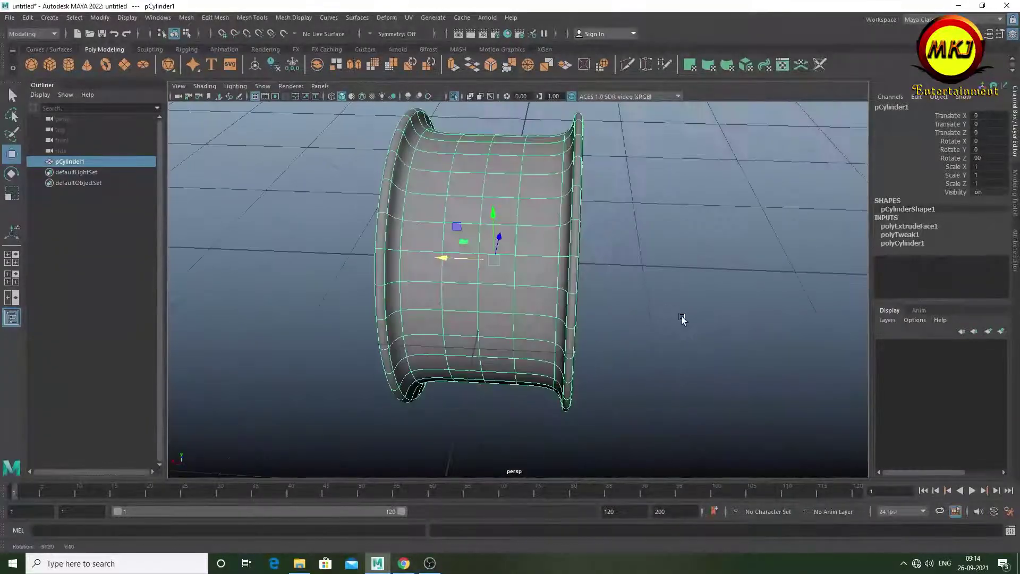
{"action": "key", "text": "r"}
{"action": "mouse_move", "coordinate": [583, 352]}
{"action": "left_mouse_down", "text": "alt"}
{"action": "mouse_move", "coordinate": [515, 330]}
{"action": "mouse_move", "coordinate": [456, 264]}
{"action": "mouse_move", "coordinate": [360, 287]}
{"action": "mouse_move", "coordinate": [478, 308]}
{"action": "mouse_move", "coordinate": [551, 335]}
{"action": "left_mouse_up", "text": "alt"}
{"action": "key", "text": "w"}
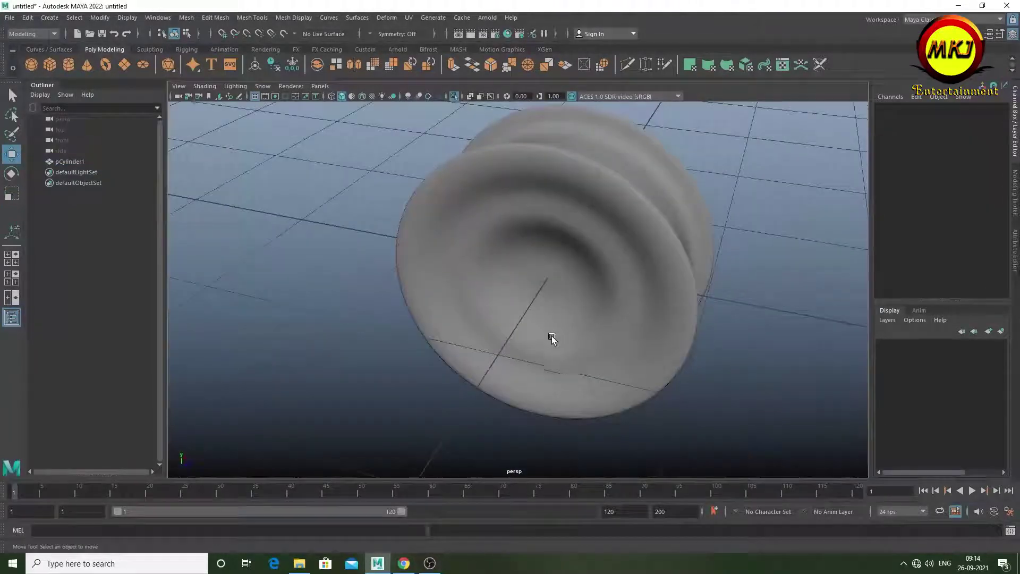
{"action": "scroll", "coordinate": [562, 328], "scroll_direction": "up", "scroll_amount": 3}
{"action": "scroll", "coordinate": [578, 313], "scroll_direction": "up", "scroll_amount": 2}
{"action": "scroll", "coordinate": [543, 275], "scroll_direction": "down", "scroll_amount": 4}
{"action": "left_click", "coordinate": [544, 275]}
{"action": "mouse_move", "coordinate": [543, 275]}
{"action": "left_mouse_down"}
{"action": "mouse_move", "coordinate": [543, 264]}
{"action": "mouse_move", "coordinate": [471, 289]}
{"action": "mouse_move", "coordinate": [609, 263]}
{"action": "mouse_move", "coordinate": [497, 303]}
{"action": "mouse_move", "coordinate": [675, 270]}
{"action": "left_mouse_up"}
{"action": "scroll", "coordinate": [471, 289], "scroll_direction": "down", "scroll_amount": 4}
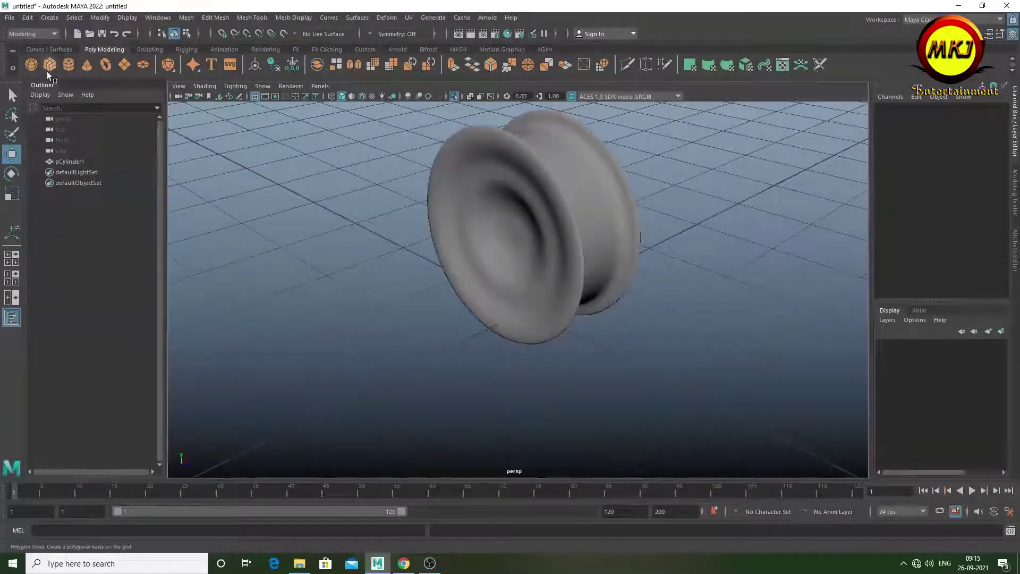
Create a torus and rotate it 90 degrees on Z so it stands upright
{"action": "left_click", "coordinate": [91, 67]}
{"action": "left_click", "coordinate": [898, 226]}
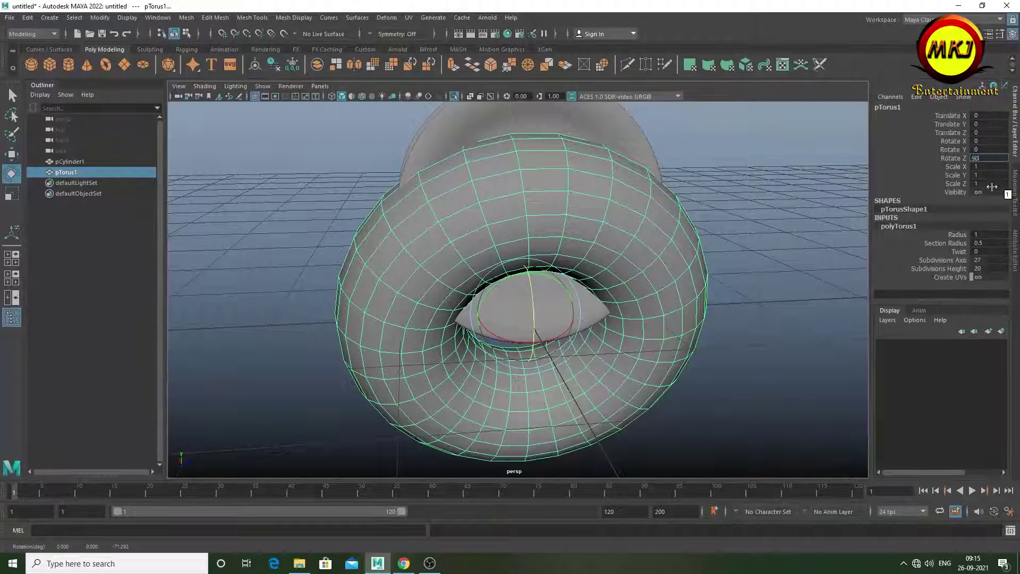
{"action": "key", "text": "Return"}
{"action": "left_click", "coordinate": [788, 201]}
{"action": "left_click", "coordinate": [684, 295]}
{"action": "left_click_drag", "start_coordinate": [684, 296], "coordinate": [607, 342], "text": "alt"}
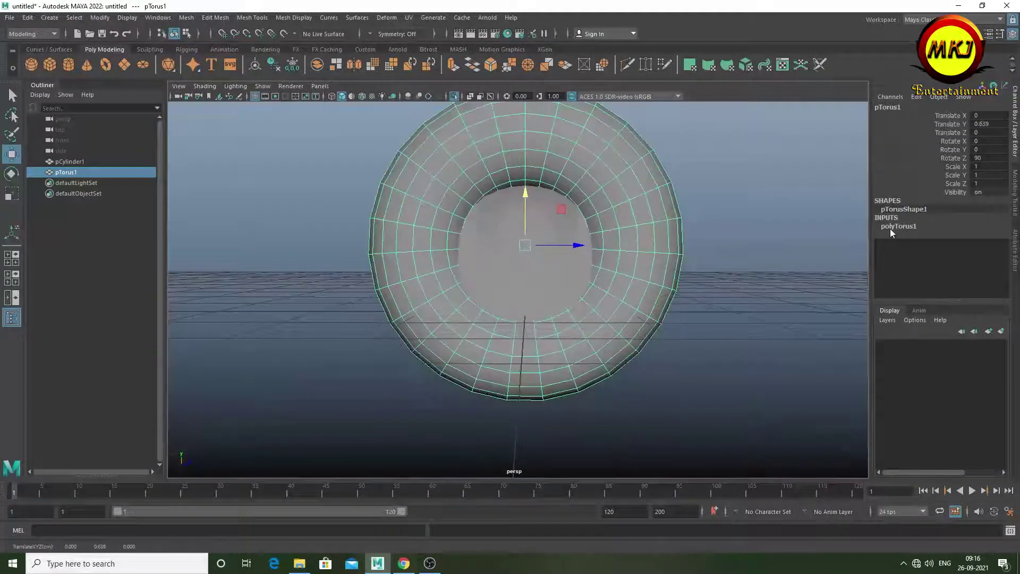
Adjust polyTorus1's Radius in the Channel Box to reshape the ring into a tyre
{"action": "left_click", "coordinate": [890, 228]}
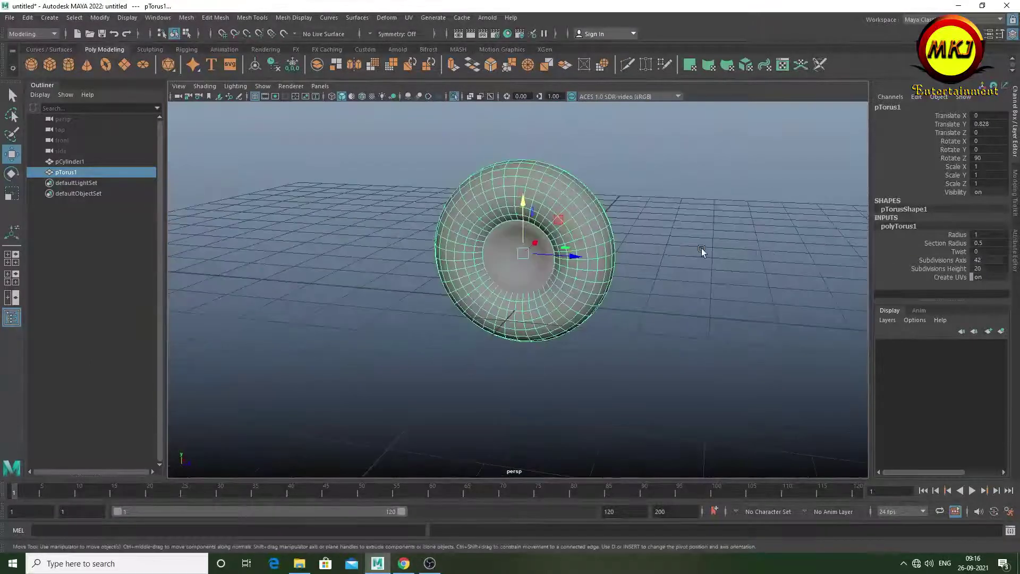
{"action": "left_click", "coordinate": [956, 234]}
{"action": "mouse_move", "coordinate": [976, 236]}
{"action": "middle_mouse_down"}
{"action": "mouse_move", "coordinate": [934, 236]}
{"action": "mouse_move", "coordinate": [956, 236]}
{"action": "middle_mouse_up"}
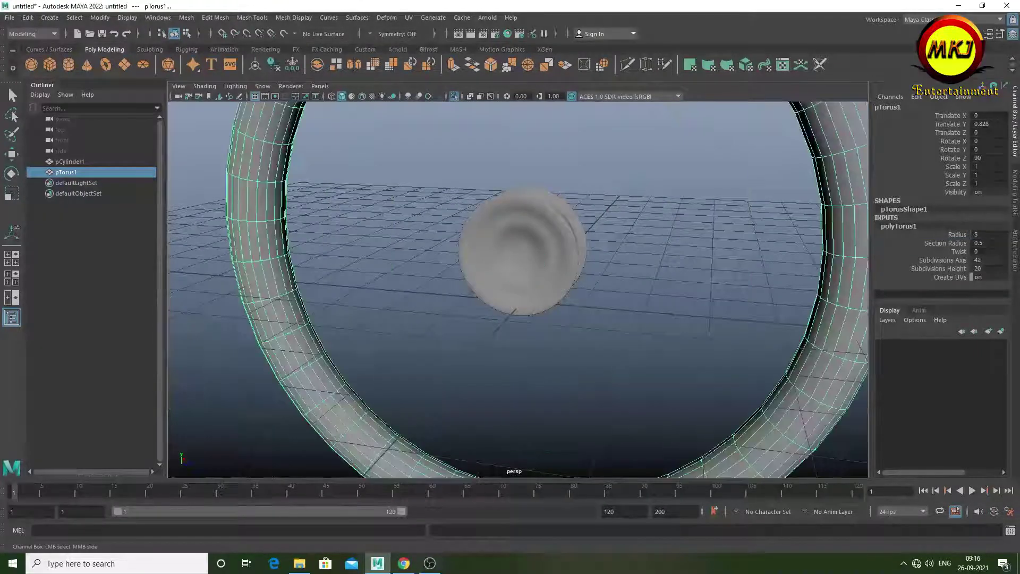
{"action": "left_click", "coordinate": [626, 216]}
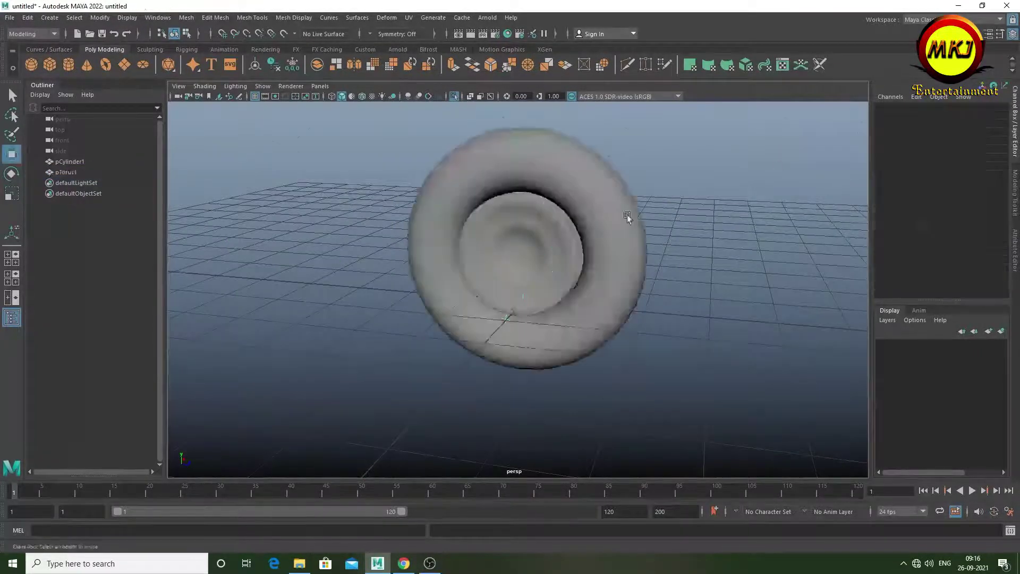
{"action": "left_click_drag", "start_coordinate": [585, 221], "coordinate": [537, 246], "text": "alt"}
{"action": "left_click", "coordinate": [537, 246]}
{"action": "key", "text": "w"}
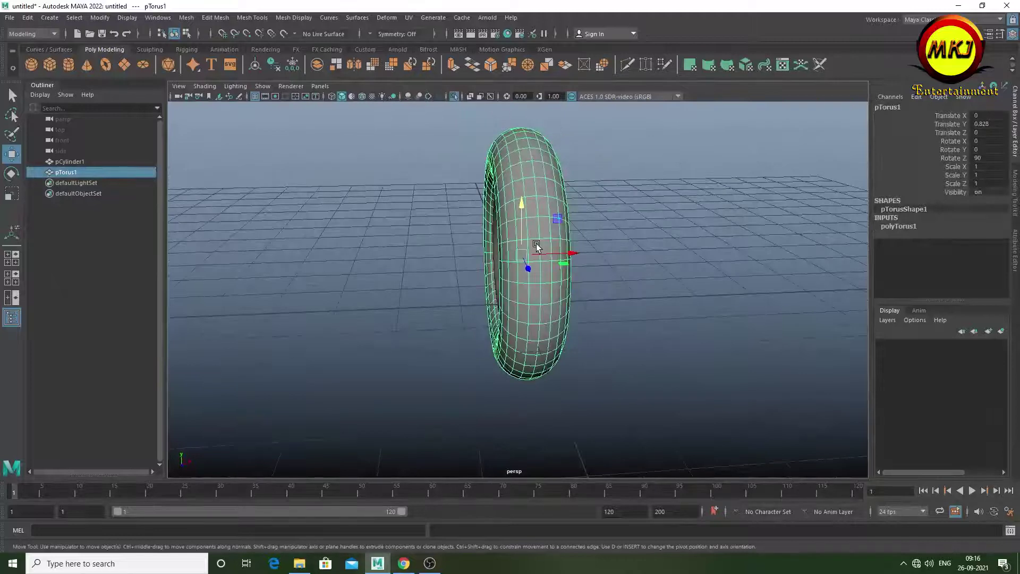
{"action": "key", "text": "r"}
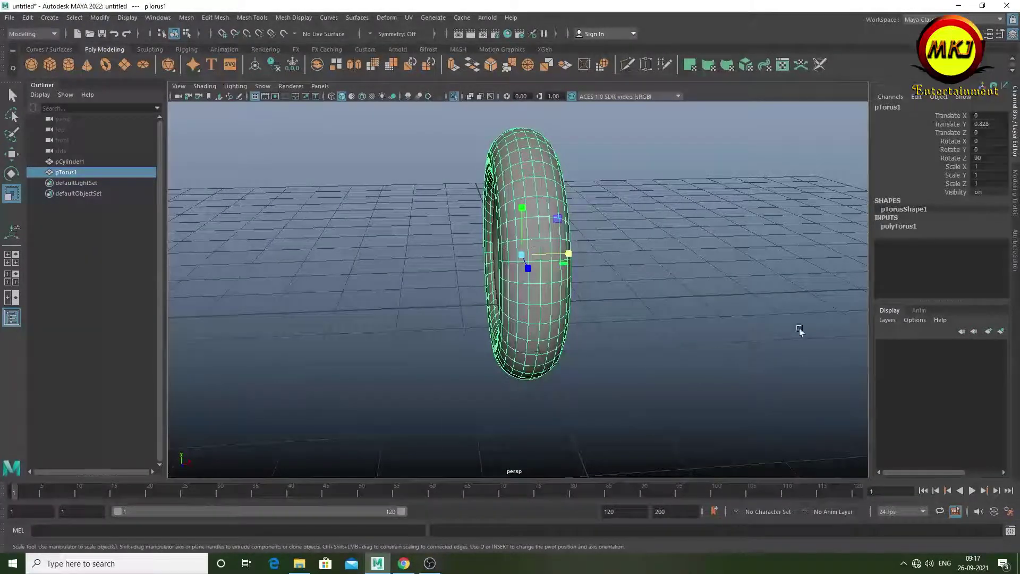
Scale the torus uniformly down to 0.808
{"action": "left_click_drag", "start_coordinate": [799, 332], "coordinate": [803, 292], "text": "alt"}
{"action": "scroll", "coordinate": [524, 198], "scroll_direction": "down", "scroll_amount": 3}
{"action": "left_click_drag", "start_coordinate": [524, 196], "coordinate": [474, 223]}
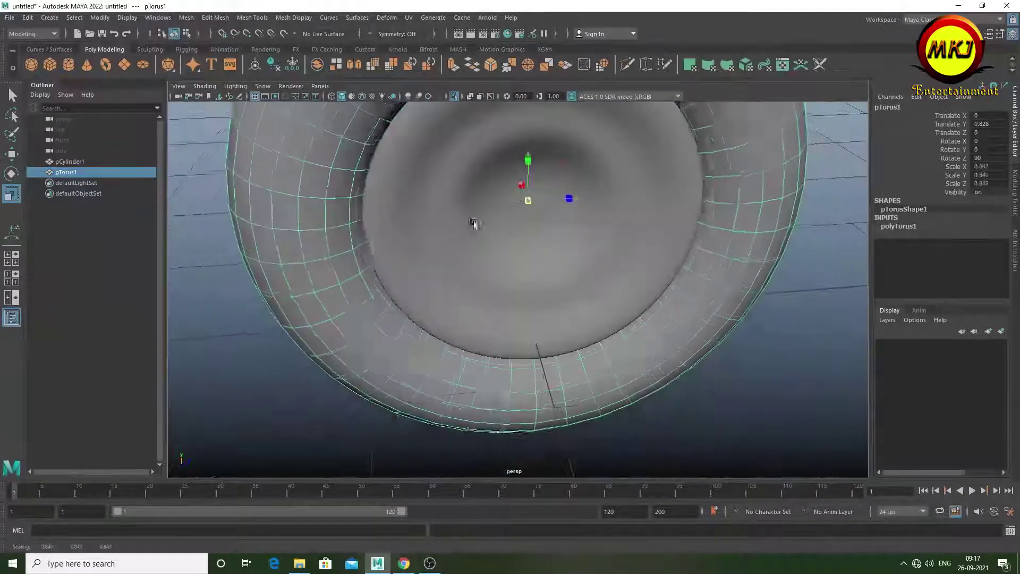
{"action": "scroll", "coordinate": [568, 262], "scroll_direction": "down", "scroll_amount": 5}
{"action": "mouse_move", "coordinate": [569, 262]}
{"action": "left_mouse_down", "text": "alt"}
{"action": "mouse_move", "coordinate": [413, 258]}
{"action": "mouse_move", "coordinate": [555, 269]}
{"action": "mouse_move", "coordinate": [568, 303]}
{"action": "mouse_move", "coordinate": [502, 313]}
{"action": "mouse_move", "coordinate": [524, 239]}
{"action": "left_mouse_up", "text": "alt"}
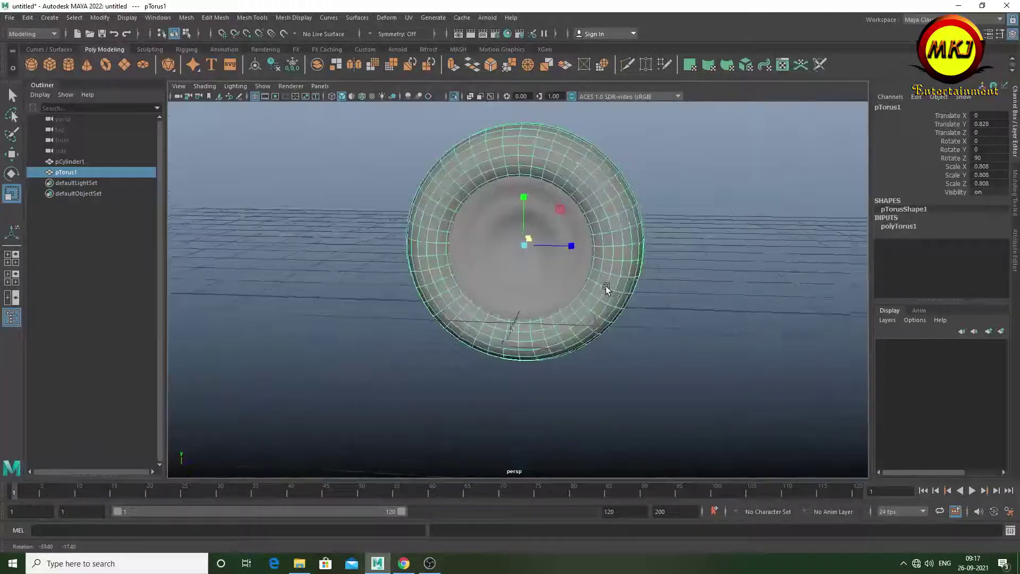
{"action": "key", "text": "w"}
{"action": "left_click", "coordinate": [678, 227]}
{"action": "mouse_move", "coordinate": [678, 227]}
{"action": "left_mouse_down", "text": "alt"}
{"action": "mouse_move", "coordinate": [676, 245]}
{"action": "mouse_move", "coordinate": [566, 247]}
{"action": "mouse_move", "coordinate": [521, 230]}
{"action": "mouse_move", "coordinate": [529, 258]}
{"action": "left_mouse_up", "text": "alt"}
{"action": "left_click", "coordinate": [536, 237]}
Try Subdivisions Axis 50 on polyTorus1, then undo to keep 42
{"action": "left_click", "coordinate": [899, 226]}
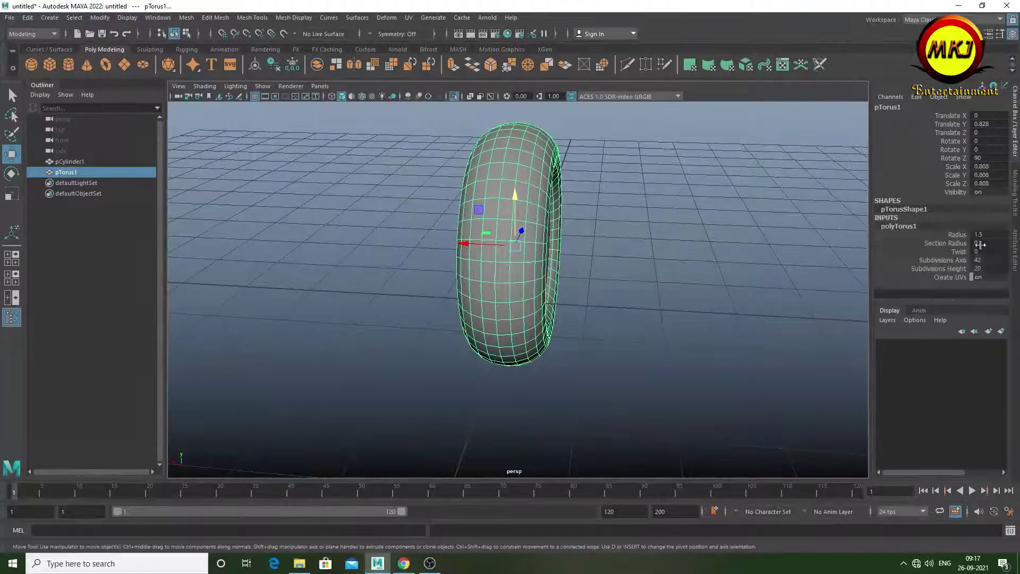
{"action": "double_click", "coordinate": [979, 259]}
{"action": "type", "text": "50"}
{"action": "key", "text": "Return"}
{"action": "key", "text": "ctrl+z"}
{"action": "left_click_drag", "start_coordinate": [530, 321], "coordinate": [528, 289], "text": "alt"}
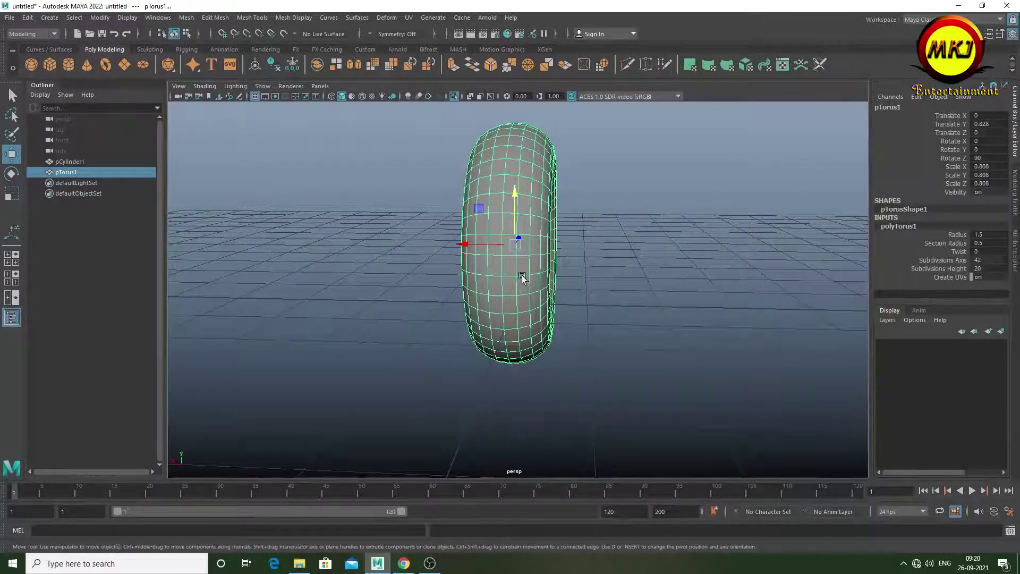
Switch the torus to face mode and select the first few tread faces
{"action": "mouse_move", "coordinate": [520, 248]}
{"action": "left_mouse_down", "text": "alt"}
{"action": "mouse_move", "coordinate": [538, 248]}
{"action": "mouse_move", "coordinate": [459, 285]}
{"action": "mouse_move", "coordinate": [592, 315]}
{"action": "mouse_move", "coordinate": [510, 303]}
{"action": "mouse_move", "coordinate": [531, 283]}
{"action": "left_mouse_up", "text": "alt"}
{"action": "scroll", "coordinate": [531, 249], "scroll_direction": "up", "scroll_amount": 3}
{"action": "key", "text": "F11"}
{"action": "left_click", "coordinate": [542, 250]}
{"action": "left_click", "coordinate": [538, 248]}
{"action": "left_click", "coordinate": [528, 303], "text": "shift"}
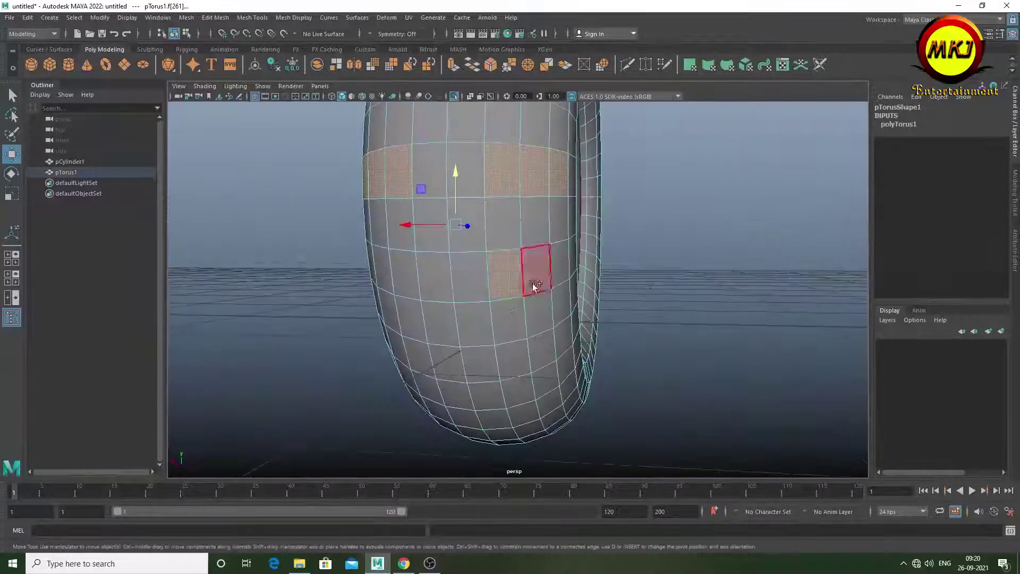
{"action": "left_click_drag", "start_coordinate": [563, 340], "coordinate": [553, 329], "text": "alt"}
{"action": "mouse_move", "coordinate": [528, 258]}
{"action": "left_mouse_down", "text": "alt"}
{"action": "mouse_move", "coordinate": [556, 286]}
{"action": "mouse_move", "coordinate": [512, 284]}
{"action": "mouse_move", "coordinate": [532, 311]}
{"action": "left_mouse_up", "text": "alt"}
{"action": "left_click_drag", "start_coordinate": [462, 292], "coordinate": [548, 323], "text": "alt"}
{"action": "mouse_move", "coordinate": [448, 304]}
{"action": "left_mouse_down", "text": "alt"}
{"action": "mouse_move", "coordinate": [478, 342]}
{"action": "mouse_move", "coordinate": [574, 284]}
{"action": "mouse_move", "coordinate": [535, 357]}
{"action": "mouse_move", "coordinate": [531, 298]}
{"action": "left_mouse_up", "text": "alt"}
{"action": "mouse_move", "coordinate": [464, 322]}
{"action": "left_mouse_down", "text": "alt"}
{"action": "mouse_move", "coordinate": [574, 337]}
{"action": "mouse_move", "coordinate": [496, 255]}
{"action": "mouse_move", "coordinate": [537, 287]}
{"action": "mouse_move", "coordinate": [426, 292]}
{"action": "mouse_move", "coordinate": [556, 268]}
{"action": "mouse_move", "coordinate": [478, 299]}
{"action": "left_mouse_up", "text": "alt"}
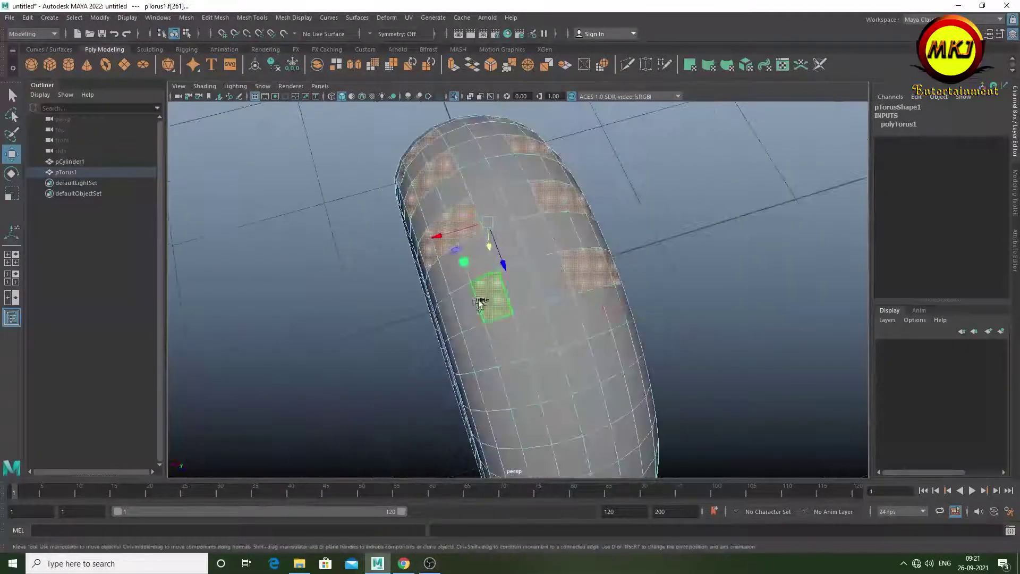
{"action": "mouse_move", "coordinate": [505, 332]}
{"action": "left_mouse_down", "text": "alt"}
{"action": "mouse_move", "coordinate": [480, 290]}
{"action": "mouse_move", "coordinate": [417, 327]}
{"action": "mouse_move", "coordinate": [491, 289]}
{"action": "mouse_move", "coordinate": [591, 303]}
{"action": "mouse_move", "coordinate": [476, 290]}
{"action": "left_mouse_up", "text": "alt"}
{"action": "mouse_move", "coordinate": [537, 304]}
{"action": "left_mouse_down", "text": "alt"}
{"action": "mouse_move", "coordinate": [552, 333]}
{"action": "mouse_move", "coordinate": [630, 324]}
{"action": "mouse_move", "coordinate": [460, 343]}
{"action": "mouse_move", "coordinate": [573, 360]}
{"action": "mouse_move", "coordinate": [519, 365]}
{"action": "mouse_move", "coordinate": [565, 352]}
{"action": "mouse_move", "coordinate": [580, 369]}
{"action": "mouse_move", "coordinate": [471, 232]}
{"action": "left_mouse_up", "text": "alt"}
Add more staggered tread faces around the rest of the tyre to the selection
{"action": "left_click", "coordinate": [454, 348], "text": "shift"}
{"action": "mouse_move", "coordinate": [454, 348]}
{"action": "left_mouse_down", "text": "alt"}
{"action": "mouse_move", "coordinate": [439, 303]}
{"action": "mouse_move", "coordinate": [417, 412]}
{"action": "mouse_move", "coordinate": [470, 351]}
{"action": "left_mouse_up", "text": "alt"}
{"action": "left_click", "coordinate": [419, 344], "text": "shift"}
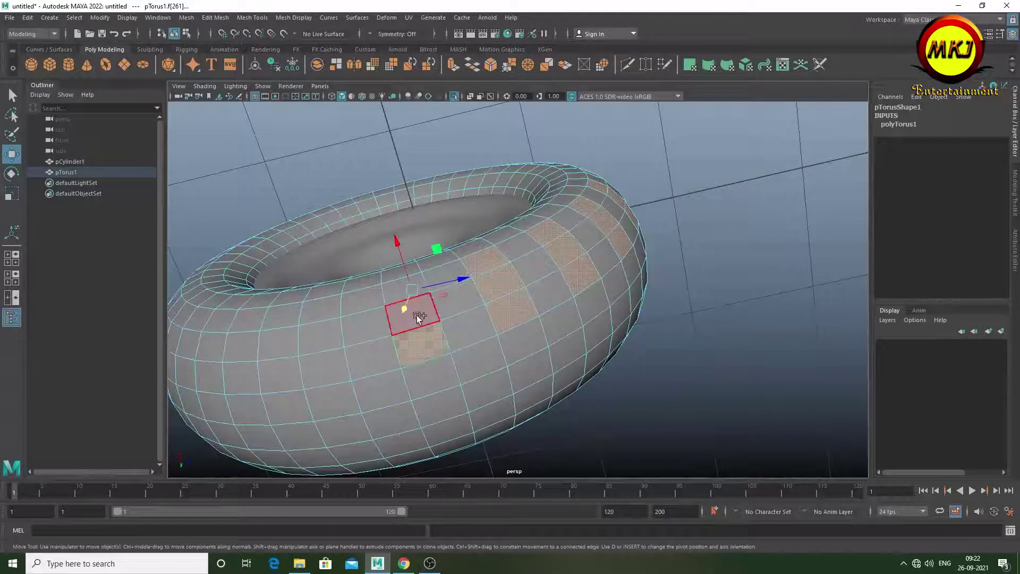
{"action": "mouse_move", "coordinate": [414, 372]}
{"action": "left_mouse_down", "text": "alt"}
{"action": "mouse_move", "coordinate": [437, 346]}
{"action": "mouse_move", "coordinate": [419, 303]}
{"action": "mouse_move", "coordinate": [439, 343]}
{"action": "left_mouse_up", "text": "alt"}
{"action": "mouse_move", "coordinate": [423, 287]}
{"action": "left_mouse_down", "text": "alt"}
{"action": "mouse_move", "coordinate": [489, 355]}
{"action": "mouse_move", "coordinate": [516, 333]}
{"action": "left_mouse_up", "text": "alt"}
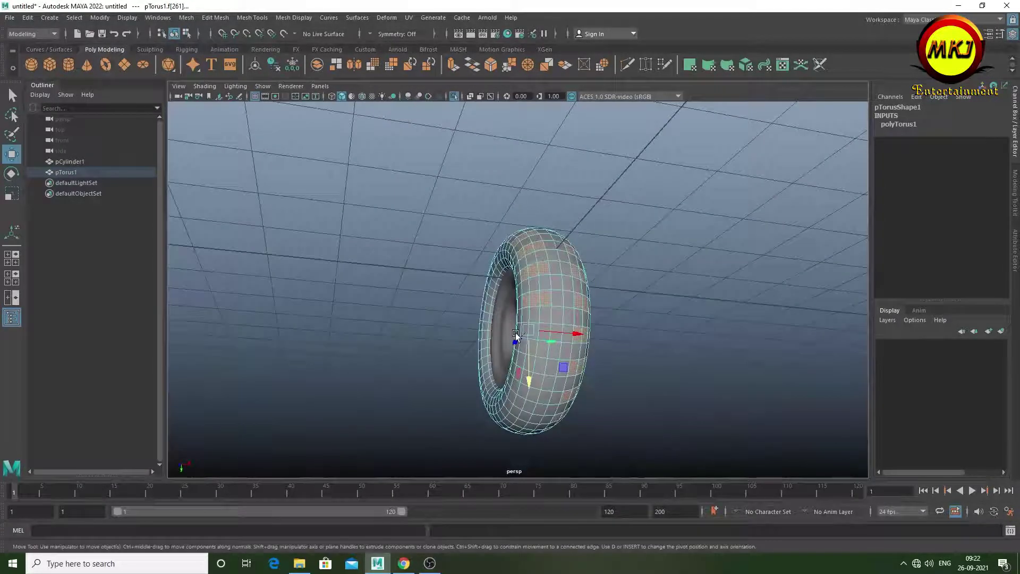
{"action": "left_click", "coordinate": [515, 333]}
{"action": "key", "text": "f"}
{"action": "scroll", "coordinate": [486, 278], "scroll_direction": "down", "scroll_amount": 3}
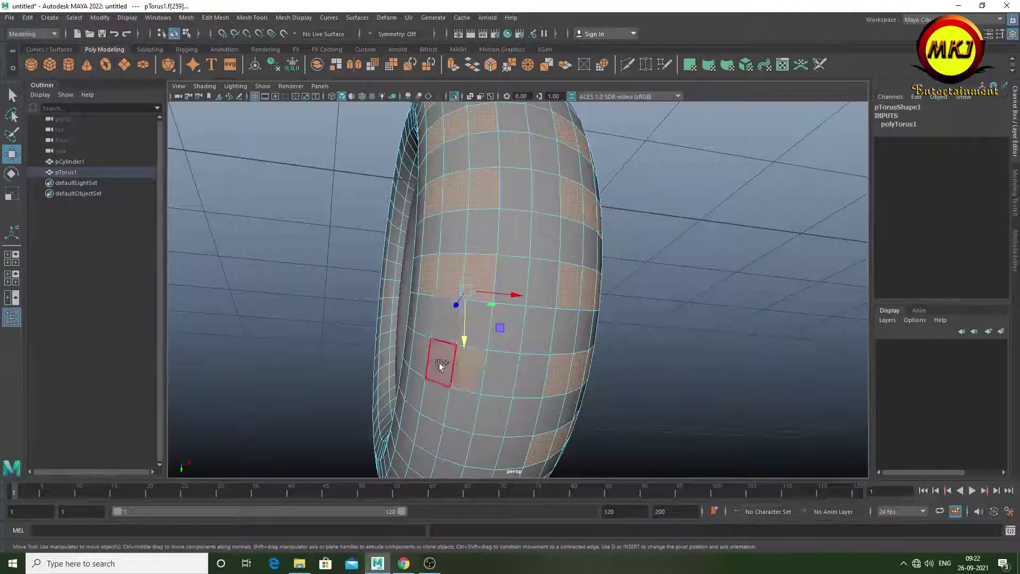
{"action": "left_click_drag", "start_coordinate": [440, 366], "coordinate": [496, 346], "text": "alt"}
{"action": "left_click", "coordinate": [416, 319]}
{"action": "mouse_move", "coordinate": [387, 295]}
{"action": "left_mouse_down", "text": "alt"}
{"action": "mouse_move", "coordinate": [416, 319]}
{"action": "mouse_move", "coordinate": [410, 273]}
{"action": "mouse_move", "coordinate": [421, 296]}
{"action": "left_mouse_up", "text": "alt"}
{"action": "left_click", "coordinate": [410, 273]}
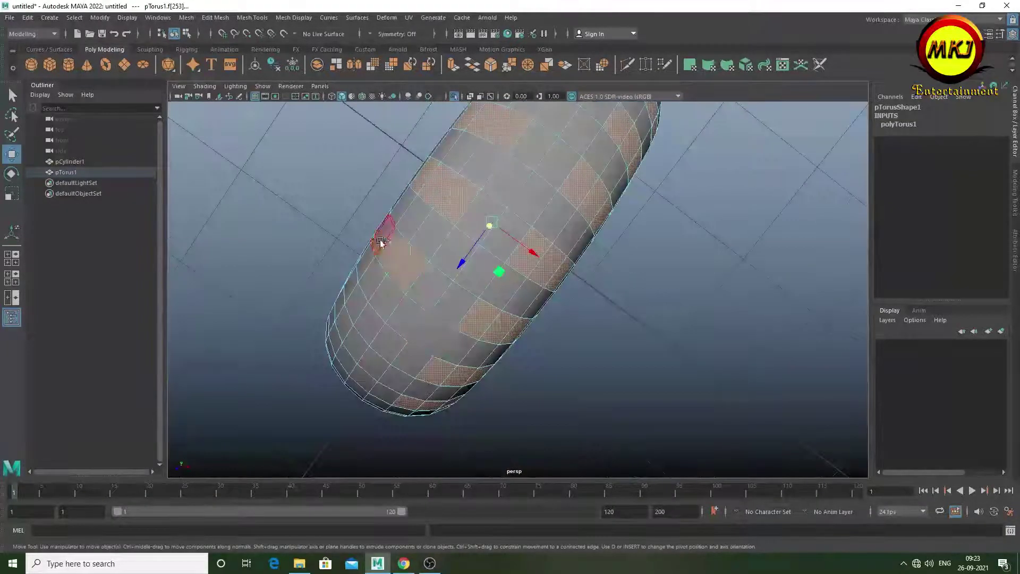
{"action": "left_click_drag", "start_coordinate": [381, 241], "coordinate": [483, 337], "text": "alt"}
{"action": "left_click_drag", "start_coordinate": [416, 235], "coordinate": [515, 291], "text": "alt"}
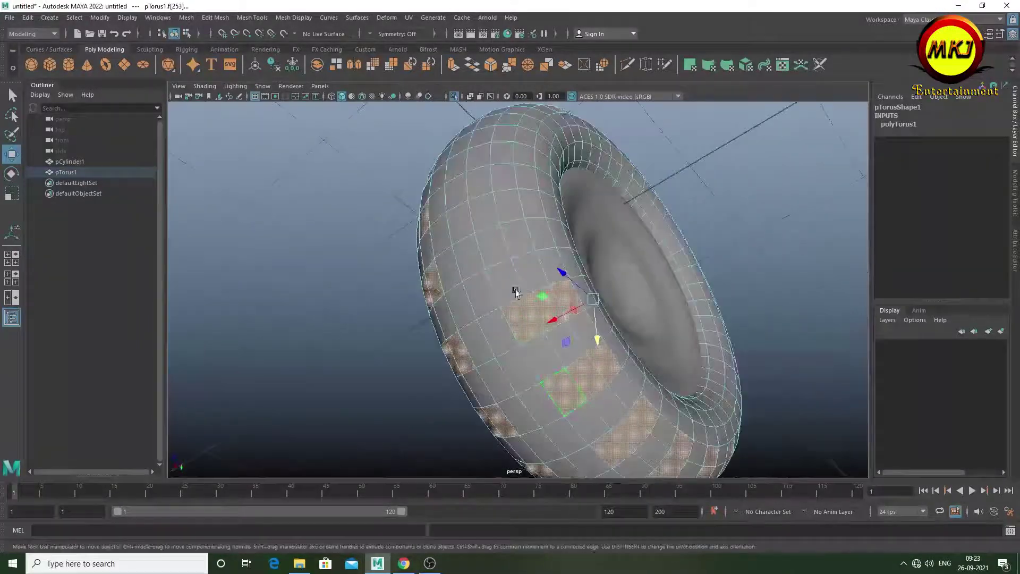
{"action": "left_click_drag", "start_coordinate": [537, 234], "coordinate": [531, 285], "text": "alt"}
{"action": "mouse_move", "coordinate": [553, 234]}
{"action": "left_mouse_down", "text": "alt"}
{"action": "mouse_move", "coordinate": [537, 250]}
{"action": "mouse_move", "coordinate": [578, 372]}
{"action": "left_mouse_up", "text": "alt"}
Extrude the selected tread faces outward about 0.04–0.07 into raised blocks, then deselect the tyre
{"action": "key", "text": "ctrl+e"}
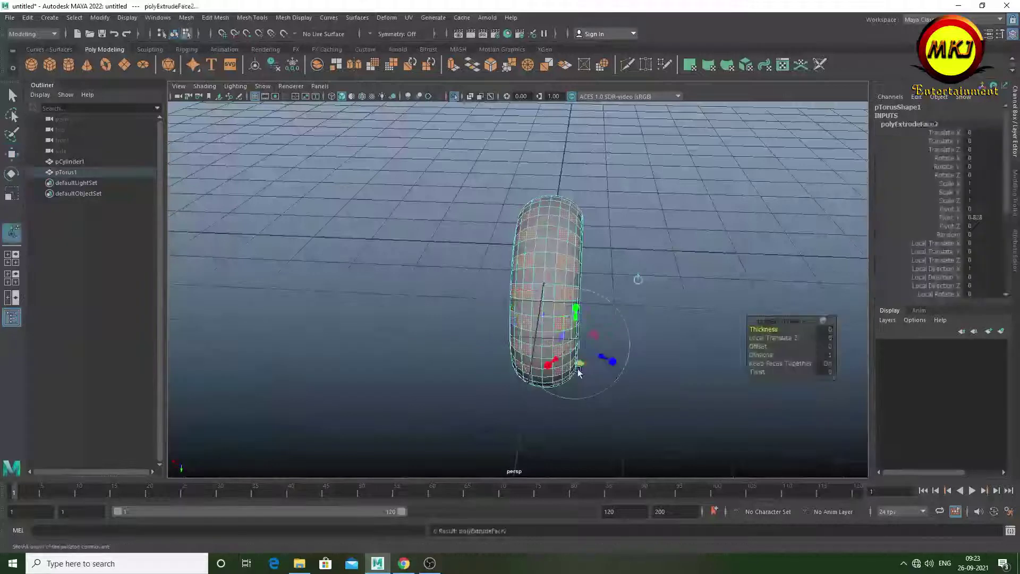
{"action": "scroll", "coordinate": [578, 372], "scroll_direction": "up", "scroll_amount": 5}
{"action": "mouse_move", "coordinate": [551, 296]}
{"action": "left_mouse_down"}
{"action": "mouse_move", "coordinate": [579, 287]}
{"action": "mouse_move", "coordinate": [474, 294]}
{"action": "mouse_move", "coordinate": [484, 299]}
{"action": "left_mouse_up"}
{"action": "scroll", "coordinate": [478, 297], "scroll_direction": "down", "scroll_amount": 5}
{"action": "middle_click_drag", "start_coordinate": [483, 299], "coordinate": [485, 300]}
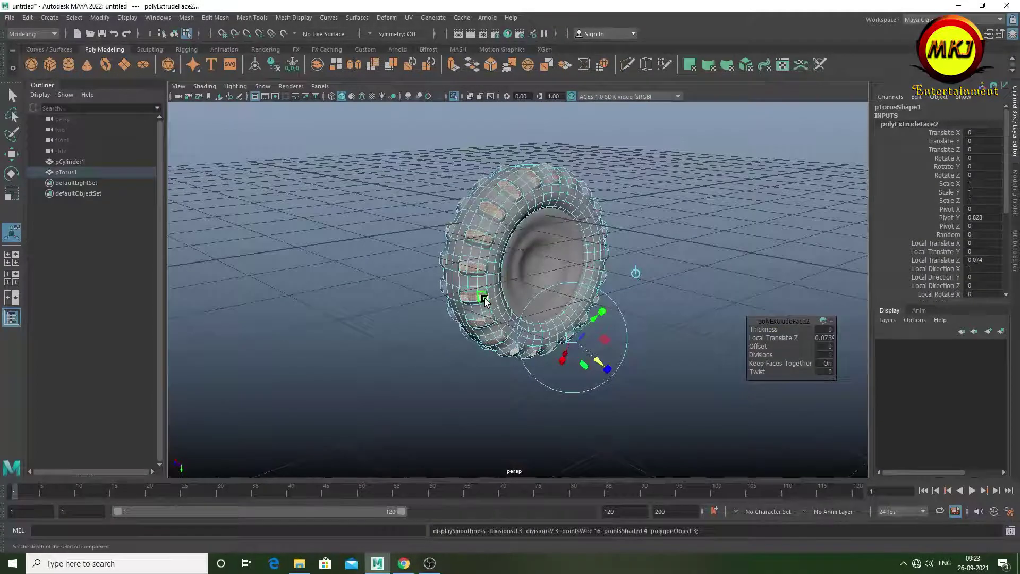
{"action": "mouse_move", "coordinate": [478, 317]}
{"action": "left_mouse_down", "text": "alt"}
{"action": "mouse_move", "coordinate": [416, 335]}
{"action": "mouse_move", "coordinate": [435, 325]}
{"action": "mouse_move", "coordinate": [510, 361]}
{"action": "left_mouse_up", "text": "alt"}
{"action": "mouse_move", "coordinate": [643, 403]}
{"action": "left_mouse_down", "text": "alt"}
{"action": "mouse_move", "coordinate": [348, 365]}
{"action": "mouse_move", "coordinate": [356, 315]}
{"action": "mouse_move", "coordinate": [389, 348]}
{"action": "mouse_move", "coordinate": [670, 346]}
{"action": "mouse_move", "coordinate": [550, 297]}
{"action": "mouse_move", "coordinate": [596, 287]}
{"action": "mouse_move", "coordinate": [413, 307]}
{"action": "mouse_move", "coordinate": [498, 335]}
{"action": "left_mouse_up", "text": "alt"}
{"action": "key", "text": "F8"}
{"action": "left_click", "coordinate": [356, 314]}
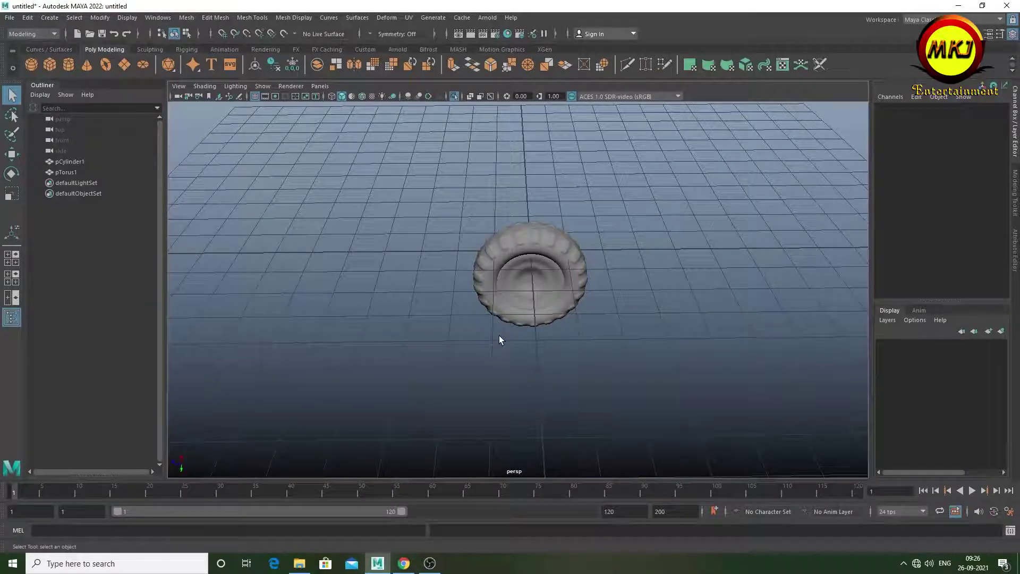
{"action": "scroll", "coordinate": [483, 272], "scroll_direction": "up", "scroll_amount": 5}
{"action": "left_click", "coordinate": [440, 180]}
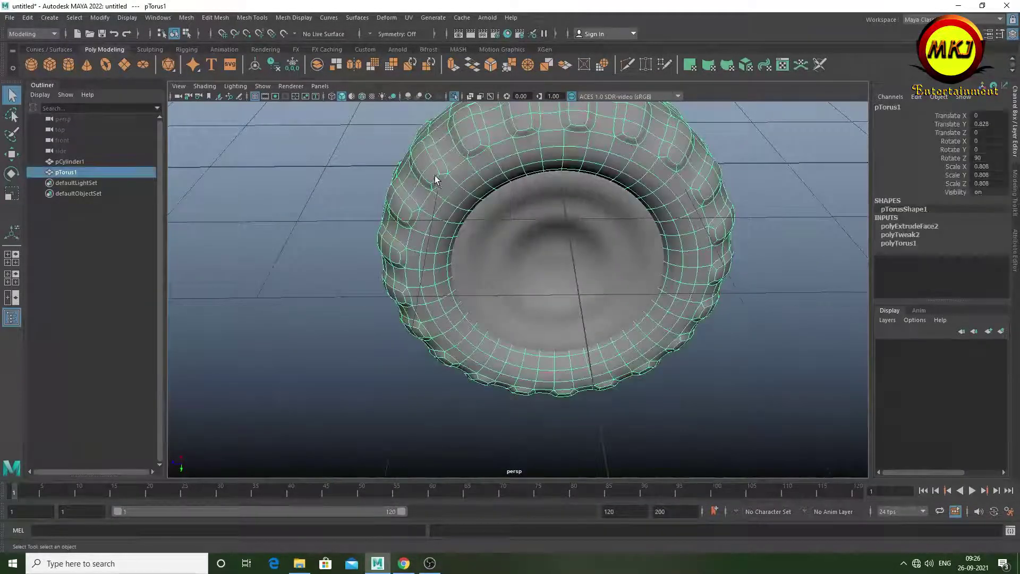
{"action": "scroll", "coordinate": [435, 179], "scroll_direction": "down", "scroll_amount": 5}
{"action": "left_click", "coordinate": [389, 263]}
{"action": "scroll", "coordinate": [486, 301], "scroll_direction": "down", "scroll_amount": 5}
{"action": "scroll", "coordinate": [486, 300], "scroll_direction": "up", "scroll_amount": 5}
{"action": "scroll", "coordinate": [509, 315], "scroll_direction": "up", "scroll_amount": 3}
{"action": "left_click", "coordinate": [421, 247]}
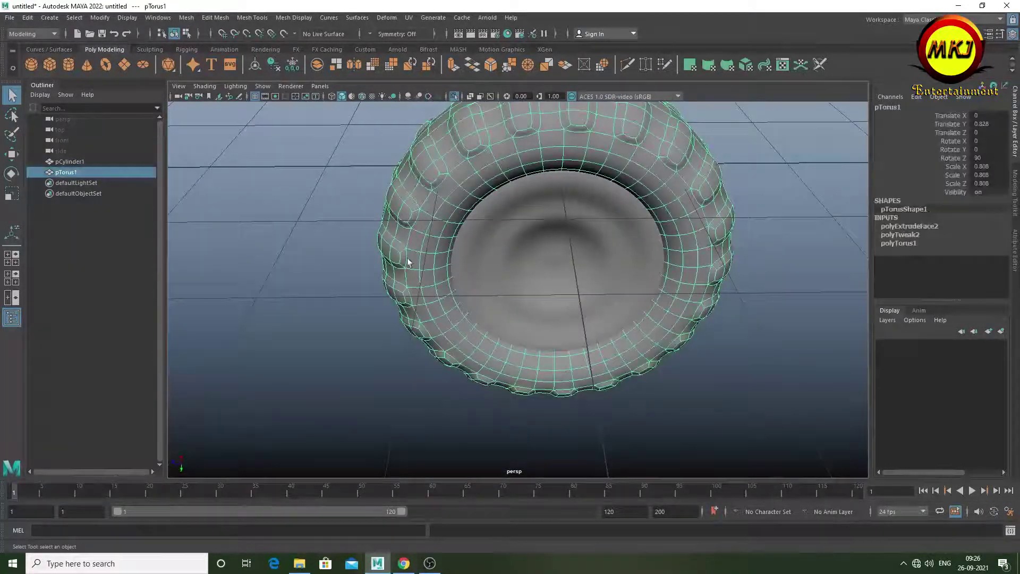
{"action": "scroll", "coordinate": [418, 268], "scroll_direction": "down", "scroll_amount": 3}
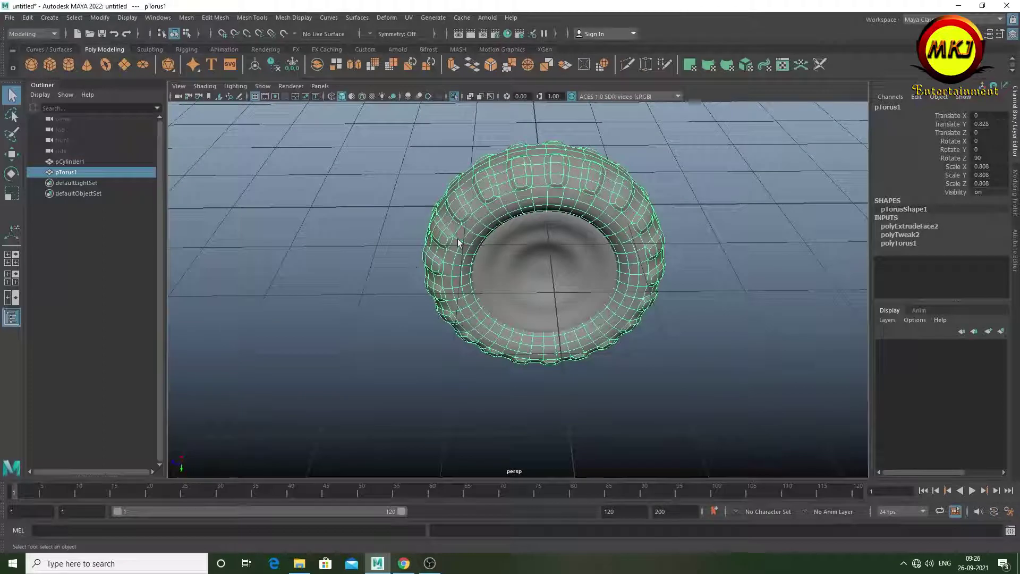
{"action": "left_click", "coordinate": [423, 239]}
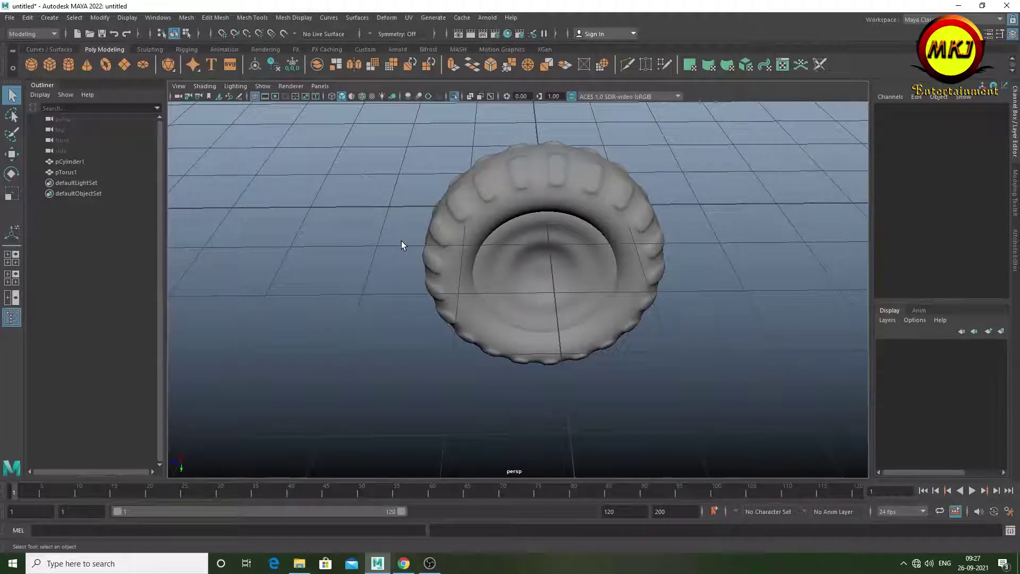
{"action": "scroll", "coordinate": [531, 196], "scroll_direction": "down", "scroll_amount": 5}
{"action": "mouse_move", "coordinate": [496, 239]}
{"action": "left_mouse_down", "text": "alt"}
{"action": "mouse_move", "coordinate": [542, 257]}
{"action": "mouse_move", "coordinate": [601, 201]}
{"action": "mouse_move", "coordinate": [465, 252]}
{"action": "mouse_move", "coordinate": [543, 335]}
{"action": "left_mouse_up", "text": "alt"}
{"action": "scroll", "coordinate": [526, 258], "scroll_direction": "up", "scroll_amount": 10}
{"action": "scroll", "coordinate": [531, 223], "scroll_direction": "down", "scroll_amount": 5}
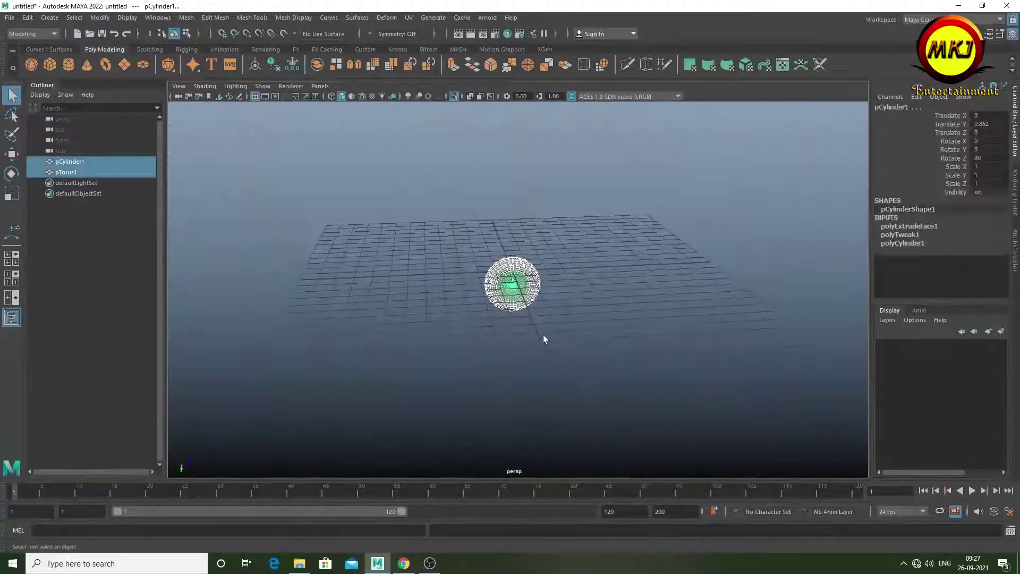
{"action": "left_click", "coordinate": [12, 154]}
{"action": "double_click", "coordinate": [12, 154]}
{"action": "left_click", "coordinate": [263, 121]}
{"action": "mouse_move", "coordinate": [478, 239]}
{"action": "left_mouse_down", "text": "alt"}
{"action": "mouse_move", "coordinate": [510, 200]}
{"action": "mouse_move", "coordinate": [635, 273]}
{"action": "left_mouse_up", "text": "alt"}
{"action": "left_click", "coordinate": [396, 74]}
{"action": "mouse_move", "coordinate": [329, 221]}
{"action": "left_mouse_down", "text": "alt"}
{"action": "mouse_move", "coordinate": [474, 345]}
{"action": "mouse_move", "coordinate": [507, 211]}
{"action": "mouse_move", "coordinate": [554, 340]}
{"action": "left_mouse_up", "text": "alt"}
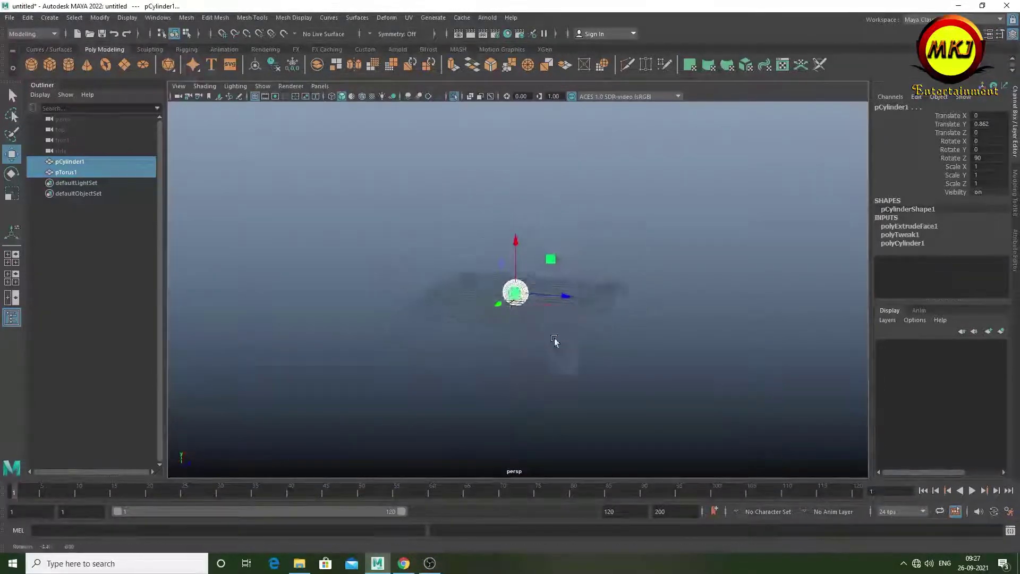
{"action": "double_click", "coordinate": [12, 154]}
{"action": "left_click", "coordinate": [262, 121]}
{"action": "left_click_drag", "start_coordinate": [494, 255], "coordinate": [493, 332], "text": "alt"}
{"action": "left_click", "coordinate": [396, 75]}
{"action": "left_click", "coordinate": [605, 298]}
Check a tread vertex, then select the whole tyre pTorus1
{"action": "left_click_drag", "start_coordinate": [606, 298], "coordinate": [531, 223], "text": "alt"}
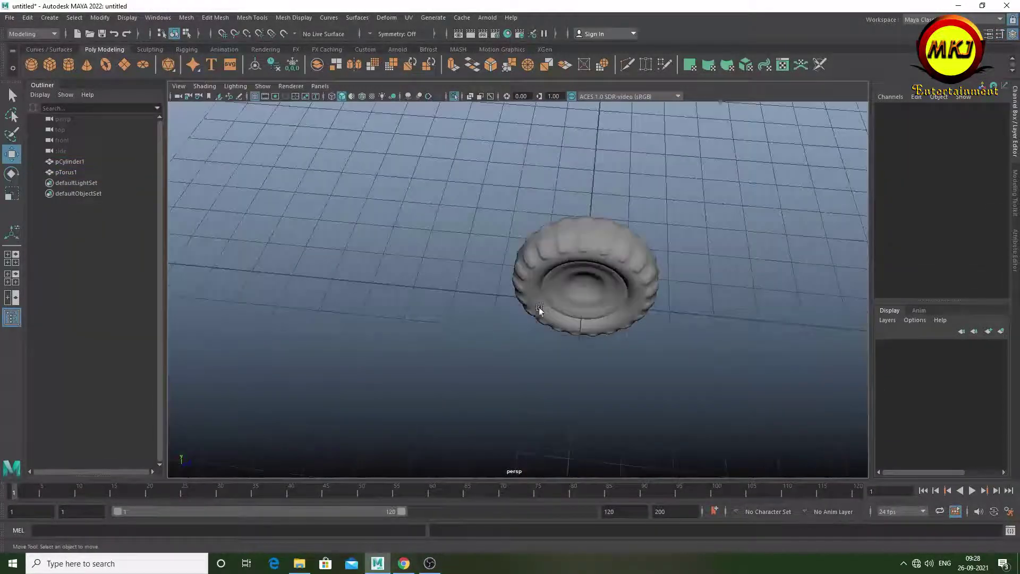
{"action": "scroll", "coordinate": [514, 182], "scroll_direction": "up", "scroll_amount": 5}
{"action": "key", "text": "F9"}
{"action": "scroll", "coordinate": [516, 208], "scroll_direction": "up", "scroll_amount": 5}
{"action": "left_click", "coordinate": [436, 219]}
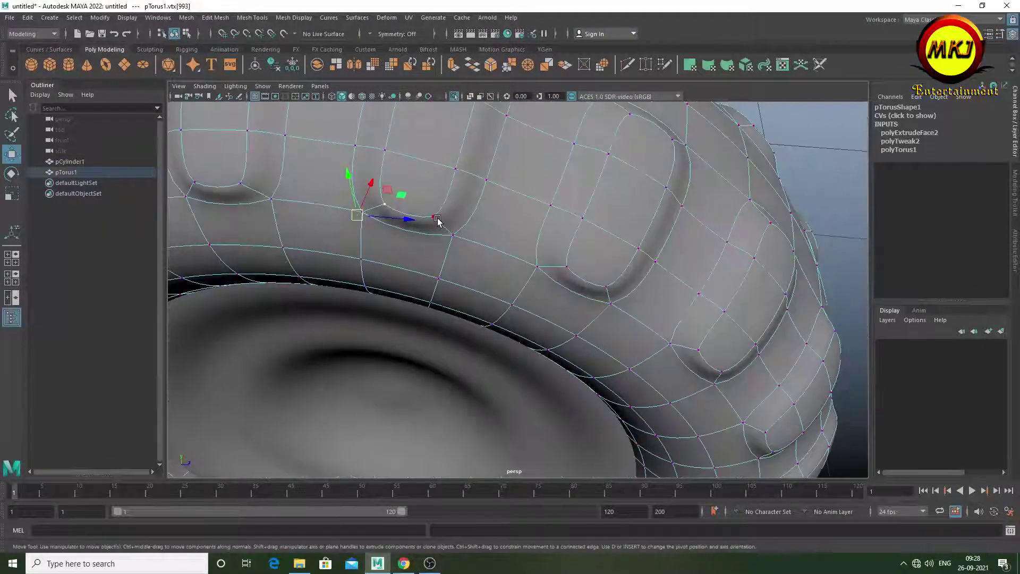
{"action": "scroll", "coordinate": [451, 255], "scroll_direction": "down", "scroll_amount": 8}
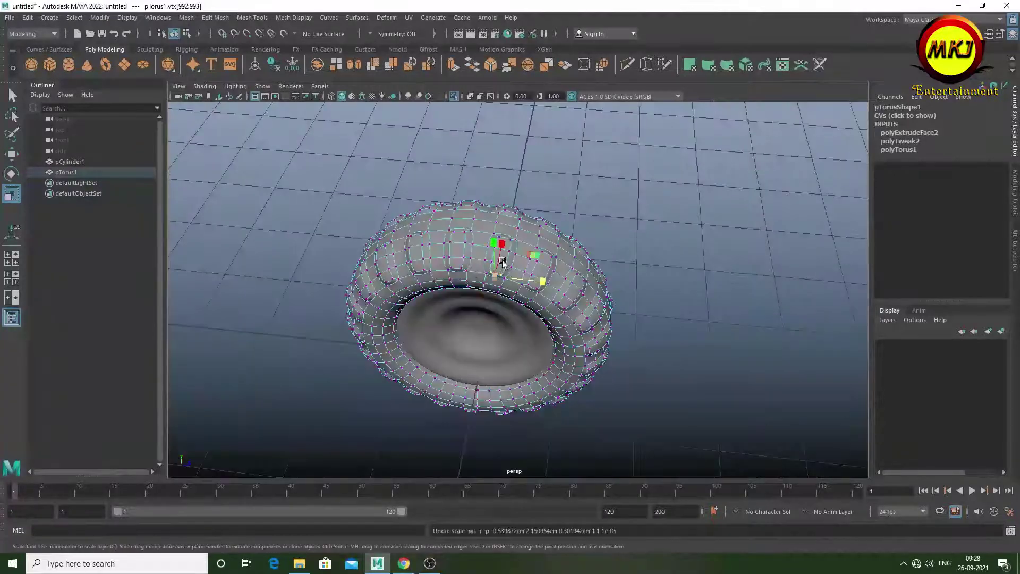
{"action": "mouse_move", "coordinate": [502, 262]}
{"action": "left_mouse_down", "text": "alt"}
{"action": "mouse_move", "coordinate": [346, 198]}
{"action": "mouse_move", "coordinate": [572, 231]}
{"action": "left_mouse_up", "text": "alt"}
{"action": "scroll", "coordinate": [531, 253], "scroll_direction": "down", "scroll_amount": 3}
{"action": "left_click", "coordinate": [531, 253]}
{"action": "scroll", "coordinate": [531, 253], "scroll_direction": "up", "scroll_amount": 4}
{"action": "scroll", "coordinate": [482, 250], "scroll_direction": "up", "scroll_amount": 4}
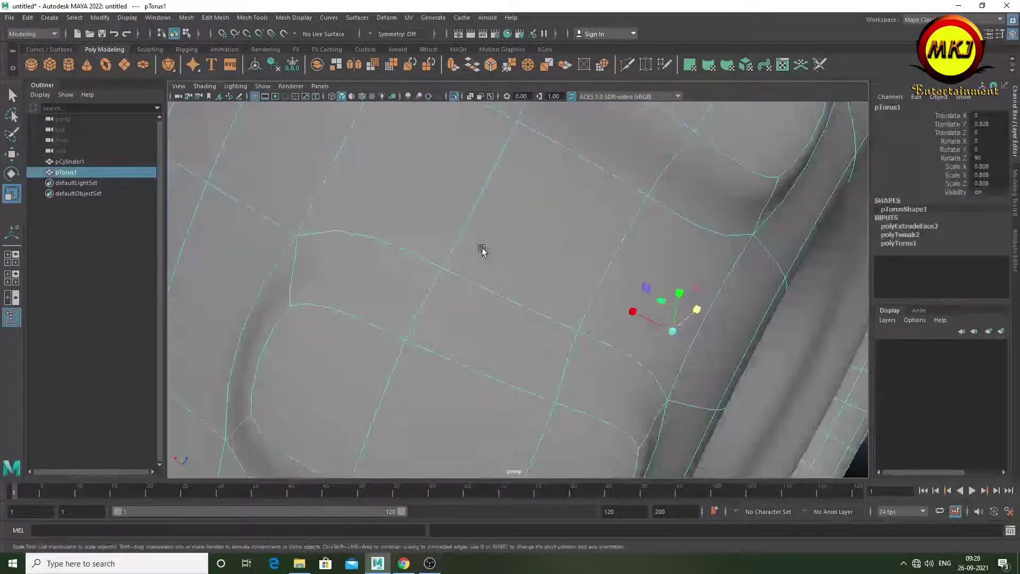
{"action": "scroll", "coordinate": [481, 250], "scroll_direction": "down", "scroll_amount": 5}
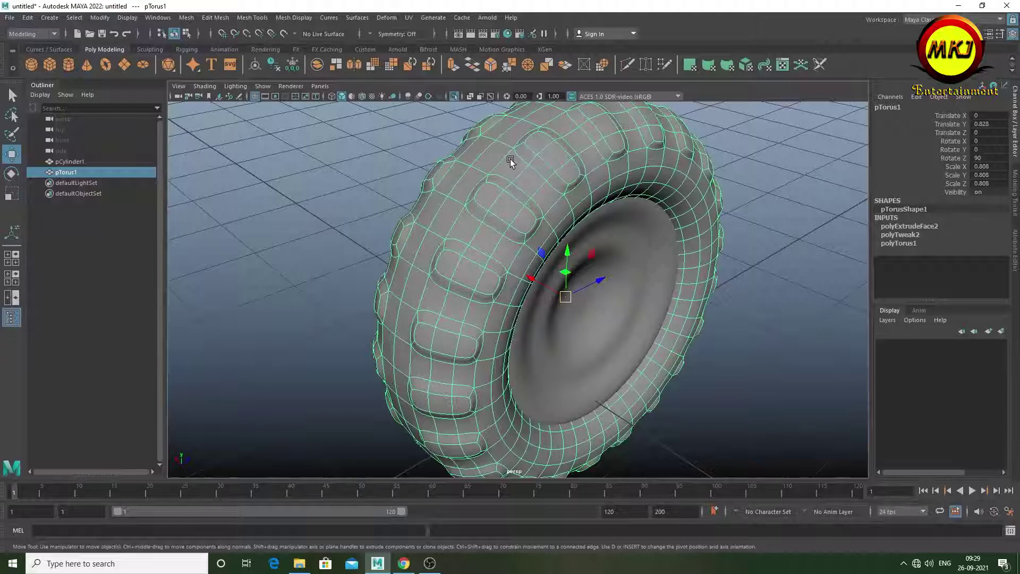
Scale the tyre uniformly up to 0.829, then return to the Move tool and reselect it
{"action": "key", "text": "r"}
{"action": "left_click_drag", "start_coordinate": [510, 158], "coordinate": [464, 259], "text": "alt"}
{"action": "scroll", "coordinate": [464, 260], "scroll_direction": "up", "scroll_amount": 4}
{"action": "scroll", "coordinate": [403, 294], "scroll_direction": "down", "scroll_amount": 2}
{"action": "mouse_move", "coordinate": [403, 294]}
{"action": "left_mouse_down"}
{"action": "mouse_move", "coordinate": [410, 321]}
{"action": "mouse_move", "coordinate": [485, 318]}
{"action": "mouse_move", "coordinate": [556, 288]}
{"action": "mouse_move", "coordinate": [260, 281]}
{"action": "mouse_move", "coordinate": [447, 257]}
{"action": "mouse_move", "coordinate": [372, 255]}
{"action": "mouse_move", "coordinate": [478, 276]}
{"action": "left_mouse_up"}
{"action": "scroll", "coordinate": [410, 321], "scroll_direction": "down", "scroll_amount": 3}
{"action": "key", "text": "w"}
{"action": "left_click", "coordinate": [691, 265]}
{"action": "scroll", "coordinate": [446, 257], "scroll_direction": "up", "scroll_amount": 5}
{"action": "scroll", "coordinate": [446, 257], "scroll_direction": "up", "scroll_amount": 2}
{"action": "left_click", "coordinate": [371, 239]}
{"action": "scroll", "coordinate": [405, 241], "scroll_direction": "down", "scroll_amount": 6}
{"action": "scroll", "coordinate": [359, 258], "scroll_direction": "up", "scroll_amount": 6}
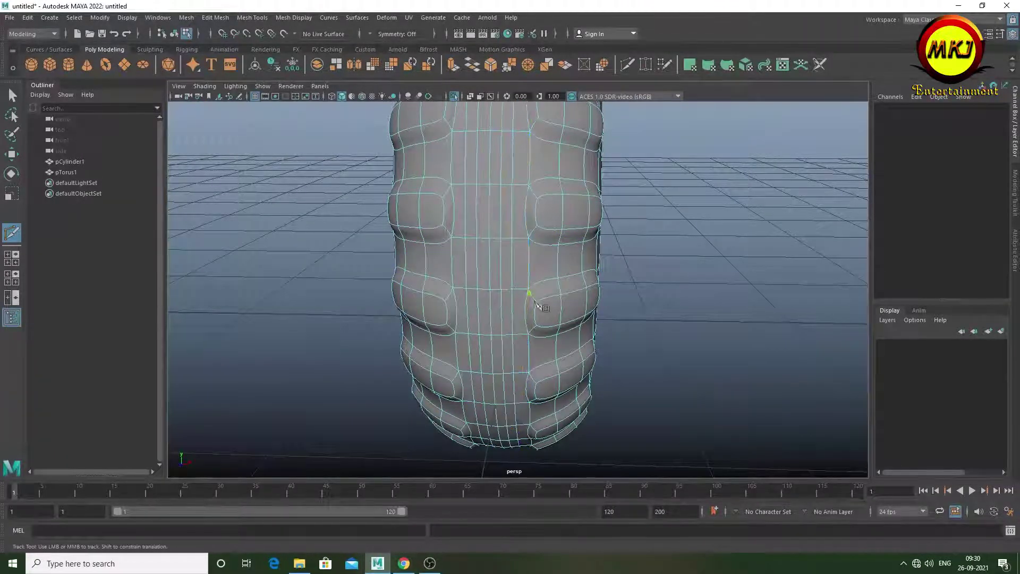
Extrude a centre strip of tread faces outward by about 0.036
{"action": "right_click_drag", "start_coordinate": [468, 293], "coordinate": [470, 287]}
{"action": "left_click", "coordinate": [471, 275]}
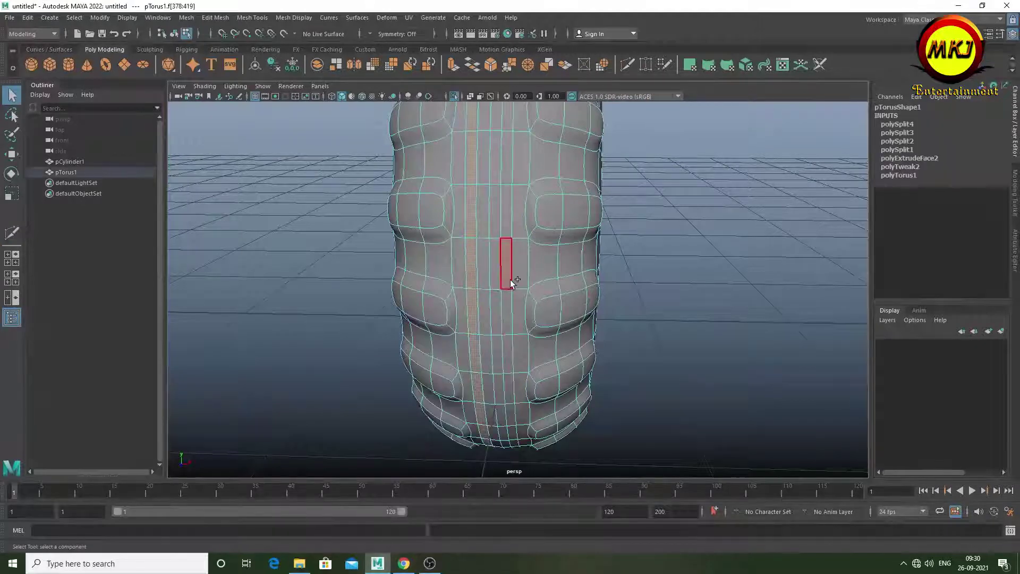
{"action": "key", "text": "ctrl+e"}
{"action": "scroll", "coordinate": [507, 303], "scroll_direction": "down", "scroll_amount": 3}
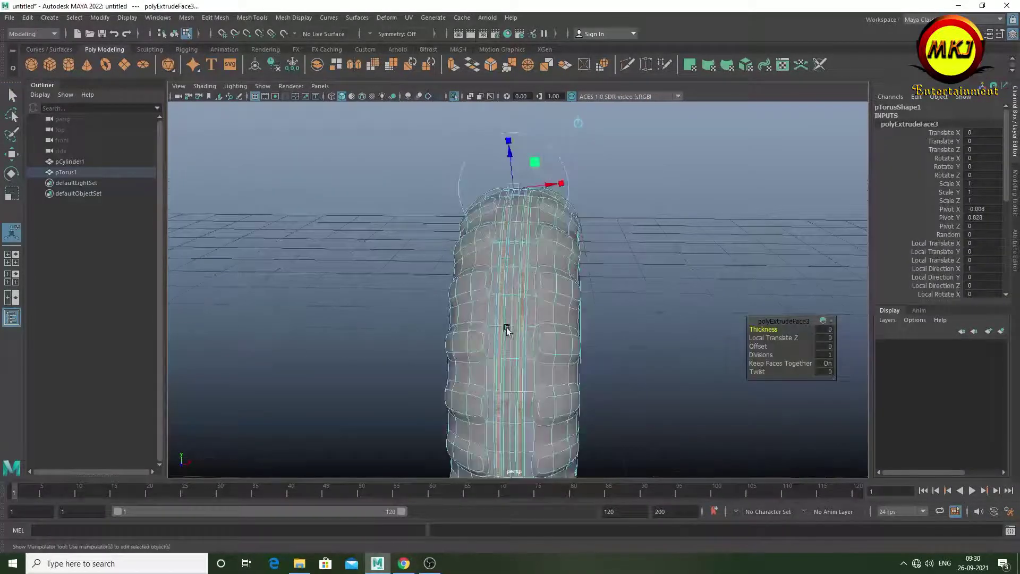
{"action": "mouse_move", "coordinate": [507, 330]}
{"action": "left_mouse_down", "text": "alt"}
{"action": "mouse_move", "coordinate": [478, 297]}
{"action": "mouse_move", "coordinate": [530, 288]}
{"action": "mouse_move", "coordinate": [621, 329]}
{"action": "left_mouse_up", "text": "alt"}
{"action": "left_click_drag", "start_coordinate": [654, 230], "coordinate": [528, 257], "text": "alt"}
{"action": "right_click_drag", "start_coordinate": [531, 270], "coordinate": [563, 260]}
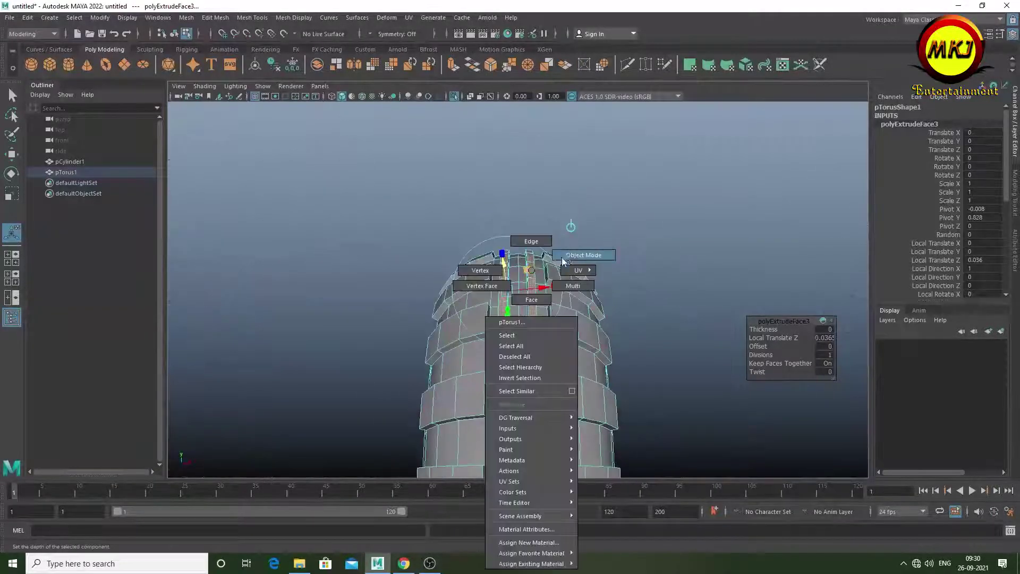
{"action": "left_click", "coordinate": [563, 260]}
{"action": "left_click", "coordinate": [608, 371]}
{"action": "mouse_move", "coordinate": [609, 372]}
{"action": "left_mouse_down", "text": "alt"}
{"action": "mouse_move", "coordinate": [681, 353]}
{"action": "mouse_move", "coordinate": [796, 295]}
{"action": "mouse_move", "coordinate": [603, 298]}
{"action": "left_mouse_up", "text": "alt"}
{"action": "key", "text": "ctrl+z"}
{"action": "scroll", "coordinate": [550, 362], "scroll_direction": "up", "scroll_amount": 3}
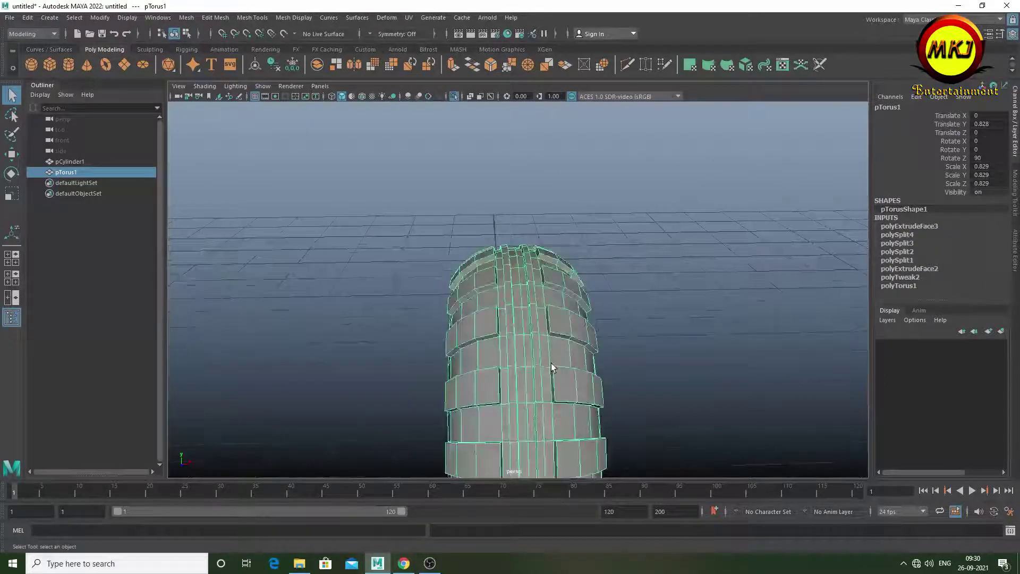
Extrude a second strip of tread faces into another ridge and clear the selection
{"action": "key", "text": "F11"}
{"action": "scroll", "coordinate": [523, 420], "scroll_direction": "up", "scroll_amount": 3}
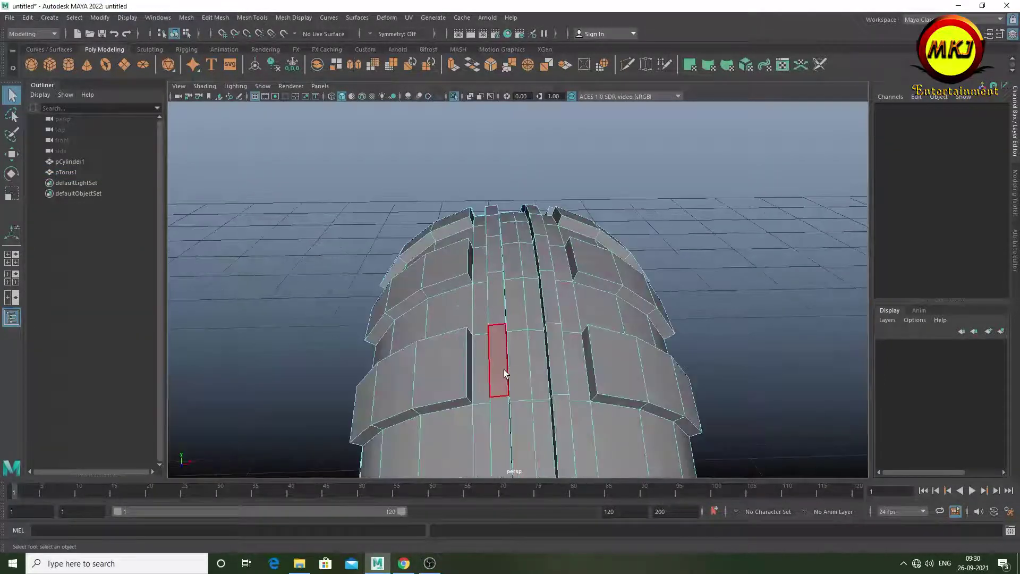
{"action": "scroll", "coordinate": [505, 393], "scroll_direction": "down", "scroll_amount": 3}
{"action": "mouse_move", "coordinate": [505, 393]}
{"action": "left_mouse_down", "text": "alt"}
{"action": "mouse_move", "coordinate": [547, 387]}
{"action": "mouse_move", "coordinate": [492, 404]}
{"action": "left_mouse_up", "text": "alt"}
{"action": "key", "text": "ctrl+e"}
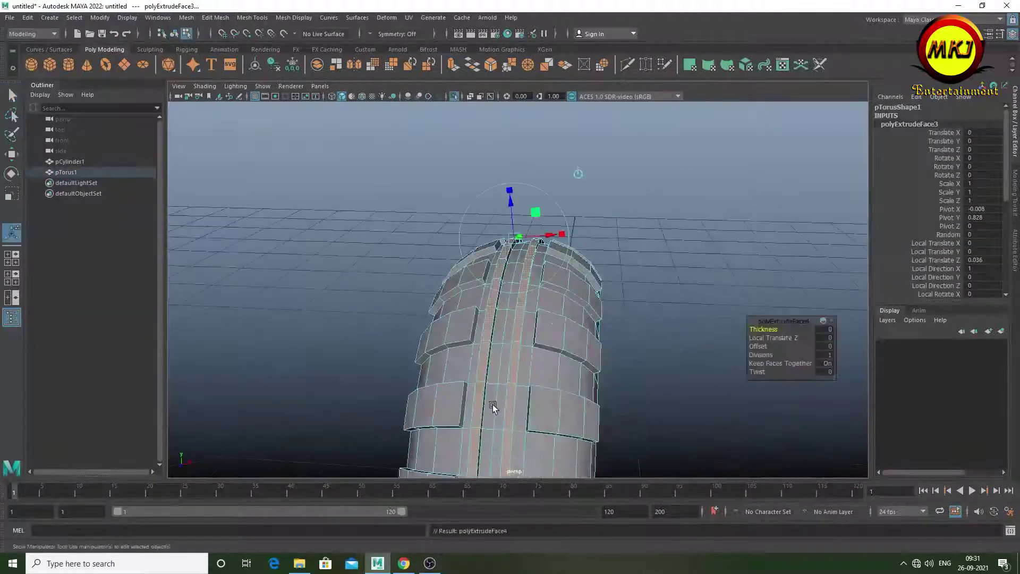
{"action": "scroll", "coordinate": [509, 205], "scroll_direction": "up", "scroll_amount": 3}
{"action": "mouse_move", "coordinate": [509, 204]}
{"action": "left_mouse_down", "text": "alt"}
{"action": "mouse_move", "coordinate": [662, 282]}
{"action": "mouse_move", "coordinate": [584, 297]}
{"action": "mouse_move", "coordinate": [523, 282]}
{"action": "mouse_move", "coordinate": [554, 334]}
{"action": "left_mouse_up", "text": "alt"}
{"action": "scroll", "coordinate": [662, 282], "scroll_direction": "up", "scroll_amount": 3}
{"action": "left_click", "coordinate": [523, 281]}
{"action": "scroll", "coordinate": [524, 281], "scroll_direction": "down", "scroll_amount": 3}
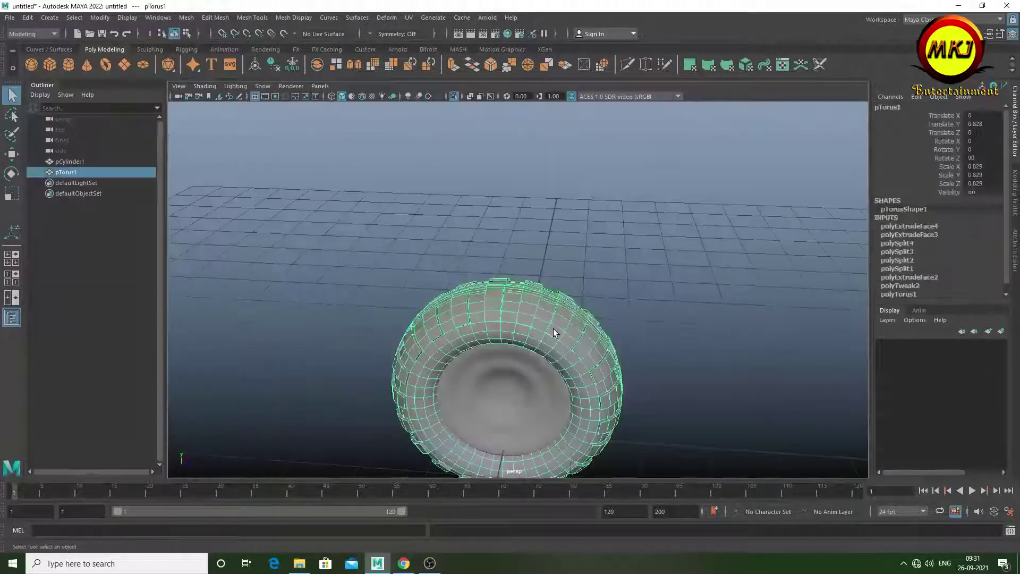
{"action": "mouse_move", "coordinate": [631, 228]}
{"action": "left_mouse_down", "text": "alt"}
{"action": "mouse_move", "coordinate": [623, 292]}
{"action": "mouse_move", "coordinate": [584, 346]}
{"action": "mouse_move", "coordinate": [520, 362]}
{"action": "mouse_move", "coordinate": [426, 364]}
{"action": "mouse_move", "coordinate": [587, 346]}
{"action": "mouse_move", "coordinate": [305, 398]}
{"action": "mouse_move", "coordinate": [423, 358]}
{"action": "mouse_move", "coordinate": [480, 368]}
{"action": "mouse_move", "coordinate": [413, 378]}
{"action": "left_mouse_up", "text": "alt"}
Open the Project Window from the File menu, with location G:/Maya/Rigging
{"action": "scroll", "coordinate": [520, 363], "scroll_direction": "up", "scroll_amount": 3}
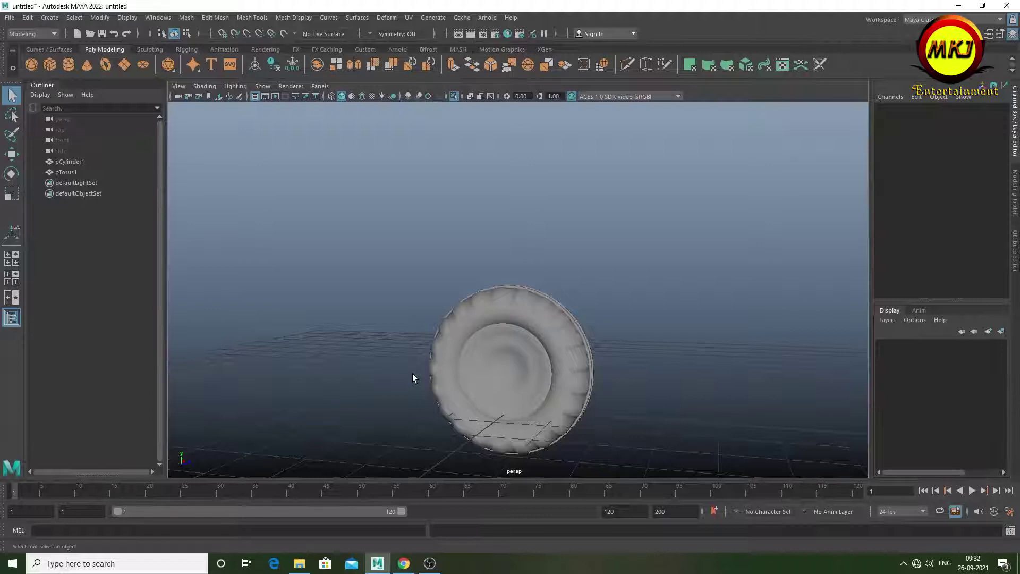
{"action": "scroll", "coordinate": [514, 357], "scroll_direction": "down", "scroll_amount": 3}
{"action": "mouse_move", "coordinate": [412, 374]}
{"action": "left_mouse_down", "text": "alt"}
{"action": "mouse_move", "coordinate": [514, 357]}
{"action": "mouse_move", "coordinate": [640, 357]}
{"action": "mouse_move", "coordinate": [419, 329]}
{"action": "mouse_move", "coordinate": [523, 386]}
{"action": "mouse_move", "coordinate": [557, 337]}
{"action": "mouse_move", "coordinate": [520, 366]}
{"action": "left_mouse_up", "text": "alt"}
{"action": "scroll", "coordinate": [514, 357], "scroll_direction": "up", "scroll_amount": 4}
{"action": "scroll", "coordinate": [419, 330], "scroll_direction": "up", "scroll_amount": 3}
{"action": "scroll", "coordinate": [419, 330], "scroll_direction": "down", "scroll_amount": 3}
{"action": "left_click", "coordinate": [10, 17]}
{"action": "left_click", "coordinate": [59, 329]}
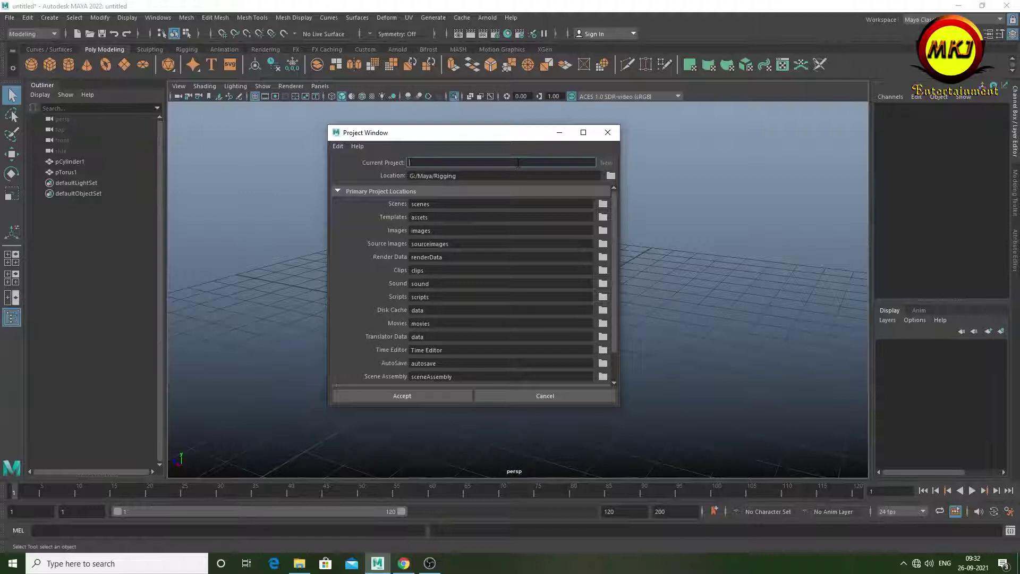
Accept the new project settings and save the scene as JCB001.mb
{"action": "left_click", "coordinate": [403, 395]}
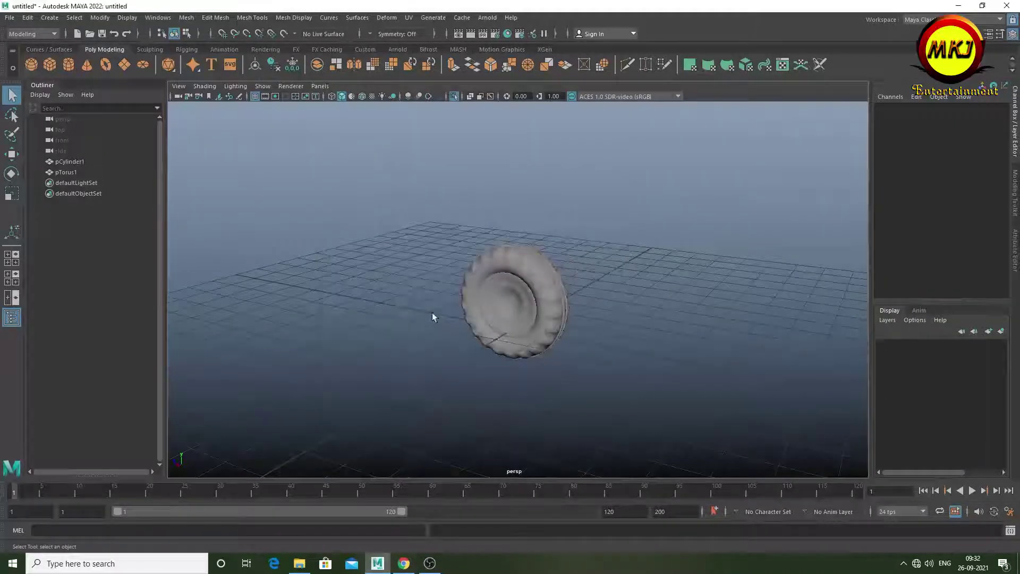
{"action": "key", "text": "ctrl+s"}
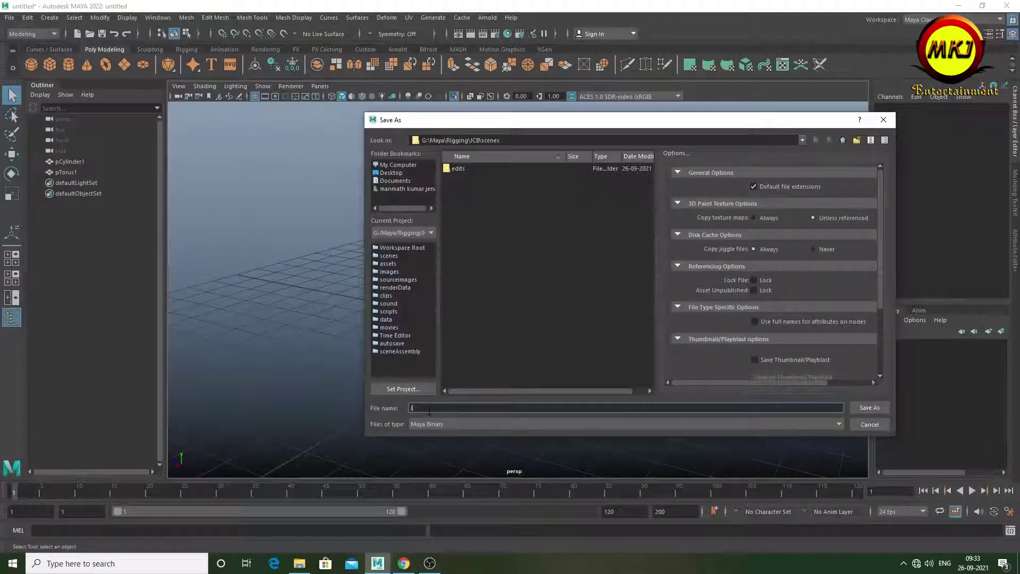
{"action": "type", "text": "UCB001"}
{"action": "left_click", "coordinate": [869, 407]}
{"action": "key", "text": "ctrl+shift+s"}
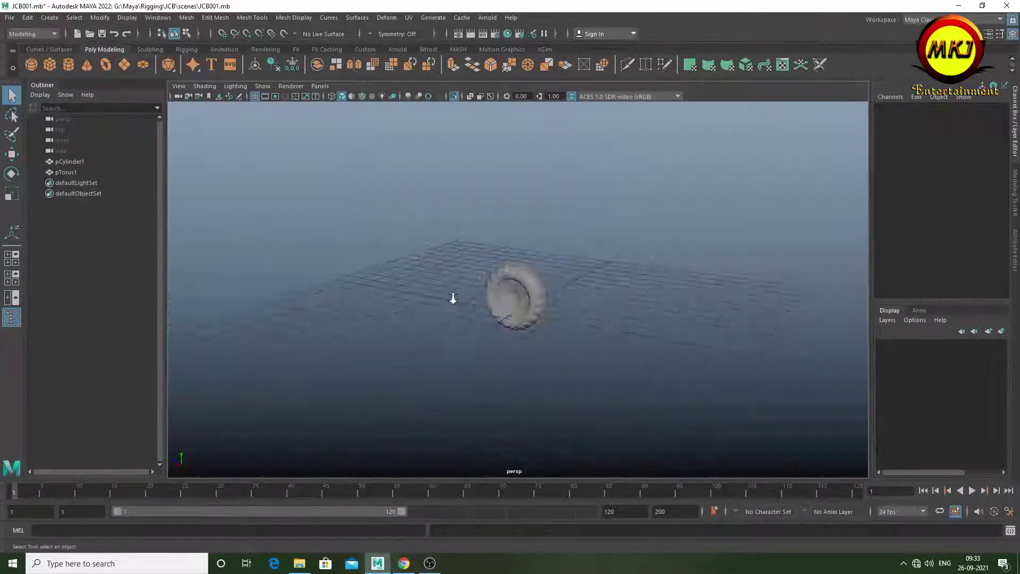
{"action": "mouse_move", "coordinate": [454, 296]}
{"action": "left_mouse_down", "text": "alt"}
{"action": "mouse_move", "coordinate": [471, 320]}
{"action": "mouse_move", "coordinate": [284, 314]}
{"action": "mouse_move", "coordinate": [524, 331]}
{"action": "mouse_move", "coordinate": [607, 361]}
{"action": "mouse_move", "coordinate": [536, 352]}
{"action": "left_mouse_up", "text": "alt"}
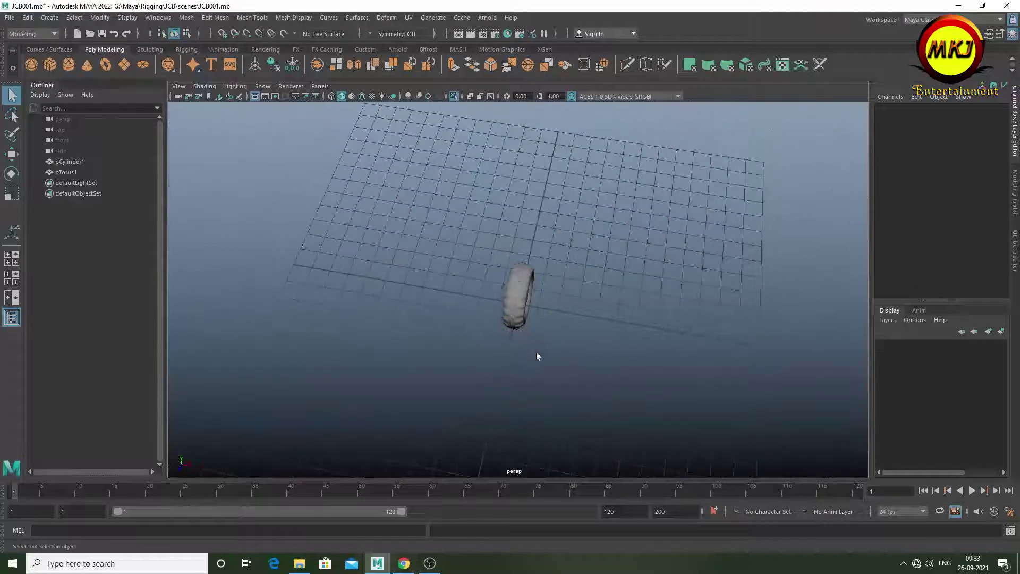
{"action": "scroll", "coordinate": [471, 339], "scroll_direction": "up", "scroll_amount": 5}
{"action": "left_click_drag", "start_coordinate": [471, 339], "coordinate": [435, 342], "text": "alt"}
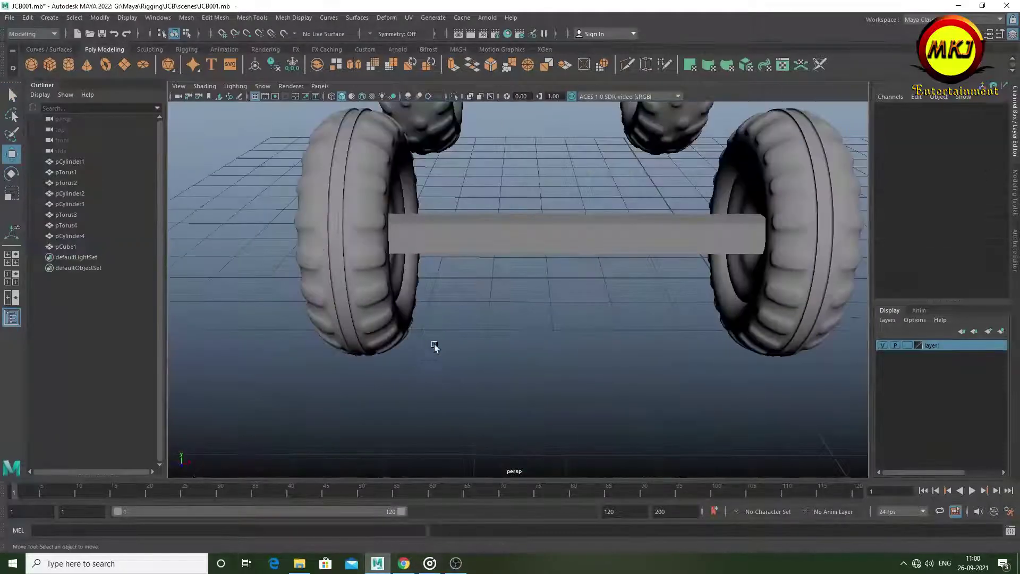
Select the axle beam and orbit in close to a wheel hub and both wheels
{"action": "left_click", "coordinate": [467, 239]}
{"action": "left_click_drag", "start_coordinate": [478, 250], "coordinate": [515, 258], "text": "alt"}
{"action": "left_click_drag", "start_coordinate": [657, 311], "coordinate": [569, 282], "text": "alt"}
{"action": "mouse_move", "coordinate": [671, 259]}
{"action": "left_mouse_down", "text": "alt"}
{"action": "mouse_move", "coordinate": [584, 258]}
{"action": "mouse_move", "coordinate": [620, 269]}
{"action": "mouse_move", "coordinate": [605, 277]}
{"action": "left_mouse_up", "text": "alt"}
{"action": "scroll", "coordinate": [605, 278], "scroll_direction": "up", "scroll_amount": 5}
{"action": "left_click", "coordinate": [627, 65]}
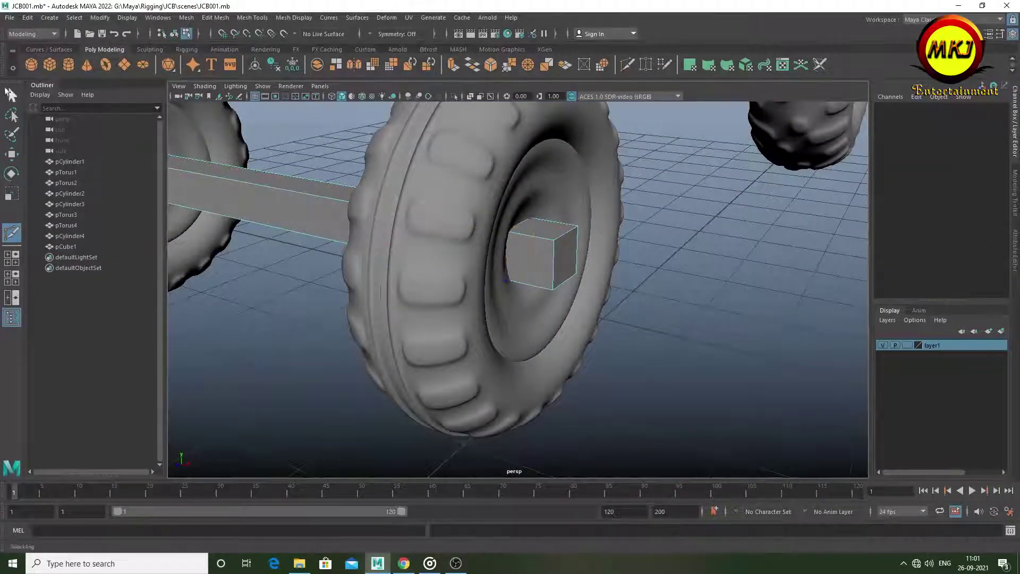
{"action": "scroll", "coordinate": [521, 227], "scroll_direction": "down", "scroll_amount": 5}
{"action": "mouse_move", "coordinate": [521, 226]}
{"action": "left_mouse_down", "text": "alt"}
{"action": "mouse_move", "coordinate": [473, 210]}
{"action": "mouse_move", "coordinate": [487, 223]}
{"action": "mouse_move", "coordinate": [405, 244]}
{"action": "left_mouse_up", "text": "alt"}
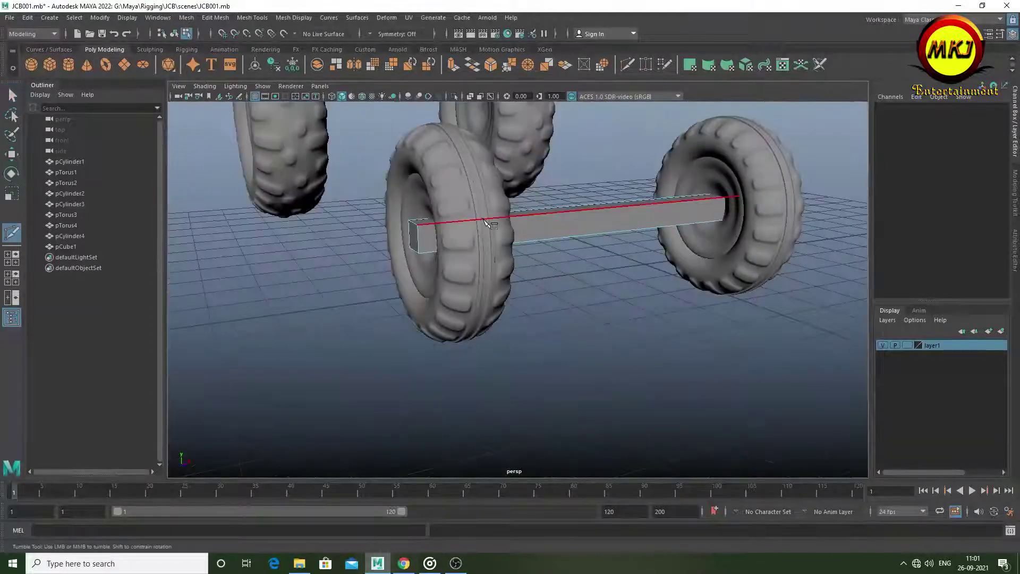
{"action": "scroll", "coordinate": [404, 243], "scroll_direction": "up", "scroll_amount": 3}
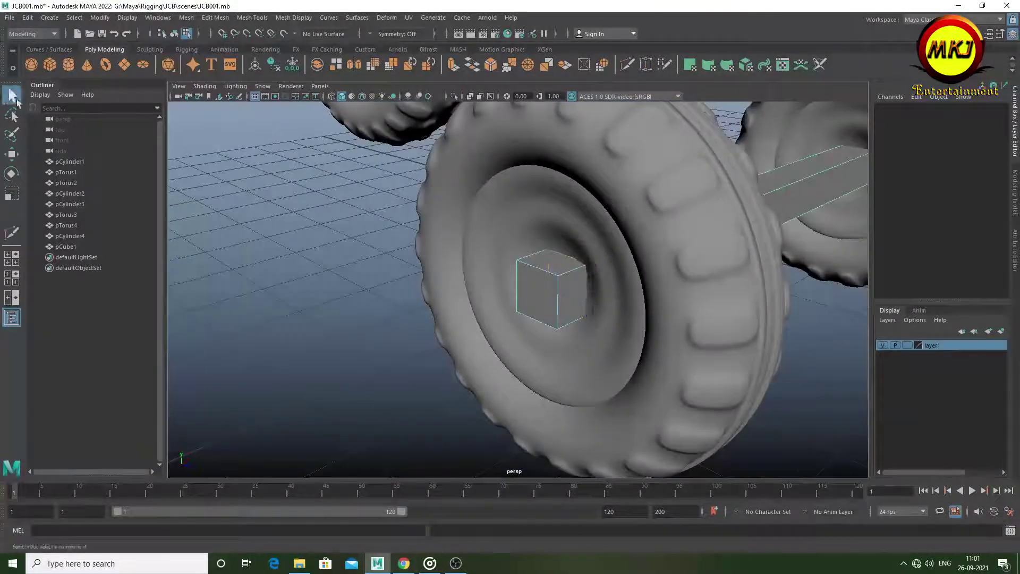
Select the edge loop at the axle beam's end and bevel it
{"action": "left_click", "coordinate": [13, 96]}
{"action": "scroll", "coordinate": [598, 285], "scroll_direction": "down", "scroll_amount": 5}
{"action": "scroll", "coordinate": [610, 349], "scroll_direction": "up", "scroll_amount": 5}
{"action": "mouse_move", "coordinate": [599, 285]}
{"action": "left_mouse_down", "text": "alt"}
{"action": "mouse_move", "coordinate": [610, 348]}
{"action": "mouse_move", "coordinate": [662, 297]}
{"action": "left_mouse_up", "text": "alt"}
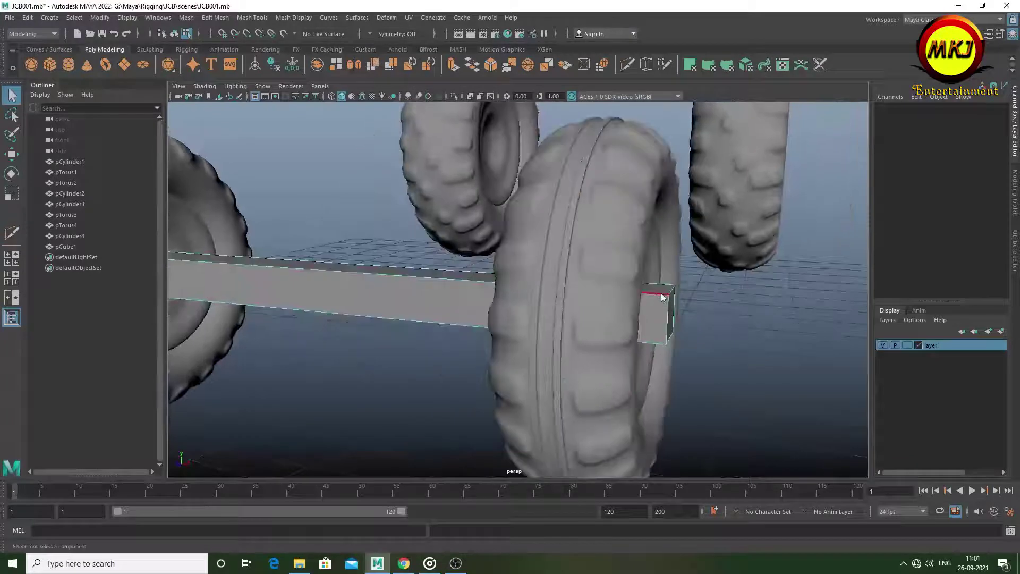
{"action": "double_click", "coordinate": [661, 295]}
{"action": "left_click", "coordinate": [490, 65]}
Orbit in close to inspect the bevelled beam end at the wheel hub
{"action": "scroll", "coordinate": [600, 332], "scroll_direction": "down", "scroll_amount": 5}
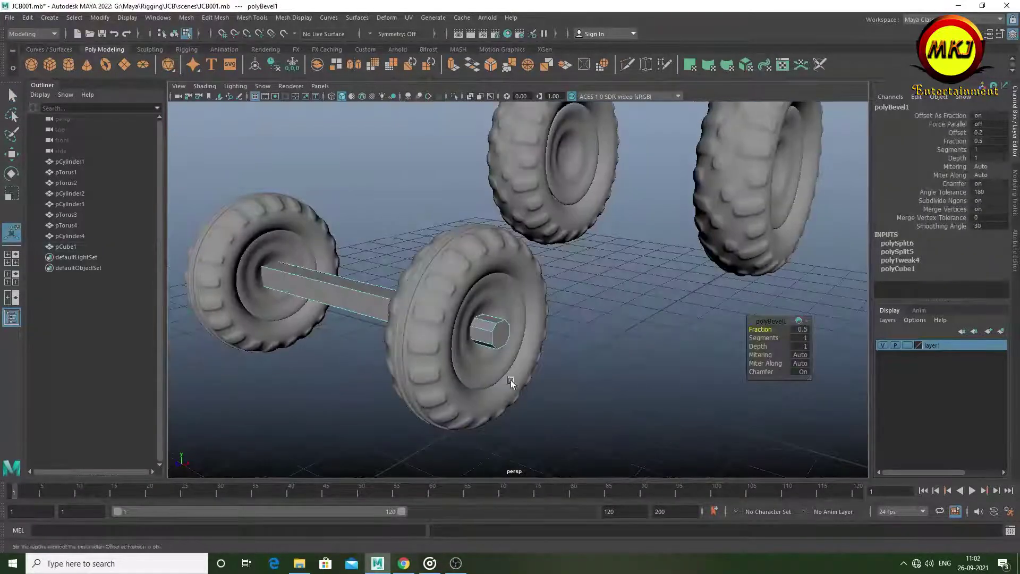
{"action": "scroll", "coordinate": [511, 380], "scroll_direction": "up", "scroll_amount": 5}
{"action": "scroll", "coordinate": [616, 345], "scroll_direction": "down", "scroll_amount": 5}
{"action": "right_click_drag", "start_coordinate": [603, 285], "coordinate": [603, 239]}
{"action": "mouse_move", "coordinate": [604, 239]}
{"action": "left_mouse_down", "text": "alt"}
{"action": "mouse_move", "coordinate": [744, 291]}
{"action": "mouse_move", "coordinate": [780, 375]}
{"action": "mouse_move", "coordinate": [731, 327]}
{"action": "left_mouse_up", "text": "alt"}
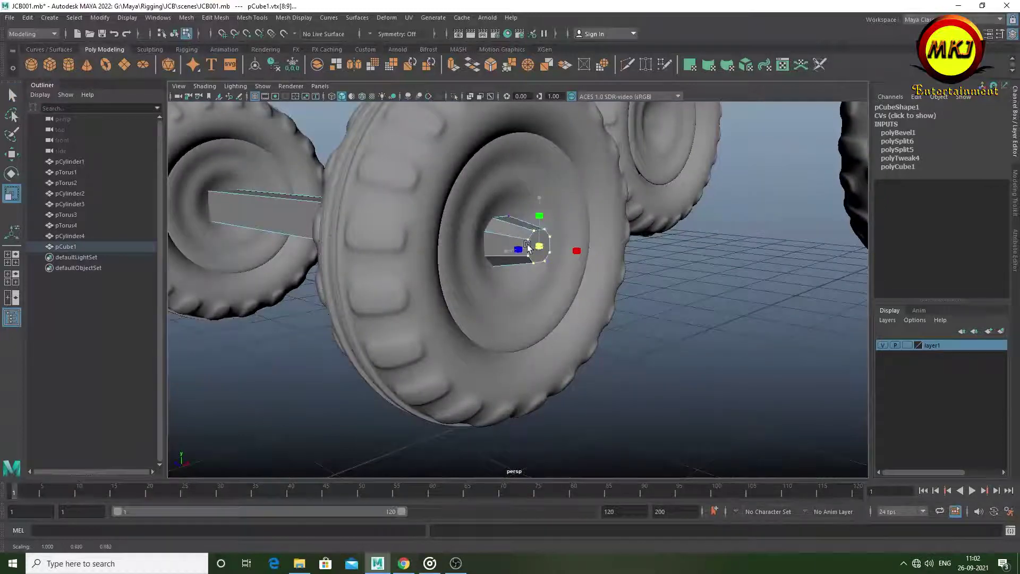
{"action": "scroll", "coordinate": [528, 247], "scroll_direction": "down", "scroll_amount": 5}
{"action": "left_click_drag", "start_coordinate": [527, 247], "coordinate": [500, 319], "text": "alt"}
{"action": "right_click_drag", "start_coordinate": [542, 255], "coordinate": [587, 342]}
{"action": "scroll", "coordinate": [587, 342], "scroll_direction": "up", "scroll_amount": 5}
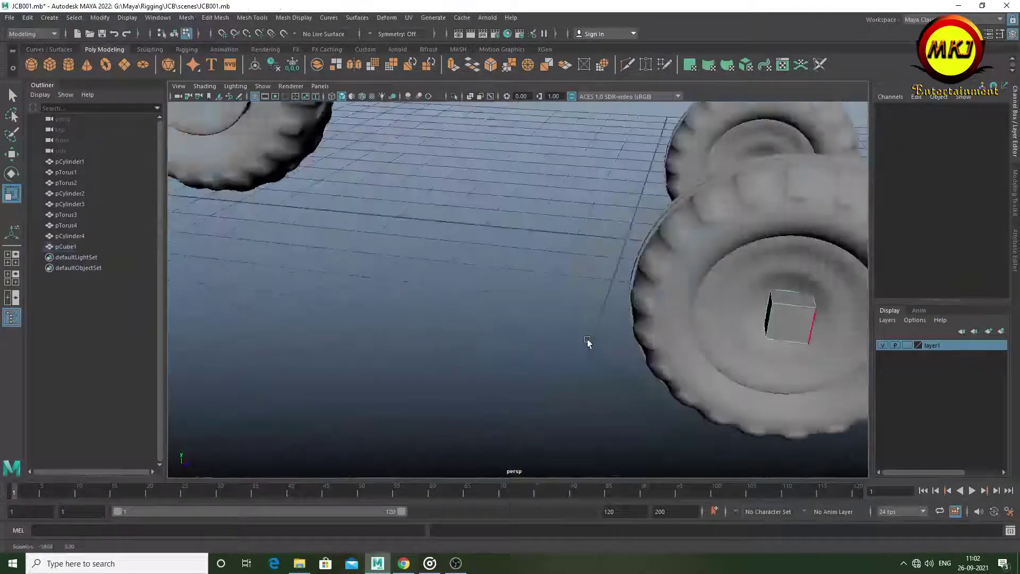
{"action": "scroll", "coordinate": [588, 341], "scroll_direction": "down", "scroll_amount": 5}
Select all four end edges of the beam and bevel them again with Ctrl+B
{"action": "left_click_drag", "start_coordinate": [605, 244], "coordinate": [625, 232]}
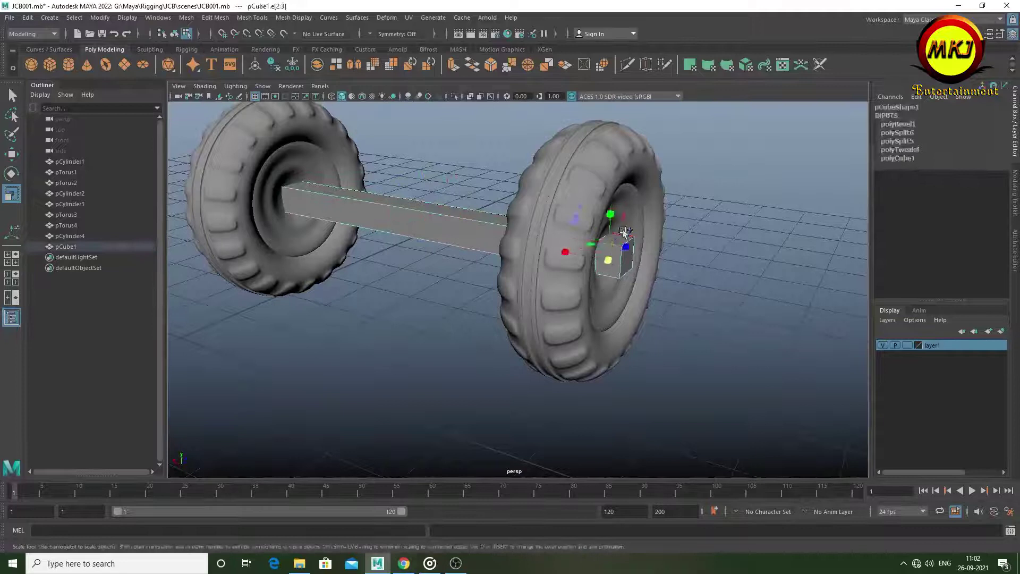
{"action": "scroll", "coordinate": [625, 232], "scroll_direction": "up", "scroll_amount": 5}
{"action": "mouse_move", "coordinate": [400, 272]}
{"action": "left_mouse_down", "text": "alt"}
{"action": "mouse_move", "coordinate": [494, 348]}
{"action": "mouse_move", "coordinate": [480, 219]}
{"action": "left_mouse_up", "text": "alt"}
{"action": "scroll", "coordinate": [480, 218], "scroll_direction": "down", "scroll_amount": 3}
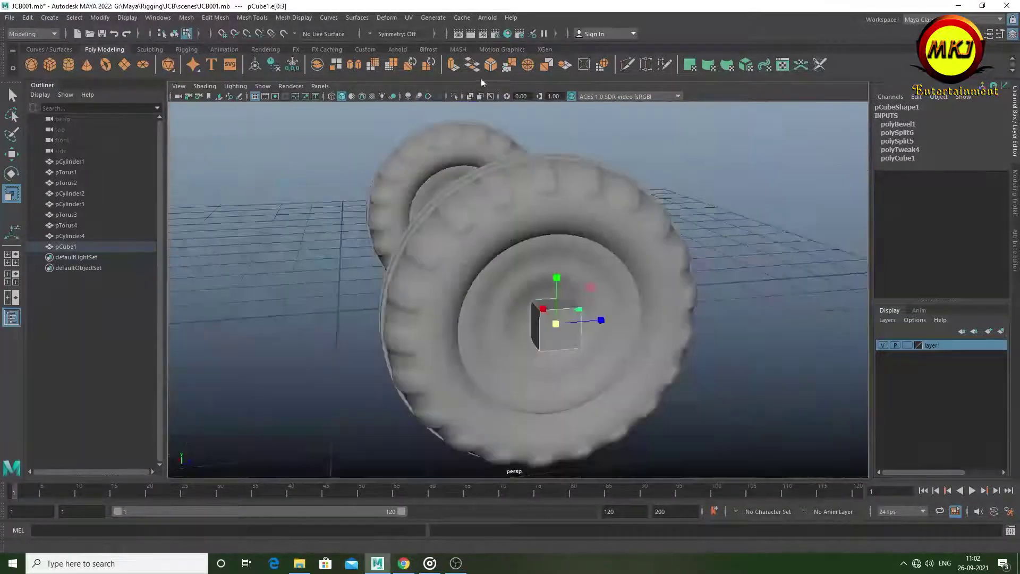
{"action": "key", "text": "ctrl+b"}
Reselect the axle beam, check its chamfered ends against both wheels, then deselect it
{"action": "scroll", "coordinate": [551, 346], "scroll_direction": "down", "scroll_amount": 5}
{"action": "scroll", "coordinate": [551, 347], "scroll_direction": "up", "scroll_amount": 5}
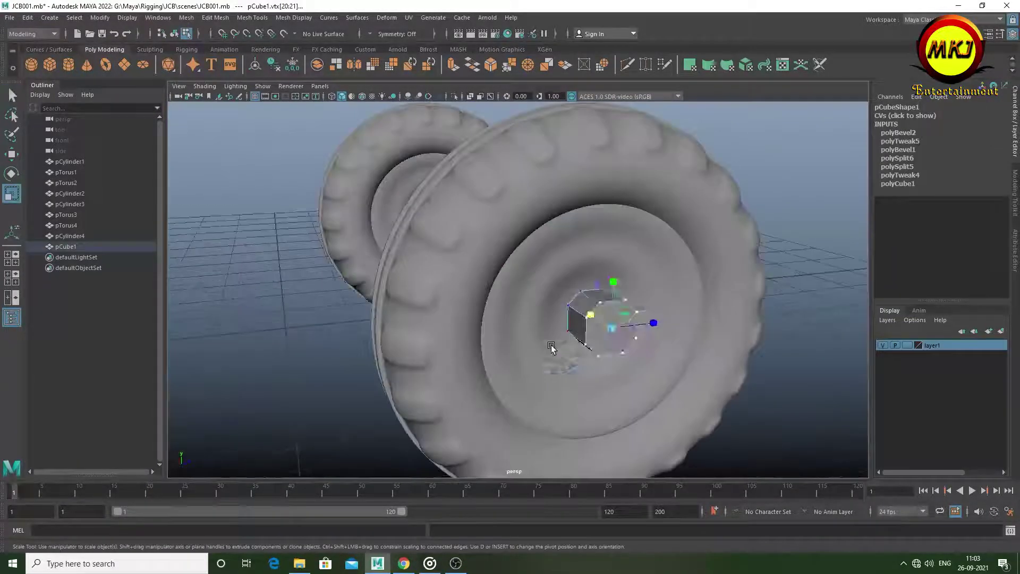
{"action": "scroll", "coordinate": [551, 347], "scroll_direction": "down", "scroll_amount": 5}
{"action": "mouse_move", "coordinate": [551, 346]}
{"action": "left_mouse_down", "text": "alt"}
{"action": "mouse_move", "coordinate": [690, 330]}
{"action": "mouse_move", "coordinate": [400, 350]}
{"action": "left_mouse_up", "text": "alt"}
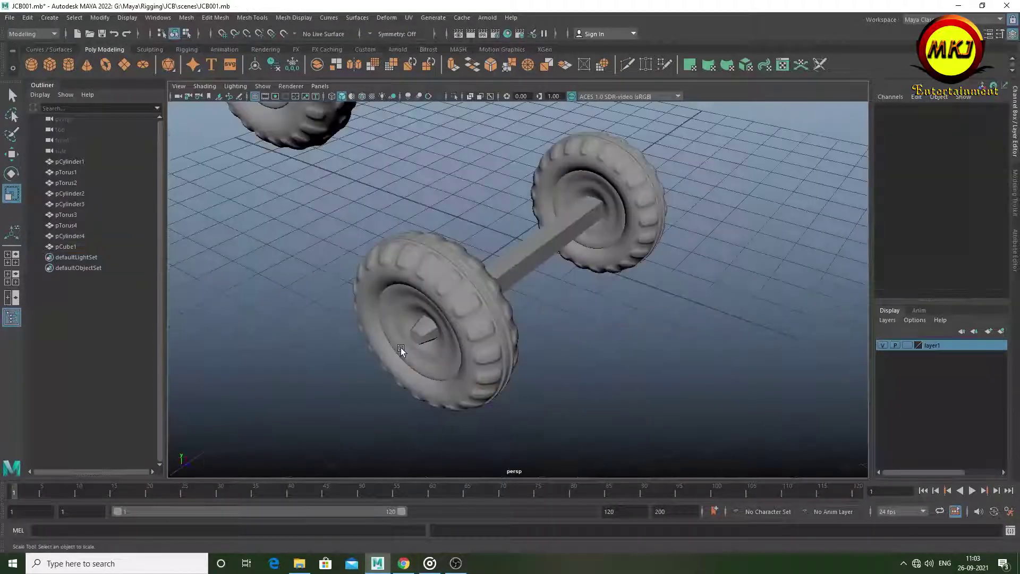
{"action": "left_click", "coordinate": [400, 350]}
{"action": "mouse_move", "coordinate": [530, 379]}
{"action": "left_mouse_down", "text": "alt"}
{"action": "mouse_move", "coordinate": [523, 302]}
{"action": "mouse_move", "coordinate": [608, 303]}
{"action": "left_mouse_up", "text": "alt"}
{"action": "scroll", "coordinate": [540, 307], "scroll_direction": "down", "scroll_amount": 3}
{"action": "scroll", "coordinate": [608, 303], "scroll_direction": "up", "scroll_amount": 5}
{"action": "key", "text": "w"}
{"action": "left_click", "coordinate": [664, 69]}
{"action": "right_click_drag", "start_coordinate": [616, 289], "coordinate": [580, 290], "text": "alt"}
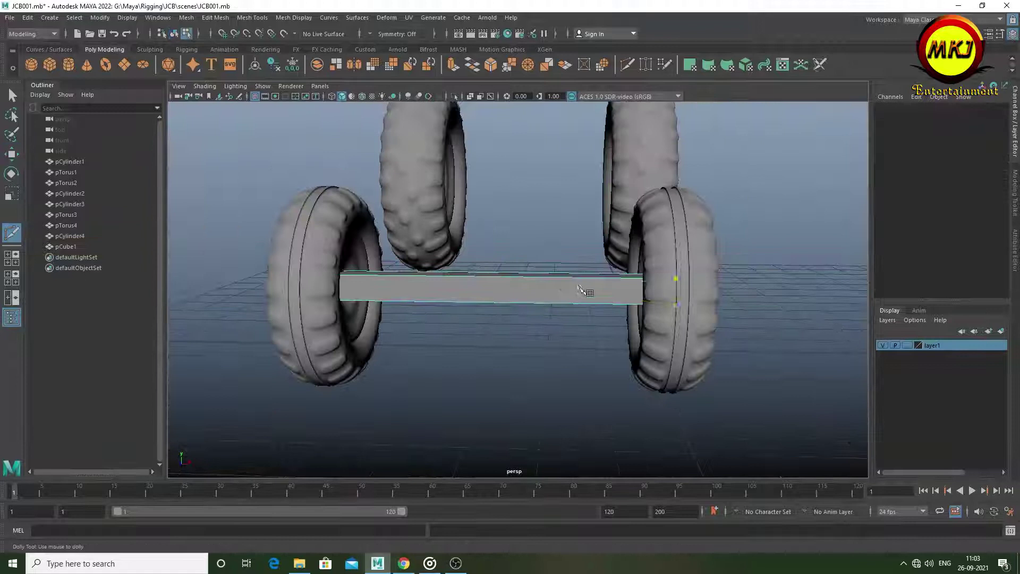
{"action": "right_click", "coordinate": [423, 279]}
{"action": "left_click", "coordinate": [467, 285]}
{"action": "left_click", "coordinate": [509, 425]}
Create a new cube, slide it along the axle and scale it down to about 0.651
{"action": "left_click", "coordinate": [510, 289]}
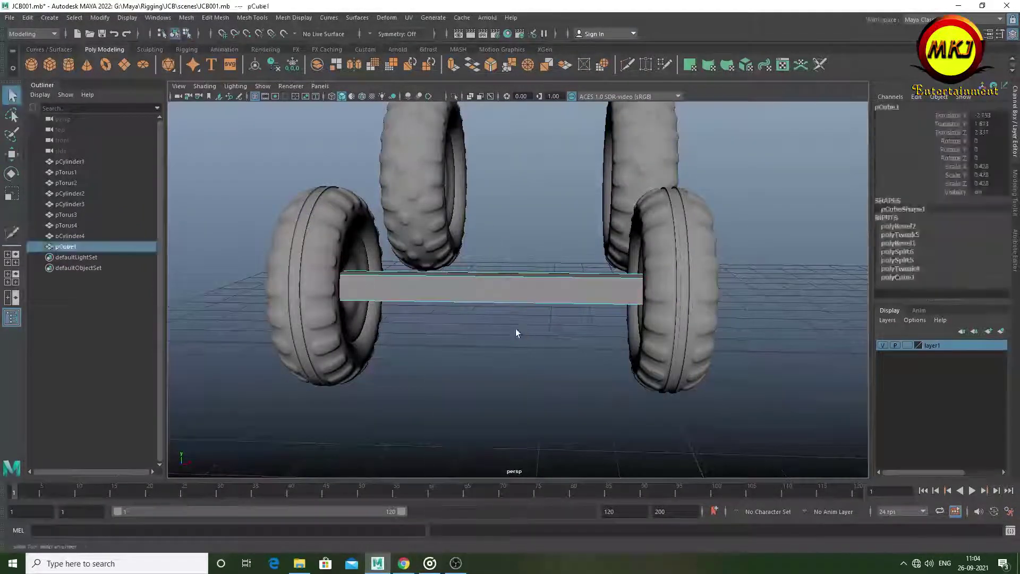
{"action": "left_click_drag", "start_coordinate": [517, 333], "coordinate": [437, 337], "text": "alt"}
{"action": "left_click", "coordinate": [50, 64]}
{"action": "key", "text": "w"}
{"action": "mouse_move", "coordinate": [594, 332]}
{"action": "left_mouse_down"}
{"action": "mouse_move", "coordinate": [625, 393]}
{"action": "mouse_move", "coordinate": [523, 297]}
{"action": "mouse_move", "coordinate": [563, 287]}
{"action": "mouse_move", "coordinate": [526, 303]}
{"action": "mouse_move", "coordinate": [542, 311]}
{"action": "mouse_move", "coordinate": [495, 337]}
{"action": "mouse_move", "coordinate": [597, 355]}
{"action": "mouse_move", "coordinate": [613, 310]}
{"action": "mouse_move", "coordinate": [547, 334]}
{"action": "mouse_move", "coordinate": [597, 389]}
{"action": "left_mouse_up"}
{"action": "key", "text": "r"}
{"action": "left_click_drag", "start_coordinate": [513, 328], "coordinate": [499, 332]}
{"action": "mouse_move", "coordinate": [500, 332]}
{"action": "left_mouse_down", "text": "alt"}
{"action": "mouse_move", "coordinate": [621, 357]}
{"action": "mouse_move", "coordinate": [444, 342]}
{"action": "mouse_move", "coordinate": [478, 308]}
{"action": "mouse_move", "coordinate": [545, 348]}
{"action": "mouse_move", "coordinate": [462, 376]}
{"action": "mouse_move", "coordinate": [418, 346]}
{"action": "mouse_move", "coordinate": [562, 355]}
{"action": "mouse_move", "coordinate": [634, 284]}
{"action": "mouse_move", "coordinate": [513, 301]}
{"action": "left_mouse_up", "text": "alt"}
{"action": "left_click", "coordinate": [492, 365]}
{"action": "key", "text": "w"}
Duplicate the small cube, raise it over the axle, scale it to 1.254 and tilt it about 18 degrees
{"action": "left_click", "coordinate": [513, 300]}
{"action": "key", "text": "ctrl+d"}
{"action": "left_click_drag", "start_coordinate": [507, 249], "coordinate": [506, 213]}
{"action": "mouse_move", "coordinate": [507, 213]}
{"action": "left_mouse_down", "text": "alt"}
{"action": "mouse_move", "coordinate": [466, 382]}
{"action": "mouse_move", "coordinate": [494, 348]}
{"action": "mouse_move", "coordinate": [534, 218]}
{"action": "mouse_move", "coordinate": [517, 203]}
{"action": "mouse_move", "coordinate": [511, 340]}
{"action": "left_mouse_up", "text": "alt"}
{"action": "key", "text": "r"}
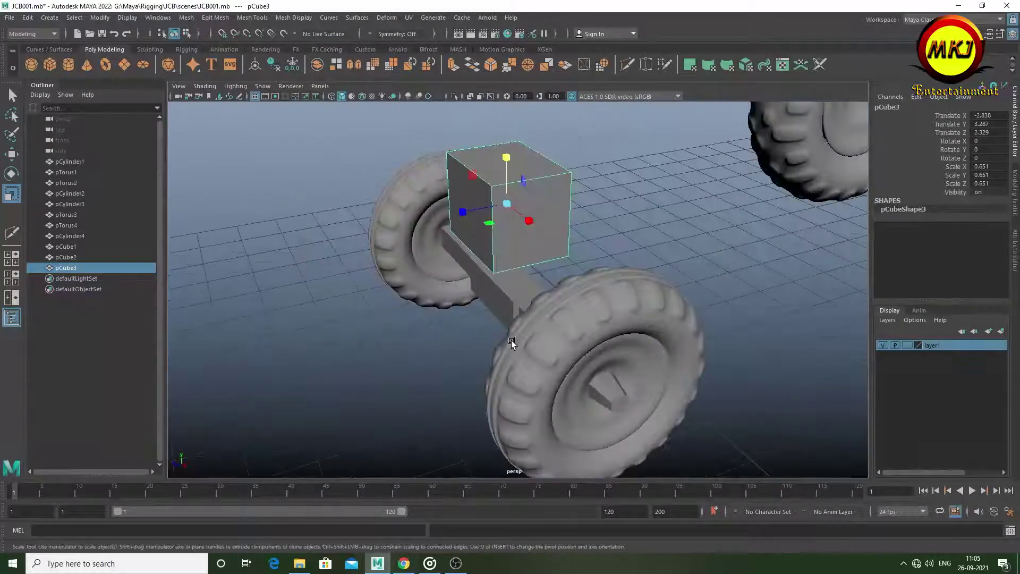
{"action": "left_click_drag", "start_coordinate": [507, 204], "coordinate": [582, 195]}
{"action": "scroll", "coordinate": [582, 196], "scroll_direction": "down", "scroll_amount": 5}
{"action": "key", "text": "w"}
{"action": "mouse_move", "coordinate": [474, 259]}
{"action": "left_mouse_down"}
{"action": "mouse_move", "coordinate": [454, 261]}
{"action": "mouse_move", "coordinate": [575, 323]}
{"action": "mouse_move", "coordinate": [600, 255]}
{"action": "mouse_move", "coordinate": [623, 246]}
{"action": "left_mouse_up"}
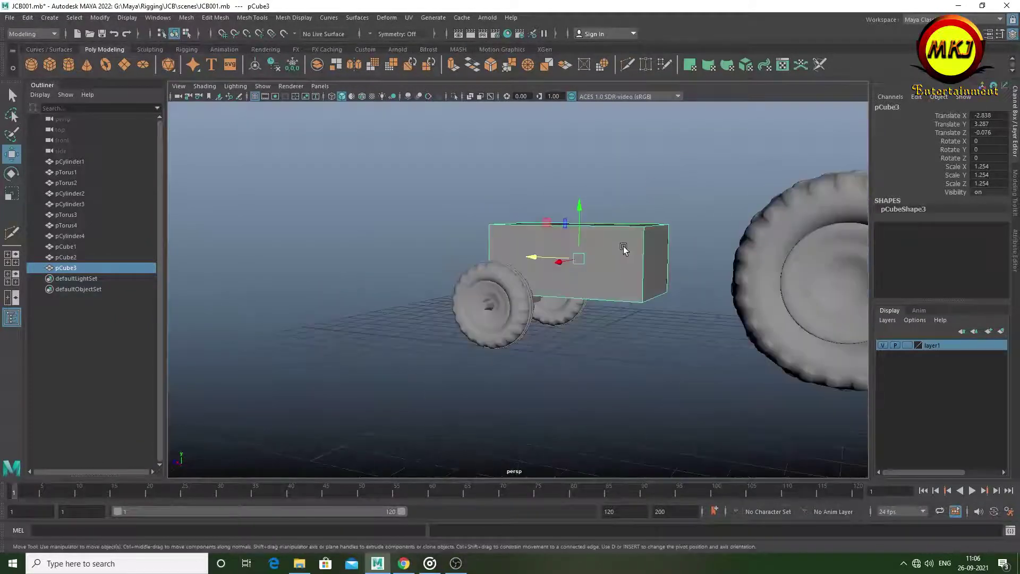
{"action": "key", "text": "e"}
{"action": "mouse_move", "coordinate": [540, 235]}
{"action": "left_mouse_down"}
{"action": "mouse_move", "coordinate": [547, 289]}
{"action": "mouse_move", "coordinate": [553, 220]}
{"action": "mouse_move", "coordinate": [627, 272]}
{"action": "mouse_move", "coordinate": [525, 240]}
{"action": "mouse_move", "coordinate": [687, 330]}
{"action": "mouse_move", "coordinate": [597, 335]}
{"action": "mouse_move", "coordinate": [531, 287]}
{"action": "mouse_move", "coordinate": [491, 340]}
{"action": "mouse_move", "coordinate": [512, 318]}
{"action": "mouse_move", "coordinate": [410, 300]}
{"action": "mouse_move", "coordinate": [522, 275]}
{"action": "left_mouse_up"}
{"action": "key", "text": "w"}
Raise the body block's two top vertices at one end so its top slopes upward
{"action": "right_click_drag", "start_coordinate": [523, 275], "coordinate": [486, 323], "text": "alt"}
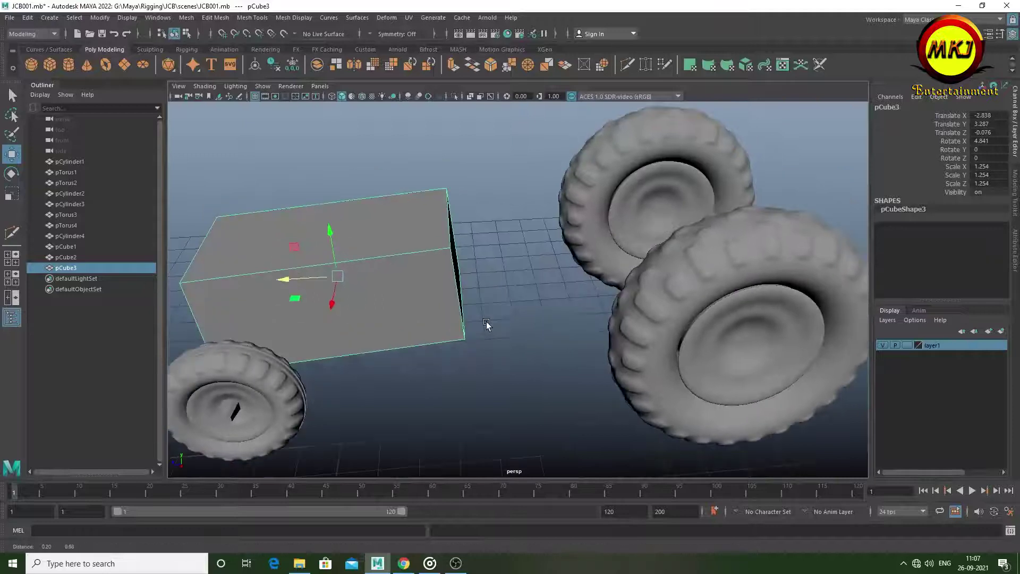
{"action": "mouse_move", "coordinate": [470, 260]}
{"action": "left_mouse_down", "text": "alt"}
{"action": "mouse_move", "coordinate": [325, 286]}
{"action": "mouse_move", "coordinate": [528, 266]}
{"action": "mouse_move", "coordinate": [496, 250]}
{"action": "mouse_move", "coordinate": [508, 234]}
{"action": "mouse_move", "coordinate": [477, 275]}
{"action": "left_mouse_up", "text": "alt"}
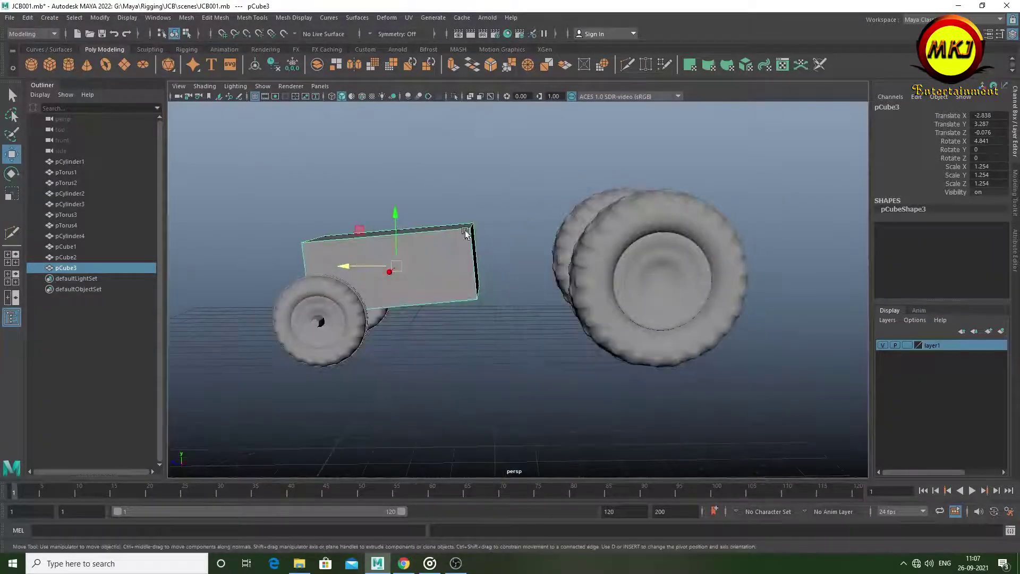
{"action": "right_click_drag", "start_coordinate": [465, 232], "coordinate": [444, 229]}
{"action": "left_click_drag", "start_coordinate": [457, 205], "coordinate": [484, 231]}
{"action": "mouse_move", "coordinate": [472, 194]}
{"action": "left_mouse_down"}
{"action": "mouse_move", "coordinate": [468, 162]}
{"action": "mouse_move", "coordinate": [512, 305]}
{"action": "mouse_move", "coordinate": [536, 249]}
{"action": "left_mouse_up"}
Cut a centre edge loop along the body block's top face with Multi-Cut
{"action": "key", "text": "F8"}
{"action": "right_click_drag", "start_coordinate": [516, 276], "coordinate": [533, 222], "text": "shift"}
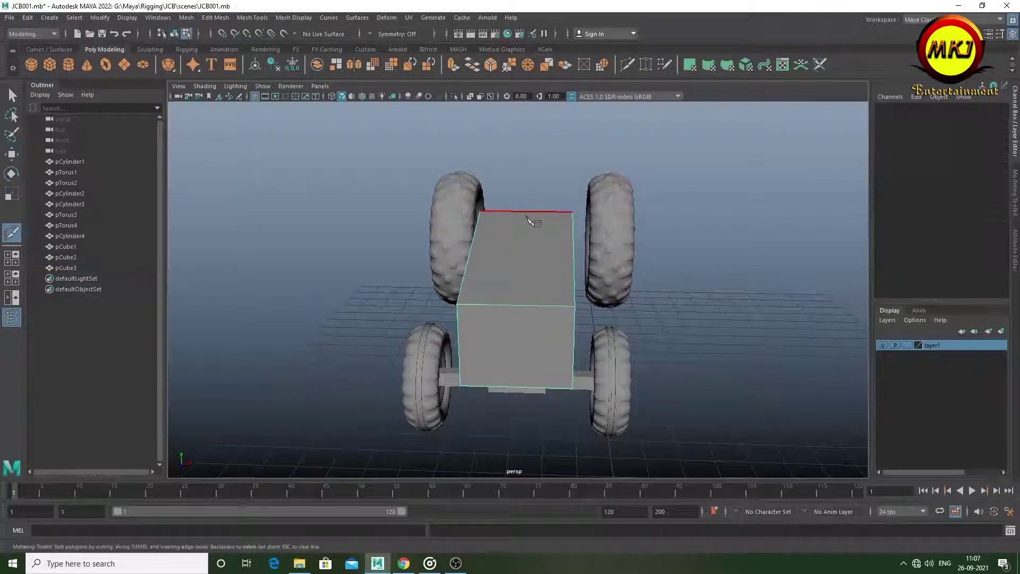
{"action": "left_click", "coordinate": [526, 249], "text": "ctrl"}
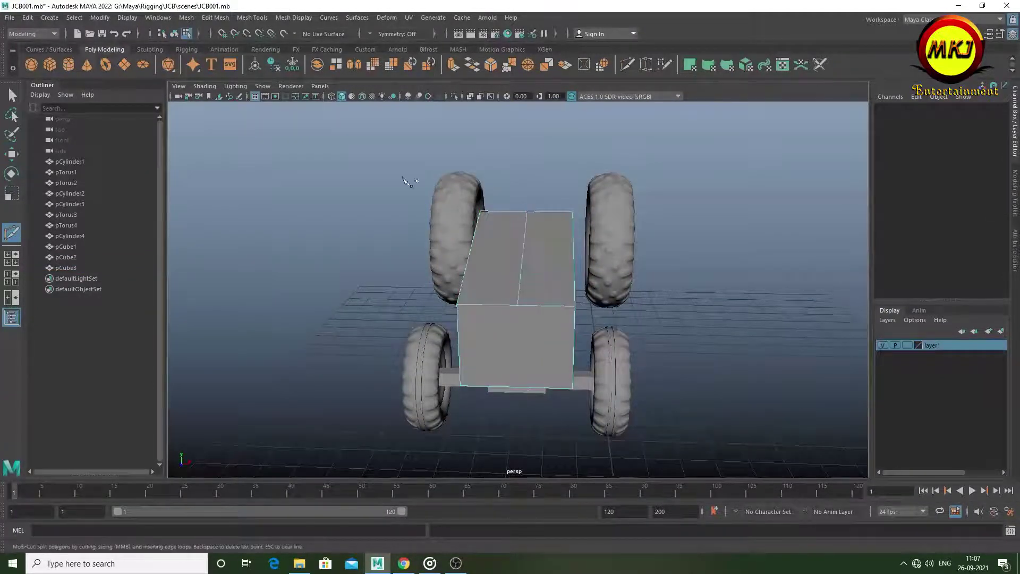
{"action": "left_click", "coordinate": [484, 302], "text": "ctrl"}
{"action": "key", "text": "q"}
Raise the new centre edge into a ridge and adjust the left top edge
{"action": "left_click", "coordinate": [523, 215]}
{"action": "key", "text": "w"}
{"action": "mouse_move", "coordinate": [523, 206]}
{"action": "left_mouse_down", "text": "alt"}
{"action": "mouse_move", "coordinate": [546, 318]}
{"action": "mouse_move", "coordinate": [531, 325]}
{"action": "mouse_move", "coordinate": [590, 329]}
{"action": "mouse_move", "coordinate": [451, 340]}
{"action": "mouse_move", "coordinate": [542, 312]}
{"action": "left_mouse_up", "text": "alt"}
{"action": "left_click_drag", "start_coordinate": [584, 234], "coordinate": [584, 217]}
{"action": "left_click", "coordinate": [424, 311]}
{"action": "left_click_drag", "start_coordinate": [490, 225], "coordinate": [493, 218]}
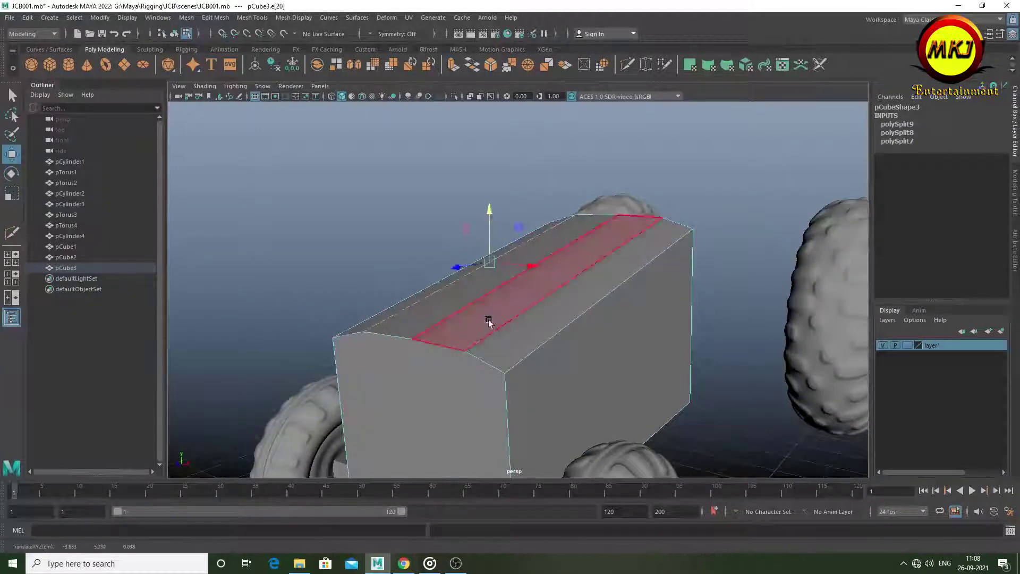
{"action": "left_click_drag", "start_coordinate": [489, 321], "coordinate": [536, 328], "text": "alt"}
{"action": "left_click_drag", "start_coordinate": [555, 210], "coordinate": [515, 341], "text": "alt"}
Return to object mode and orbit around the tractor to review the ridged body block
{"action": "key", "text": "F8"}
{"action": "mouse_move", "coordinate": [433, 376]}
{"action": "left_mouse_down", "text": "alt"}
{"action": "mouse_move", "coordinate": [478, 289]}
{"action": "mouse_move", "coordinate": [661, 370]}
{"action": "left_mouse_up", "text": "alt"}
{"action": "scroll", "coordinate": [661, 370], "scroll_direction": "down", "scroll_amount": 5}
{"action": "left_click_drag", "start_coordinate": [433, 341], "coordinate": [480, 327], "text": "alt"}
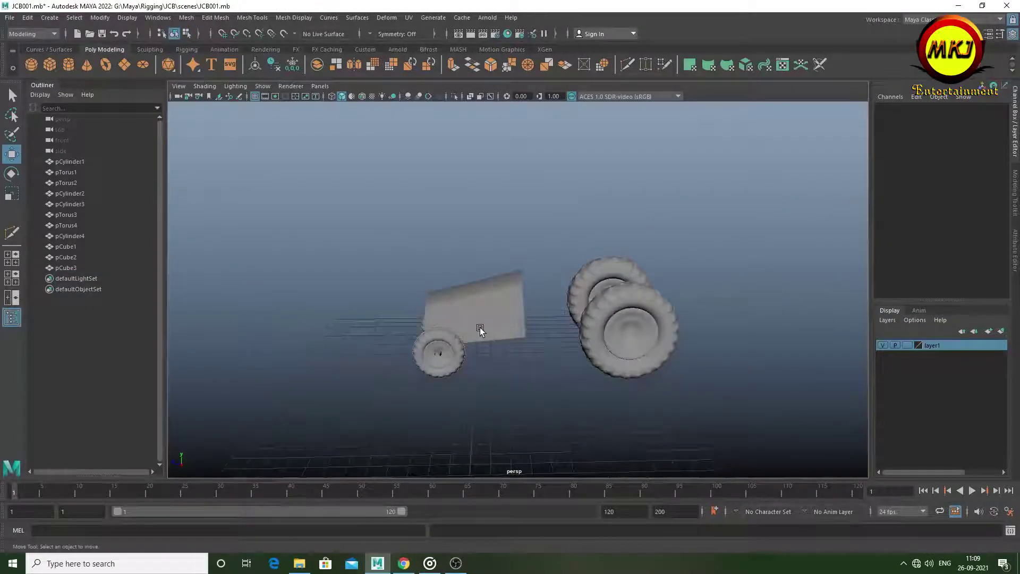
{"action": "scroll", "coordinate": [480, 327], "scroll_direction": "up", "scroll_amount": 5}
{"action": "mouse_move", "coordinate": [537, 284]}
{"action": "left_mouse_down", "text": "alt"}
{"action": "mouse_move", "coordinate": [470, 253]}
{"action": "mouse_move", "coordinate": [457, 276]}
{"action": "left_mouse_up", "text": "alt"}
{"action": "left_click_drag", "start_coordinate": [387, 182], "coordinate": [425, 276]}
{"action": "mouse_move", "coordinate": [526, 289]}
{"action": "left_mouse_down", "text": "alt"}
{"action": "mouse_move", "coordinate": [526, 255]}
{"action": "mouse_move", "coordinate": [526, 351]}
{"action": "mouse_move", "coordinate": [574, 343]}
{"action": "left_mouse_up", "text": "alt"}
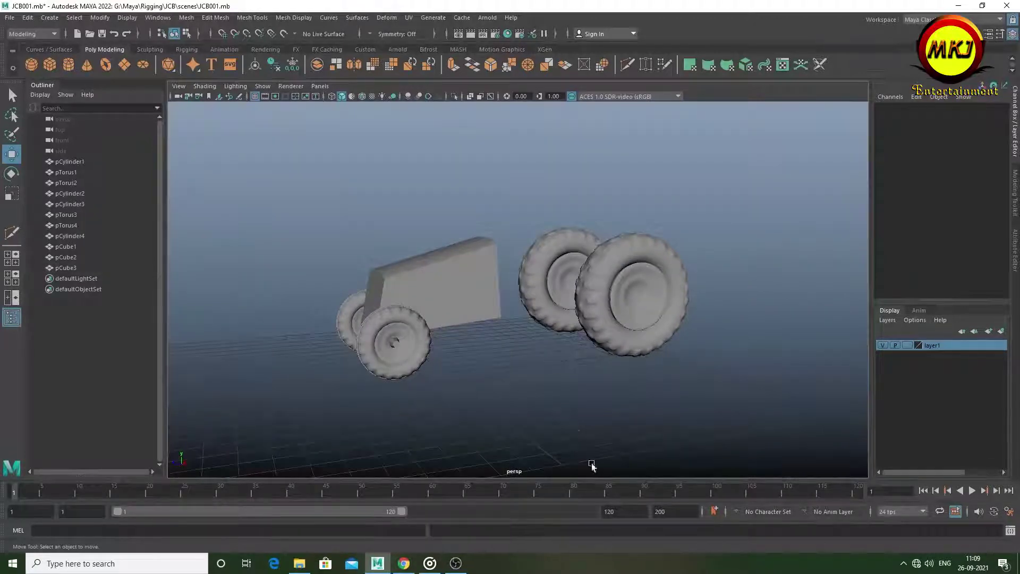
{"action": "scroll", "coordinate": [474, 285], "scroll_direction": "up", "scroll_amount": 5}
{"action": "mouse_move", "coordinate": [474, 285]}
{"action": "left_mouse_down", "text": "alt"}
{"action": "mouse_move", "coordinate": [480, 277]}
{"action": "mouse_move", "coordinate": [457, 283]}
{"action": "left_mouse_up", "text": "alt"}
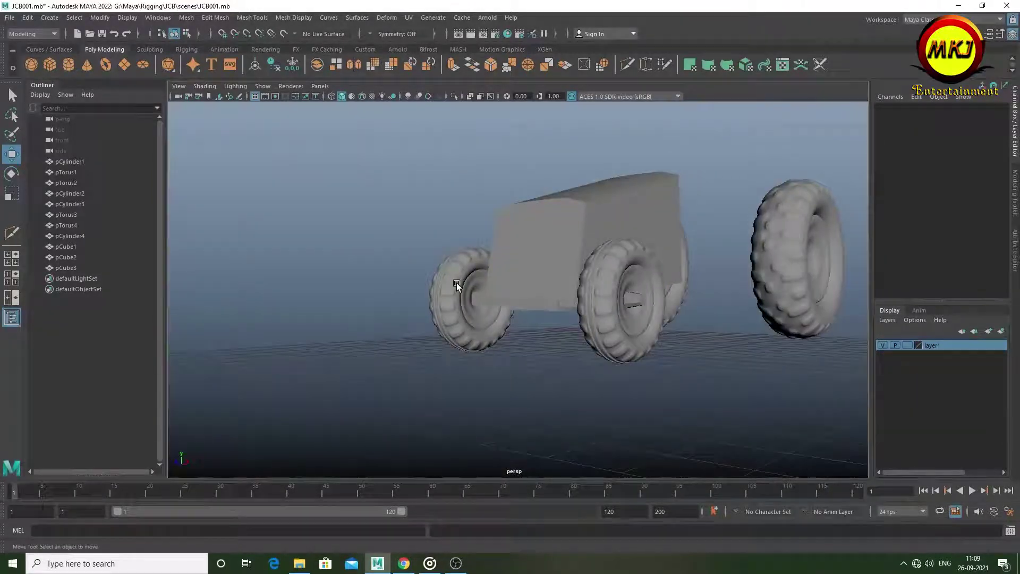
{"action": "left_click", "coordinate": [486, 282]}
{"action": "mouse_move", "coordinate": [485, 283]}
{"action": "left_mouse_down", "text": "alt"}
{"action": "mouse_move", "coordinate": [370, 322]}
{"action": "mouse_move", "coordinate": [521, 314]}
{"action": "left_mouse_up", "text": "alt"}
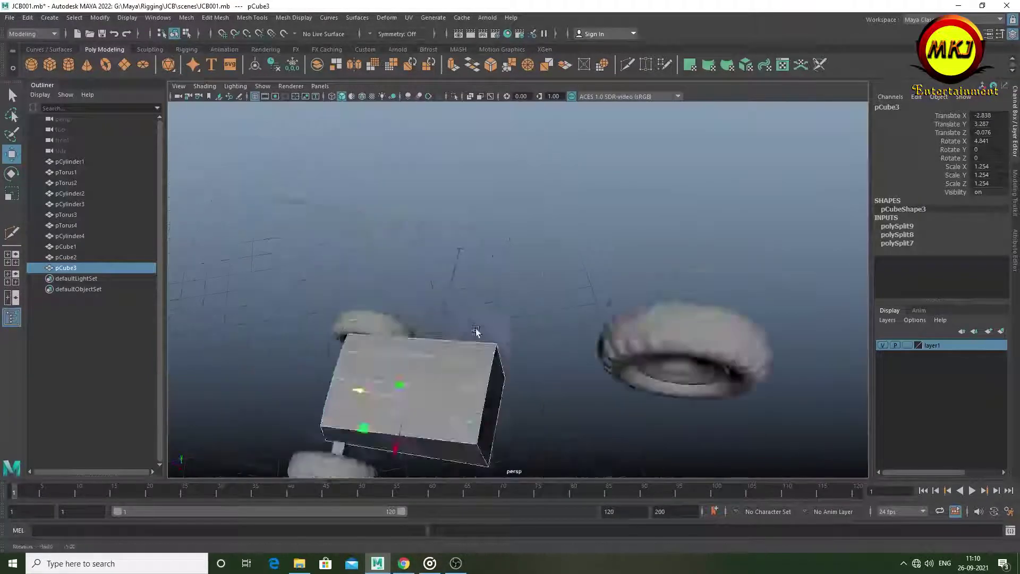
Create a cab cube, move it back along Z and scale it up to about 3.885
{"action": "mouse_move", "coordinate": [667, 320]}
{"action": "left_mouse_down", "text": "alt"}
{"action": "mouse_move", "coordinate": [527, 302]}
{"action": "mouse_move", "coordinate": [457, 337]}
{"action": "mouse_move", "coordinate": [403, 297]}
{"action": "left_mouse_up", "text": "alt"}
{"action": "left_click", "coordinate": [49, 65]}
{"action": "left_click_drag", "start_coordinate": [380, 352], "coordinate": [443, 348]}
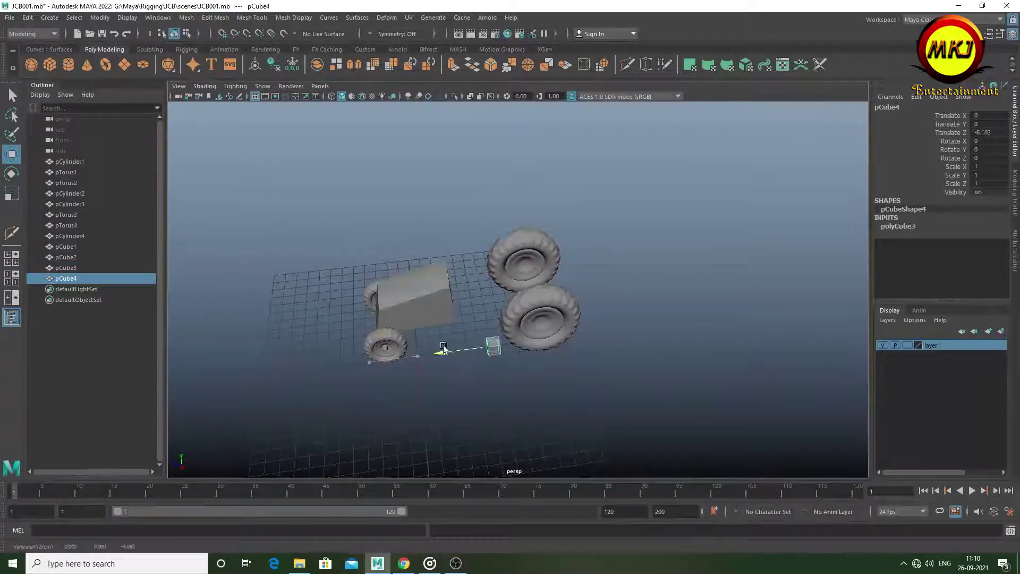
{"action": "key", "text": "f"}
{"action": "key", "text": "r"}
{"action": "left_click_drag", "start_coordinate": [467, 296], "coordinate": [501, 287]}
{"action": "scroll", "coordinate": [501, 287], "scroll_direction": "down", "scroll_amount": 5}
{"action": "left_click_drag", "start_coordinate": [478, 365], "coordinate": [412, 155], "text": "alt"}
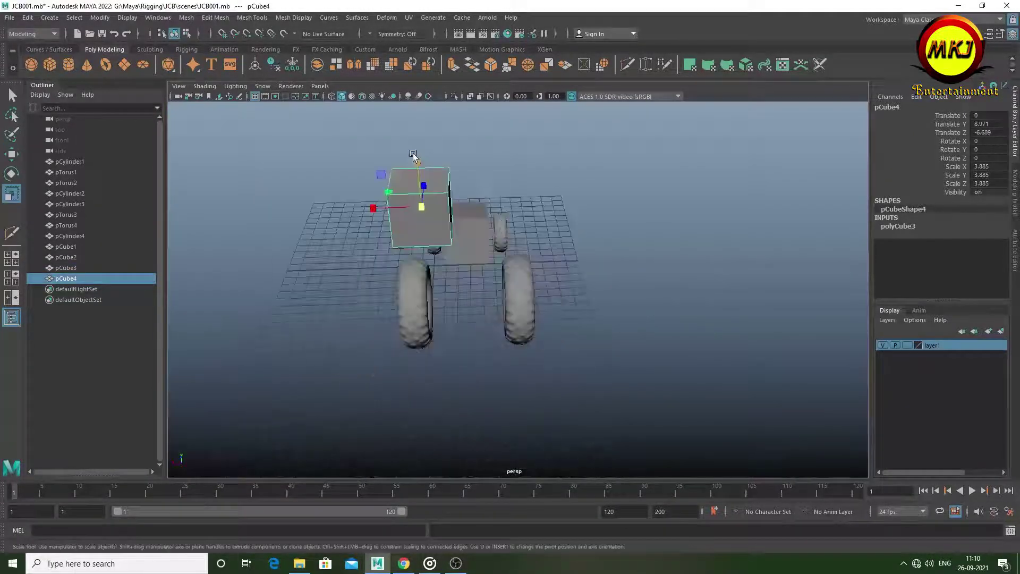
{"action": "key", "text": "w"}
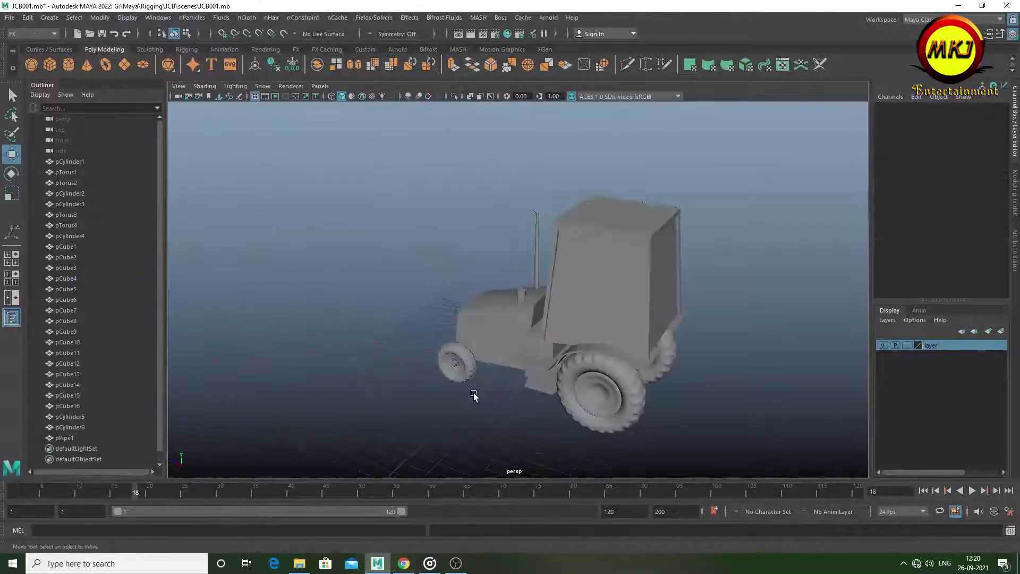
Duplicate the step block and move the copy to the tractor's front
{"action": "mouse_move", "coordinate": [474, 394]}
{"action": "left_mouse_down", "text": "alt"}
{"action": "mouse_move", "coordinate": [562, 366]}
{"action": "mouse_move", "coordinate": [550, 339]}
{"action": "mouse_move", "coordinate": [589, 375]}
{"action": "left_mouse_up", "text": "alt"}
{"action": "left_click", "coordinate": [550, 338]}
{"action": "key", "text": "ctrl+d"}
{"action": "key", "text": "w"}
{"action": "mouse_move", "coordinate": [516, 370]}
{"action": "left_mouse_down"}
{"action": "mouse_move", "coordinate": [588, 358]}
{"action": "mouse_move", "coordinate": [404, 312]}
{"action": "mouse_move", "coordinate": [617, 352]}
{"action": "left_mouse_up"}
Slide the copied block pCube17 toward the centre and tilt it about 14 degrees on X
{"action": "key", "text": "r"}
{"action": "key", "text": "w"}
{"action": "left_click_drag", "start_coordinate": [494, 346], "coordinate": [468, 335]}
{"action": "left_click_drag", "start_coordinate": [467, 334], "coordinate": [616, 351], "text": "alt"}
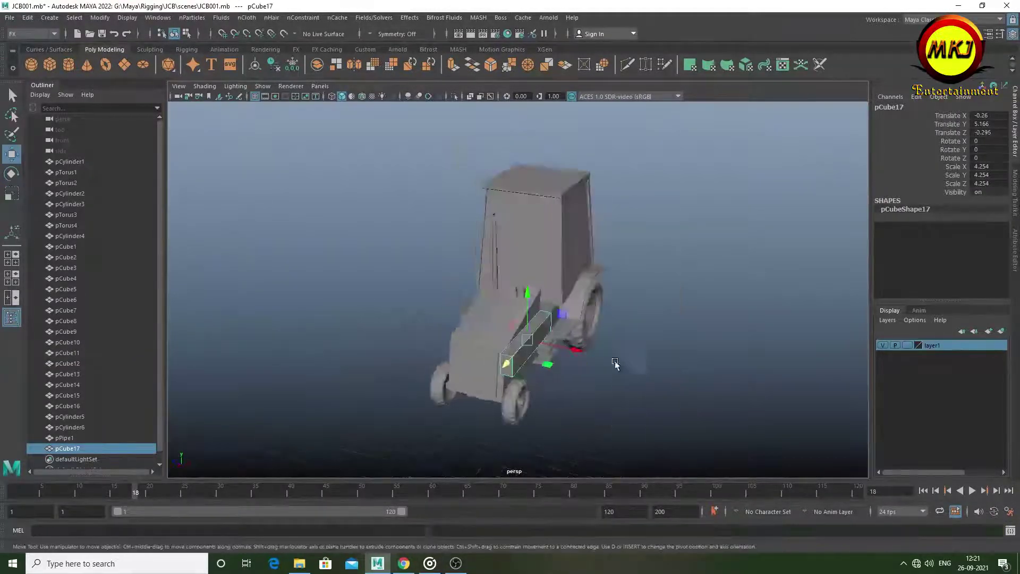
{"action": "right_click_drag", "start_coordinate": [616, 350], "coordinate": [475, 399], "text": "alt"}
{"action": "key", "text": "e"}
{"action": "right_click_drag", "start_coordinate": [610, 403], "coordinate": [478, 319], "text": "alt"}
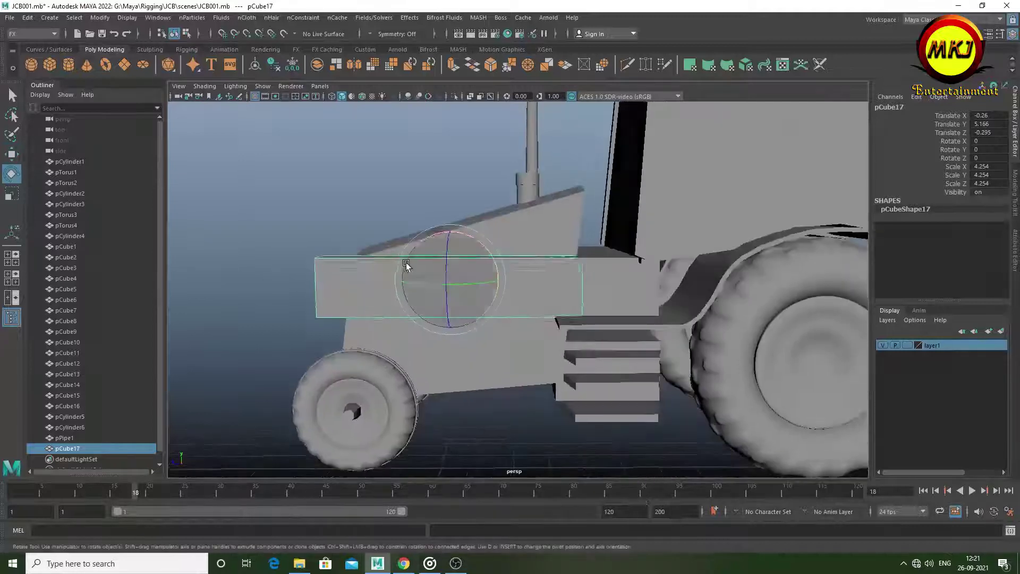
{"action": "left_click_drag", "start_coordinate": [406, 262], "coordinate": [584, 388], "text": "alt"}
{"action": "left_click_drag", "start_coordinate": [561, 324], "coordinate": [558, 282]}
{"action": "mouse_move", "coordinate": [557, 282]}
{"action": "left_mouse_down", "text": "alt"}
{"action": "mouse_move", "coordinate": [521, 359]}
{"action": "mouse_move", "coordinate": [545, 457]}
{"action": "left_mouse_up", "text": "alt"}
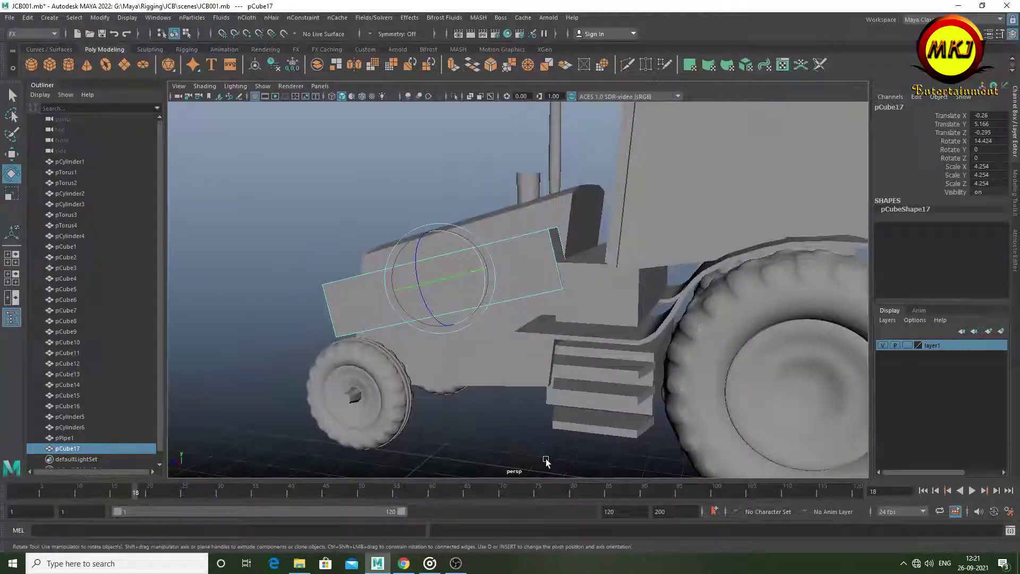
Tilt pCube17 further to about 24 degrees on X
{"action": "key", "text": "r"}
{"action": "mouse_move", "coordinate": [460, 353]}
{"action": "left_mouse_down", "text": "alt"}
{"action": "mouse_move", "coordinate": [505, 414]}
{"action": "mouse_move", "coordinate": [485, 425]}
{"action": "mouse_move", "coordinate": [483, 364]}
{"action": "mouse_move", "coordinate": [586, 325]}
{"action": "mouse_move", "coordinate": [601, 296]}
{"action": "mouse_move", "coordinate": [445, 333]}
{"action": "mouse_move", "coordinate": [553, 323]}
{"action": "left_mouse_up", "text": "alt"}
{"action": "key", "text": "w"}
{"action": "left_click_drag", "start_coordinate": [456, 248], "coordinate": [449, 210], "text": "alt"}
{"action": "key", "text": "r"}
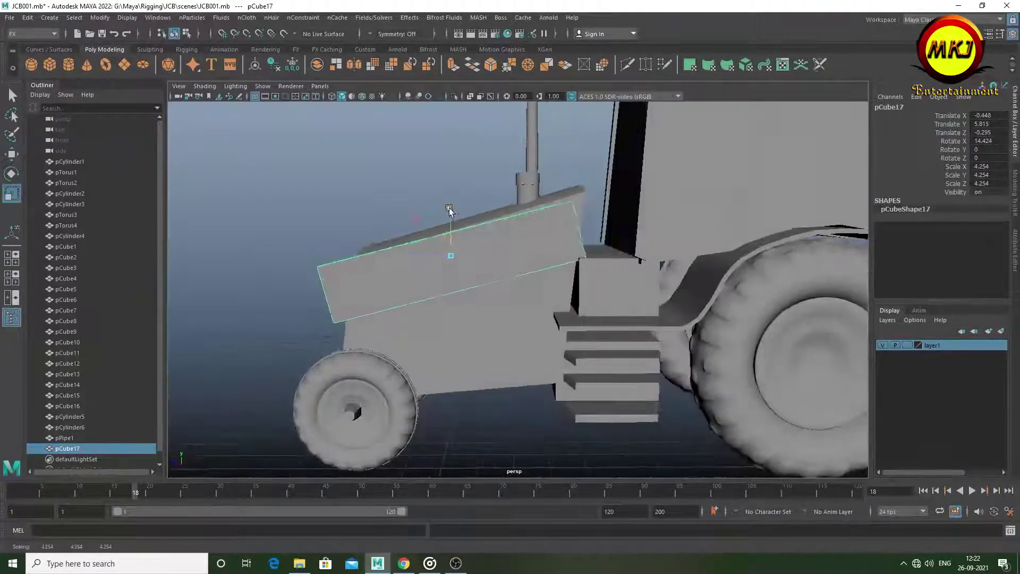
{"action": "mouse_move", "coordinate": [442, 245]}
{"action": "left_mouse_down", "text": "alt"}
{"action": "mouse_move", "coordinate": [478, 255]}
{"action": "mouse_move", "coordinate": [451, 244]}
{"action": "mouse_move", "coordinate": [488, 250]}
{"action": "mouse_move", "coordinate": [562, 235]}
{"action": "left_mouse_up", "text": "alt"}
{"action": "mouse_move", "coordinate": [562, 235]}
{"action": "right_mouse_down"}
{"action": "mouse_move", "coordinate": [527, 236]}
{"action": "mouse_move", "coordinate": [526, 218]}
{"action": "right_mouse_up"}
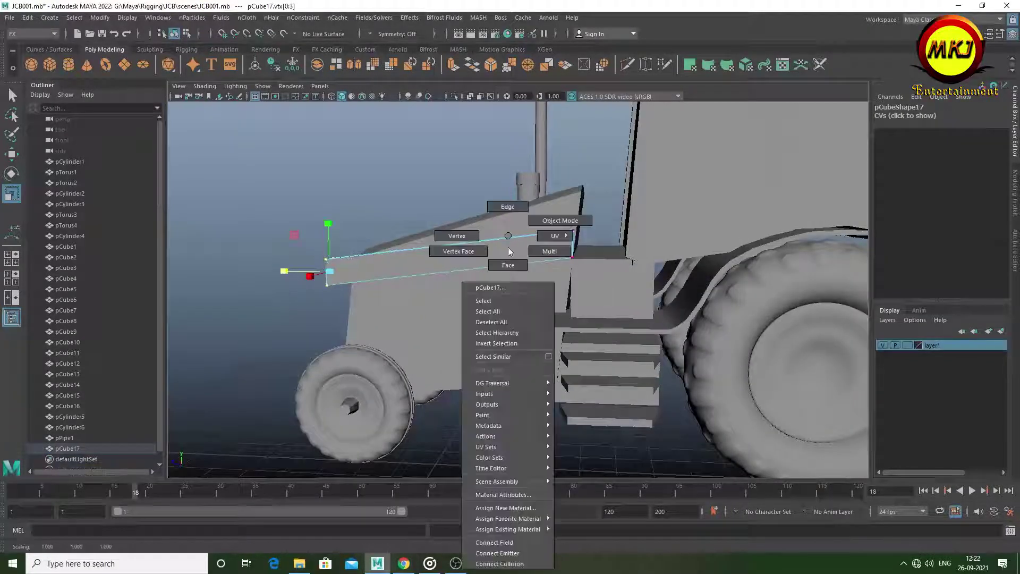
{"action": "key", "text": "w"}
{"action": "left_click_drag", "start_coordinate": [478, 239], "coordinate": [545, 255], "text": "alt"}
{"action": "key", "text": "e"}
{"action": "left_click_drag", "start_coordinate": [545, 255], "coordinate": [426, 291], "text": "alt"}
Scale the block's four front vertices to taper it along the hood's top edge
{"action": "right_click_drag", "start_coordinate": [365, 283], "coordinate": [372, 262]}
{"action": "mouse_move", "coordinate": [321, 260]}
{"action": "left_mouse_down"}
{"action": "mouse_move", "coordinate": [354, 305]}
{"action": "mouse_move", "coordinate": [347, 272]}
{"action": "mouse_move", "coordinate": [416, 240]}
{"action": "mouse_move", "coordinate": [426, 274]}
{"action": "mouse_move", "coordinate": [527, 237]}
{"action": "mouse_move", "coordinate": [535, 261]}
{"action": "mouse_move", "coordinate": [526, 243]}
{"action": "left_mouse_up"}
{"action": "key", "text": "r"}
{"action": "right_click_drag", "start_coordinate": [526, 243], "coordinate": [547, 223]}
{"action": "key", "text": "w"}
{"action": "mouse_move", "coordinate": [547, 223]}
{"action": "left_mouse_down", "text": "alt"}
{"action": "mouse_move", "coordinate": [588, 322]}
{"action": "mouse_move", "coordinate": [606, 297]}
{"action": "mouse_move", "coordinate": [526, 308]}
{"action": "mouse_move", "coordinate": [452, 201]}
{"action": "left_mouse_up", "text": "alt"}
{"action": "right_click_drag", "start_coordinate": [451, 389], "coordinate": [382, 297], "text": "alt"}
{"action": "mouse_move", "coordinate": [382, 297]}
{"action": "left_mouse_down", "text": "alt"}
{"action": "mouse_move", "coordinate": [503, 304]}
{"action": "mouse_move", "coordinate": [433, 298]}
{"action": "mouse_move", "coordinate": [451, 310]}
{"action": "mouse_move", "coordinate": [452, 295]}
{"action": "left_mouse_up", "text": "alt"}
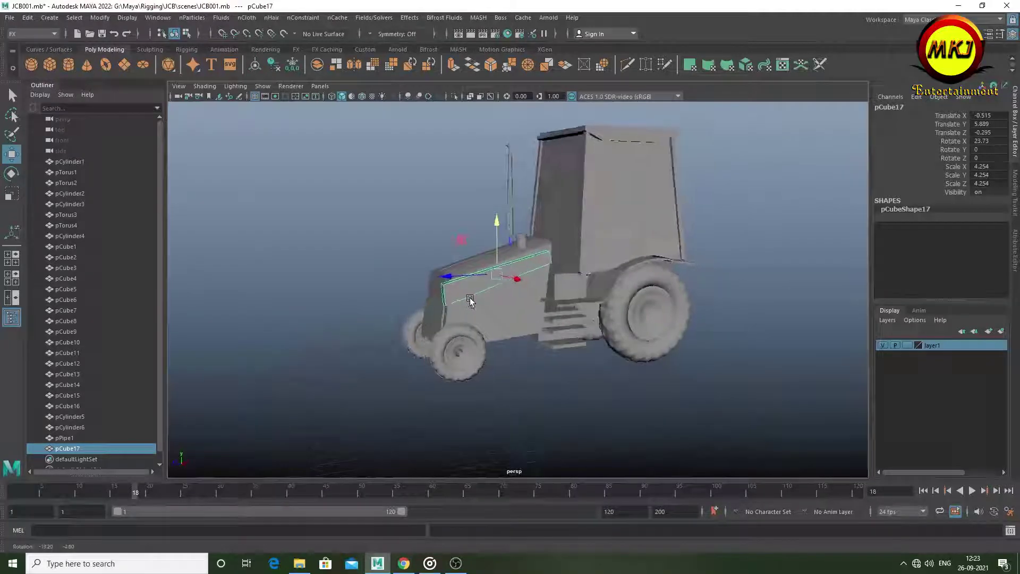
{"action": "right_click_drag", "start_coordinate": [452, 295], "coordinate": [466, 283], "text": "alt"}
{"action": "left_click_drag", "start_coordinate": [466, 283], "coordinate": [489, 260], "text": "alt"}
Extrude the beam's front face out and down toward the front wheel
{"action": "right_click_drag", "start_coordinate": [487, 258], "coordinate": [486, 248], "text": "shift"}
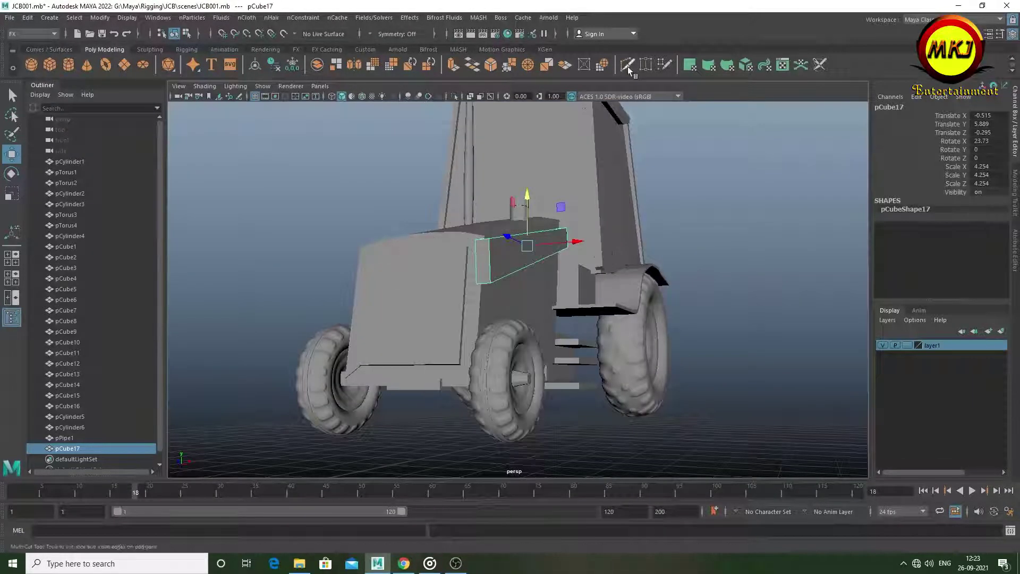
{"action": "left_click", "coordinate": [484, 266]}
{"action": "key", "text": "ctrl+e"}
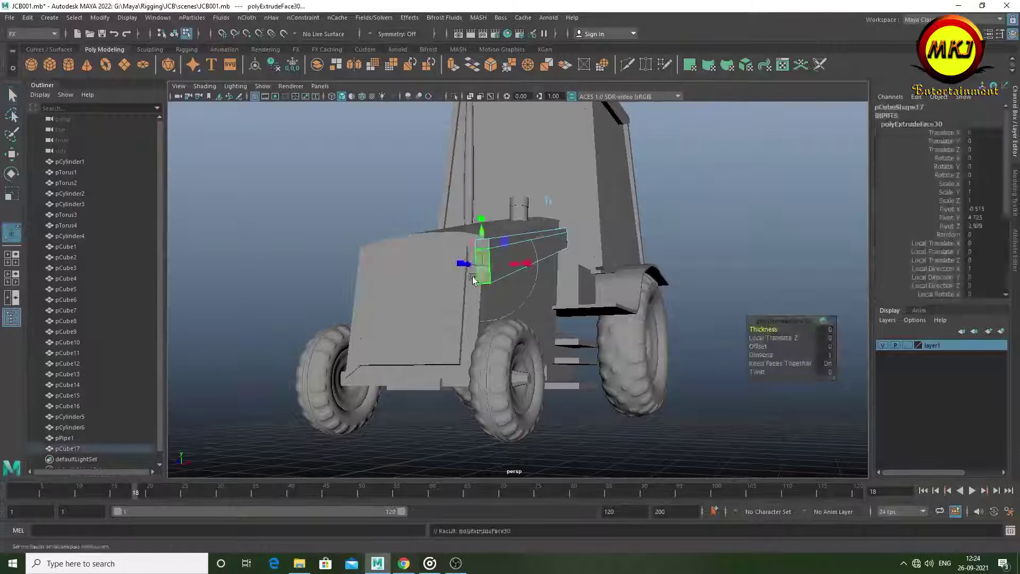
{"action": "left_click_drag", "start_coordinate": [484, 265], "coordinate": [336, 317], "text": "alt"}
{"action": "left_click_drag", "start_coordinate": [228, 352], "coordinate": [233, 347]}
{"action": "left_click_drag", "start_coordinate": [233, 348], "coordinate": [407, 250], "text": "alt"}
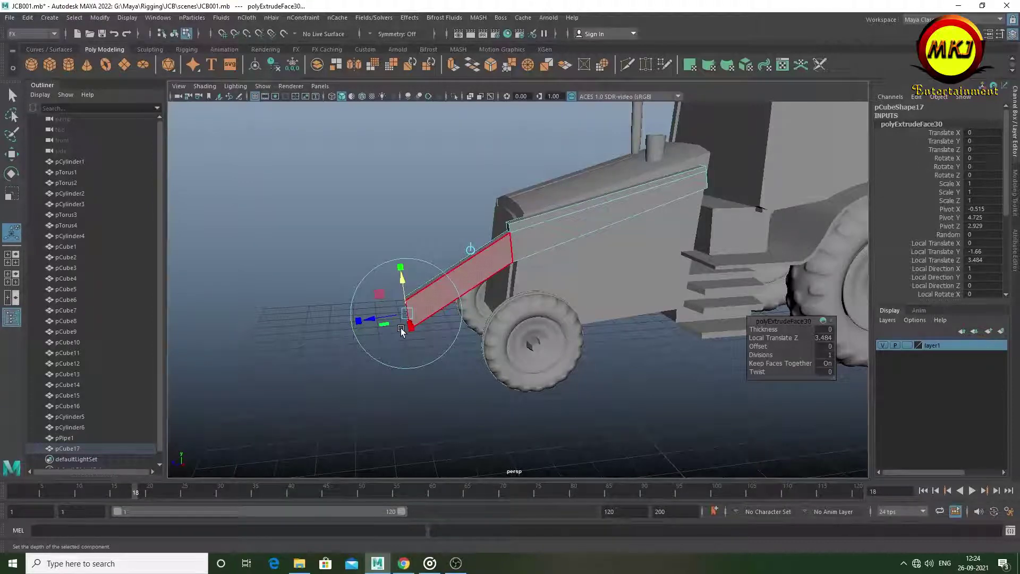
{"action": "left_click_drag", "start_coordinate": [451, 285], "coordinate": [412, 287], "text": "alt"}
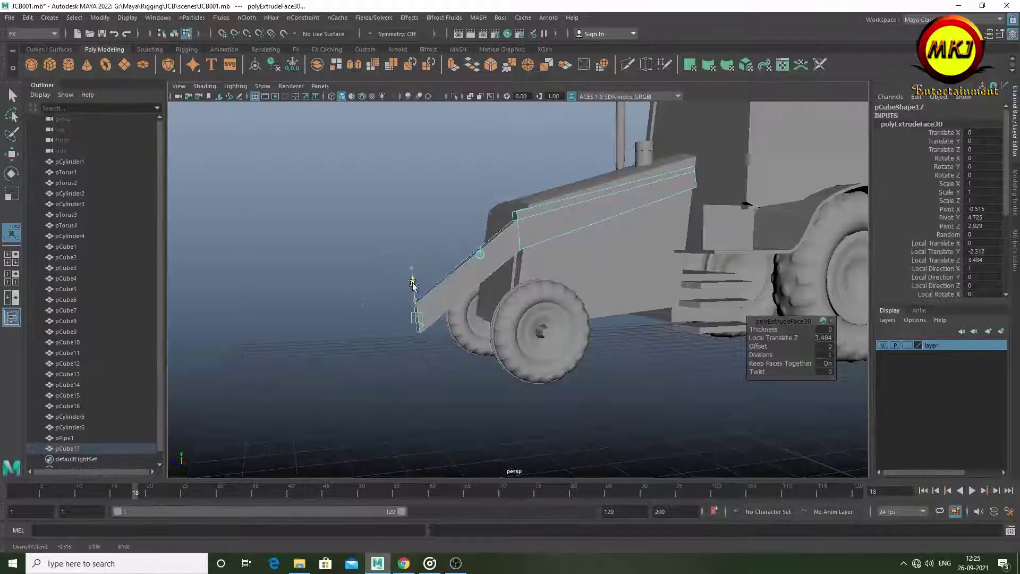
{"action": "right_click_drag", "start_coordinate": [413, 284], "coordinate": [462, 229]}
{"action": "mouse_move", "coordinate": [462, 228]}
{"action": "left_mouse_down", "text": "alt"}
{"action": "mouse_move", "coordinate": [569, 288]}
{"action": "mouse_move", "coordinate": [478, 266]}
{"action": "mouse_move", "coordinate": [326, 252]}
{"action": "left_mouse_up", "text": "alt"}
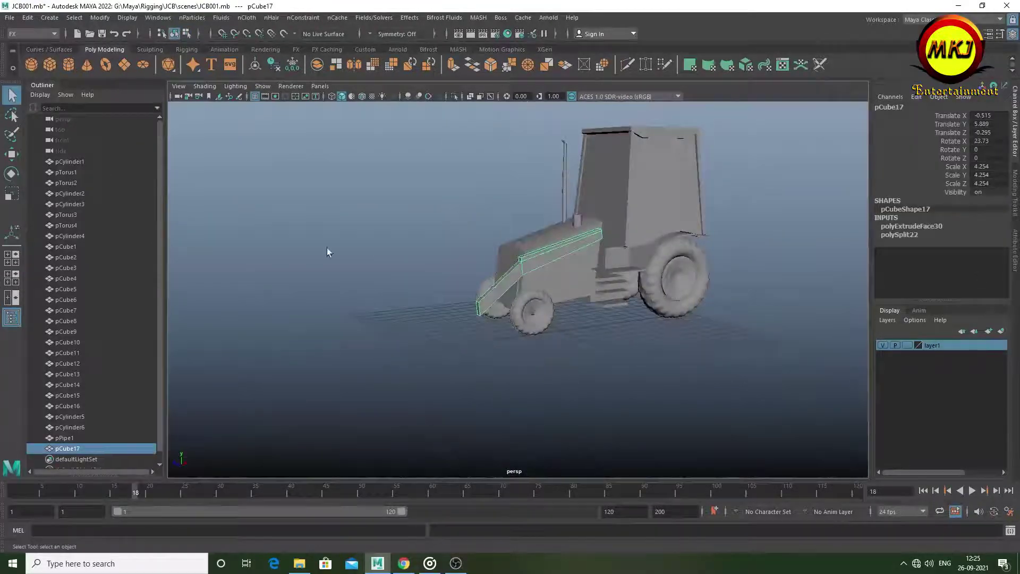
Create a polygon cylinder and move it in front of the tractor
{"action": "left_click", "coordinate": [68, 64]}
{"action": "key", "text": "w"}
{"action": "mouse_move", "coordinate": [537, 340]}
{"action": "left_mouse_down"}
{"action": "mouse_move", "coordinate": [432, 354]}
{"action": "mouse_move", "coordinate": [531, 298]}
{"action": "mouse_move", "coordinate": [518, 301]}
{"action": "left_mouse_up"}
Rotate the cylinder 90 degrees on Z and shift it sideways along X
{"action": "key", "text": "e"}
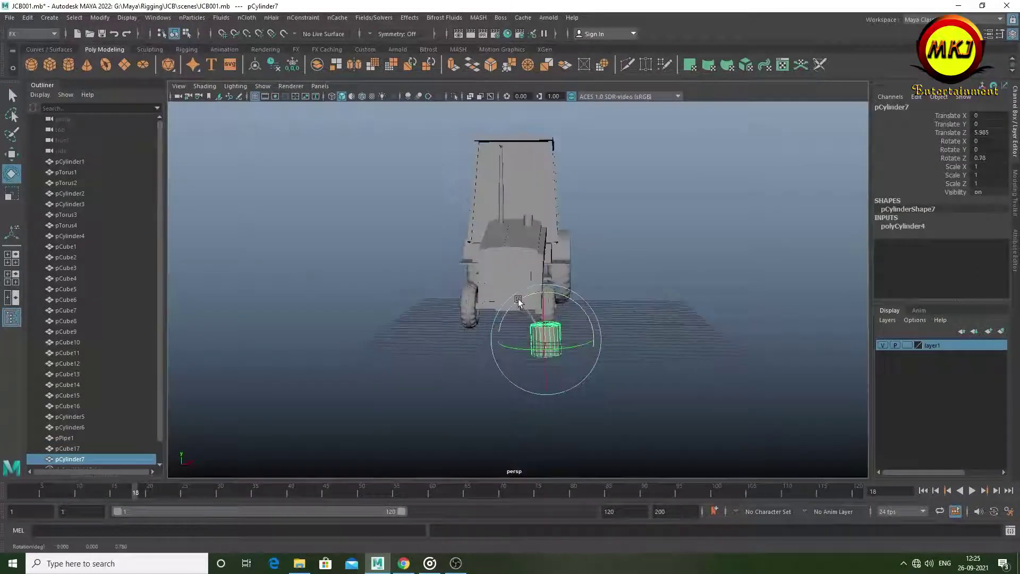
{"action": "key", "text": "Return"}
{"action": "key", "text": "w"}
{"action": "mouse_move", "coordinate": [631, 358]}
{"action": "left_mouse_down", "text": "alt"}
{"action": "mouse_move", "coordinate": [615, 401]}
{"action": "mouse_move", "coordinate": [501, 316]}
{"action": "mouse_move", "coordinate": [595, 319]}
{"action": "mouse_move", "coordinate": [519, 334]}
{"action": "mouse_move", "coordinate": [601, 379]}
{"action": "mouse_move", "coordinate": [589, 373]}
{"action": "left_mouse_up", "text": "alt"}
{"action": "left_click_drag", "start_coordinate": [602, 318], "coordinate": [654, 366], "text": "alt"}
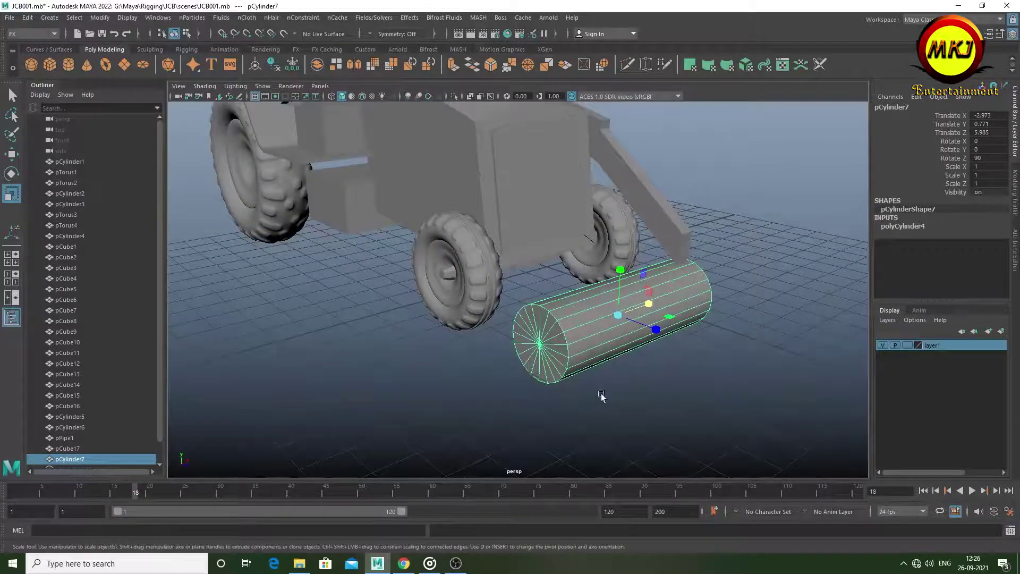
{"action": "mouse_move", "coordinate": [588, 404]}
{"action": "left_mouse_down", "text": "alt"}
{"action": "mouse_move", "coordinate": [649, 303]}
{"action": "mouse_move", "coordinate": [609, 318]}
{"action": "left_mouse_up", "text": "alt"}
Duplicate the cylinder, scale the copy to 1.081, and Boolean-difference the two
{"action": "key", "text": "ctrl+d"}
{"action": "key", "text": "r"}
{"action": "mouse_move", "coordinate": [702, 346]}
{"action": "left_mouse_down"}
{"action": "mouse_move", "coordinate": [714, 340]}
{"action": "mouse_move", "coordinate": [470, 387]}
{"action": "mouse_move", "coordinate": [352, 321]}
{"action": "mouse_move", "coordinate": [338, 301]}
{"action": "mouse_move", "coordinate": [384, 341]}
{"action": "left_mouse_up"}
{"action": "key", "text": "w"}
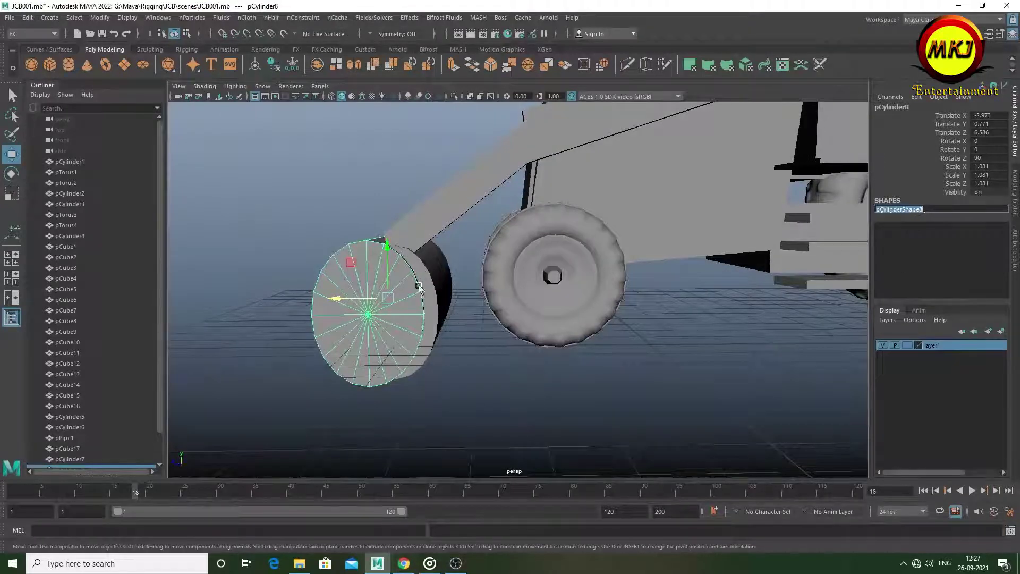
{"action": "left_click", "coordinate": [437, 294], "text": "shift"}
{"action": "right_click_drag", "start_coordinate": [371, 286], "coordinate": [467, 523], "text": "shift"}
{"action": "mouse_move", "coordinate": [519, 393]}
{"action": "left_mouse_down", "text": "alt"}
{"action": "mouse_move", "coordinate": [591, 332]}
{"action": "mouse_move", "coordinate": [485, 337]}
{"action": "mouse_move", "coordinate": [495, 330]}
{"action": "mouse_move", "coordinate": [487, 313]}
{"action": "left_mouse_up", "text": "alt"}
Move the curved bucket shell to the loader arm's end
{"action": "key", "text": "w"}
{"action": "middle_click_drag", "start_coordinate": [487, 293], "coordinate": [438, 274]}
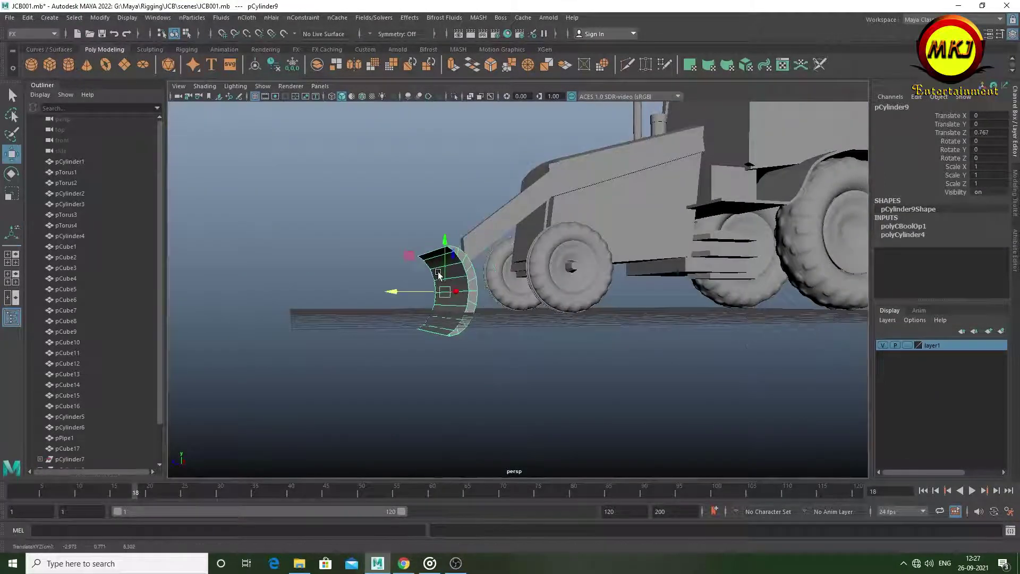
{"action": "mouse_move", "coordinate": [457, 308]}
{"action": "left_mouse_down", "text": "alt"}
{"action": "mouse_move", "coordinate": [591, 320]}
{"action": "mouse_move", "coordinate": [574, 357]}
{"action": "mouse_move", "coordinate": [519, 388]}
{"action": "mouse_move", "coordinate": [439, 325]}
{"action": "mouse_move", "coordinate": [608, 213]}
{"action": "mouse_move", "coordinate": [653, 361]}
{"action": "left_mouse_up", "text": "alt"}
{"action": "right_click_drag", "start_coordinate": [654, 362], "coordinate": [669, 374], "text": "shift"}
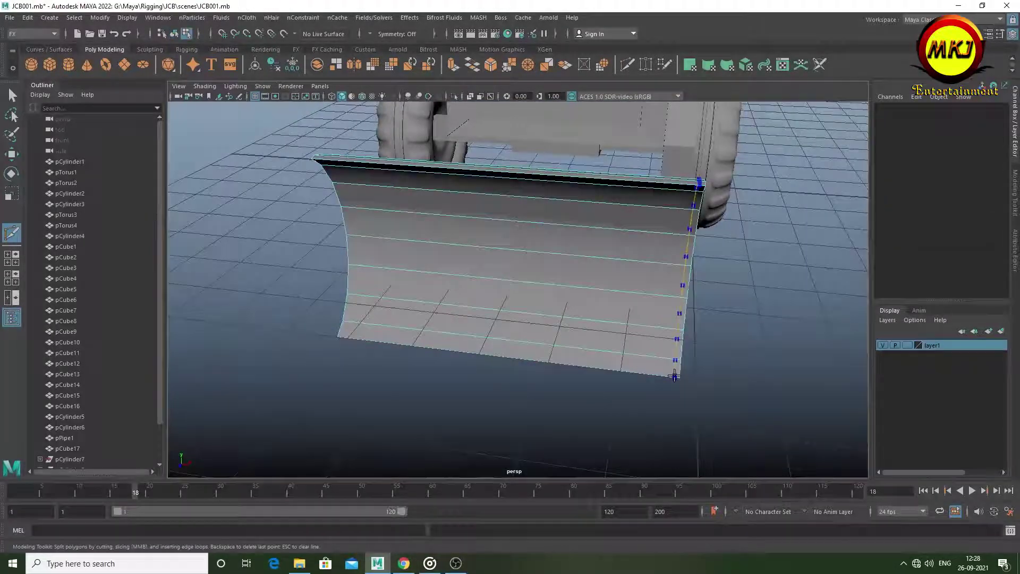
Select a face on the bucket arm, try an extrusion, then undo it
{"action": "mouse_move", "coordinate": [381, 388]}
{"action": "left_mouse_down", "text": "alt"}
{"action": "mouse_move", "coordinate": [504, 342]}
{"action": "mouse_move", "coordinate": [462, 325]}
{"action": "mouse_move", "coordinate": [505, 340]}
{"action": "mouse_move", "coordinate": [413, 283]}
{"action": "mouse_move", "coordinate": [331, 268]}
{"action": "left_mouse_up", "text": "alt"}
{"action": "key", "text": "q"}
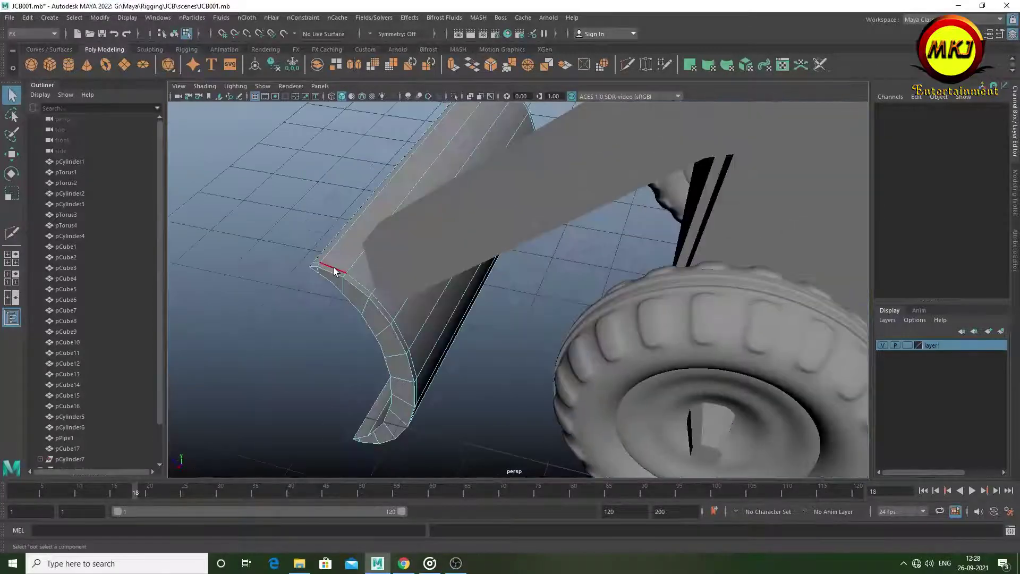
{"action": "left_click", "coordinate": [332, 272]}
{"action": "mouse_move", "coordinate": [442, 388]}
{"action": "left_mouse_down", "text": "alt"}
{"action": "mouse_move", "coordinate": [556, 406]}
{"action": "mouse_move", "coordinate": [505, 403]}
{"action": "mouse_move", "coordinate": [422, 270]}
{"action": "mouse_move", "coordinate": [394, 399]}
{"action": "mouse_move", "coordinate": [448, 359]}
{"action": "left_mouse_up", "text": "alt"}
{"action": "key", "text": "ctrl+e"}
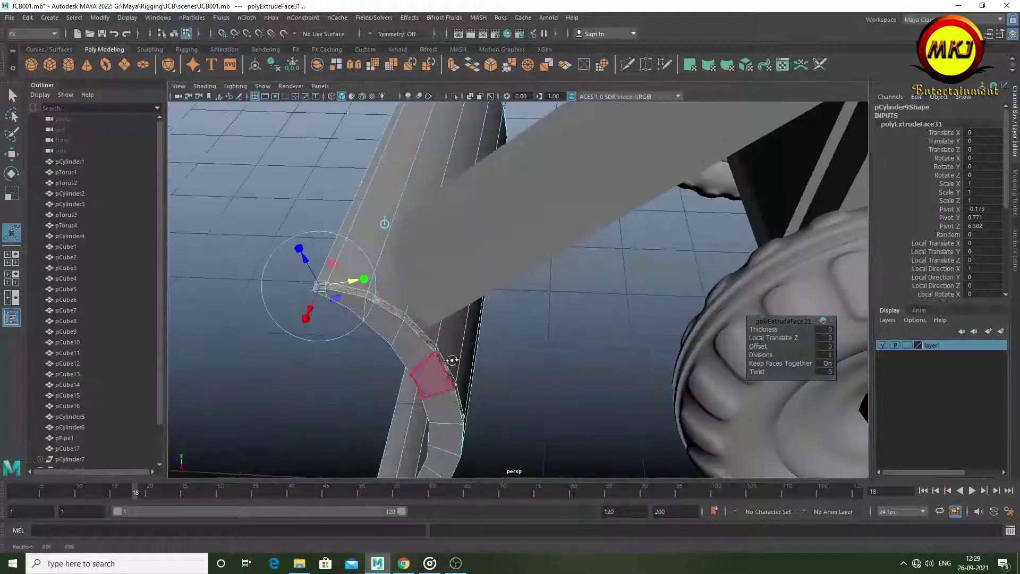
{"action": "key", "text": "ctrl+z"}
{"action": "key", "text": "ctrl+z"}
Inspect the blade and front wheel, picking and then clearing an edge on the blade
{"action": "right_click_drag", "start_coordinate": [519, 250], "coordinate": [433, 346], "text": "alt"}
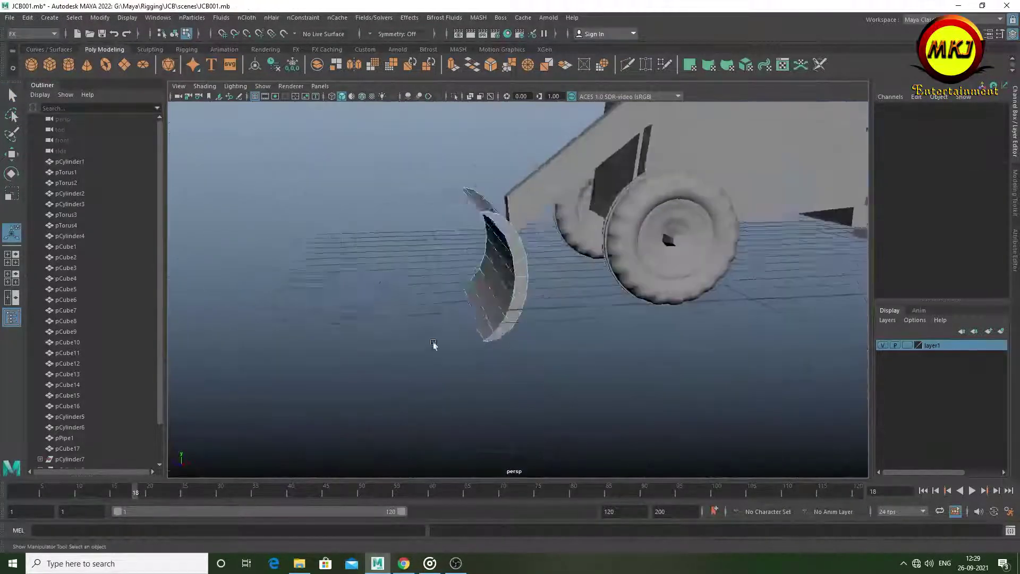
{"action": "left_click_drag", "start_coordinate": [432, 346], "coordinate": [505, 319], "text": "alt"}
{"action": "right_click_drag", "start_coordinate": [505, 319], "coordinate": [526, 360], "text": "alt"}
{"action": "mouse_move", "coordinate": [415, 354]}
{"action": "right_mouse_down", "text": "alt"}
{"action": "mouse_move", "coordinate": [510, 266]}
{"action": "mouse_move", "coordinate": [515, 281]}
{"action": "right_mouse_up", "text": "alt"}
{"action": "left_click_drag", "start_coordinate": [514, 281], "coordinate": [505, 289], "text": "alt"}
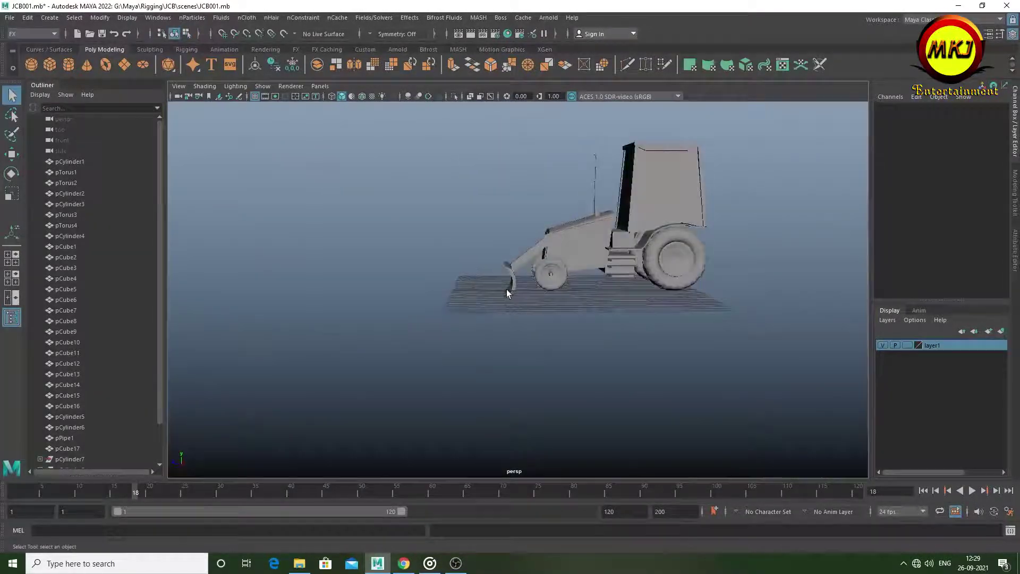
{"action": "right_click_drag", "start_coordinate": [505, 289], "coordinate": [477, 315], "text": "alt"}
{"action": "mouse_move", "coordinate": [477, 314]}
{"action": "left_mouse_down", "text": "alt"}
{"action": "mouse_move", "coordinate": [493, 319]}
{"action": "mouse_move", "coordinate": [479, 292]}
{"action": "left_mouse_up", "text": "alt"}
{"action": "left_click", "coordinate": [502, 250]}
{"action": "mouse_move", "coordinate": [503, 247]}
{"action": "right_mouse_down"}
{"action": "mouse_move", "coordinate": [499, 266]}
{"action": "mouse_move", "coordinate": [593, 295]}
{"action": "right_mouse_up"}
{"action": "mouse_move", "coordinate": [594, 295]}
{"action": "left_mouse_down", "text": "alt"}
{"action": "mouse_move", "coordinate": [578, 303]}
{"action": "mouse_move", "coordinate": [439, 285]}
{"action": "left_mouse_up", "text": "alt"}
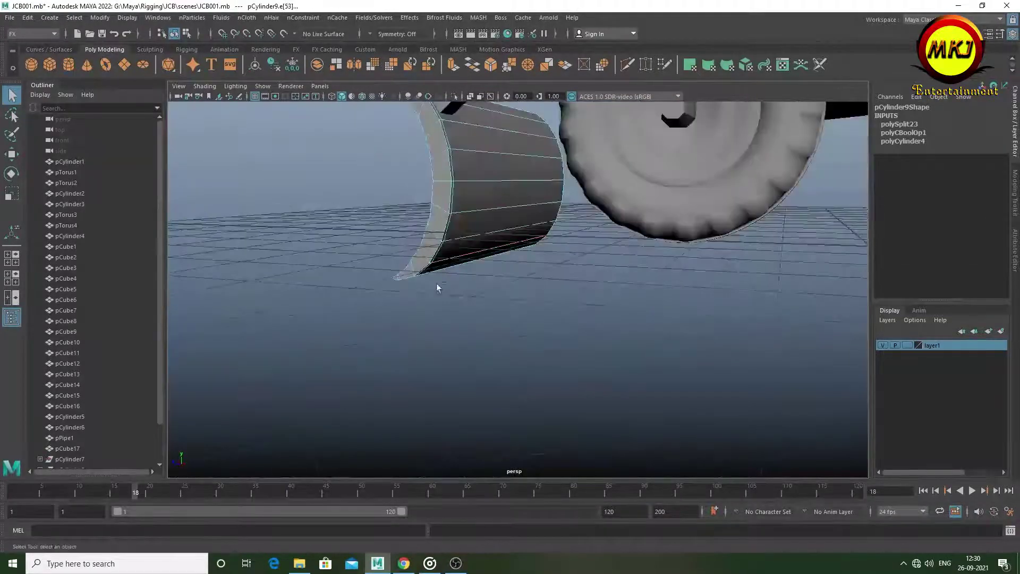
{"action": "left_click", "coordinate": [349, 353]}
{"action": "middle_click_drag", "start_coordinate": [349, 353], "coordinate": [489, 317], "text": "alt"}
Select the front blade and pick a stray edge on its side
{"action": "left_click", "coordinate": [536, 287]}
{"action": "mouse_move", "coordinate": [489, 318]}
{"action": "left_mouse_down", "text": "alt"}
{"action": "mouse_move", "coordinate": [536, 287]}
{"action": "mouse_move", "coordinate": [455, 250]}
{"action": "left_mouse_up", "text": "alt"}
{"action": "right_click_drag", "start_coordinate": [455, 250], "coordinate": [455, 280], "text": "alt"}
{"action": "key", "text": "w"}
{"action": "left_click_drag", "start_coordinate": [455, 280], "coordinate": [533, 294], "text": "alt"}
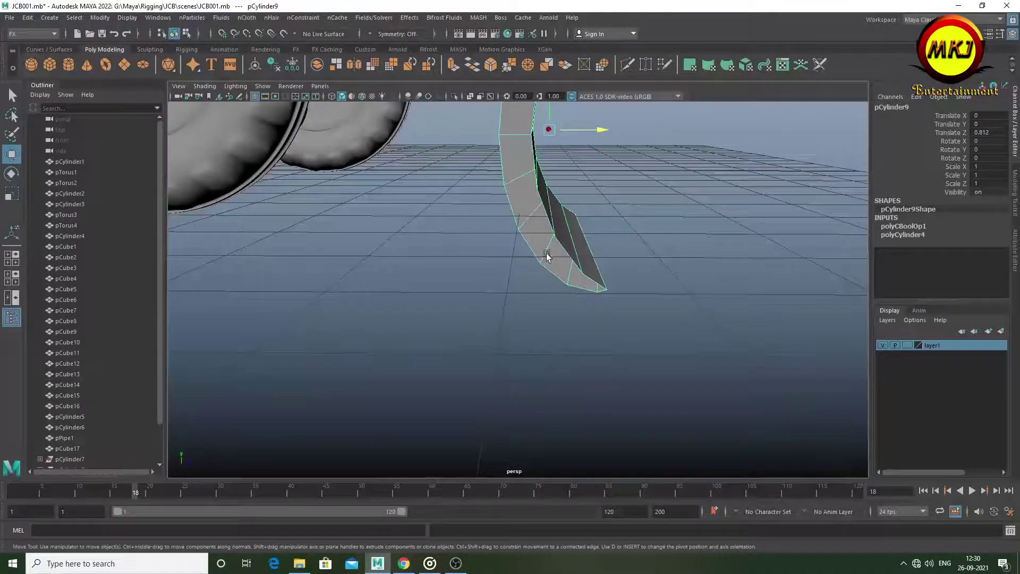
{"action": "scroll", "coordinate": [546, 255], "scroll_direction": "up", "scroll_amount": 3}
{"action": "left_click", "coordinate": [494, 257]}
{"action": "left_click_drag", "start_coordinate": [494, 257], "coordinate": [473, 303], "text": "alt"}
{"action": "right_click_drag", "start_coordinate": [473, 303], "coordinate": [410, 284], "text": "alt"}
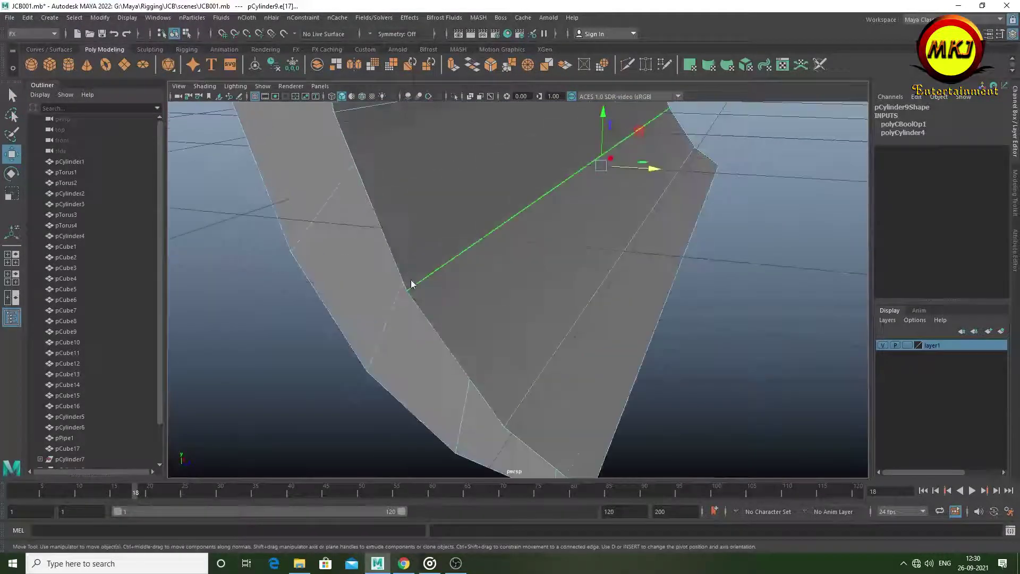
{"action": "scroll", "coordinate": [410, 283], "scroll_direction": "down", "scroll_amount": 3}
{"action": "left_click_drag", "start_coordinate": [501, 375], "coordinate": [466, 362], "text": "alt"}
Merge the blade's stray side vertices pair by pair around its curved rim
{"action": "key", "text": "t"}
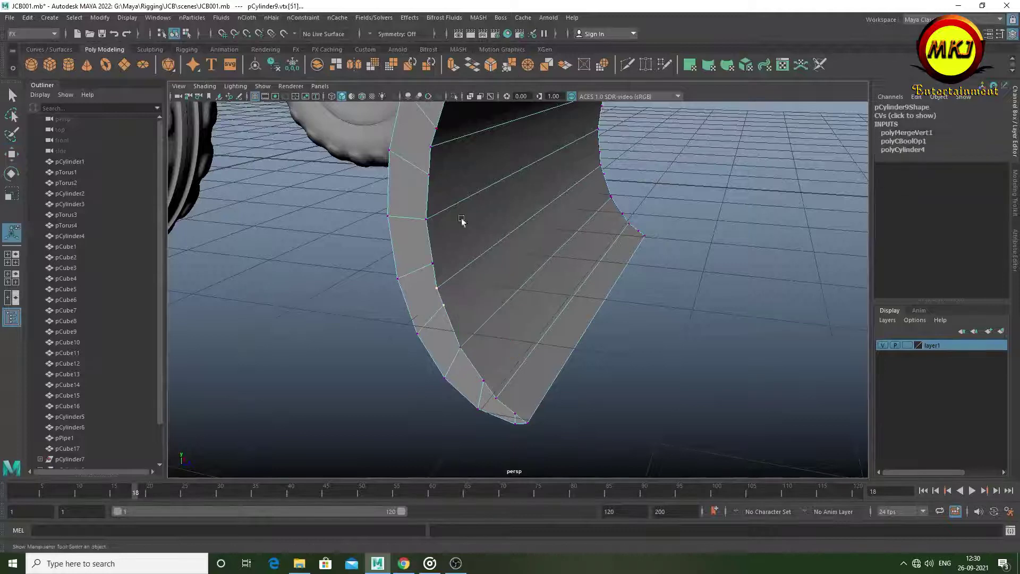
{"action": "key", "text": "g"}
{"action": "mouse_move", "coordinate": [425, 221]}
{"action": "left_mouse_down", "text": "alt"}
{"action": "mouse_move", "coordinate": [417, 257]}
{"action": "mouse_move", "coordinate": [462, 241]}
{"action": "mouse_move", "coordinate": [444, 276]}
{"action": "left_mouse_up", "text": "alt"}
{"action": "key", "text": "g"}
{"action": "key", "text": "g"}
{"action": "mouse_move", "coordinate": [480, 309]}
{"action": "left_mouse_down", "text": "alt"}
{"action": "mouse_move", "coordinate": [452, 402]}
{"action": "mouse_move", "coordinate": [416, 352]}
{"action": "mouse_move", "coordinate": [539, 358]}
{"action": "left_mouse_up", "text": "alt"}
{"action": "key", "text": "g"}
{"action": "key", "text": "g"}
{"action": "key", "text": "g"}
{"action": "mouse_move", "coordinate": [542, 228]}
{"action": "left_mouse_down", "text": "alt"}
{"action": "mouse_move", "coordinate": [531, 239]}
{"action": "mouse_move", "coordinate": [529, 318]}
{"action": "left_mouse_up", "text": "alt"}
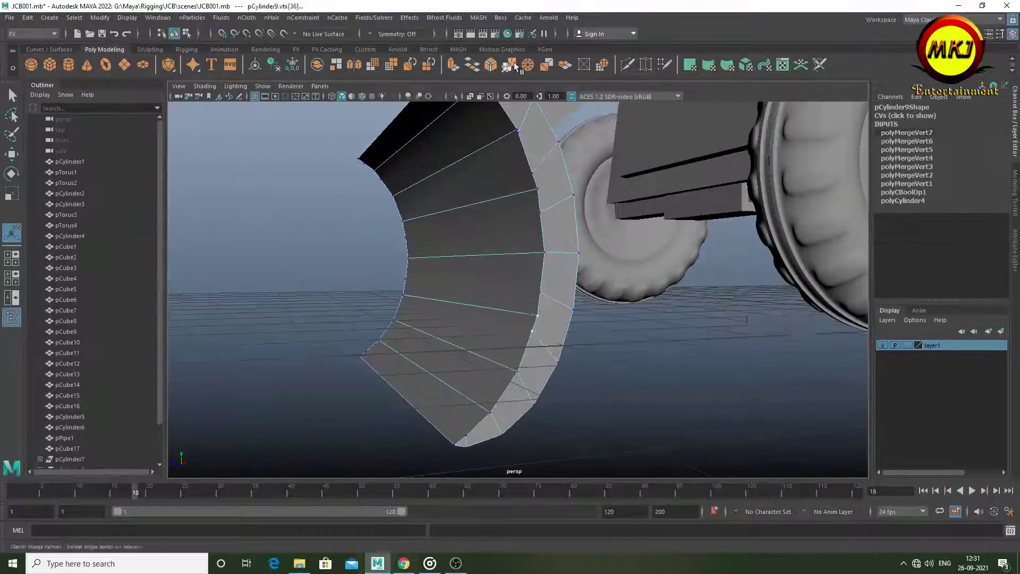
{"action": "key", "text": "g"}
{"action": "mouse_move", "coordinate": [492, 353]}
{"action": "left_mouse_down", "text": "alt"}
{"action": "mouse_move", "coordinate": [449, 212]}
{"action": "mouse_move", "coordinate": [511, 259]}
{"action": "left_mouse_up", "text": "alt"}
{"action": "key", "text": "g"}
{"action": "mouse_move", "coordinate": [638, 336]}
{"action": "left_mouse_down", "text": "alt"}
{"action": "mouse_move", "coordinate": [530, 289]}
{"action": "mouse_move", "coordinate": [528, 246]}
{"action": "mouse_move", "coordinate": [480, 187]}
{"action": "mouse_move", "coordinate": [496, 200]}
{"action": "mouse_move", "coordinate": [493, 236]}
{"action": "mouse_move", "coordinate": [520, 280]}
{"action": "mouse_move", "coordinate": [494, 256]}
{"action": "left_mouse_up", "text": "alt"}
{"action": "key", "text": "g"}
Delete the redundant edge with Delete Edge/Vertex and select the blade's bottom edge
{"action": "left_click_drag", "start_coordinate": [392, 336], "coordinate": [424, 368], "text": "alt"}
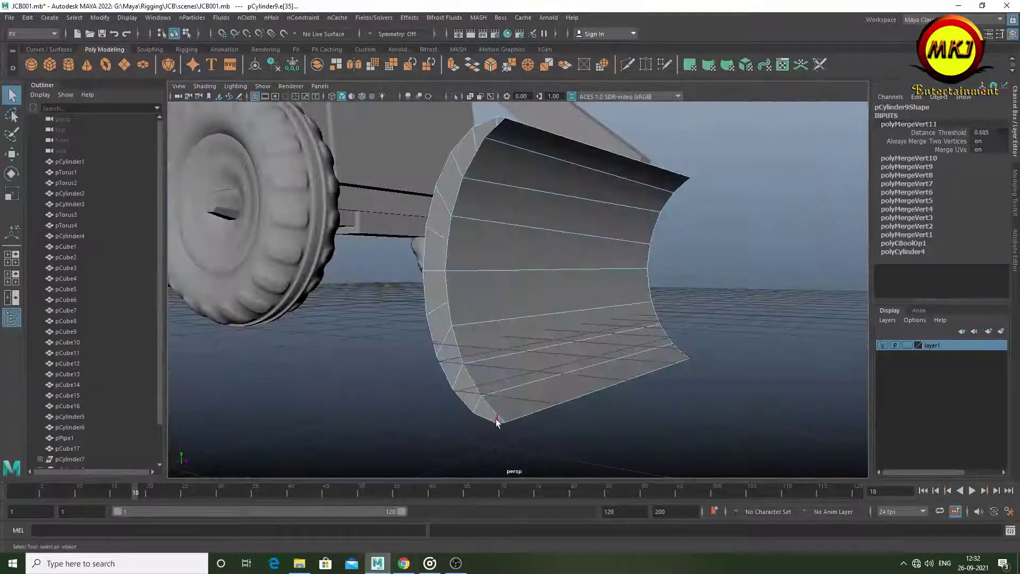
{"action": "key", "text": "ctrl+Delete"}
{"action": "left_click", "coordinate": [519, 392]}
{"action": "left_click_drag", "start_coordinate": [520, 392], "coordinate": [618, 431], "text": "alt"}
{"action": "key", "text": "w"}
{"action": "mouse_move", "coordinate": [740, 387]}
{"action": "left_mouse_down", "text": "alt"}
{"action": "mouse_move", "coordinate": [699, 416]}
{"action": "mouse_move", "coordinate": [724, 422]}
{"action": "mouse_move", "coordinate": [755, 388]}
{"action": "mouse_move", "coordinate": [544, 417]}
{"action": "mouse_move", "coordinate": [450, 340]}
{"action": "left_mouse_up", "text": "alt"}
Insert evenly spaced vertical edge loops across the loader blade with Multi-Cut
{"action": "mouse_move", "coordinate": [462, 274]}
{"action": "left_mouse_down", "text": "alt"}
{"action": "mouse_move", "coordinate": [451, 231]}
{"action": "mouse_move", "coordinate": [542, 250]}
{"action": "mouse_move", "coordinate": [327, 222]}
{"action": "left_mouse_up", "text": "alt"}
{"action": "scroll", "coordinate": [326, 222], "scroll_direction": "down", "scroll_amount": 5}
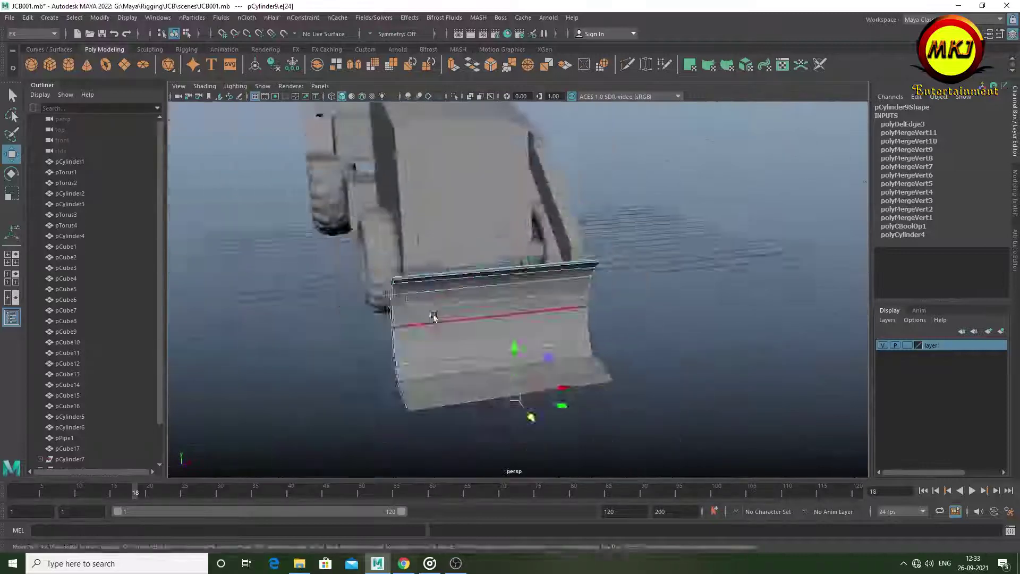
{"action": "left_click", "coordinate": [413, 376], "text": "ctrl"}
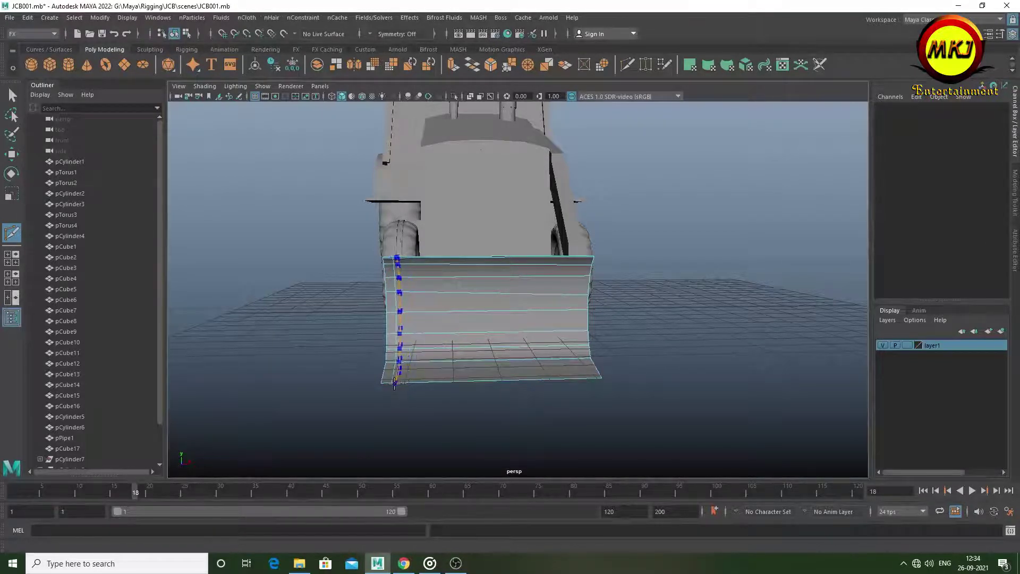
{"action": "scroll", "coordinate": [403, 382], "scroll_direction": "up", "scroll_amount": 3}
{"action": "middle_click_drag", "start_coordinate": [409, 372], "coordinate": [427, 346], "text": "alt"}
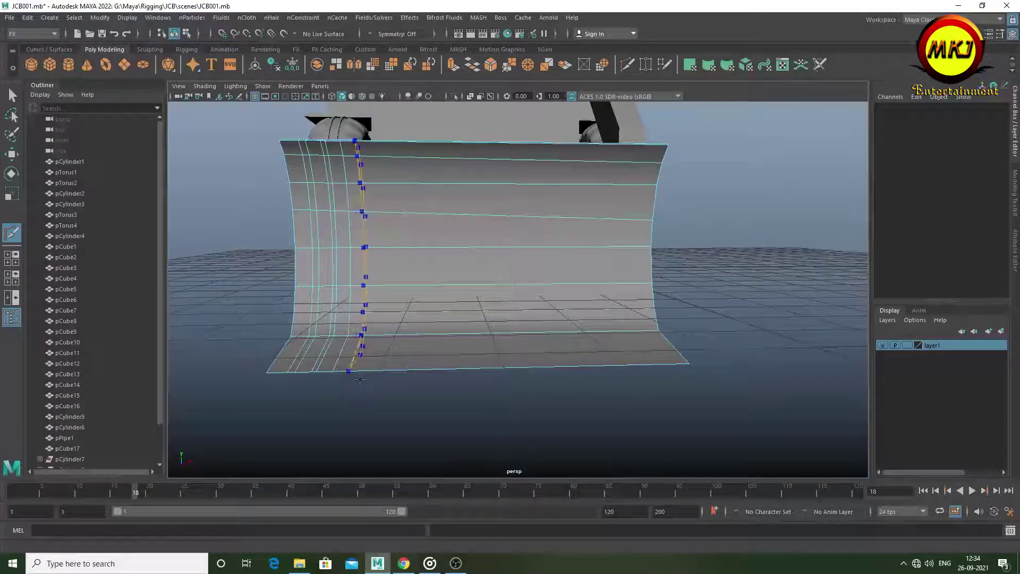
{"action": "middle_click_drag", "start_coordinate": [360, 378], "coordinate": [357, 354], "text": "alt"}
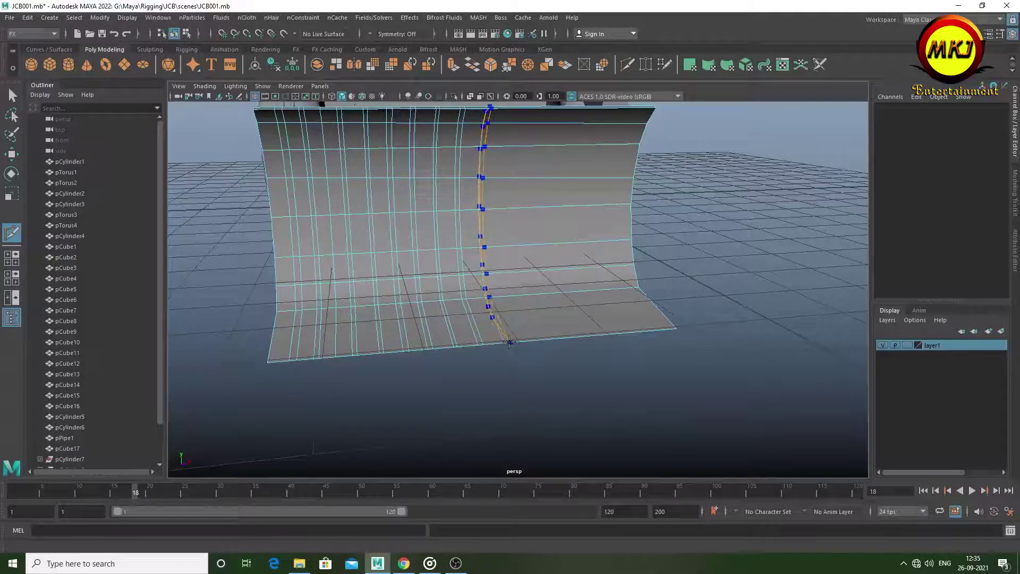
{"action": "left_click_drag", "start_coordinate": [527, 341], "coordinate": [509, 378], "text": "alt"}
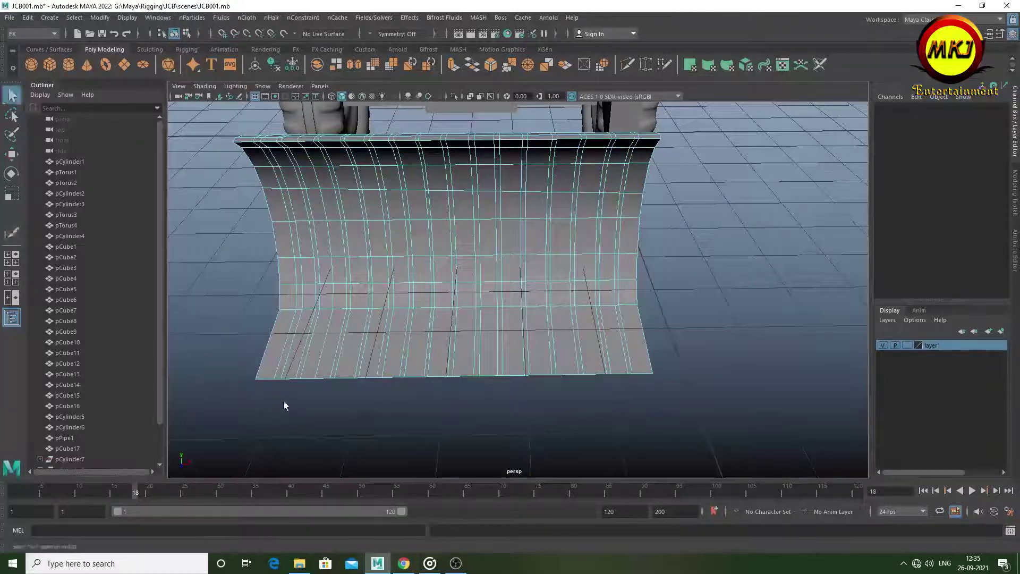
{"action": "scroll", "coordinate": [284, 406], "scroll_direction": "up", "scroll_amount": 5}
{"action": "middle_click_drag", "start_coordinate": [332, 382], "coordinate": [329, 288], "text": "alt"}
{"action": "mouse_move", "coordinate": [353, 353]}
{"action": "left_mouse_down", "text": "alt"}
{"action": "mouse_move", "coordinate": [437, 280]}
{"action": "mouse_move", "coordinate": [417, 307]}
{"action": "left_mouse_up", "text": "alt"}
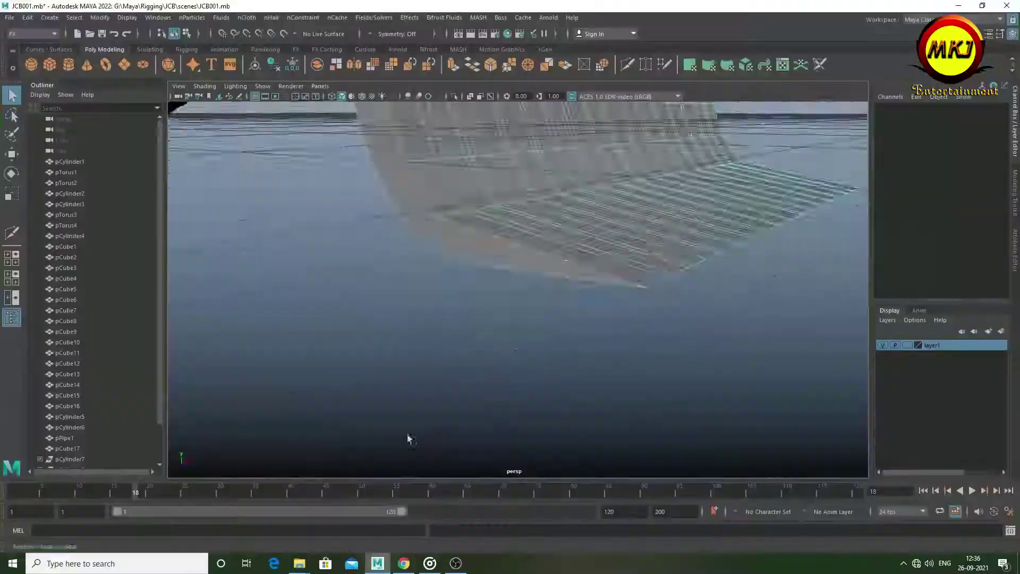
{"action": "mouse_move", "coordinate": [406, 434]}
{"action": "left_mouse_down", "text": "alt"}
{"action": "mouse_move", "coordinate": [402, 319]}
{"action": "mouse_move", "coordinate": [313, 305]}
{"action": "mouse_move", "coordinate": [489, 319]}
{"action": "left_mouse_up", "text": "alt"}
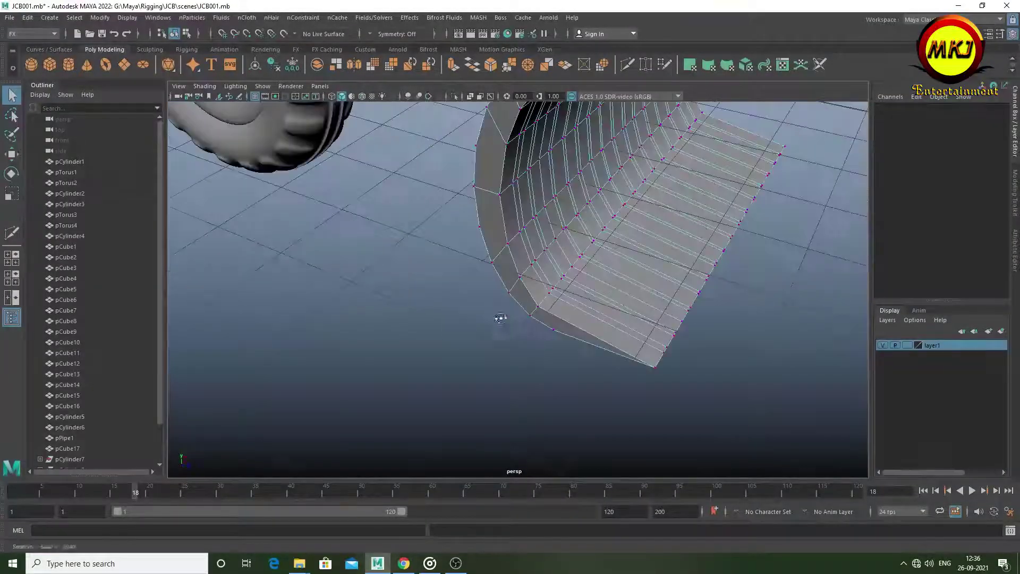
Add Multi-Cut edges on the blade, then view its bottom lip from the front
{"action": "left_click", "coordinate": [668, 242]}
{"action": "left_click_drag", "start_coordinate": [669, 242], "coordinate": [563, 324], "text": "alt"}
{"action": "key", "text": "y"}
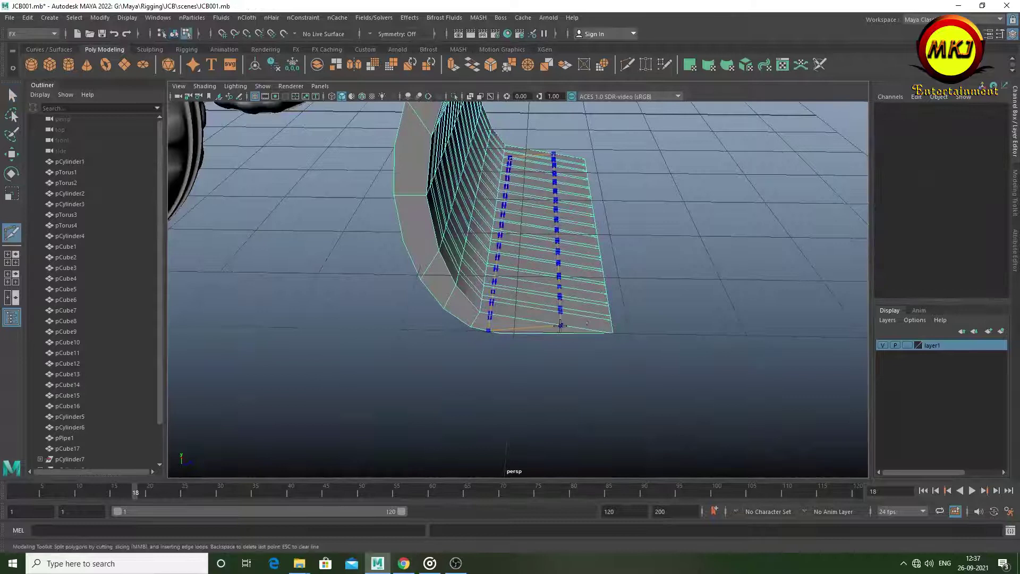
{"action": "key", "text": "q"}
{"action": "mouse_move", "coordinate": [329, 336]}
{"action": "left_mouse_down", "text": "alt"}
{"action": "mouse_move", "coordinate": [400, 340]}
{"action": "mouse_move", "coordinate": [402, 308]}
{"action": "mouse_move", "coordinate": [460, 346]}
{"action": "mouse_move", "coordinate": [433, 287]}
{"action": "mouse_move", "coordinate": [449, 311]}
{"action": "mouse_move", "coordinate": [492, 314]}
{"action": "mouse_move", "coordinate": [470, 266]}
{"action": "left_mouse_up", "text": "alt"}
Scale the first bottom-lip edge down toward a point, undoing an accidental face deletion
{"action": "left_click", "coordinate": [402, 308]}
{"action": "key", "text": "r"}
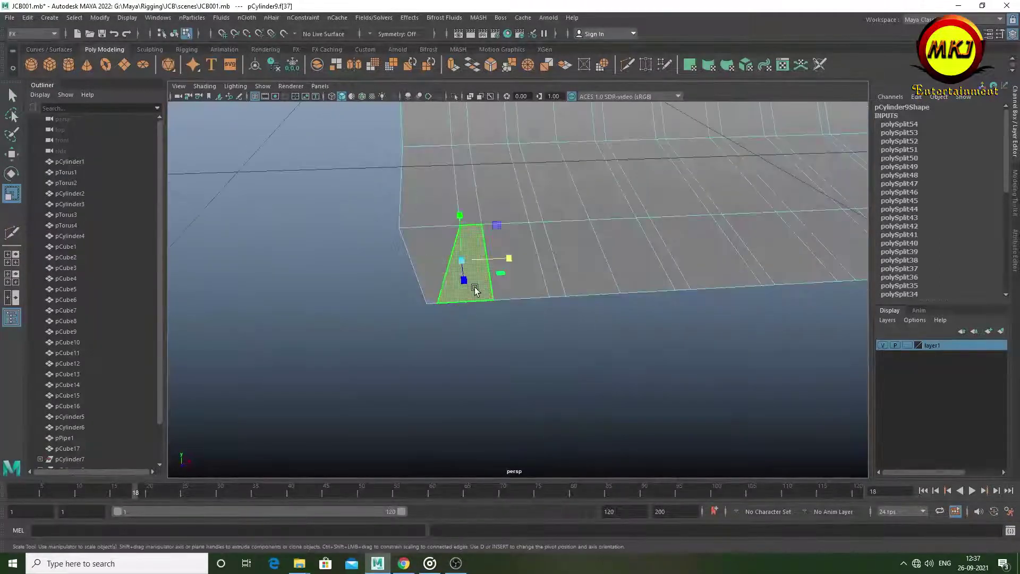
{"action": "left_click", "coordinate": [478, 306]}
{"action": "mouse_move", "coordinate": [478, 306]}
{"action": "left_mouse_down", "text": "alt"}
{"action": "mouse_move", "coordinate": [492, 278]}
{"action": "mouse_move", "coordinate": [590, 239]}
{"action": "mouse_move", "coordinate": [509, 244]}
{"action": "mouse_move", "coordinate": [456, 300]}
{"action": "left_mouse_up", "text": "alt"}
{"action": "key", "text": "ctrl+z"}
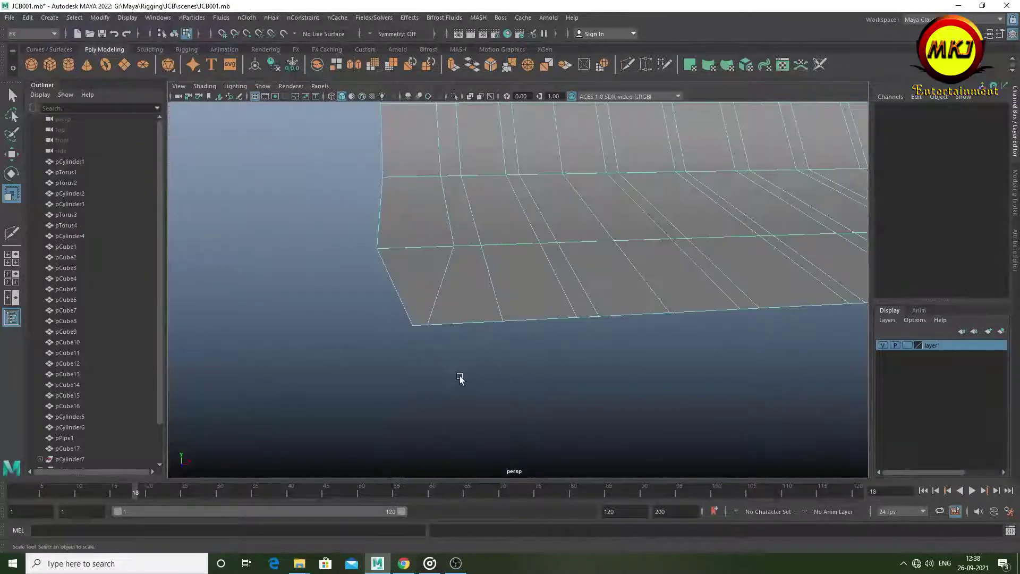
{"action": "left_click", "coordinate": [478, 316]}
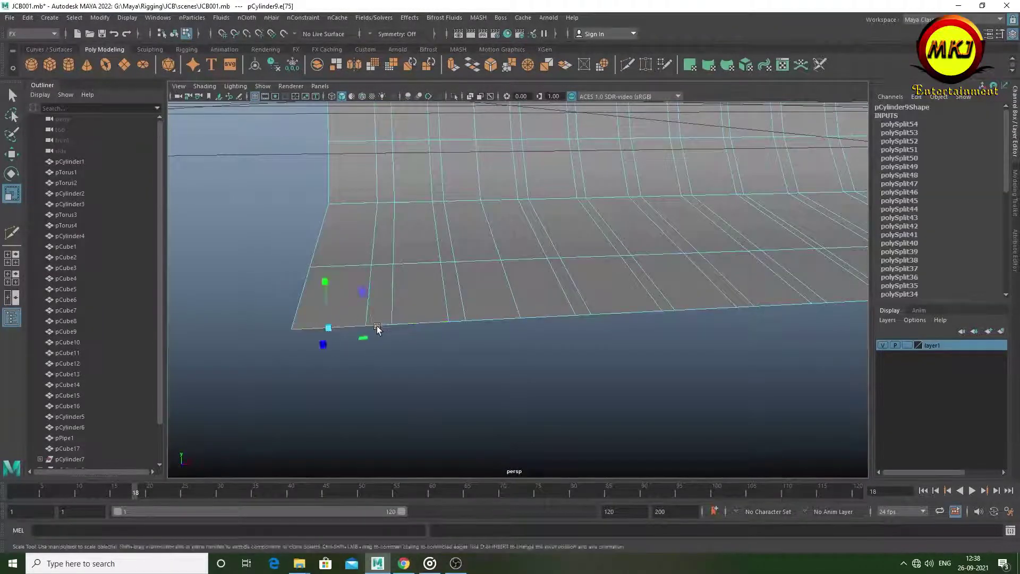
{"action": "left_click_drag", "start_coordinate": [375, 329], "coordinate": [334, 336]}
Shrink the next bottom-lip edge into a tooth tip and finish another cut
{"action": "left_click", "coordinate": [452, 322]}
{"action": "mouse_move", "coordinate": [466, 319]}
{"action": "left_mouse_down"}
{"action": "mouse_move", "coordinate": [427, 337]}
{"action": "mouse_move", "coordinate": [448, 318]}
{"action": "mouse_move", "coordinate": [485, 392]}
{"action": "mouse_move", "coordinate": [402, 340]}
{"action": "left_mouse_up"}
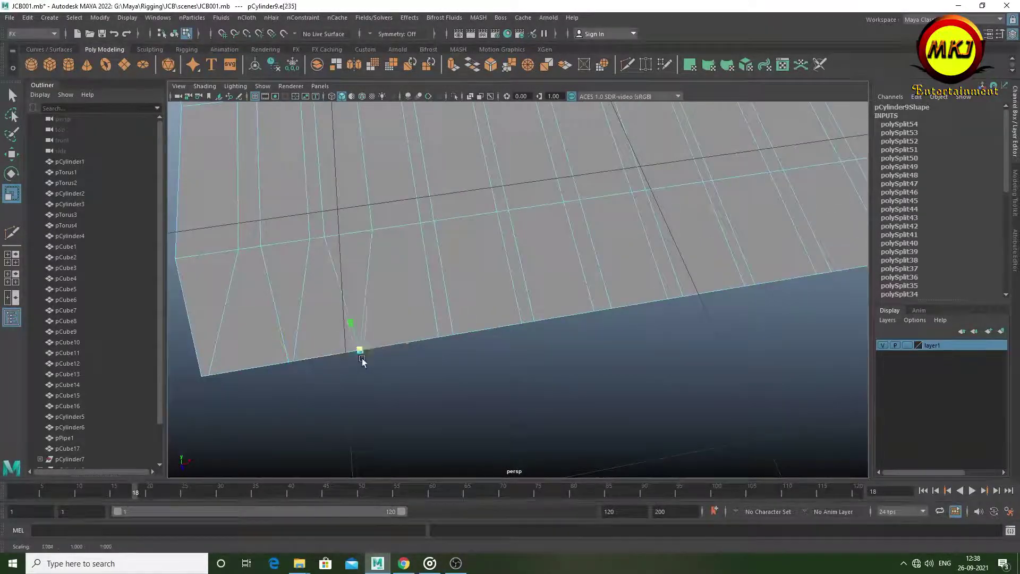
{"action": "left_click_drag", "start_coordinate": [350, 386], "coordinate": [466, 365], "text": "alt"}
{"action": "mouse_move", "coordinate": [246, 306]}
{"action": "left_mouse_down", "text": "alt"}
{"action": "mouse_move", "coordinate": [460, 342]}
{"action": "mouse_move", "coordinate": [264, 340]}
{"action": "left_mouse_up", "text": "alt"}
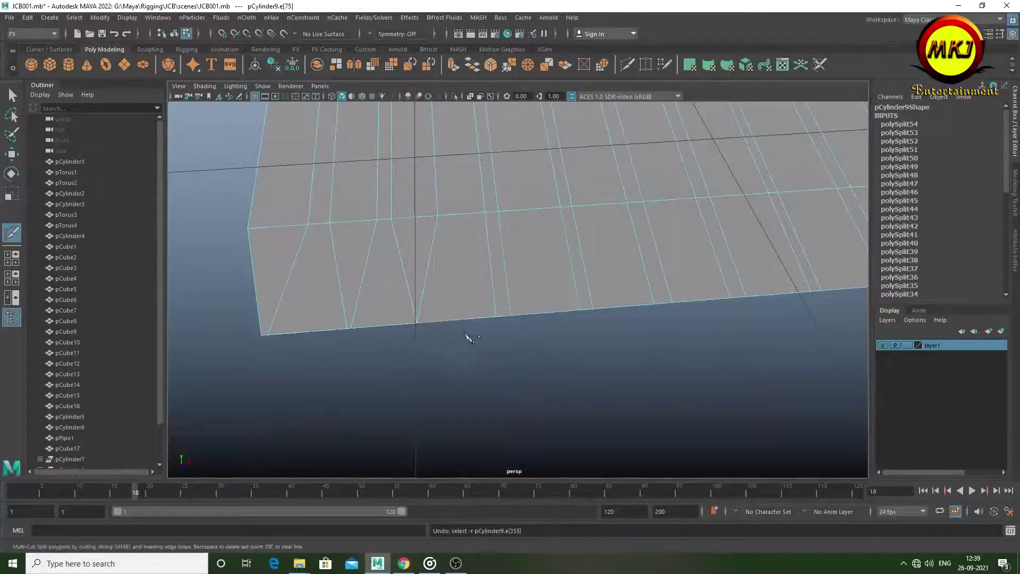
{"action": "key", "text": "q"}
{"action": "key", "text": "r"}
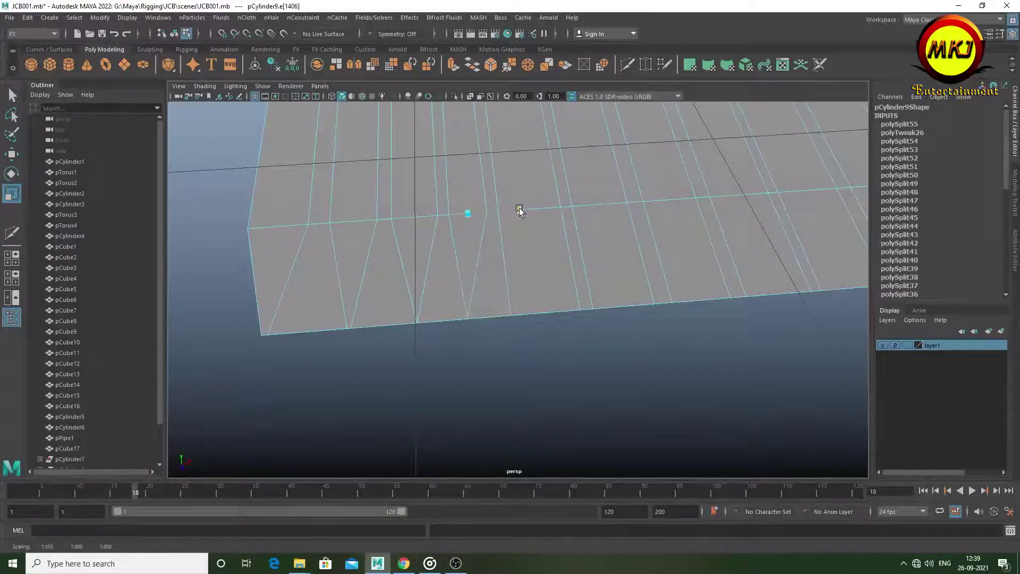
{"action": "left_click_drag", "start_coordinate": [521, 334], "coordinate": [492, 315], "text": "alt"}
{"action": "left_click_drag", "start_coordinate": [609, 326], "coordinate": [515, 366], "text": "alt"}
Select and tweak the remaining edges along the lip so the segments taper
{"action": "left_click", "coordinate": [525, 355]}
{"action": "left_click", "coordinate": [519, 378]}
{"action": "scroll", "coordinate": [514, 380], "scroll_direction": "up", "scroll_amount": 2}
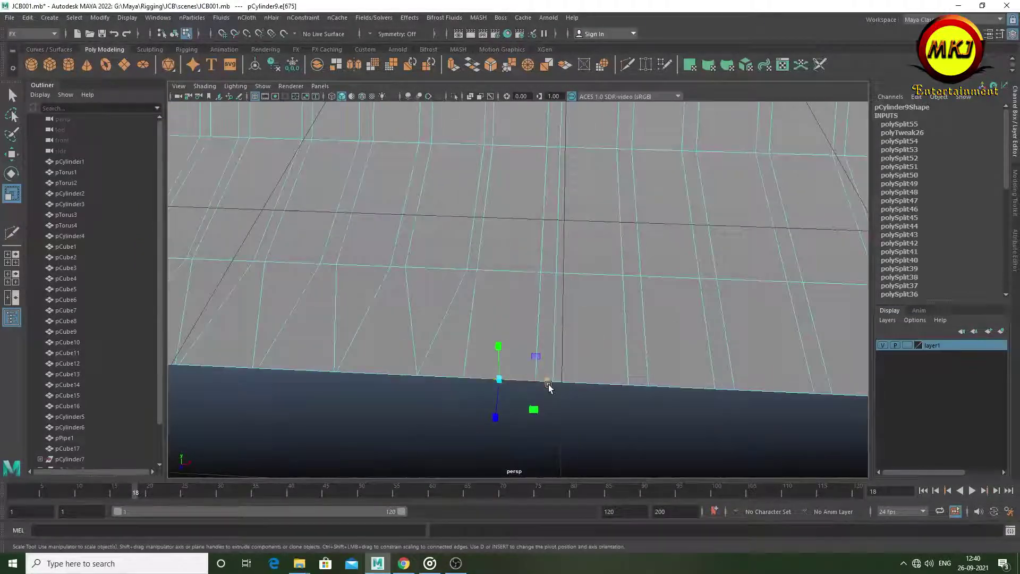
{"action": "left_click_drag", "start_coordinate": [732, 392], "coordinate": [577, 401], "text": "alt"}
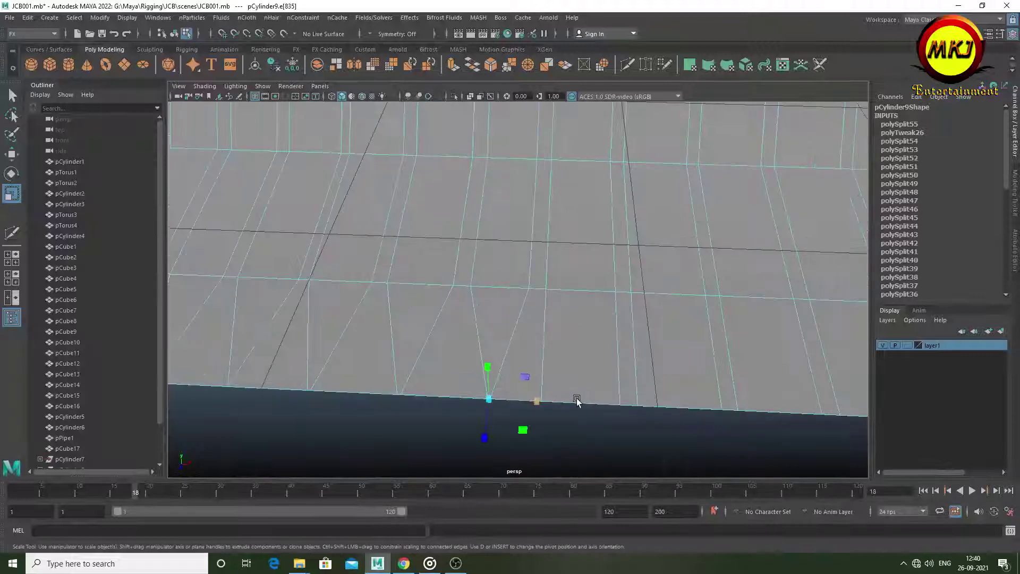
{"action": "left_click_drag", "start_coordinate": [715, 421], "coordinate": [561, 411], "text": "alt"}
{"action": "left_click", "coordinate": [561, 412]}
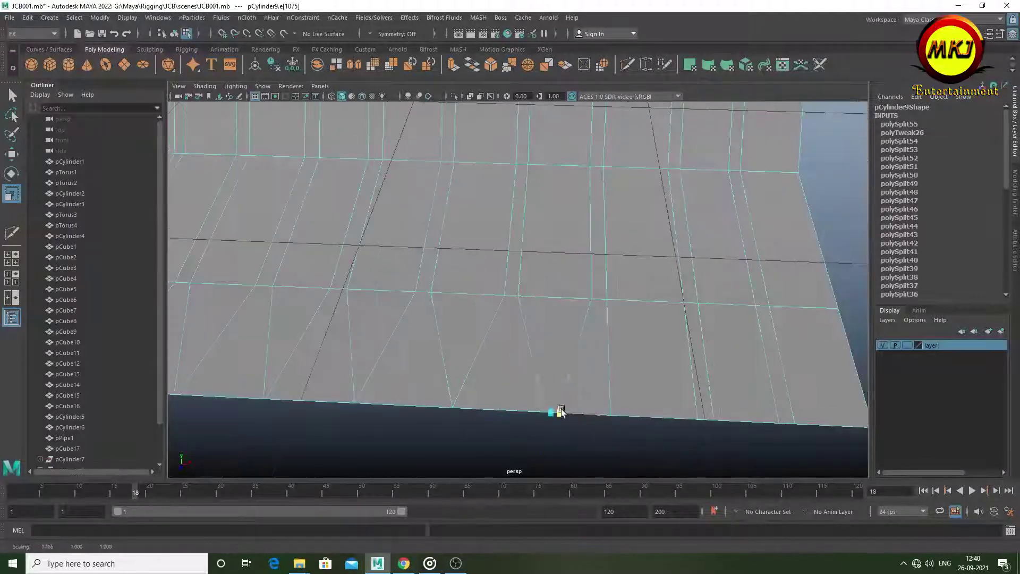
{"action": "mouse_move", "coordinate": [761, 431]}
{"action": "left_mouse_down", "text": "alt"}
{"action": "mouse_move", "coordinate": [451, 380]}
{"action": "mouse_move", "coordinate": [560, 342]}
{"action": "mouse_move", "coordinate": [546, 365]}
{"action": "mouse_move", "coordinate": [585, 405]}
{"action": "mouse_move", "coordinate": [582, 372]}
{"action": "mouse_move", "coordinate": [611, 482]}
{"action": "left_mouse_up", "text": "alt"}
{"action": "left_click", "coordinate": [667, 425]}
{"action": "mouse_move", "coordinate": [564, 208]}
{"action": "left_mouse_down", "text": "alt"}
{"action": "mouse_move", "coordinate": [584, 297]}
{"action": "mouse_move", "coordinate": [617, 307]}
{"action": "mouse_move", "coordinate": [619, 269]}
{"action": "mouse_move", "coordinate": [591, 341]}
{"action": "mouse_move", "coordinate": [568, 306]}
{"action": "left_mouse_up", "text": "alt"}
{"action": "left_click", "coordinate": [614, 312]}
{"action": "key", "text": "w"}
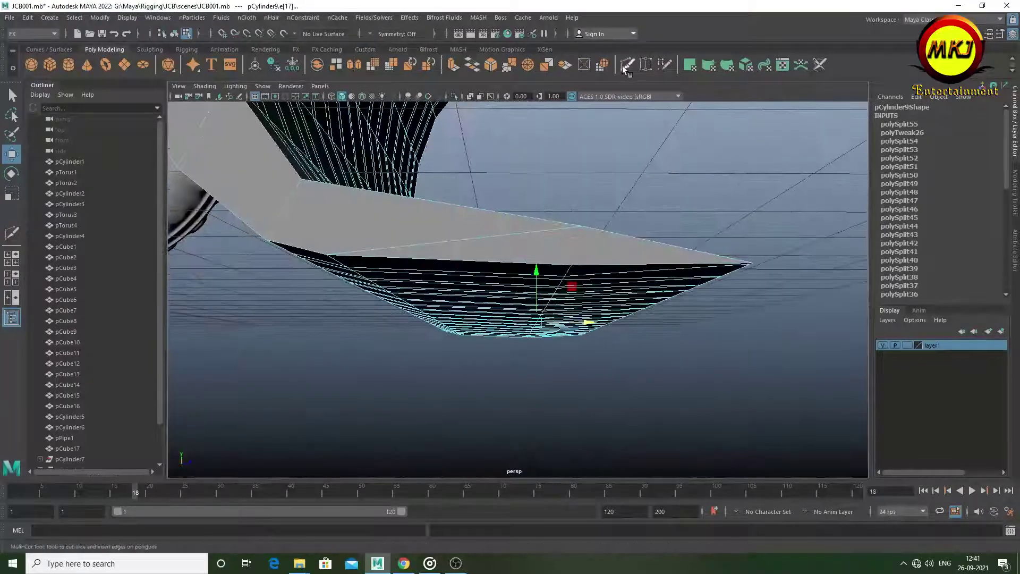
Delete the first triangular gap faces between the tapered teeth
{"action": "mouse_move", "coordinate": [572, 266]}
{"action": "left_mouse_down", "text": "alt"}
{"action": "mouse_move", "coordinate": [628, 357]}
{"action": "mouse_move", "coordinate": [435, 353]}
{"action": "left_mouse_up", "text": "alt"}
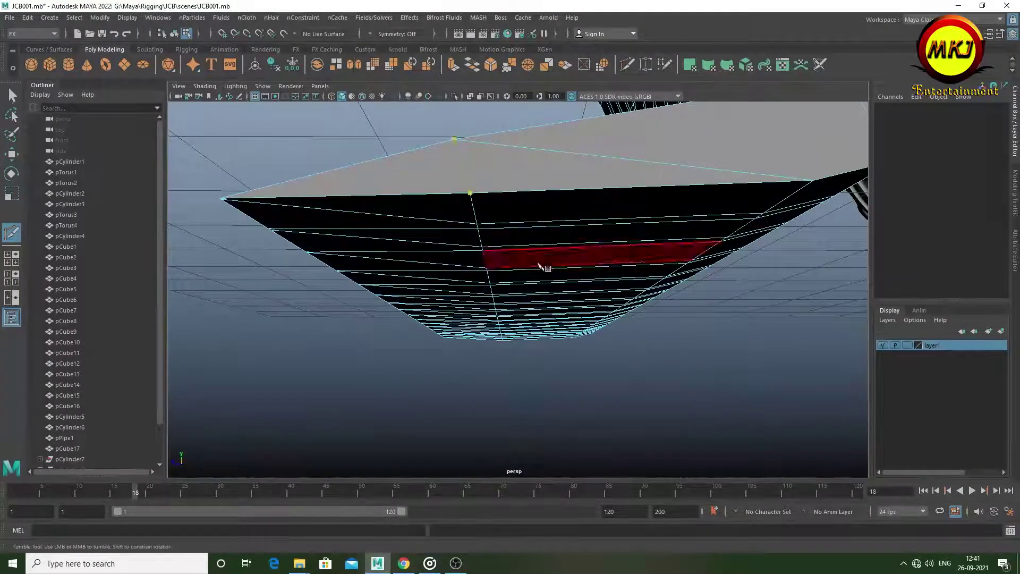
{"action": "key", "text": "q"}
{"action": "mouse_move", "coordinate": [483, 194]}
{"action": "left_mouse_down", "text": "alt"}
{"action": "mouse_move", "coordinate": [421, 333]}
{"action": "mouse_move", "coordinate": [450, 381]}
{"action": "left_mouse_up", "text": "alt"}
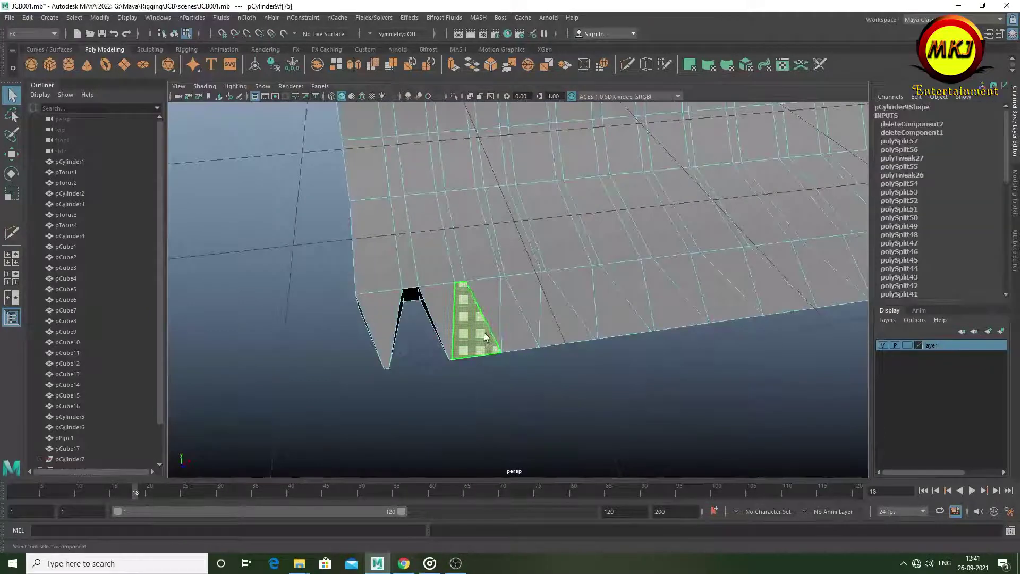
{"action": "left_click", "coordinate": [513, 334]}
{"action": "left_click", "coordinate": [550, 308], "text": "shift"}
{"action": "key", "text": "Delete"}
{"action": "left_click", "coordinate": [621, 311]}
{"action": "key", "text": "Delete"}
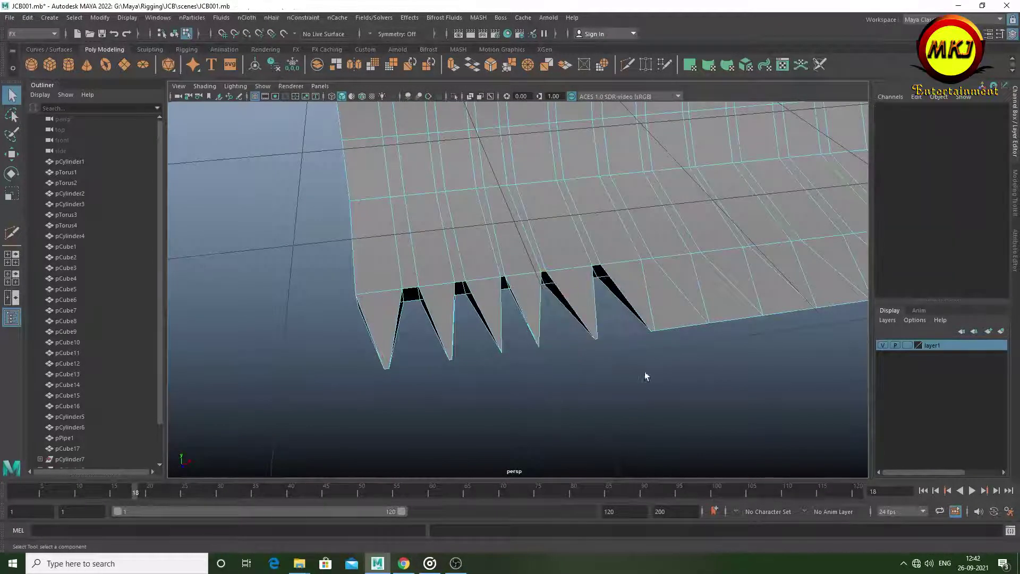
Delete the remaining notch faces further along the blade lip
{"action": "left_click_drag", "start_coordinate": [645, 371], "coordinate": [544, 393], "text": "alt"}
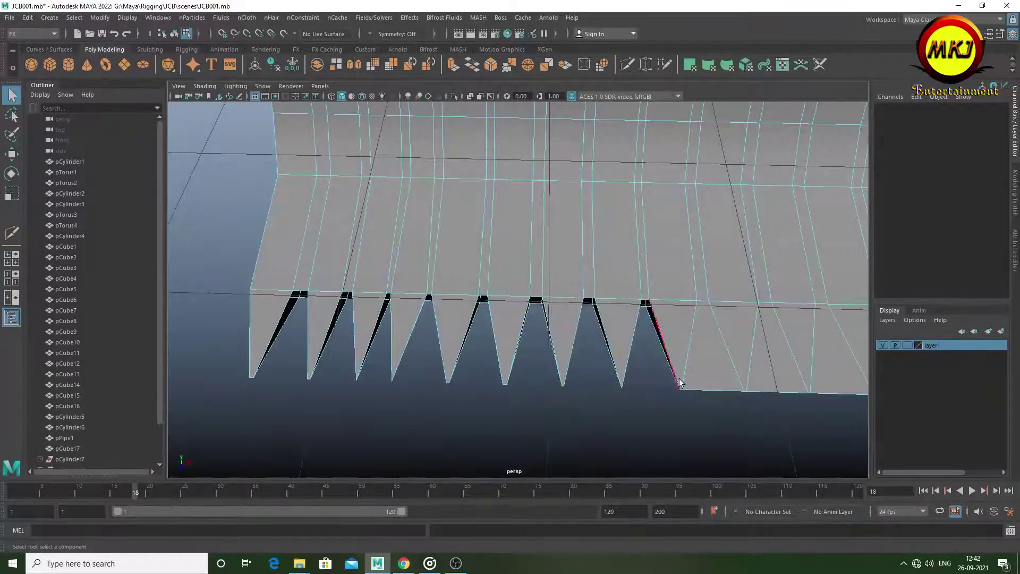
{"action": "left_click", "coordinate": [758, 376]}
{"action": "left_click", "coordinate": [827, 368]}
{"action": "left_click_drag", "start_coordinate": [826, 368], "coordinate": [485, 399], "text": "alt"}
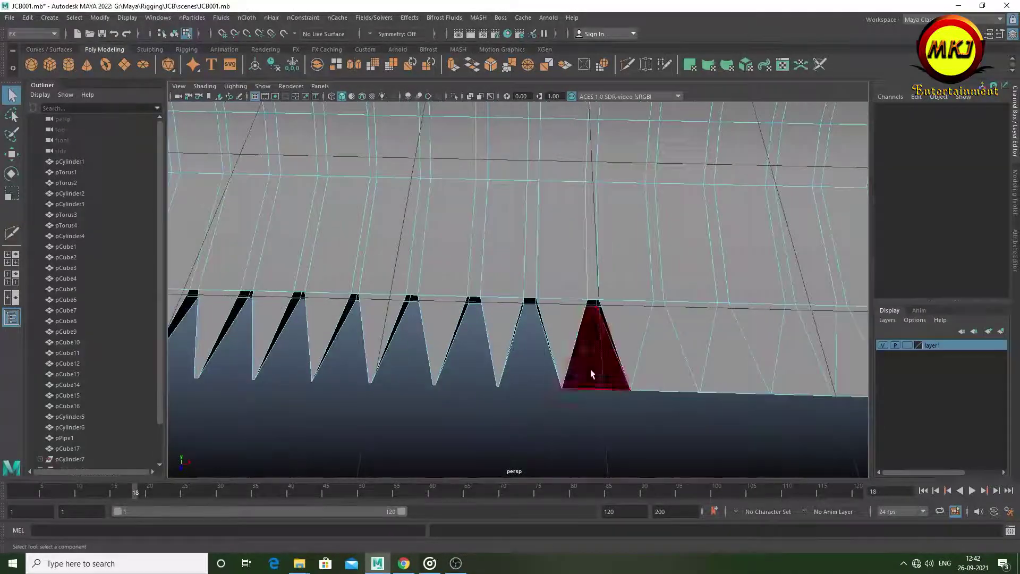
{"action": "left_click", "coordinate": [733, 386]}
{"action": "key", "text": "Delete"}
{"action": "mouse_move", "coordinate": [797, 383]}
{"action": "left_mouse_down", "text": "alt"}
{"action": "mouse_move", "coordinate": [595, 340]}
{"action": "mouse_move", "coordinate": [471, 289]}
{"action": "mouse_move", "coordinate": [497, 368]}
{"action": "mouse_move", "coordinate": [640, 349]}
{"action": "left_mouse_up", "text": "alt"}
{"action": "left_click", "coordinate": [595, 340]}
{"action": "key", "text": "Delete"}
{"action": "scroll", "coordinate": [614, 383], "scroll_direction": "up", "scroll_amount": 3}
Fill Hole on the first open notches between the bucket teeth
{"action": "left_click", "coordinate": [407, 283]}
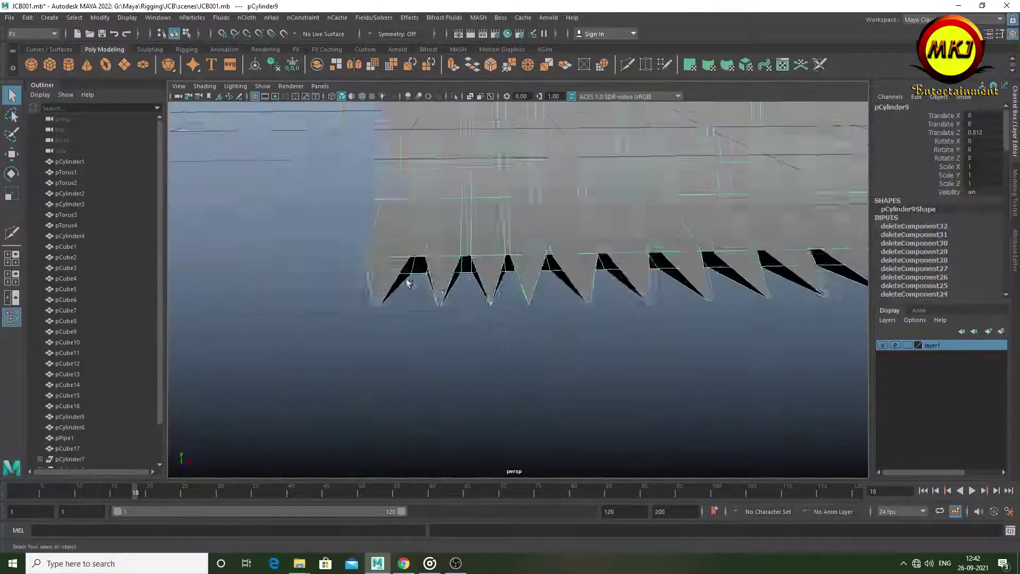
{"action": "scroll", "coordinate": [505, 413], "scroll_direction": "up", "scroll_amount": 5}
{"action": "right_click_drag", "start_coordinate": [342, 237], "coordinate": [342, 218]}
{"action": "scroll", "coordinate": [486, 323], "scroll_direction": "down", "scroll_amount": 4}
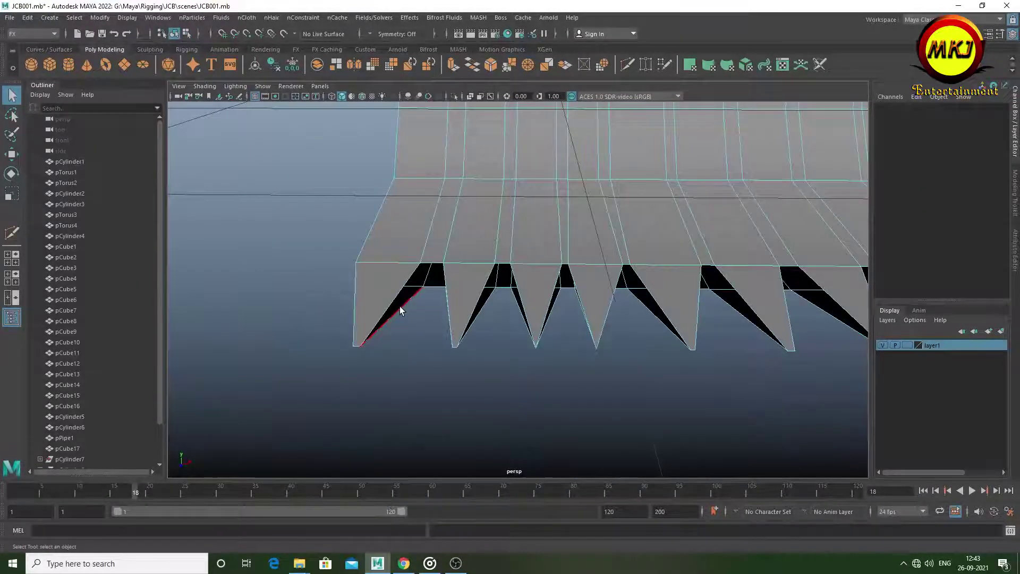
{"action": "left_click", "coordinate": [400, 308]}
{"action": "right_click_drag", "start_coordinate": [396, 428], "coordinate": [388, 438], "text": "shift"}
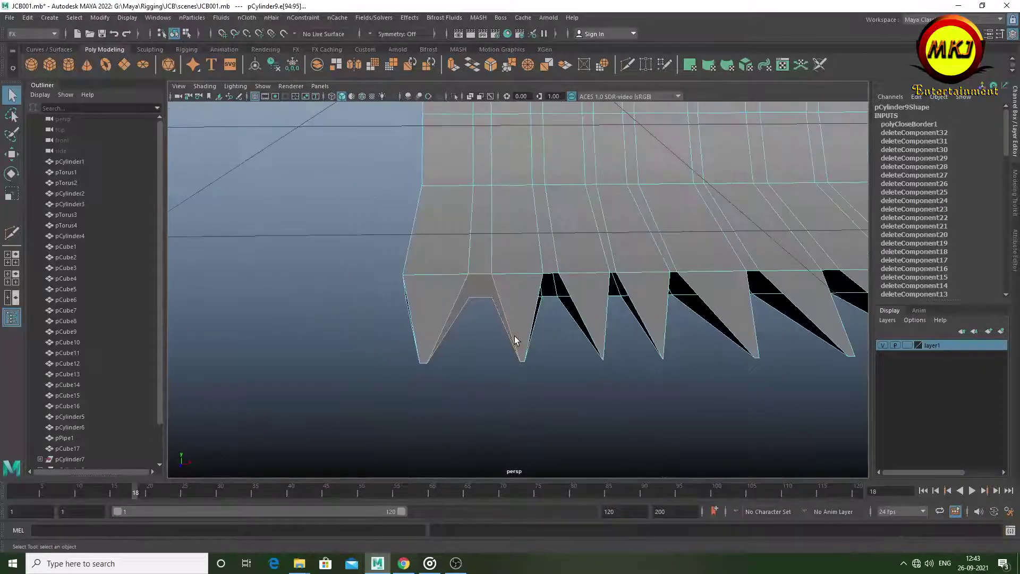
{"action": "scroll", "coordinate": [406, 382], "scroll_direction": "up", "scroll_amount": 2}
{"action": "right_click_drag", "start_coordinate": [390, 365], "coordinate": [366, 504], "text": "shift"}
{"action": "left_click", "coordinate": [393, 372]}
{"action": "mouse_move", "coordinate": [389, 366]}
{"action": "right_mouse_down", "text": "shift"}
{"action": "mouse_move", "coordinate": [385, 491]}
{"action": "mouse_move", "coordinate": [367, 504]}
{"action": "right_mouse_up", "text": "shift"}
{"action": "left_click_drag", "start_coordinate": [433, 394], "coordinate": [401, 353], "text": "alt"}
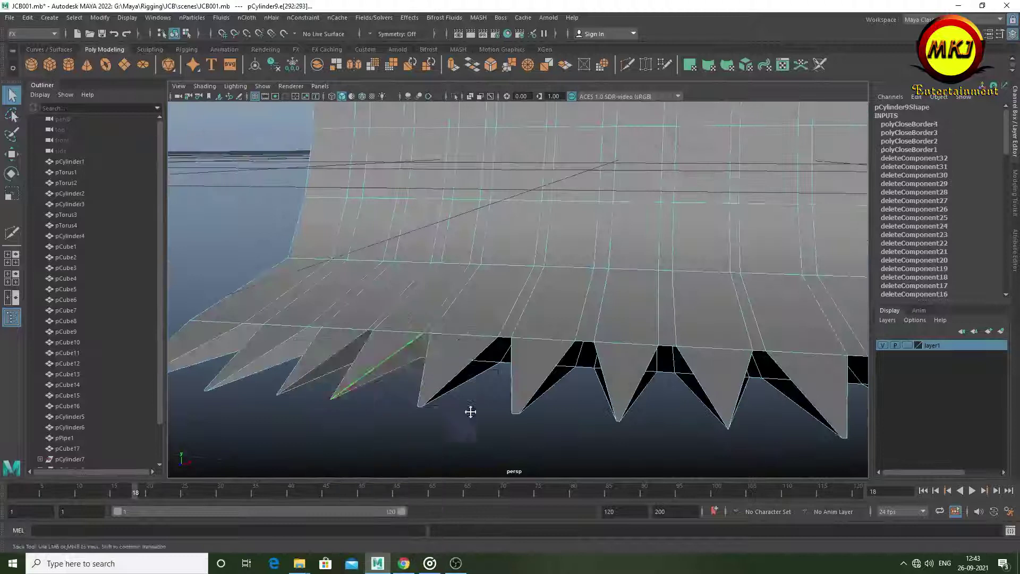
Fill the next series of notch holes along the teeth
{"action": "right_click_drag", "start_coordinate": [353, 330], "coordinate": [329, 469], "text": "shift"}
{"action": "left_click_drag", "start_coordinate": [399, 417], "coordinate": [318, 372], "text": "alt"}
{"action": "left_click", "coordinate": [244, 359]}
{"action": "mouse_move", "coordinate": [284, 336]}
{"action": "right_mouse_down", "text": "shift"}
{"action": "mouse_move", "coordinate": [295, 442]}
{"action": "mouse_move", "coordinate": [261, 475]}
{"action": "right_mouse_up", "text": "shift"}
{"action": "left_click", "coordinate": [382, 364]}
{"action": "right_click_drag", "start_coordinate": [332, 327], "coordinate": [309, 465], "text": "shift"}
{"action": "right_click_drag", "start_coordinate": [420, 349], "coordinate": [396, 489], "text": "shift"}
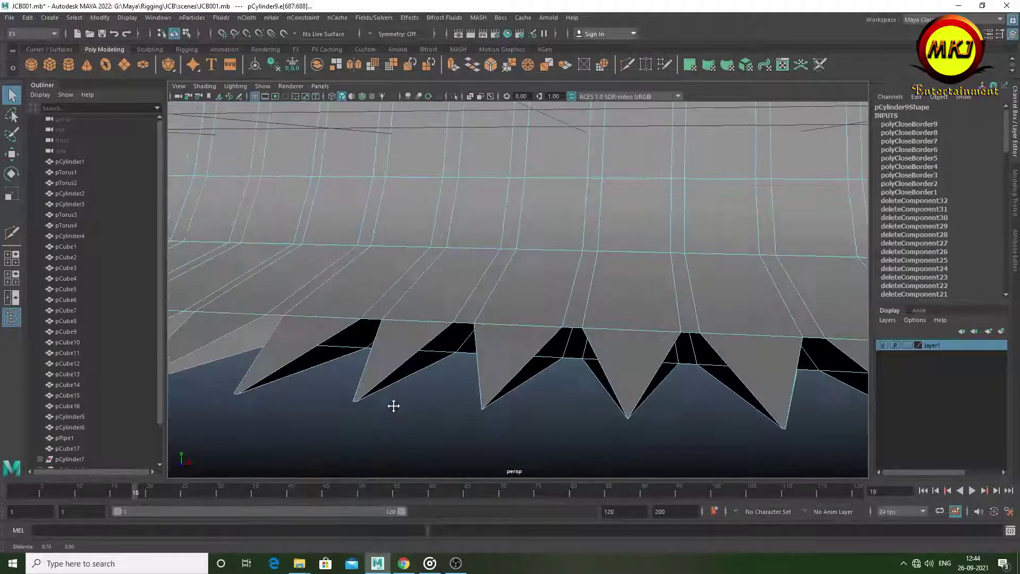
{"action": "middle_click_drag", "start_coordinate": [393, 406], "coordinate": [435, 403], "text": "alt"}
{"action": "right_click_drag", "start_coordinate": [285, 333], "coordinate": [263, 472], "text": "shift"}
{"action": "right_click_drag", "start_coordinate": [391, 356], "coordinate": [369, 495], "text": "shift"}
Fill the last open notch holes and zoom out to the whole bucket
{"action": "left_click", "coordinate": [500, 366]}
{"action": "right_click_drag", "start_coordinate": [500, 366], "coordinate": [484, 506], "text": "shift"}
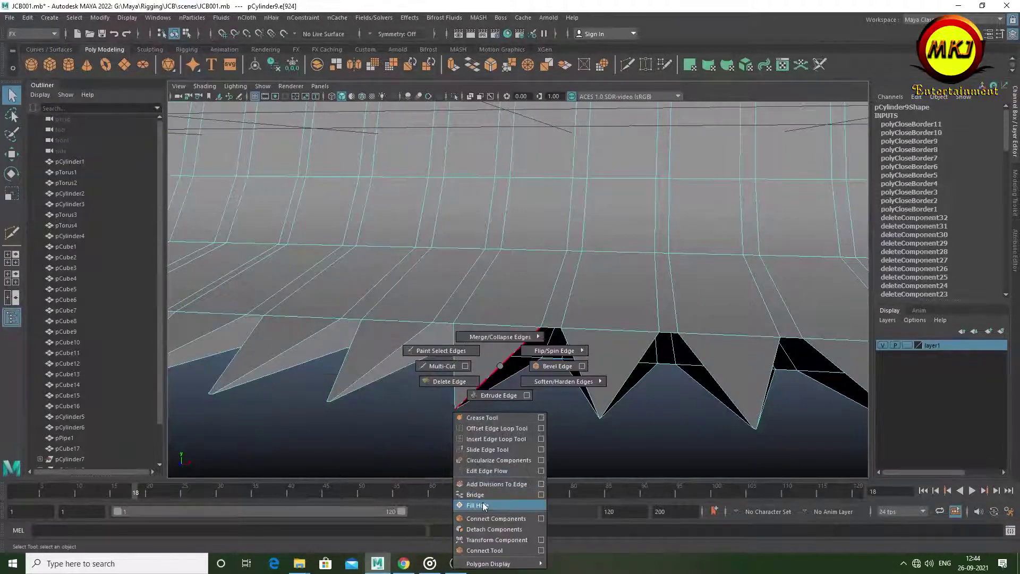
{"action": "left_click", "coordinate": [375, 380]}
{"action": "right_click_drag", "start_coordinate": [375, 380], "coordinate": [360, 521], "text": "shift"}
{"action": "right_click_drag", "start_coordinate": [497, 416], "coordinate": [480, 555], "text": "shift"}
{"action": "middle_click_drag", "start_coordinate": [502, 434], "coordinate": [355, 363], "text": "alt"}
{"action": "left_click", "coordinate": [355, 364]}
{"action": "right_click_drag", "start_coordinate": [355, 364], "coordinate": [339, 503], "text": "shift"}
Return the bucket to object mode and move it higher on Y
{"action": "right_click", "coordinate": [488, 382]}
{"action": "scroll", "coordinate": [417, 337], "scroll_direction": "down", "scroll_amount": 5}
{"action": "right_click", "coordinate": [474, 242]}
{"action": "mouse_move", "coordinate": [475, 242]}
{"action": "left_mouse_down", "text": "alt"}
{"action": "mouse_move", "coordinate": [531, 311]}
{"action": "mouse_move", "coordinate": [507, 294]}
{"action": "mouse_move", "coordinate": [515, 280]}
{"action": "mouse_move", "coordinate": [467, 269]}
{"action": "left_mouse_up", "text": "alt"}
{"action": "scroll", "coordinate": [467, 268], "scroll_direction": "up", "scroll_amount": 5}
{"action": "left_click", "coordinate": [420, 223]}
{"action": "key", "text": "w"}
{"action": "mouse_move", "coordinate": [451, 211]}
{"action": "left_mouse_down", "text": "alt"}
{"action": "mouse_move", "coordinate": [478, 223]}
{"action": "mouse_move", "coordinate": [416, 159]}
{"action": "mouse_move", "coordinate": [416, 133]}
{"action": "left_mouse_up", "text": "alt"}
{"action": "mouse_move", "coordinate": [530, 218]}
{"action": "left_mouse_down", "text": "alt"}
{"action": "mouse_move", "coordinate": [354, 207]}
{"action": "mouse_move", "coordinate": [662, 290]}
{"action": "mouse_move", "coordinate": [591, 279]}
{"action": "left_mouse_up", "text": "alt"}
Select faces on the bucket from a low side view
{"action": "left_click", "coordinate": [490, 167]}
{"action": "mouse_move", "coordinate": [489, 168]}
{"action": "left_mouse_down", "text": "alt"}
{"action": "mouse_move", "coordinate": [524, 298]}
{"action": "mouse_move", "coordinate": [510, 363]}
{"action": "mouse_move", "coordinate": [488, 344]}
{"action": "mouse_move", "coordinate": [416, 371]}
{"action": "left_mouse_up", "text": "alt"}
{"action": "scroll", "coordinate": [524, 283], "scroll_direction": "up", "scroll_amount": 5}
{"action": "left_click", "coordinate": [417, 371]}
{"action": "right_click_drag", "start_coordinate": [419, 399], "coordinate": [410, 399]}
{"action": "left_click", "coordinate": [409, 399]}
{"action": "mouse_move", "coordinate": [409, 398]}
{"action": "left_mouse_down", "text": "alt"}
{"action": "mouse_move", "coordinate": [403, 315]}
{"action": "mouse_move", "coordinate": [387, 331]}
{"action": "left_mouse_up", "text": "alt"}
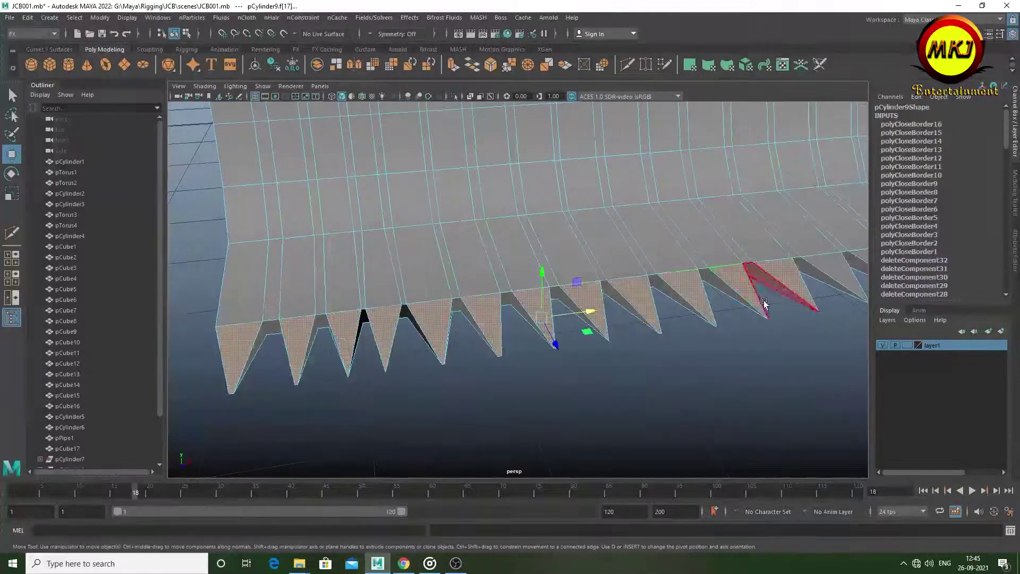
Extrude the selected bucket faces out slightly to give the blade thickness
{"action": "left_click_drag", "start_coordinate": [754, 286], "coordinate": [744, 297], "text": "alt"}
{"action": "right_click_drag", "start_coordinate": [744, 297], "coordinate": [743, 265]}
{"action": "left_click_drag", "start_coordinate": [743, 266], "coordinate": [494, 335], "text": "alt"}
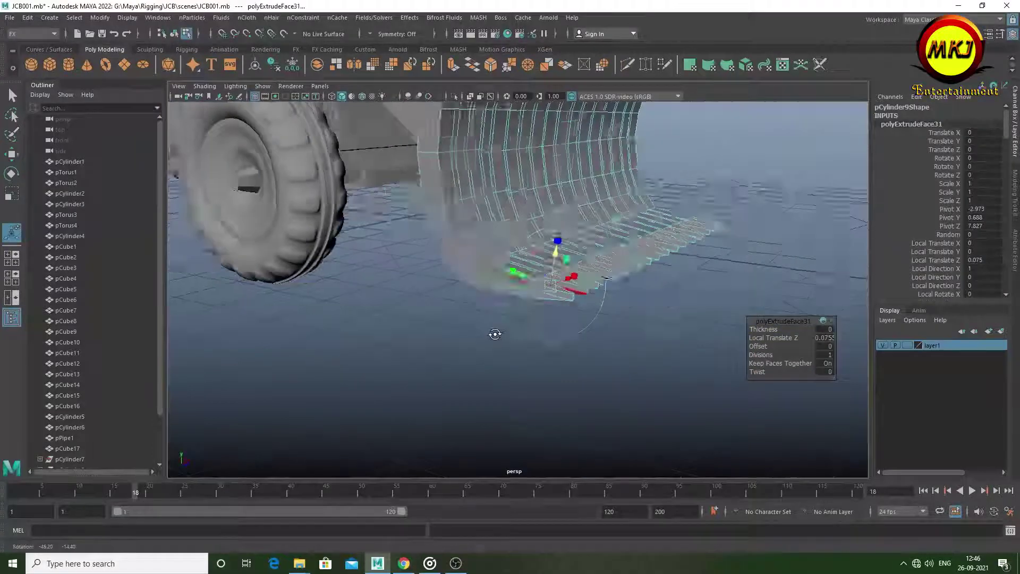
{"action": "left_click_drag", "start_coordinate": [607, 364], "coordinate": [471, 327], "text": "alt"}
{"action": "key", "text": "f"}
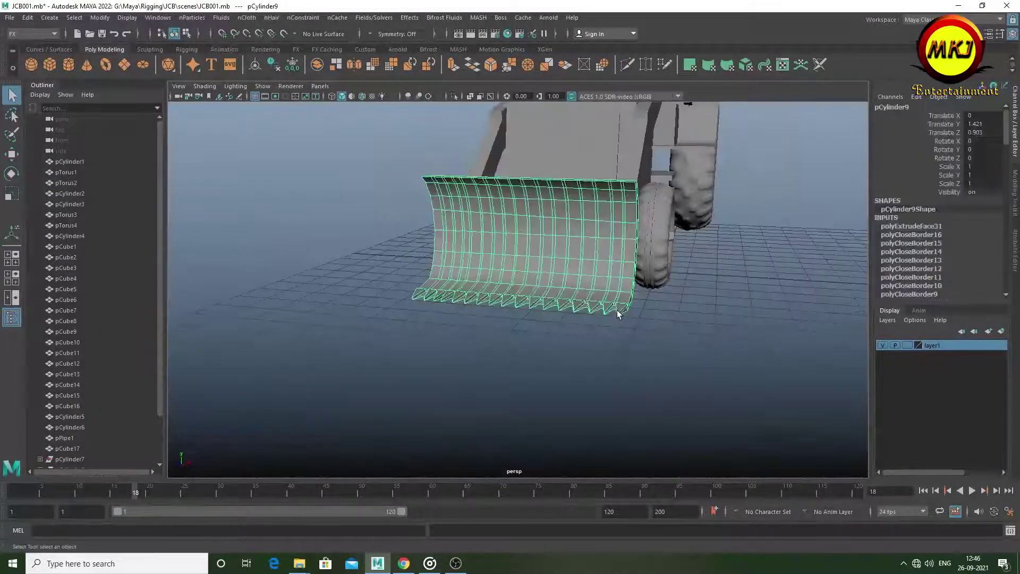
{"action": "scroll", "coordinate": [674, 329], "scroll_direction": "up", "scroll_amount": 3}
{"action": "mouse_move", "coordinate": [673, 329]}
{"action": "left_mouse_down", "text": "alt"}
{"action": "mouse_move", "coordinate": [626, 292]}
{"action": "mouse_move", "coordinate": [632, 372]}
{"action": "left_mouse_up", "text": "alt"}
{"action": "right_click_drag", "start_coordinate": [632, 372], "coordinate": [636, 384], "text": "shift"}
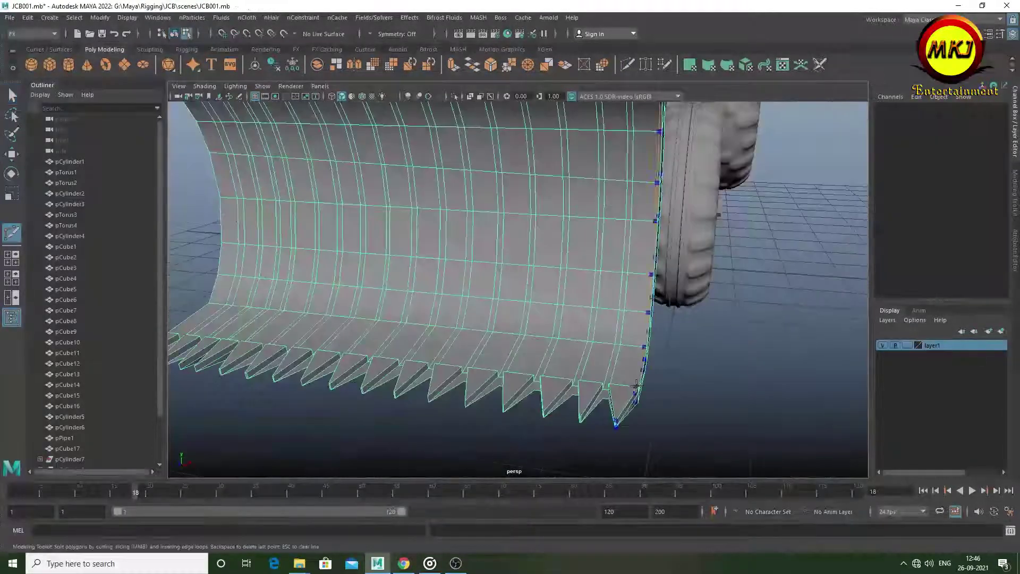
{"action": "mouse_move", "coordinate": [530, 431]}
{"action": "left_mouse_down", "text": "alt"}
{"action": "mouse_move", "coordinate": [460, 409]}
{"action": "mouse_move", "coordinate": [652, 378]}
{"action": "mouse_move", "coordinate": [634, 388]}
{"action": "mouse_move", "coordinate": [633, 371]}
{"action": "left_mouse_up", "text": "alt"}
Delete the unwanted edge on the bucket and return to object selection
{"action": "left_click", "coordinate": [11, 97]}
{"action": "left_click", "coordinate": [478, 382]}
{"action": "key", "text": "w"}
{"action": "key", "text": "Delete"}
{"action": "left_click", "coordinate": [633, 351]}
{"action": "mouse_move", "coordinate": [617, 423]}
{"action": "left_mouse_down", "text": "alt"}
{"action": "mouse_move", "coordinate": [542, 376]}
{"action": "mouse_move", "coordinate": [642, 392]}
{"action": "left_mouse_up", "text": "alt"}
{"action": "key", "text": "F8"}
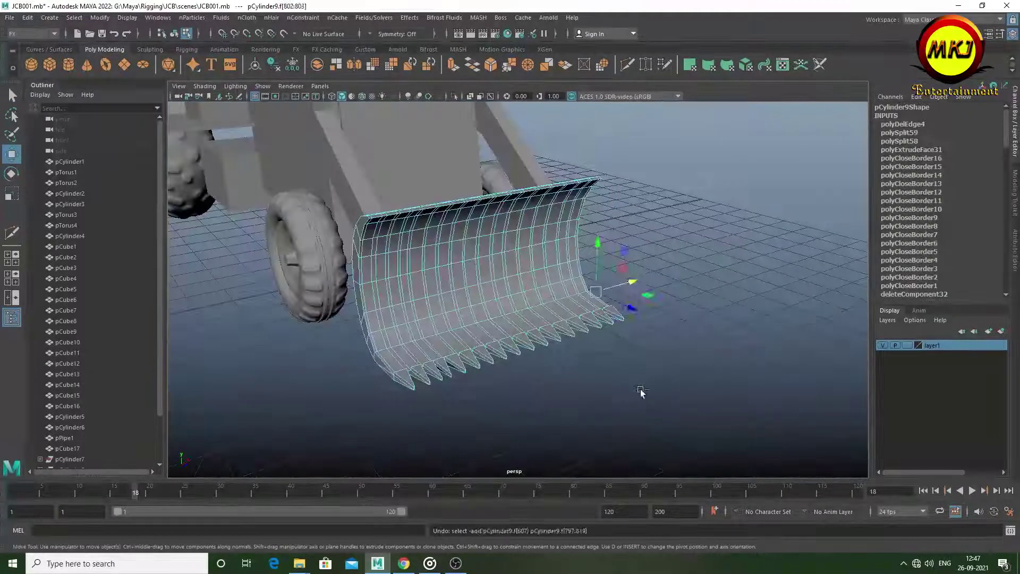
Move the flat box pCube19 down beside the bucket
{"action": "left_click_drag", "start_coordinate": [665, 261], "coordinate": [668, 303], "text": "alt"}
{"action": "scroll", "coordinate": [562, 298], "scroll_direction": "down", "scroll_amount": 3}
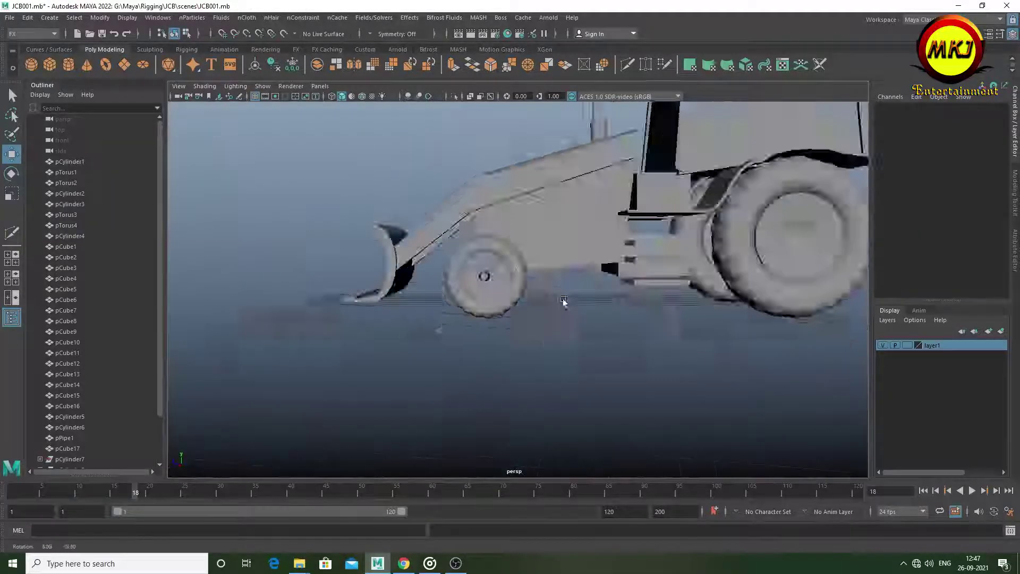
{"action": "scroll", "coordinate": [546, 372], "scroll_direction": "down", "scroll_amount": 3}
{"action": "left_click", "coordinate": [521, 343]}
{"action": "left_click_drag", "start_coordinate": [521, 342], "coordinate": [533, 389], "text": "alt"}
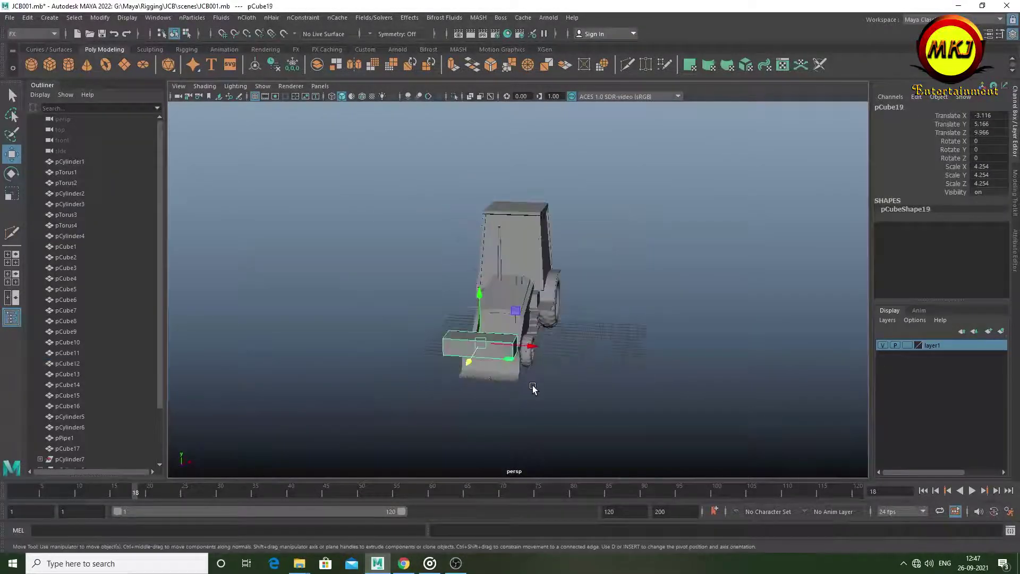
{"action": "key", "text": "w"}
{"action": "left_click_drag", "start_coordinate": [541, 352], "coordinate": [400, 417], "text": "alt"}
{"action": "scroll", "coordinate": [596, 405], "scroll_direction": "up", "scroll_amount": 3}
{"action": "mouse_move", "coordinate": [596, 405]}
{"action": "left_mouse_down"}
{"action": "mouse_move", "coordinate": [349, 339]}
{"action": "mouse_move", "coordinate": [532, 371]}
{"action": "mouse_move", "coordinate": [478, 364]}
{"action": "left_mouse_up"}
{"action": "scroll", "coordinate": [478, 364], "scroll_direction": "up", "scroll_amount": 3}
{"action": "mouse_move", "coordinate": [428, 239]}
{"action": "left_mouse_down"}
{"action": "mouse_move", "coordinate": [427, 188]}
{"action": "mouse_move", "coordinate": [389, 380]}
{"action": "mouse_move", "coordinate": [386, 321]}
{"action": "mouse_move", "coordinate": [457, 311]}
{"action": "mouse_move", "coordinate": [494, 292]}
{"action": "mouse_move", "coordinate": [468, 225]}
{"action": "left_mouse_up"}
Fill two more open holes along the bucket's side edges
{"action": "left_click", "coordinate": [484, 296]}
{"action": "mouse_move", "coordinate": [467, 225]}
{"action": "right_mouse_down"}
{"action": "mouse_move", "coordinate": [465, 245]}
{"action": "mouse_move", "coordinate": [467, 196]}
{"action": "right_mouse_up"}
{"action": "left_click", "coordinate": [471, 314]}
{"action": "right_click_drag", "start_coordinate": [451, 361], "coordinate": [443, 481], "text": "shift"}
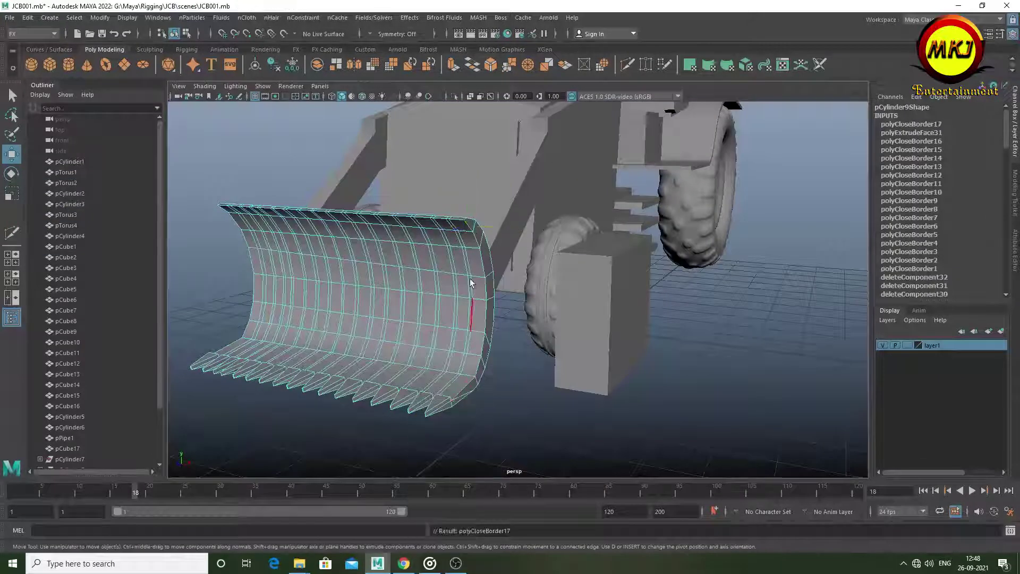
{"action": "right_click_drag", "start_coordinate": [466, 388], "coordinate": [446, 484], "text": "shift"}
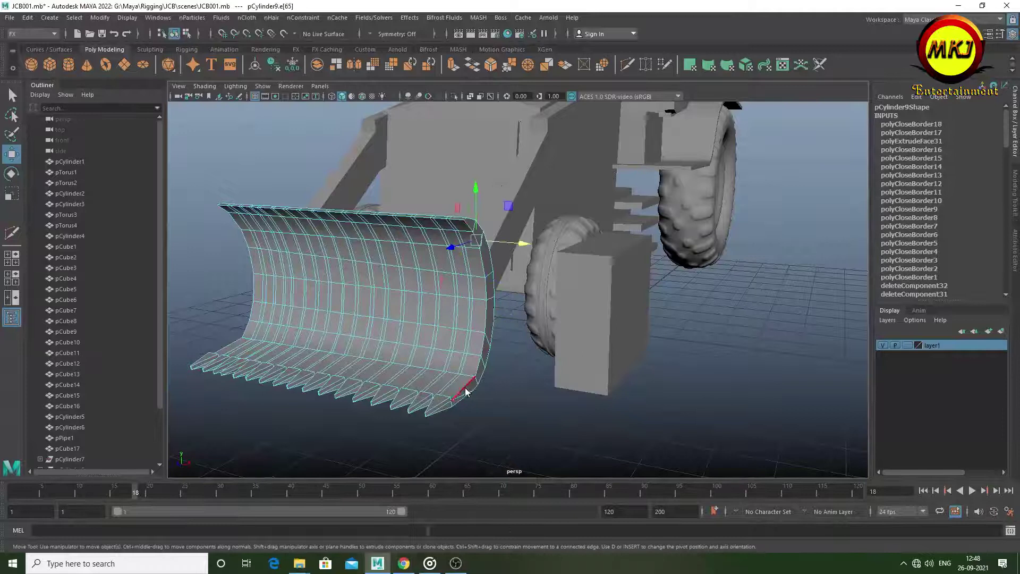
{"action": "key", "text": "F8"}
Nudge pCube19 into its side-plate position and begin reshaping its vertices
{"action": "mouse_move", "coordinate": [505, 410]}
{"action": "left_mouse_down", "text": "alt"}
{"action": "mouse_move", "coordinate": [390, 368]}
{"action": "mouse_move", "coordinate": [522, 390]}
{"action": "mouse_move", "coordinate": [510, 364]}
{"action": "mouse_move", "coordinate": [392, 357]}
{"action": "left_mouse_up", "text": "alt"}
{"action": "left_click", "coordinate": [447, 367]}
{"action": "key", "text": "r"}
{"action": "key", "text": "w"}
{"action": "mouse_move", "coordinate": [406, 268]}
{"action": "left_mouse_down"}
{"action": "mouse_move", "coordinate": [409, 298]}
{"action": "mouse_move", "coordinate": [485, 458]}
{"action": "mouse_move", "coordinate": [524, 417]}
{"action": "mouse_move", "coordinate": [462, 381]}
{"action": "mouse_move", "coordinate": [412, 316]}
{"action": "left_mouse_up"}
{"action": "mouse_move", "coordinate": [425, 350]}
{"action": "left_mouse_down", "text": "alt"}
{"action": "mouse_move", "coordinate": [534, 341]}
{"action": "mouse_move", "coordinate": [392, 314]}
{"action": "left_mouse_up", "text": "alt"}
{"action": "middle_click_drag", "start_coordinate": [445, 340], "coordinate": [446, 303]}
{"action": "mouse_move", "coordinate": [445, 303]}
{"action": "left_mouse_down", "text": "alt"}
{"action": "mouse_move", "coordinate": [521, 346]}
{"action": "mouse_move", "coordinate": [485, 312]}
{"action": "left_mouse_up", "text": "alt"}
{"action": "key", "text": "F9"}
{"action": "left_click_drag", "start_coordinate": [277, 180], "coordinate": [526, 212]}
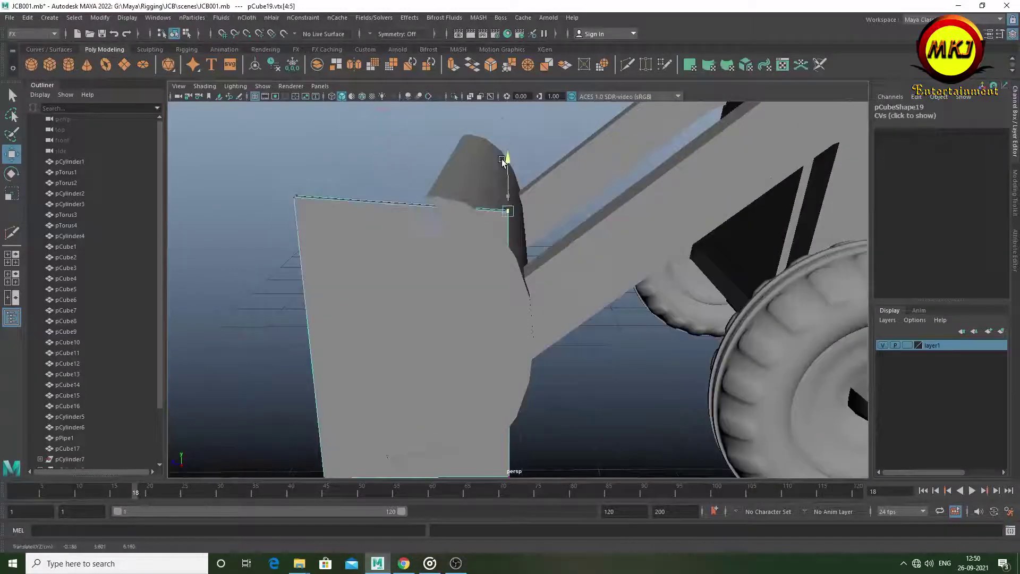
Reshape pCube19's top edge, then place pCube20 between the rear wheels as an axle scaled 0.787
{"action": "mouse_move", "coordinate": [502, 158]}
{"action": "left_mouse_down"}
{"action": "mouse_move", "coordinate": [501, 199]}
{"action": "mouse_move", "coordinate": [243, 152]}
{"action": "left_mouse_up"}
{"action": "key", "text": "F8"}
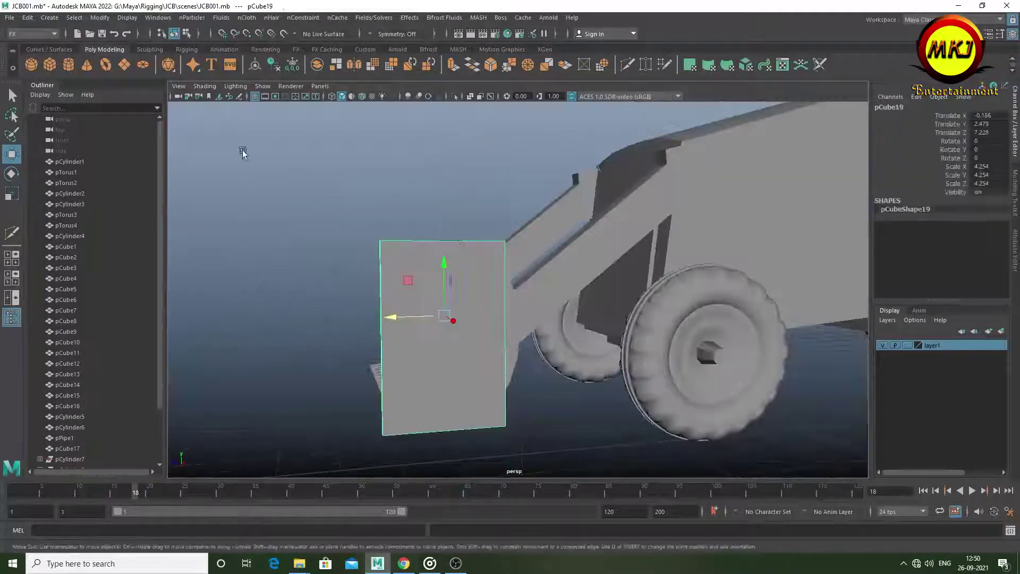
{"action": "key", "text": "ctrl+shift+x"}
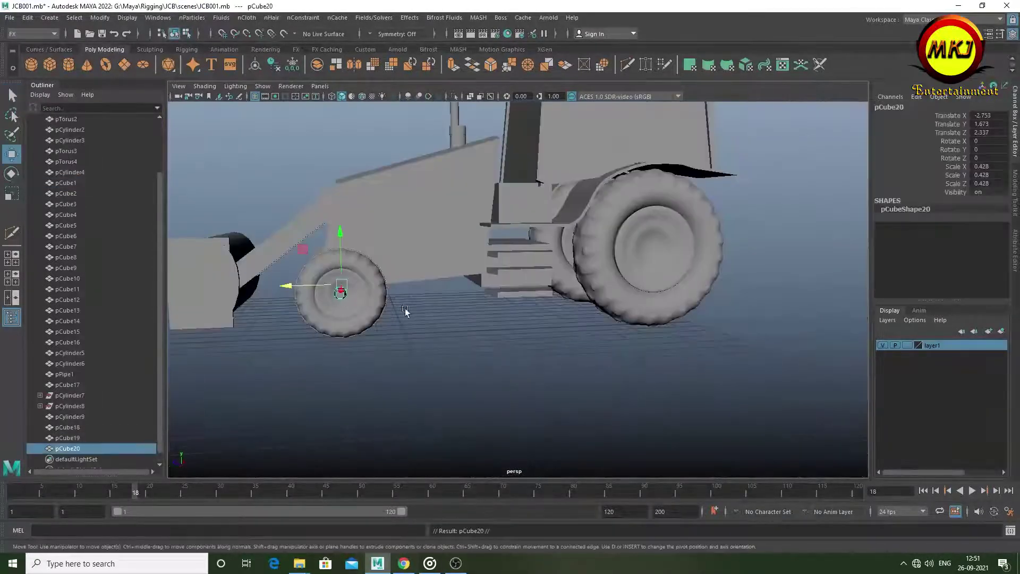
{"action": "mouse_move", "coordinate": [404, 311]}
{"action": "left_mouse_down", "text": "alt"}
{"action": "mouse_move", "coordinate": [563, 321]}
{"action": "mouse_move", "coordinate": [505, 329]}
{"action": "mouse_move", "coordinate": [606, 318]}
{"action": "mouse_move", "coordinate": [700, 332]}
{"action": "mouse_move", "coordinate": [575, 323]}
{"action": "mouse_move", "coordinate": [610, 346]}
{"action": "mouse_move", "coordinate": [637, 324]}
{"action": "mouse_move", "coordinate": [569, 308]}
{"action": "mouse_move", "coordinate": [581, 310]}
{"action": "mouse_move", "coordinate": [418, 335]}
{"action": "mouse_move", "coordinate": [532, 313]}
{"action": "mouse_move", "coordinate": [455, 333]}
{"action": "mouse_move", "coordinate": [567, 336]}
{"action": "left_mouse_up", "text": "alt"}
{"action": "key", "text": "r"}
Deselect the axle and pick the bucket side plate pCube19 for vertex editing
{"action": "left_click", "coordinate": [418, 335]}
{"action": "key", "text": "w"}
{"action": "scroll", "coordinate": [585, 297], "scroll_direction": "down", "scroll_amount": 5}
{"action": "scroll", "coordinate": [485, 381], "scroll_direction": "up", "scroll_amount": 4}
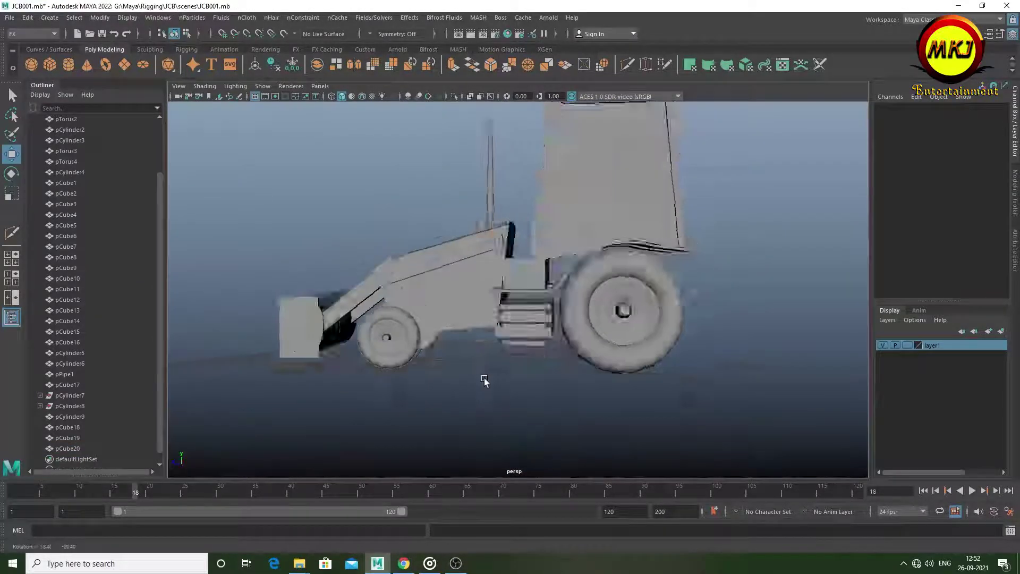
{"action": "scroll", "coordinate": [366, 387], "scroll_direction": "up", "scroll_amount": 2}
{"action": "left_click_drag", "start_coordinate": [365, 391], "coordinate": [285, 364], "text": "alt"}
{"action": "scroll", "coordinate": [392, 321], "scroll_direction": "up", "scroll_amount": 3}
{"action": "left_click", "coordinate": [392, 320]}
{"action": "scroll", "coordinate": [433, 239], "scroll_direction": "up", "scroll_amount": 3}
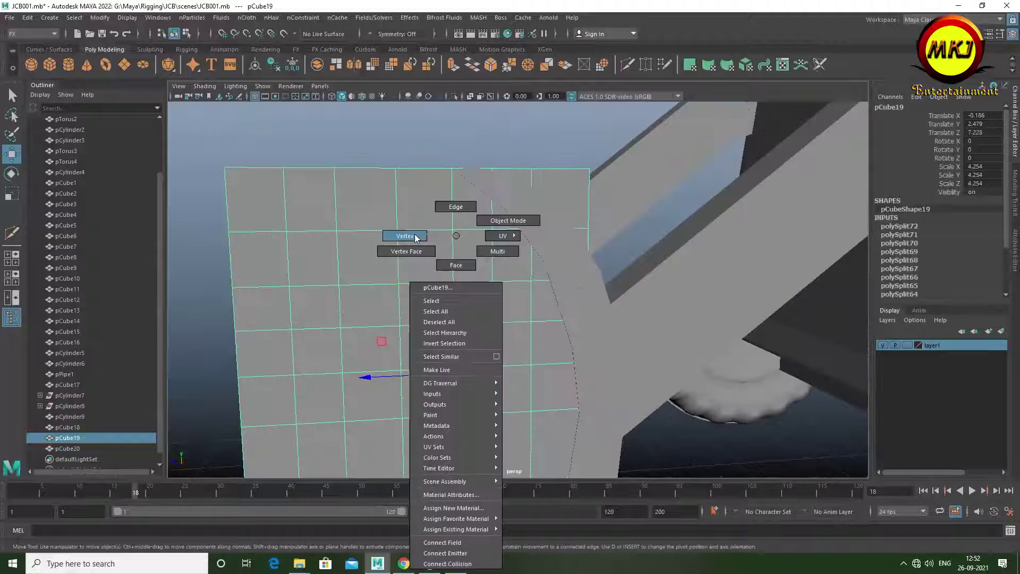
{"action": "right_click_drag", "start_coordinate": [433, 239], "coordinate": [405, 237]}
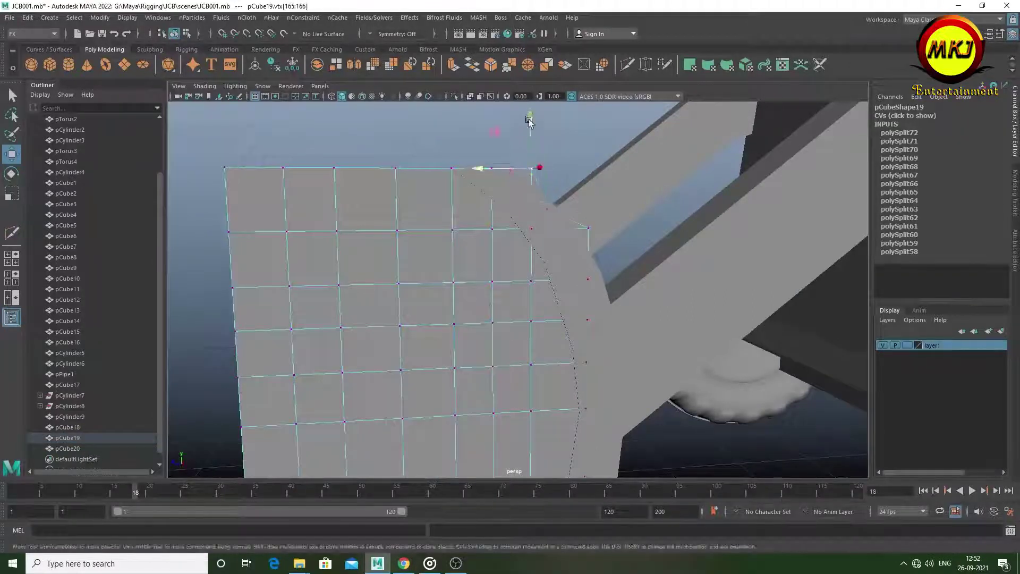
Select vertices along the side plate's edge and corner and delete them
{"action": "mouse_move", "coordinate": [503, 180]}
{"action": "left_mouse_down", "text": "alt"}
{"action": "mouse_move", "coordinate": [519, 234]}
{"action": "mouse_move", "coordinate": [549, 208]}
{"action": "mouse_move", "coordinate": [577, 330]}
{"action": "mouse_move", "coordinate": [542, 272]}
{"action": "left_mouse_up", "text": "alt"}
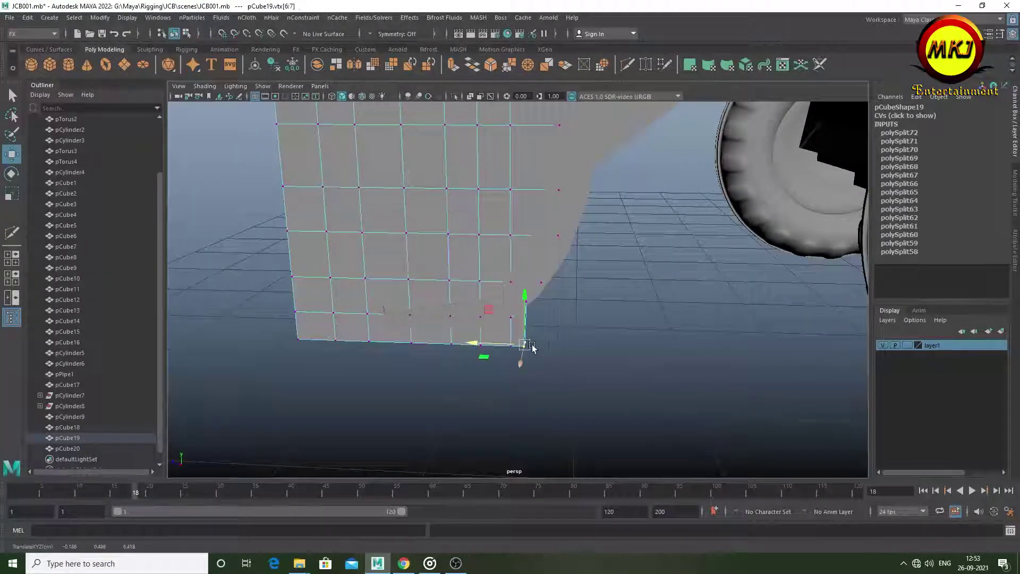
{"action": "mouse_move", "coordinate": [513, 261]}
{"action": "right_mouse_down", "text": "alt"}
{"action": "mouse_move", "coordinate": [576, 352]}
{"action": "mouse_move", "coordinate": [510, 293]}
{"action": "right_mouse_up", "text": "alt"}
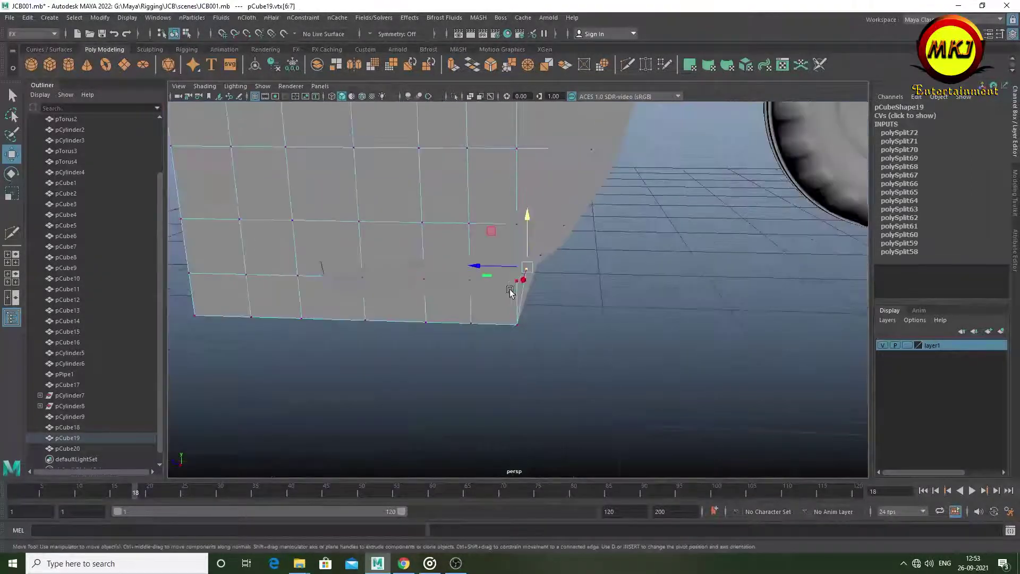
{"action": "middle_click_drag", "start_coordinate": [504, 346], "coordinate": [536, 282], "text": "alt"}
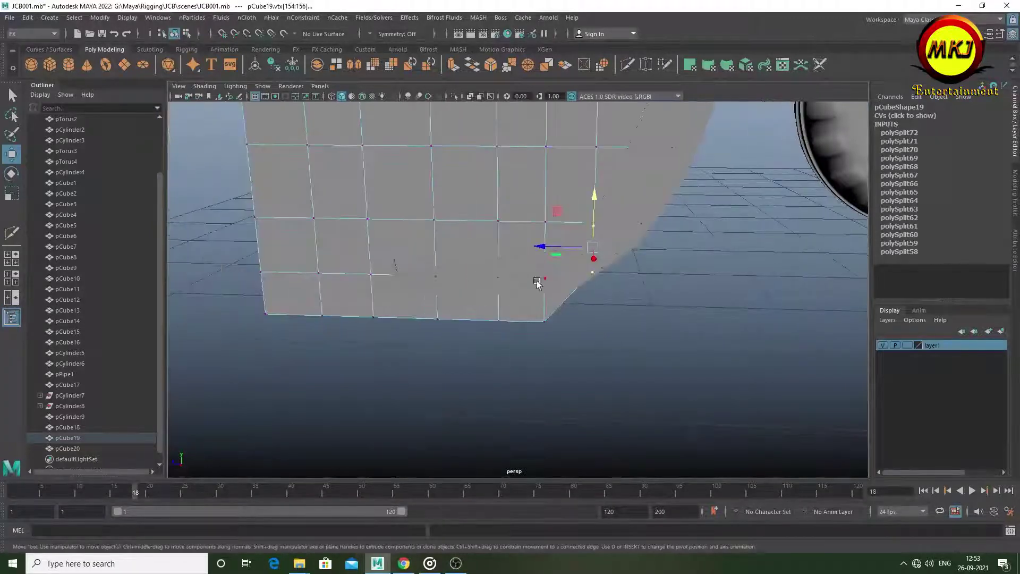
{"action": "middle_click_drag", "start_coordinate": [546, 234], "coordinate": [573, 237], "text": "alt"}
{"action": "left_click", "coordinate": [525, 244]}
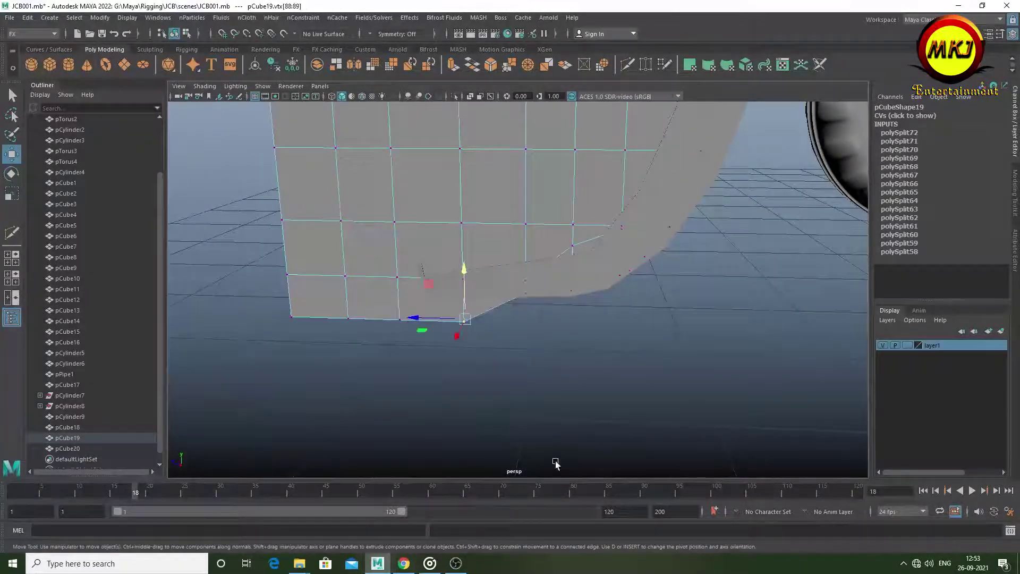
{"action": "scroll", "coordinate": [462, 278], "scroll_direction": "down", "scroll_amount": 3}
{"action": "scroll", "coordinate": [452, 281], "scroll_direction": "down", "scroll_amount": 2}
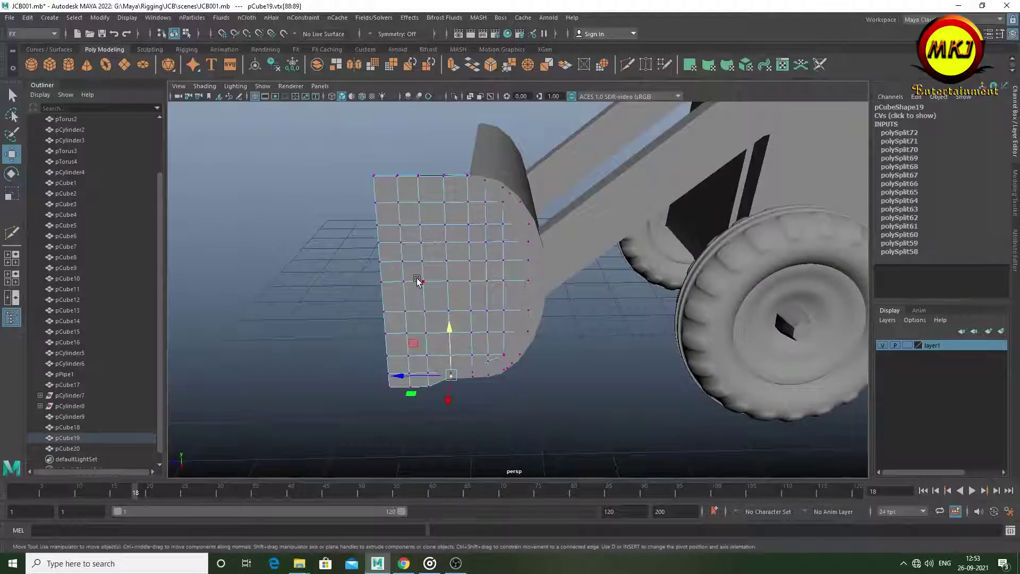
{"action": "key", "text": "Delete"}
Select the plate's bottom corner vertices and shift its top vertices left
{"action": "left_click_drag", "start_coordinate": [391, 198], "coordinate": [462, 296], "text": "alt"}
{"action": "key", "text": "F9"}
{"action": "mouse_move", "coordinate": [352, 266]}
{"action": "left_mouse_down"}
{"action": "mouse_move", "coordinate": [394, 276]}
{"action": "mouse_move", "coordinate": [501, 349]}
{"action": "mouse_move", "coordinate": [546, 353]}
{"action": "mouse_move", "coordinate": [434, 339]}
{"action": "mouse_move", "coordinate": [330, 345]}
{"action": "mouse_move", "coordinate": [400, 325]}
{"action": "mouse_move", "coordinate": [397, 350]}
{"action": "left_mouse_up"}
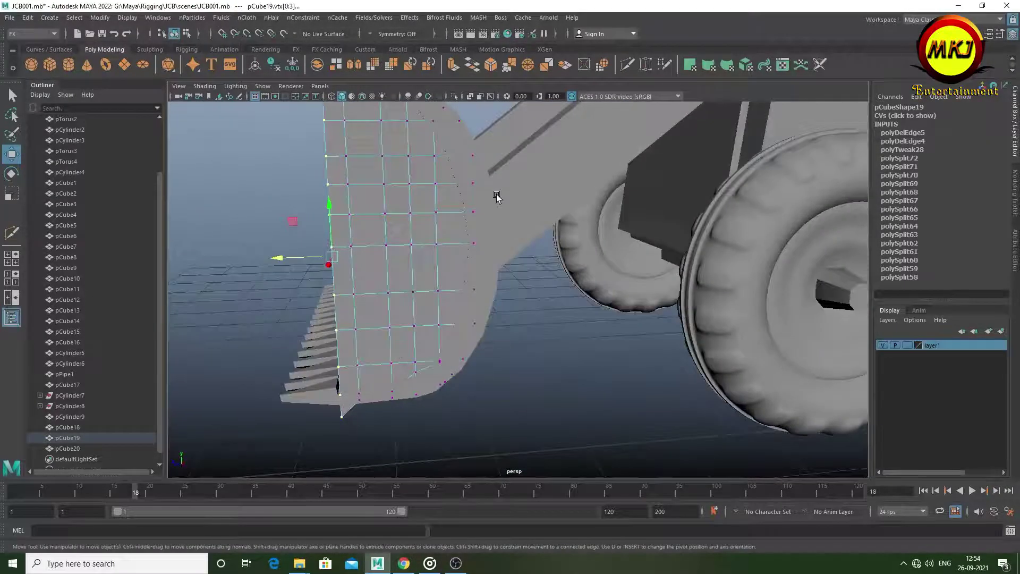
{"action": "left_click_drag", "start_coordinate": [348, 320], "coordinate": [366, 255], "text": "alt"}
{"action": "left_click", "coordinate": [375, 182]}
{"action": "mouse_move", "coordinate": [376, 183]}
{"action": "left_mouse_down", "text": "alt"}
{"action": "mouse_move", "coordinate": [403, 234]}
{"action": "mouse_move", "coordinate": [336, 182]}
{"action": "left_mouse_up", "text": "alt"}
{"action": "mouse_move", "coordinate": [379, 208]}
{"action": "left_mouse_down"}
{"action": "mouse_move", "coordinate": [314, 217]}
{"action": "mouse_move", "coordinate": [346, 263]}
{"action": "left_mouse_up"}
{"action": "scroll", "coordinate": [325, 212], "scroll_direction": "up", "scroll_amount": 3}
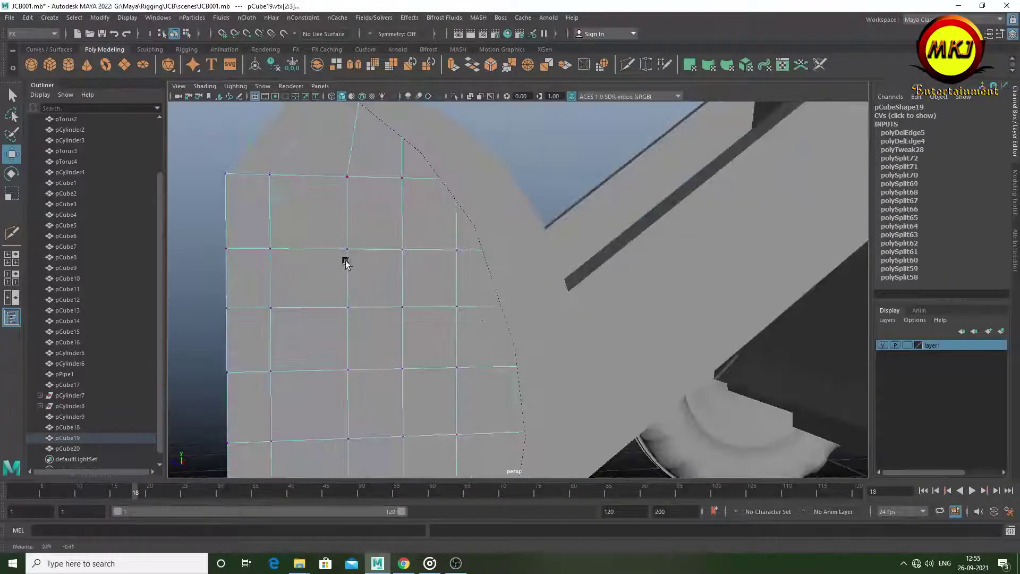
{"action": "scroll", "coordinate": [297, 207], "scroll_direction": "down", "scroll_amount": 5}
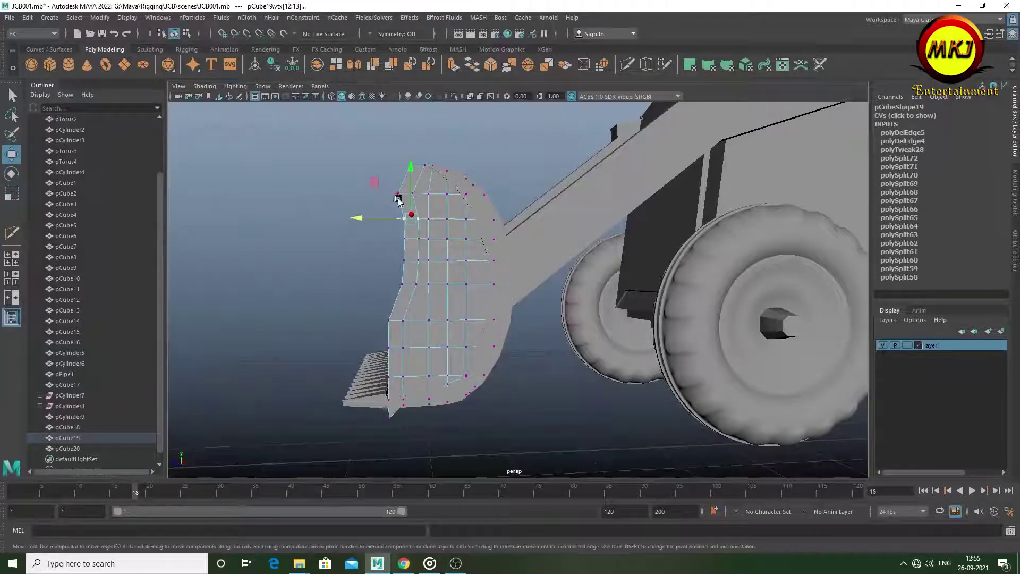
Select vertex pairs on the plate's edge and nudge them slightly left
{"action": "left_click_drag", "start_coordinate": [352, 192], "coordinate": [382, 269], "text": "alt"}
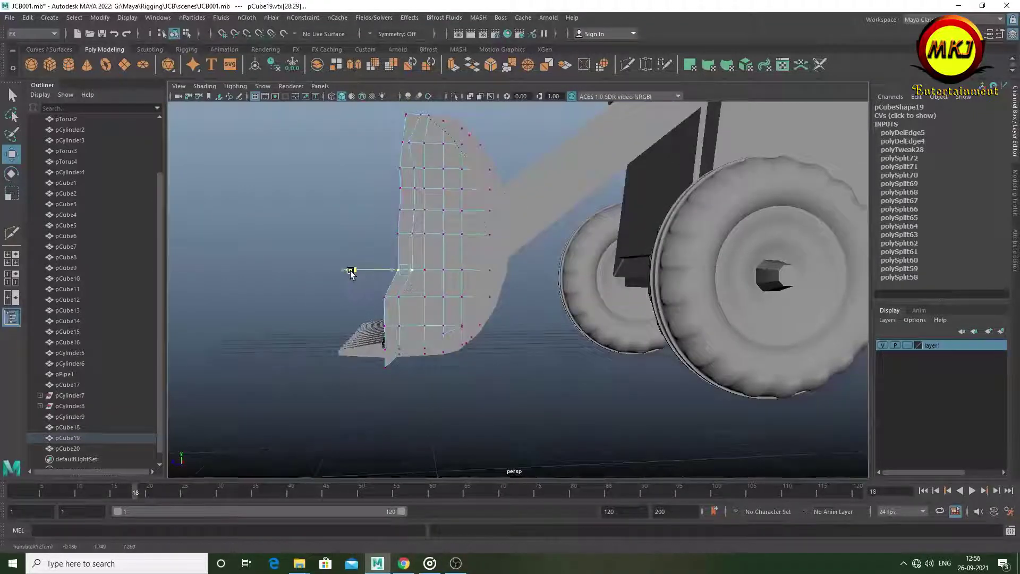
{"action": "mouse_move", "coordinate": [338, 299]}
{"action": "left_mouse_down", "text": "alt"}
{"action": "mouse_move", "coordinate": [357, 284]}
{"action": "mouse_move", "coordinate": [346, 374]}
{"action": "left_mouse_up", "text": "alt"}
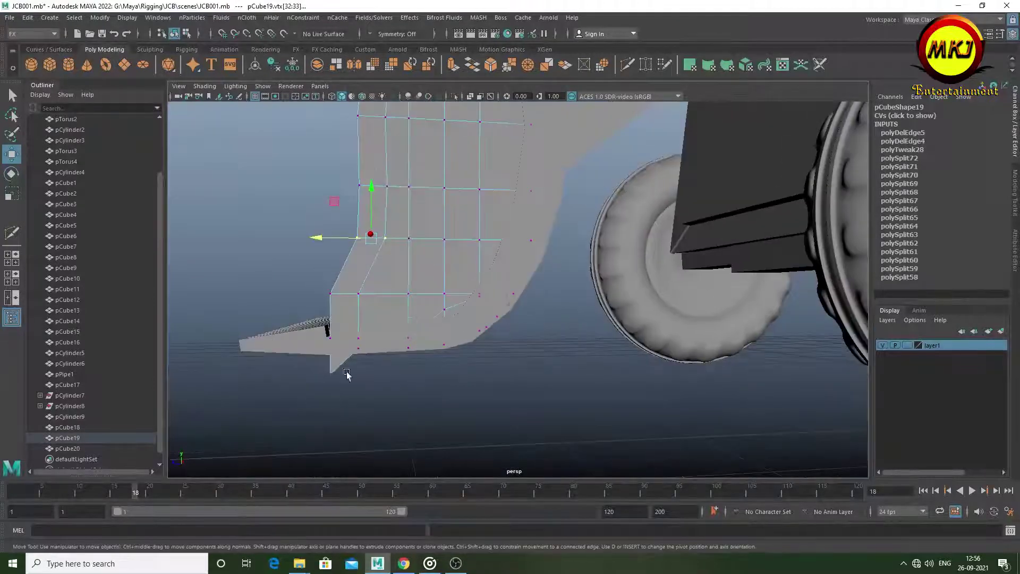
{"action": "mouse_move", "coordinate": [330, 291]}
{"action": "left_mouse_down"}
{"action": "mouse_move", "coordinate": [340, 308]}
{"action": "mouse_move", "coordinate": [290, 312]}
{"action": "left_mouse_up"}
{"action": "mouse_move", "coordinate": [396, 310]}
{"action": "left_mouse_down", "text": "alt"}
{"action": "mouse_move", "coordinate": [345, 329]}
{"action": "mouse_move", "coordinate": [371, 319]}
{"action": "mouse_move", "coordinate": [388, 343]}
{"action": "left_mouse_up", "text": "alt"}
{"action": "mouse_move", "coordinate": [401, 360]}
{"action": "left_mouse_down", "text": "alt"}
{"action": "mouse_move", "coordinate": [392, 313]}
{"action": "mouse_move", "coordinate": [380, 332]}
{"action": "mouse_move", "coordinate": [389, 350]}
{"action": "left_mouse_up", "text": "alt"}
{"action": "left_click_drag", "start_coordinate": [317, 234], "coordinate": [315, 234]}
Step the vertex selection along the plate's edge with the Up and Down arrows
{"action": "key", "text": "Up"}
{"action": "key", "text": "Up"}
{"action": "key", "text": "Up"}
{"action": "scroll", "coordinate": [329, 233], "scroll_direction": "up", "scroll_amount": 5}
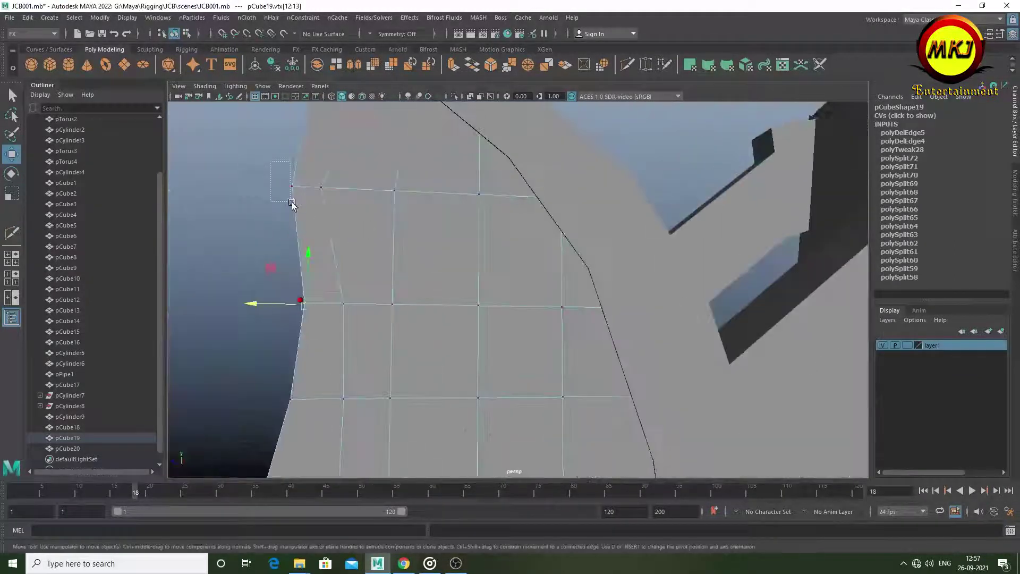
{"action": "scroll", "coordinate": [331, 273], "scroll_direction": "down", "scroll_amount": 6}
{"action": "scroll", "coordinate": [446, 271], "scroll_direction": "up", "scroll_amount": 2}
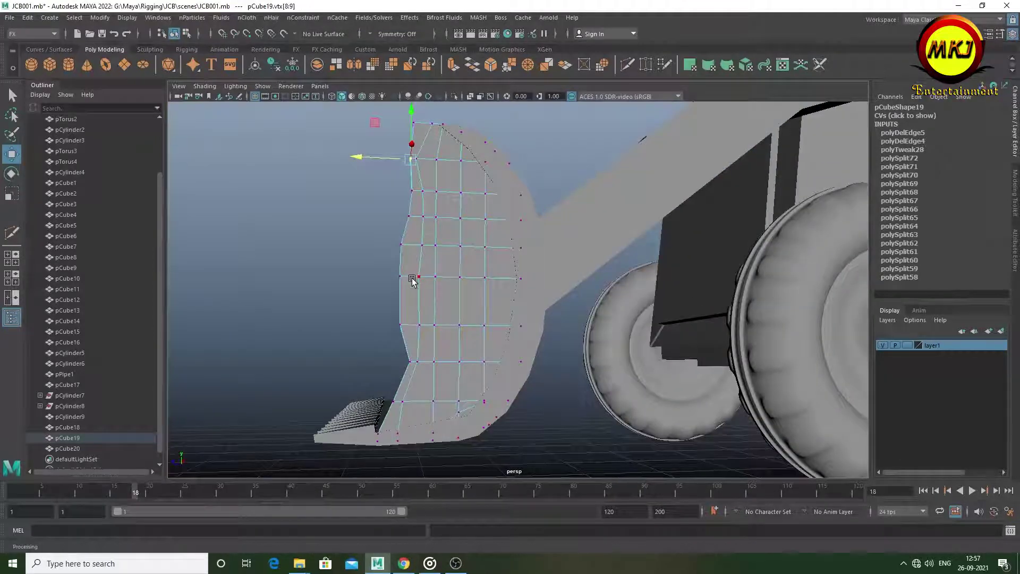
{"action": "scroll", "coordinate": [407, 302], "scroll_direction": "up", "scroll_amount": 3}
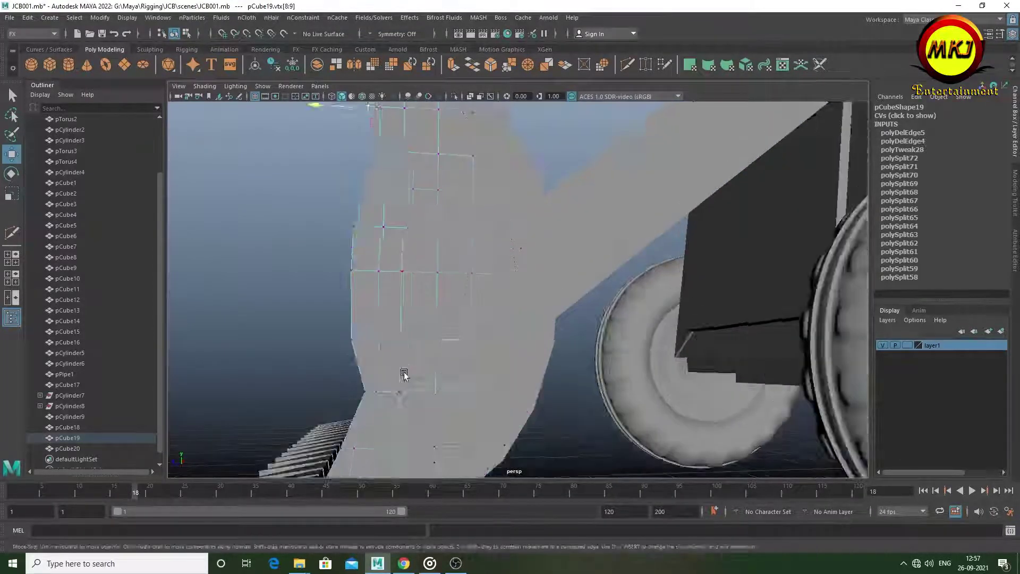
{"action": "scroll", "coordinate": [388, 319], "scroll_direction": "down", "scroll_amount": 3}
{"action": "key", "text": "Down"}
{"action": "key", "text": "Down"}
{"action": "key", "text": "Down"}
{"action": "scroll", "coordinate": [431, 313], "scroll_direction": "down", "scroll_amount": 2}
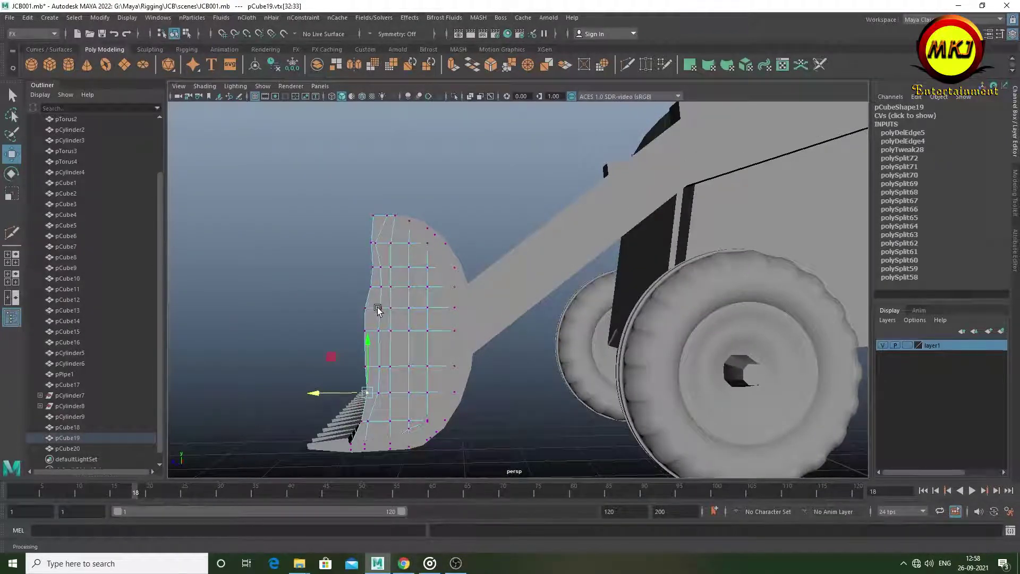
Select vertices along the bucket's left edge, then return to object mode
{"action": "mouse_move", "coordinate": [376, 310]}
{"action": "left_mouse_down", "text": "alt"}
{"action": "mouse_move", "coordinate": [394, 227]}
{"action": "mouse_move", "coordinate": [797, 216]}
{"action": "mouse_move", "coordinate": [492, 218]}
{"action": "mouse_move", "coordinate": [539, 276]}
{"action": "mouse_move", "coordinate": [547, 171]}
{"action": "mouse_move", "coordinate": [631, 325]}
{"action": "mouse_move", "coordinate": [571, 260]}
{"action": "mouse_move", "coordinate": [559, 327]}
{"action": "left_mouse_up", "text": "alt"}
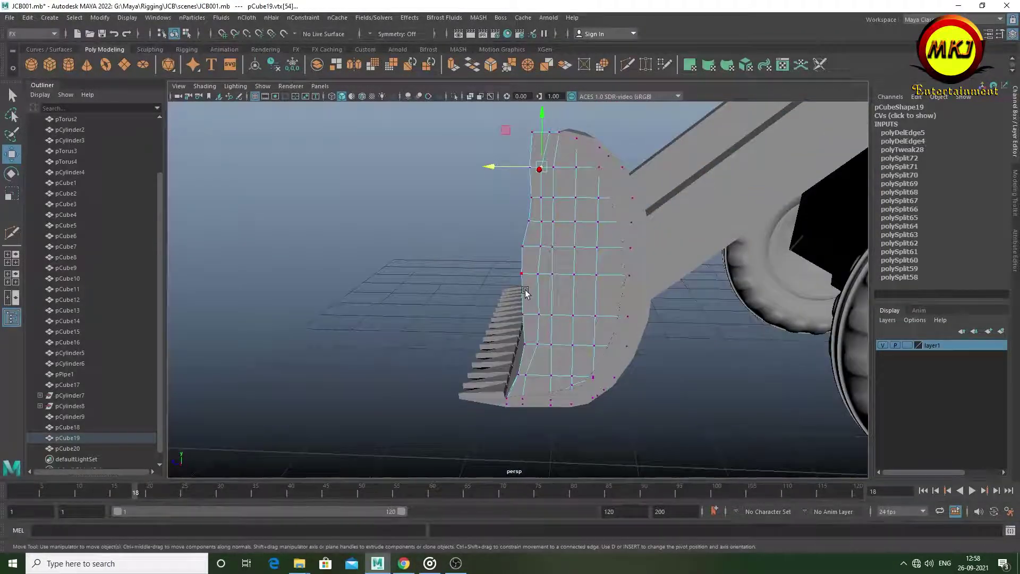
{"action": "mouse_move", "coordinate": [525, 293]}
{"action": "left_mouse_down"}
{"action": "mouse_move", "coordinate": [517, 314]}
{"action": "mouse_move", "coordinate": [570, 308]}
{"action": "mouse_move", "coordinate": [555, 349]}
{"action": "left_mouse_up"}
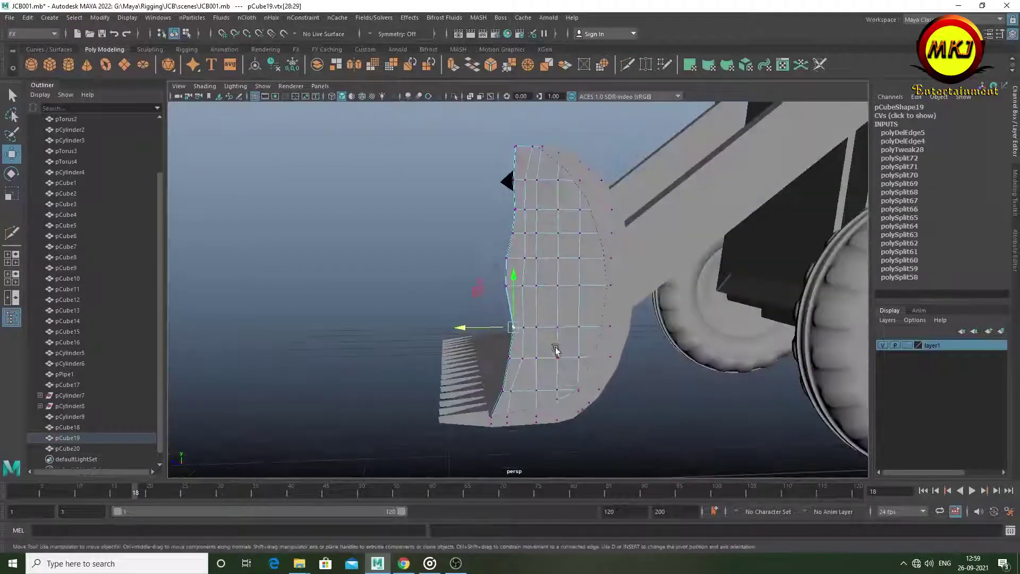
{"action": "left_click_drag", "start_coordinate": [456, 288], "coordinate": [494, 298], "text": "alt"}
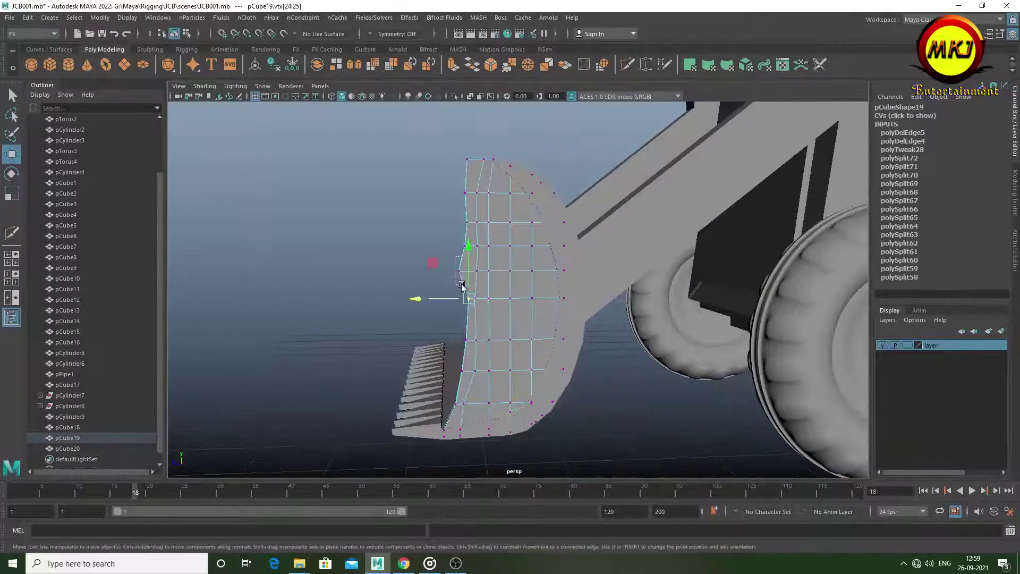
{"action": "right_click", "coordinate": [499, 235]}
{"action": "left_click", "coordinate": [531, 226]}
Orbit to a low side view of the bucket edge and check the pCube21 block
{"action": "mouse_move", "coordinate": [532, 226]}
{"action": "left_mouse_down", "text": "alt"}
{"action": "mouse_move", "coordinate": [715, 389]}
{"action": "mouse_move", "coordinate": [575, 365]}
{"action": "mouse_move", "coordinate": [519, 278]}
{"action": "mouse_move", "coordinate": [524, 265]}
{"action": "mouse_move", "coordinate": [372, 276]}
{"action": "left_mouse_up", "text": "alt"}
{"action": "right_click_drag", "start_coordinate": [306, 319], "coordinate": [306, 287]}
{"action": "left_click", "coordinate": [372, 273]}
{"action": "mouse_move", "coordinate": [371, 274]}
{"action": "left_mouse_down", "text": "alt"}
{"action": "mouse_move", "coordinate": [292, 406]}
{"action": "mouse_move", "coordinate": [285, 287]}
{"action": "mouse_move", "coordinate": [660, 290]}
{"action": "mouse_move", "coordinate": [583, 250]}
{"action": "left_mouse_up", "text": "alt"}
{"action": "mouse_move", "coordinate": [548, 185]}
{"action": "left_mouse_down", "text": "alt"}
{"action": "mouse_move", "coordinate": [482, 319]}
{"action": "mouse_move", "coordinate": [412, 269]}
{"action": "left_mouse_up", "text": "alt"}
{"action": "right_click_drag", "start_coordinate": [412, 268], "coordinate": [457, 286]}
{"action": "mouse_move", "coordinate": [456, 287]}
{"action": "left_mouse_down", "text": "alt"}
{"action": "mouse_move", "coordinate": [553, 340]}
{"action": "mouse_move", "coordinate": [553, 324]}
{"action": "mouse_move", "coordinate": [648, 358]}
{"action": "mouse_move", "coordinate": [432, 309]}
{"action": "mouse_move", "coordinate": [381, 417]}
{"action": "mouse_move", "coordinate": [502, 298]}
{"action": "mouse_move", "coordinate": [534, 365]}
{"action": "mouse_move", "coordinate": [623, 405]}
{"action": "mouse_move", "coordinate": [414, 319]}
{"action": "mouse_move", "coordinate": [562, 359]}
{"action": "mouse_move", "coordinate": [575, 352]}
{"action": "mouse_move", "coordinate": [528, 396]}
{"action": "left_mouse_up", "text": "alt"}
{"action": "left_click", "coordinate": [554, 324]}
{"action": "left_click", "coordinate": [503, 293]}
{"action": "scroll", "coordinate": [523, 385], "scroll_direction": "up", "scroll_amount": 5}
Frame both rear wheels and the leg's underside from a low angle
{"action": "scroll", "coordinate": [478, 390], "scroll_direction": "up", "scroll_amount": 3}
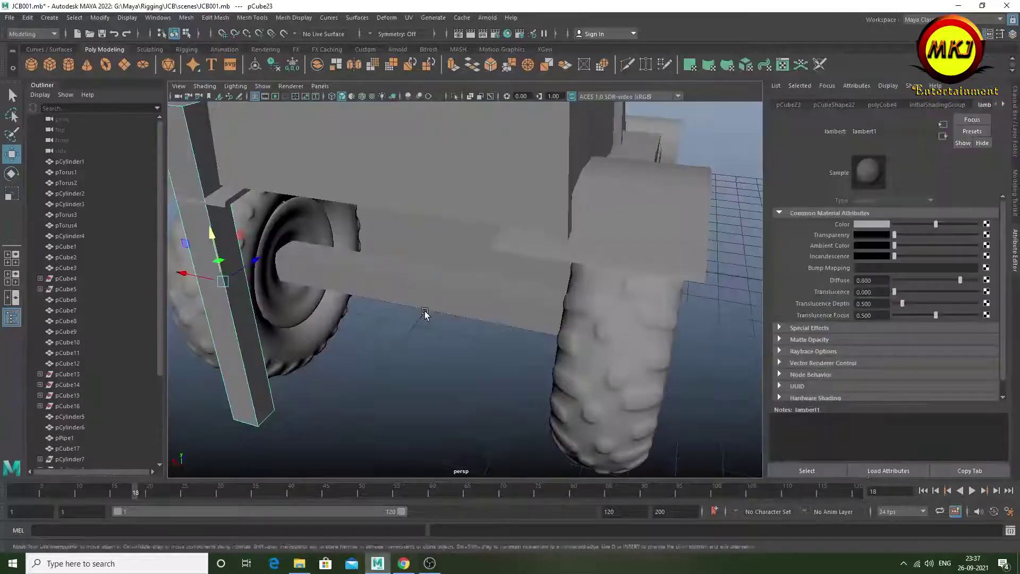
{"action": "mouse_move", "coordinate": [301, 286]}
{"action": "left_mouse_down", "text": "alt"}
{"action": "mouse_move", "coordinate": [428, 283]}
{"action": "mouse_move", "coordinate": [502, 330]}
{"action": "mouse_move", "coordinate": [376, 329]}
{"action": "mouse_move", "coordinate": [480, 324]}
{"action": "left_mouse_up", "text": "alt"}
{"action": "key", "text": "r"}
{"action": "key", "text": "w"}
{"action": "mouse_move", "coordinate": [426, 352]}
{"action": "left_mouse_down", "text": "alt"}
{"action": "mouse_move", "coordinate": [390, 353]}
{"action": "mouse_move", "coordinate": [387, 340]}
{"action": "left_mouse_up", "text": "alt"}
{"action": "key", "text": "ctrl+shift+x"}
{"action": "left_click", "coordinate": [10, 95]}
{"action": "right_click_drag", "start_coordinate": [387, 333], "coordinate": [397, 358]}
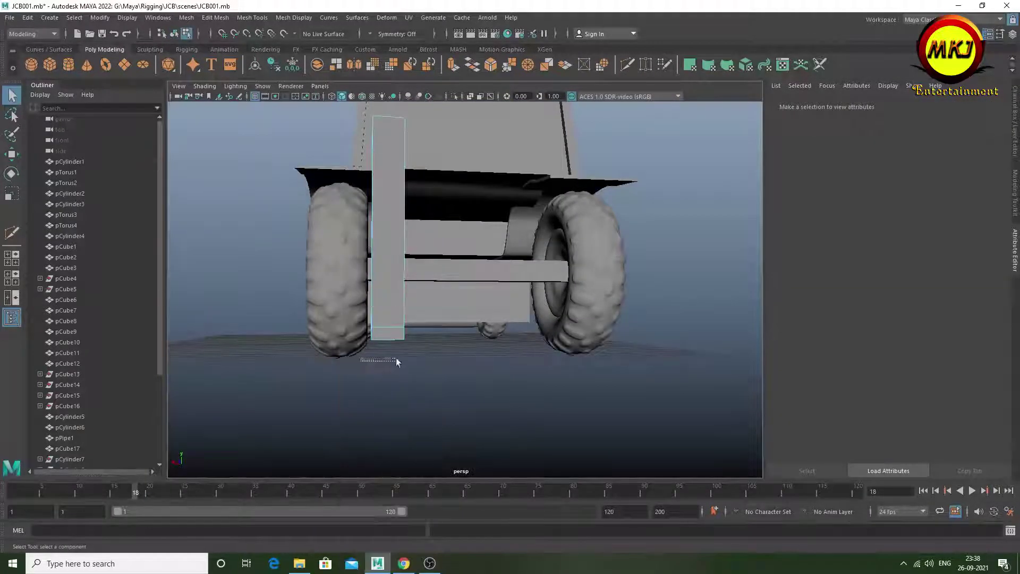
Extrude the leg's bottom face downward and return to object mode
{"action": "left_click", "coordinate": [390, 340]}
{"action": "key", "text": "ctrl+e"}
{"action": "left_click_drag", "start_coordinate": [391, 349], "coordinate": [362, 277], "text": "alt"}
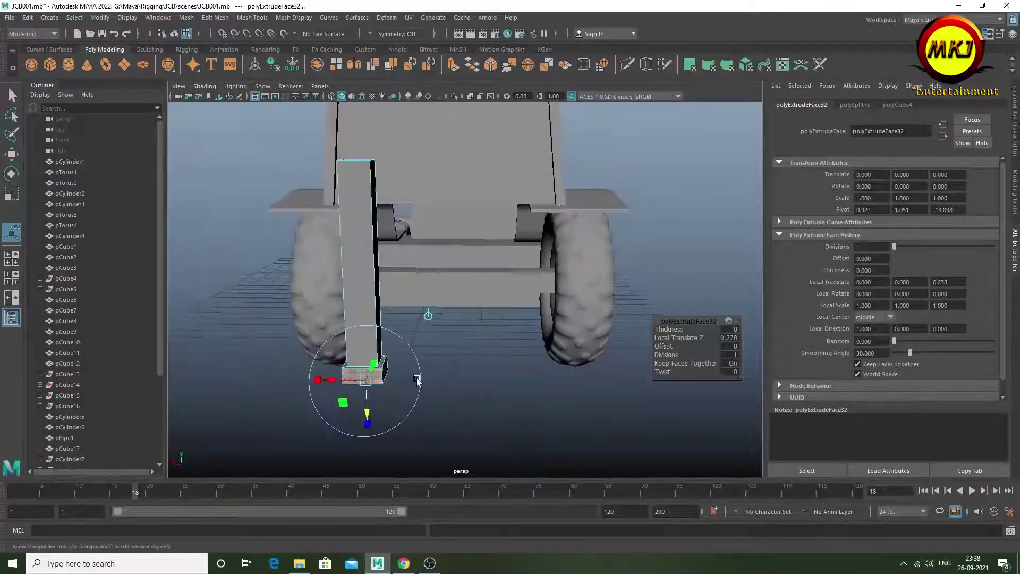
{"action": "key", "text": "w"}
{"action": "right_click", "coordinate": [362, 277]}
{"action": "left_click", "coordinate": [451, 359]}
Select the cylinder rod between the rear legs and look down on the rear frame
{"action": "mouse_move", "coordinate": [450, 360]}
{"action": "left_mouse_down", "text": "alt"}
{"action": "mouse_move", "coordinate": [418, 379]}
{"action": "mouse_move", "coordinate": [458, 330]}
{"action": "left_mouse_up", "text": "alt"}
{"action": "left_click", "coordinate": [337, 318]}
{"action": "mouse_move", "coordinate": [337, 319]}
{"action": "left_mouse_down", "text": "alt"}
{"action": "mouse_move", "coordinate": [484, 346]}
{"action": "mouse_move", "coordinate": [442, 338]}
{"action": "mouse_move", "coordinate": [425, 364]}
{"action": "mouse_move", "coordinate": [441, 396]}
{"action": "left_mouse_up", "text": "alt"}
{"action": "left_click", "coordinate": [425, 364]}
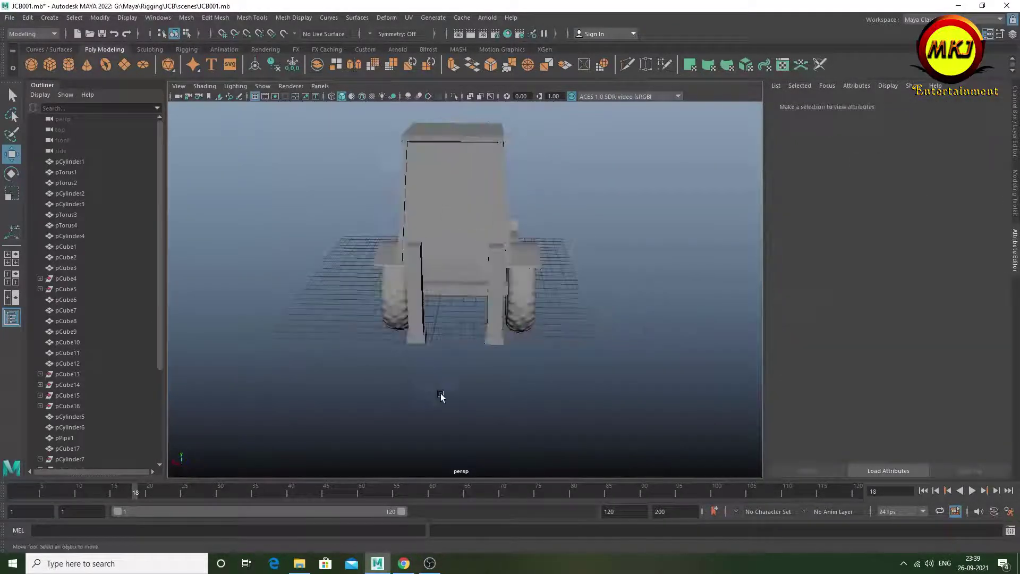
{"action": "scroll", "coordinate": [437, 396], "scroll_direction": "up", "scroll_amount": 3}
{"action": "left_click", "coordinate": [385, 230]}
{"action": "mouse_move", "coordinate": [385, 231]}
{"action": "left_mouse_down", "text": "alt"}
{"action": "mouse_move", "coordinate": [480, 333]}
{"action": "mouse_move", "coordinate": [446, 318]}
{"action": "left_mouse_up", "text": "alt"}
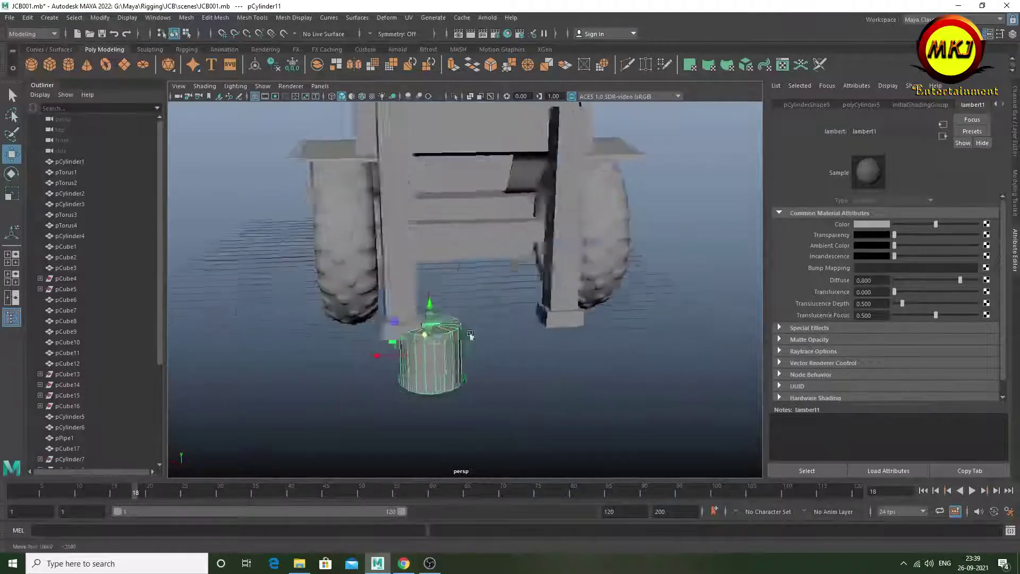
Scale pCylinder11 thin into a slim upright rod
{"action": "scroll", "coordinate": [443, 316], "scroll_direction": "up", "scroll_amount": 3}
{"action": "key", "text": "r"}
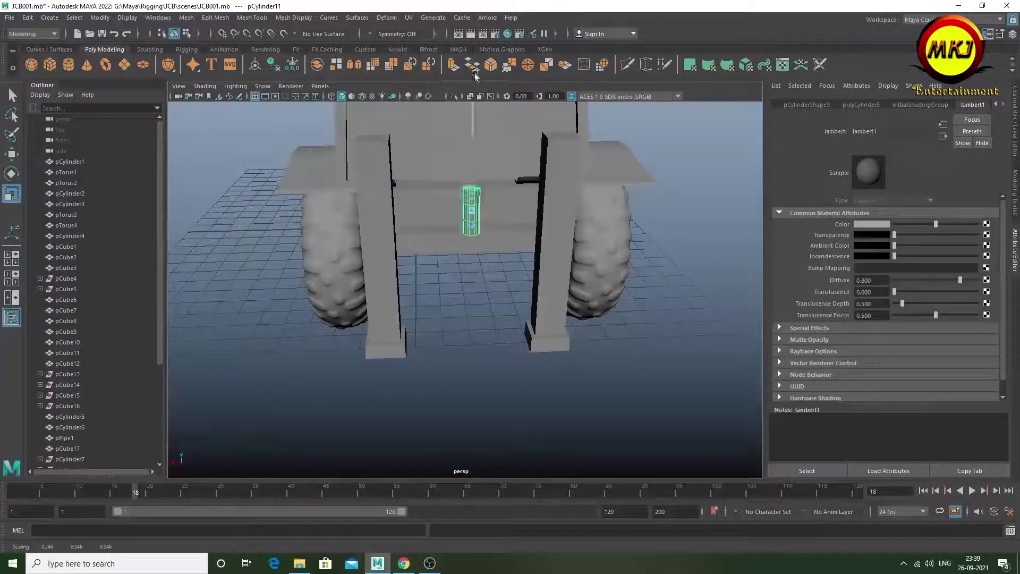
{"action": "mouse_move", "coordinate": [443, 316]}
{"action": "left_mouse_down", "text": "alt"}
{"action": "mouse_move", "coordinate": [498, 255]}
{"action": "mouse_move", "coordinate": [489, 366]}
{"action": "mouse_move", "coordinate": [451, 292]}
{"action": "mouse_move", "coordinate": [500, 303]}
{"action": "mouse_move", "coordinate": [487, 317]}
{"action": "mouse_move", "coordinate": [559, 299]}
{"action": "left_mouse_up", "text": "alt"}
{"action": "key", "text": "w"}
{"action": "key", "text": "r"}
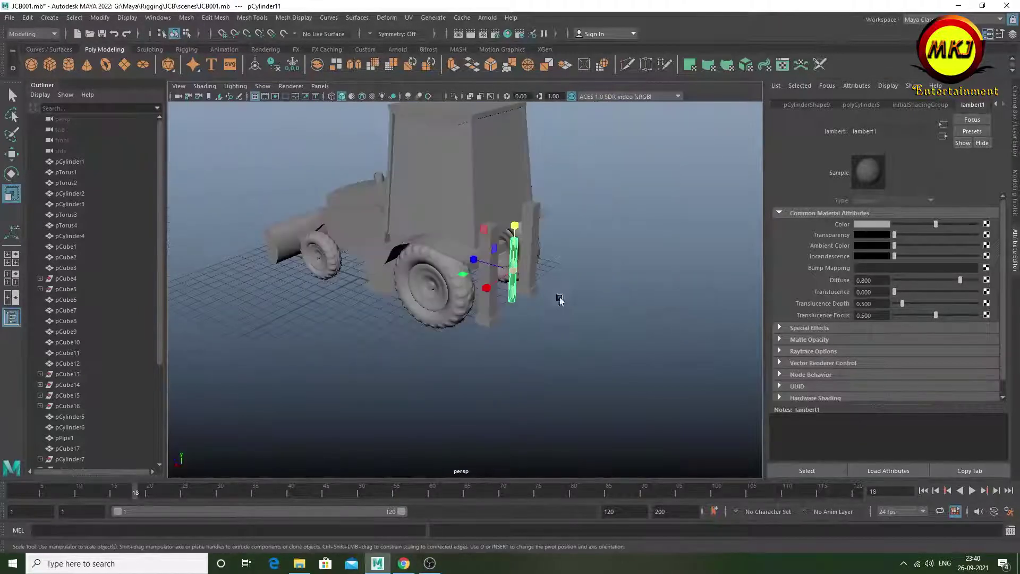
Create a new cube and stretch it into a long crossbar across the rear frame
{"action": "left_click", "coordinate": [50, 67]}
{"action": "key", "text": "w"}
{"action": "left_click_drag", "start_coordinate": [317, 301], "coordinate": [478, 298]}
{"action": "key", "text": "f"}
{"action": "scroll", "coordinate": [348, 321], "scroll_direction": "down", "scroll_amount": 3}
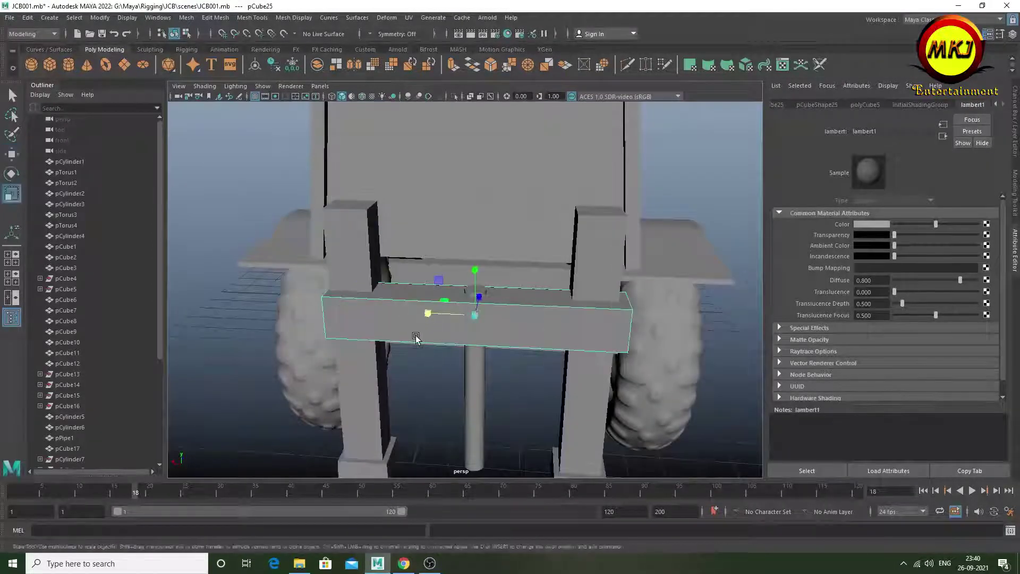
{"action": "mouse_move", "coordinate": [348, 322]}
{"action": "left_mouse_down", "text": "alt"}
{"action": "mouse_move", "coordinate": [472, 387]}
{"action": "mouse_move", "coordinate": [373, 432]}
{"action": "left_mouse_up", "text": "alt"}
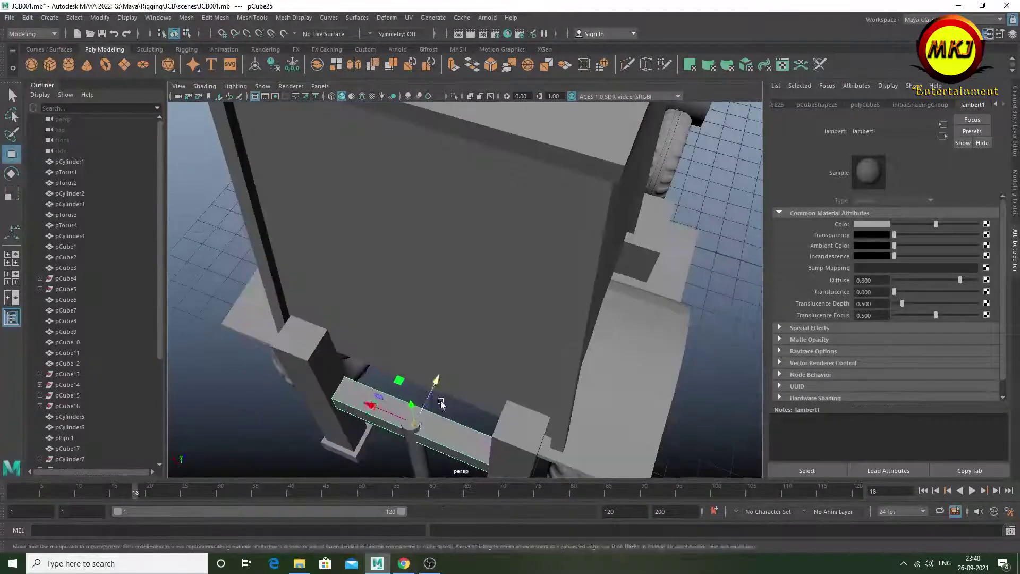
{"action": "key", "text": "r"}
{"action": "key", "text": "w"}
{"action": "mouse_move", "coordinate": [339, 390]}
{"action": "left_mouse_down", "text": "alt"}
{"action": "mouse_move", "coordinate": [424, 410]}
{"action": "mouse_move", "coordinate": [467, 398]}
{"action": "mouse_move", "coordinate": [566, 360]}
{"action": "mouse_move", "coordinate": [521, 352]}
{"action": "mouse_move", "coordinate": [505, 326]}
{"action": "mouse_move", "coordinate": [578, 346]}
{"action": "mouse_move", "coordinate": [551, 326]}
{"action": "left_mouse_up", "text": "alt"}
Duplicate the crossbar, undo once, and clear the selection
{"action": "key", "text": "ctrl+d"}
{"action": "key", "text": "ctrl+z"}
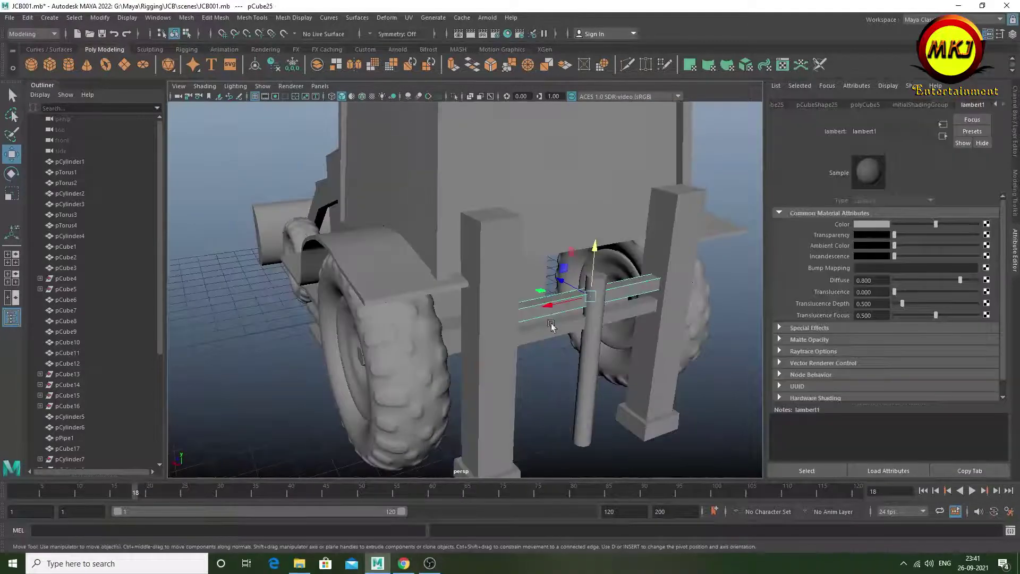
{"action": "left_click", "coordinate": [530, 365]}
{"action": "mouse_move", "coordinate": [530, 364]}
{"action": "left_mouse_down", "text": "alt"}
{"action": "mouse_move", "coordinate": [585, 386]}
{"action": "mouse_move", "coordinate": [413, 337]}
{"action": "mouse_move", "coordinate": [462, 346]}
{"action": "mouse_move", "coordinate": [325, 349]}
{"action": "mouse_move", "coordinate": [549, 393]}
{"action": "mouse_move", "coordinate": [439, 313]}
{"action": "mouse_move", "coordinate": [478, 298]}
{"action": "mouse_move", "coordinate": [406, 289]}
{"action": "mouse_move", "coordinate": [566, 317]}
{"action": "left_mouse_up", "text": "alt"}
Scale the selected block into a tall thin post and adjust its X width
{"action": "left_click", "coordinate": [417, 307]}
{"action": "key", "text": "r"}
{"action": "mouse_move", "coordinate": [502, 247]}
{"action": "left_mouse_down"}
{"action": "mouse_move", "coordinate": [502, 212]}
{"action": "mouse_move", "coordinate": [447, 299]}
{"action": "mouse_move", "coordinate": [592, 357]}
{"action": "mouse_move", "coordinate": [411, 249]}
{"action": "mouse_move", "coordinate": [478, 325]}
{"action": "left_mouse_up"}
{"action": "key", "text": "w"}
{"action": "middle_click_drag", "start_coordinate": [489, 317], "coordinate": [523, 318], "text": "alt"}
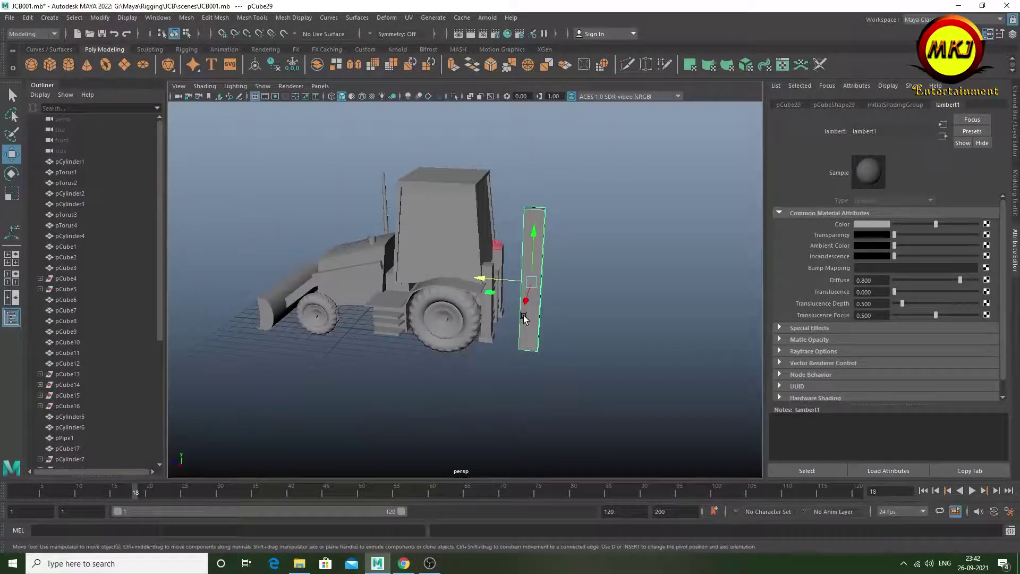
{"action": "key", "text": "r"}
{"action": "mouse_move", "coordinate": [482, 281]}
{"action": "left_mouse_down"}
{"action": "mouse_move", "coordinate": [464, 278]}
{"action": "mouse_move", "coordinate": [575, 339]}
{"action": "mouse_move", "coordinate": [537, 338]}
{"action": "left_mouse_up"}
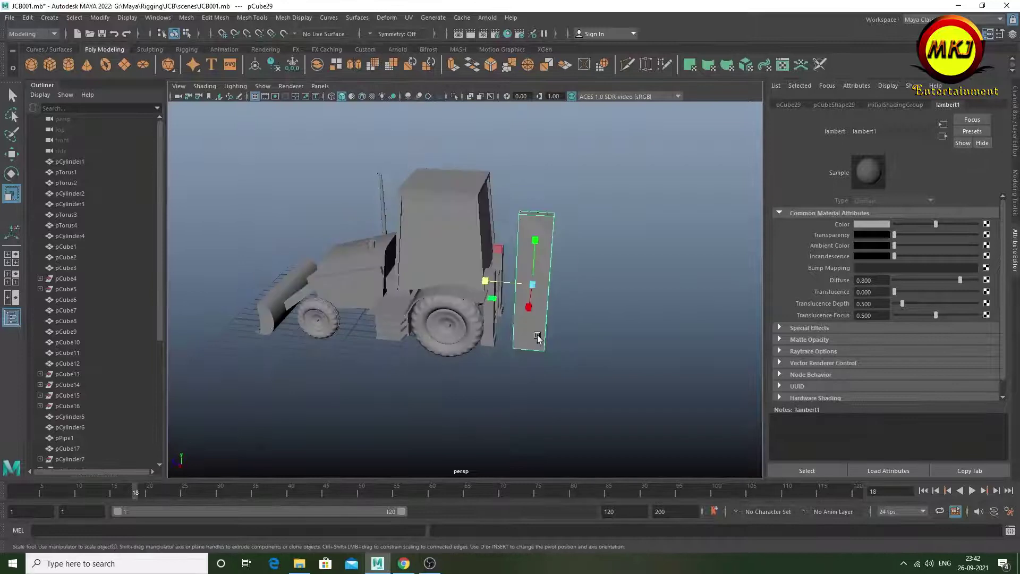
{"action": "mouse_move", "coordinate": [626, 319]}
{"action": "left_mouse_down", "text": "alt"}
{"action": "mouse_move", "coordinate": [392, 335]}
{"action": "mouse_move", "coordinate": [581, 308]}
{"action": "mouse_move", "coordinate": [547, 350]}
{"action": "left_mouse_up", "text": "alt"}
{"action": "right_click_drag", "start_coordinate": [547, 351], "coordinate": [542, 359], "text": "shift"}
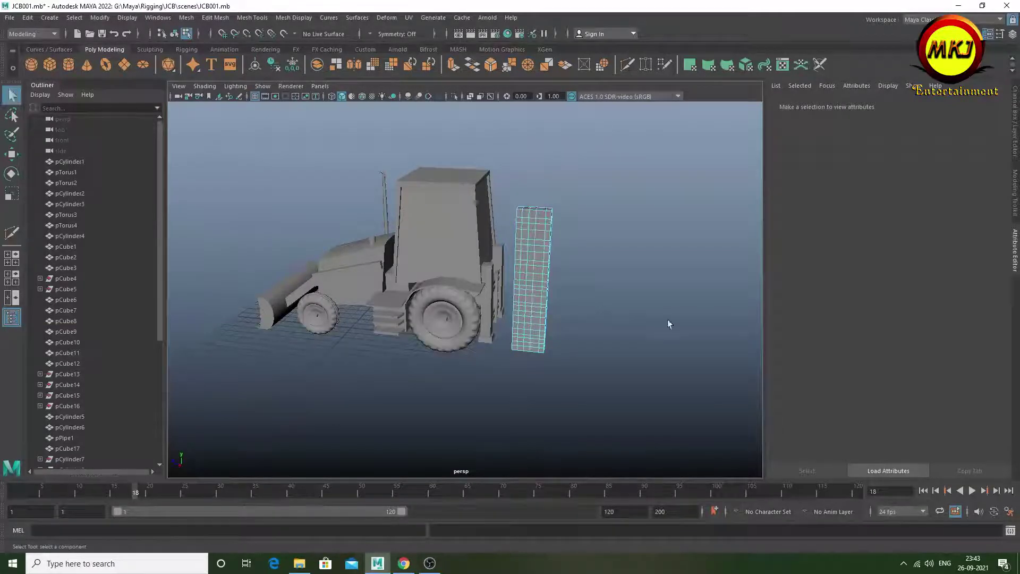
Raise the slab's bottom-edge vertices near the right corner to curve its bottom edge
{"action": "scroll", "coordinate": [538, 384], "scroll_direction": "up", "scroll_amount": 3}
{"action": "scroll", "coordinate": [530, 379], "scroll_direction": "up", "scroll_amount": 2}
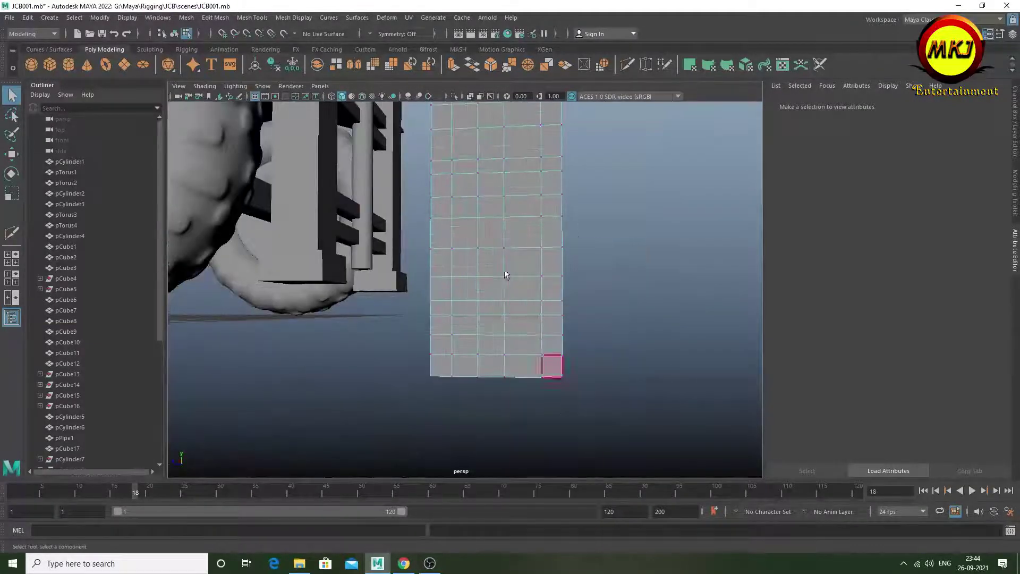
{"action": "left_click", "coordinate": [546, 380]}
{"action": "key", "text": "w"}
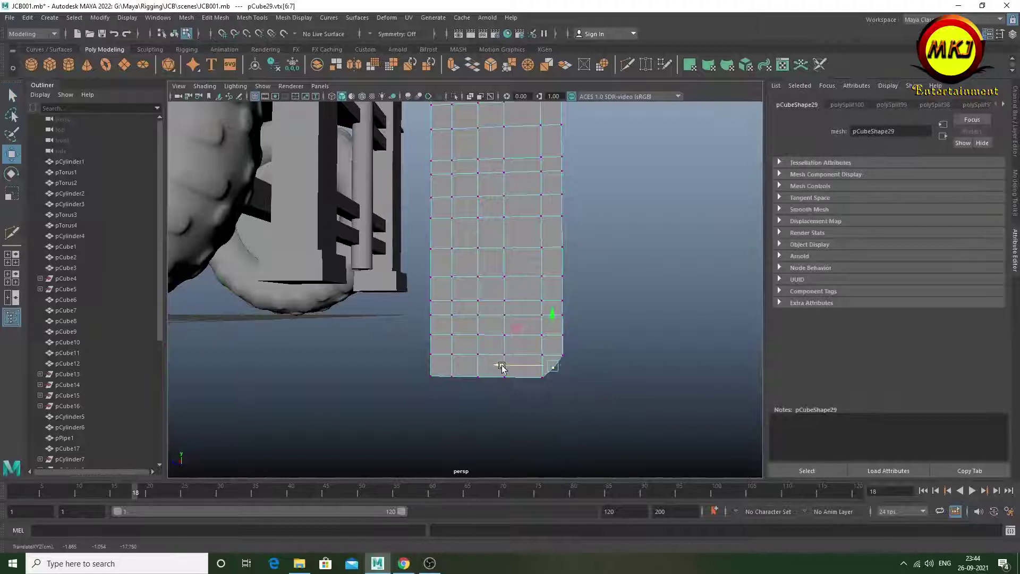
{"action": "left_click", "coordinate": [542, 375]}
{"action": "left_click", "coordinate": [506, 371]}
{"action": "left_click", "coordinate": [479, 376]}
{"action": "left_click_drag", "start_coordinate": [479, 376], "coordinate": [479, 366]}
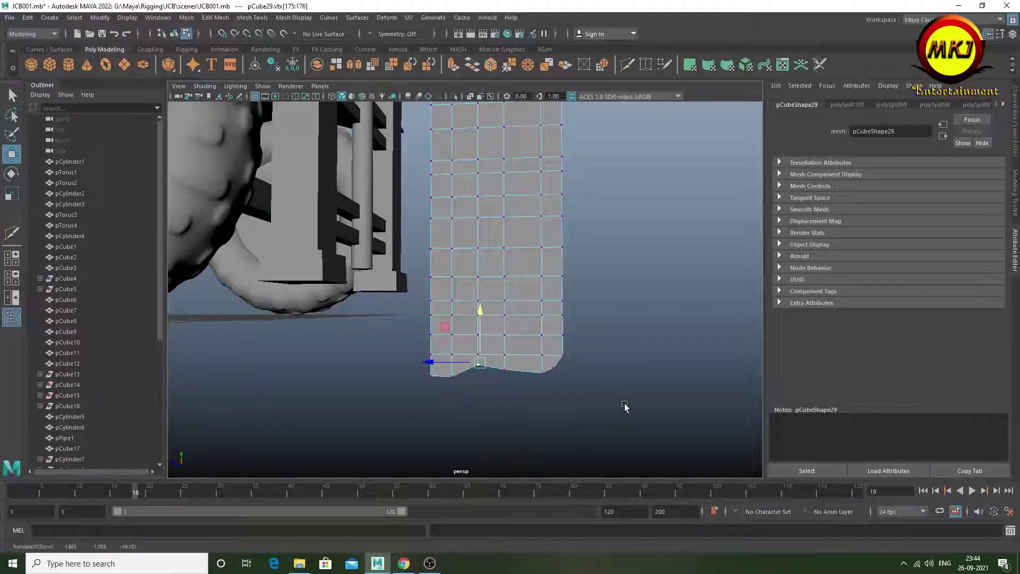
{"action": "left_click", "coordinate": [504, 372]}
{"action": "left_click_drag", "start_coordinate": [505, 321], "coordinate": [509, 309]}
Raise and shift the bottom-left corner vertex and its neighbour to round the lower corner
{"action": "left_click", "coordinate": [432, 375]}
{"action": "left_click_drag", "start_coordinate": [435, 332], "coordinate": [434, 320]}
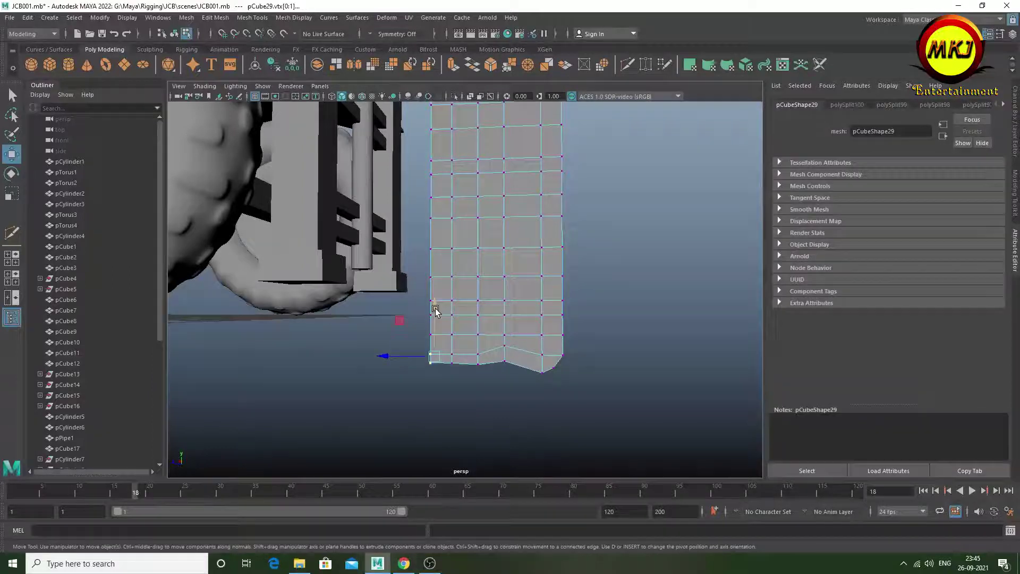
{"action": "left_click_drag", "start_coordinate": [396, 354], "coordinate": [448, 360]}
{"action": "left_click", "coordinate": [473, 392]}
{"action": "left_click", "coordinate": [467, 355]}
{"action": "left_click_drag", "start_coordinate": [470, 318], "coordinate": [471, 291]}
{"action": "scroll", "coordinate": [513, 381], "scroll_direction": "up", "scroll_amount": 3}
{"action": "scroll", "coordinate": [439, 323], "scroll_direction": "down", "scroll_amount": 2}
{"action": "scroll", "coordinate": [471, 346], "scroll_direction": "down", "scroll_amount": 3}
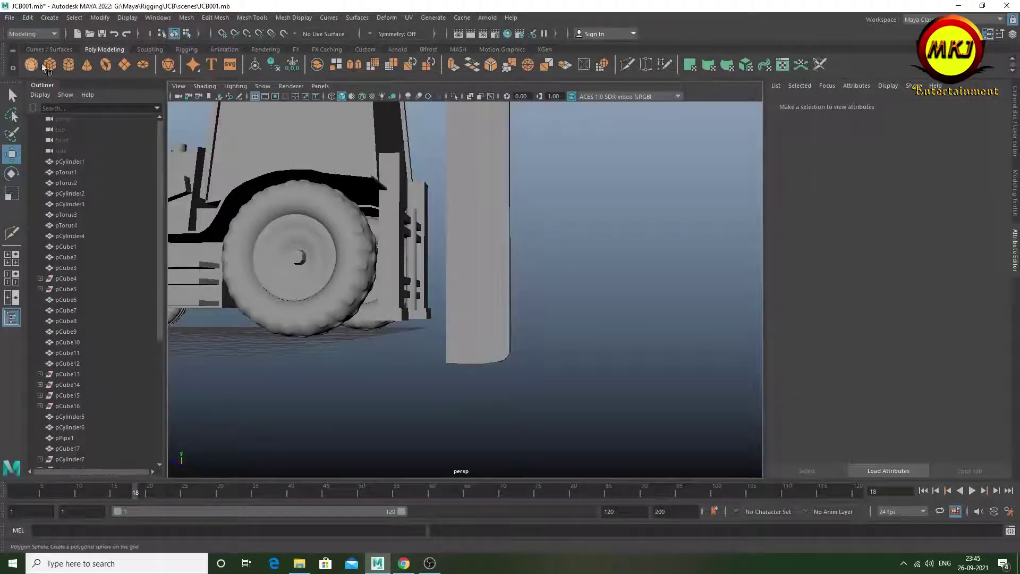
{"action": "scroll", "coordinate": [372, 319], "scroll_direction": "down", "scroll_amount": 5}
Create a polygon sphere and move it up against the slab's lower corner
{"action": "left_click", "coordinate": [319, 314]}
{"action": "mouse_move", "coordinate": [302, 323]}
{"action": "left_mouse_down", "text": "alt"}
{"action": "mouse_move", "coordinate": [433, 392]}
{"action": "mouse_move", "coordinate": [387, 382]}
{"action": "mouse_move", "coordinate": [346, 346]}
{"action": "mouse_move", "coordinate": [458, 344]}
{"action": "mouse_move", "coordinate": [484, 294]}
{"action": "mouse_move", "coordinate": [434, 389]}
{"action": "left_mouse_up", "text": "alt"}
{"action": "mouse_move", "coordinate": [457, 300]}
{"action": "left_mouse_down"}
{"action": "mouse_move", "coordinate": [419, 246]}
{"action": "mouse_move", "coordinate": [455, 275]}
{"action": "left_mouse_up"}
Scale the sphere tall and Boolean-subtract it from the slab to cut a curved notch
{"action": "key", "text": "r"}
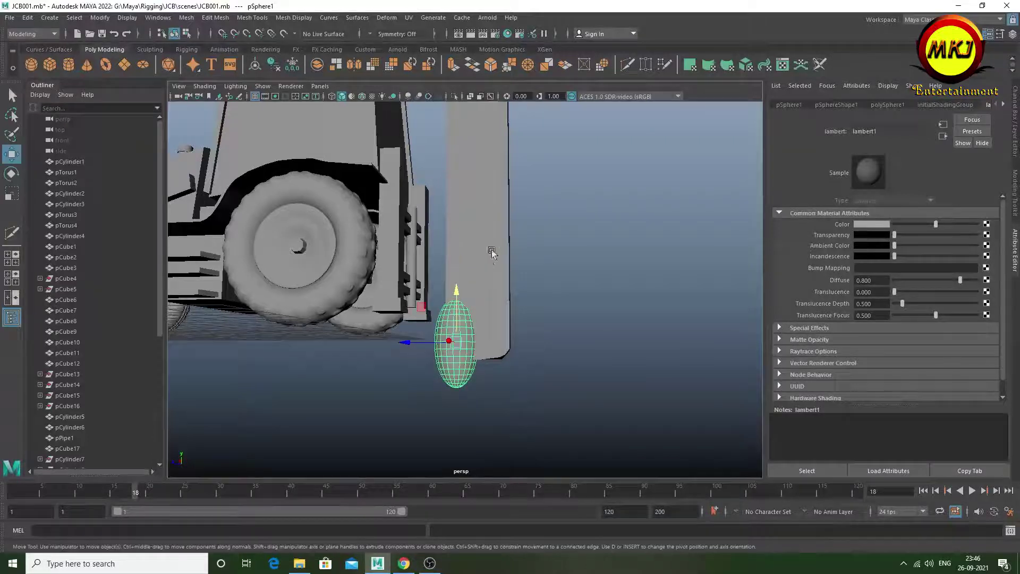
{"action": "right_click_drag", "start_coordinate": [454, 274], "coordinate": [447, 397]}
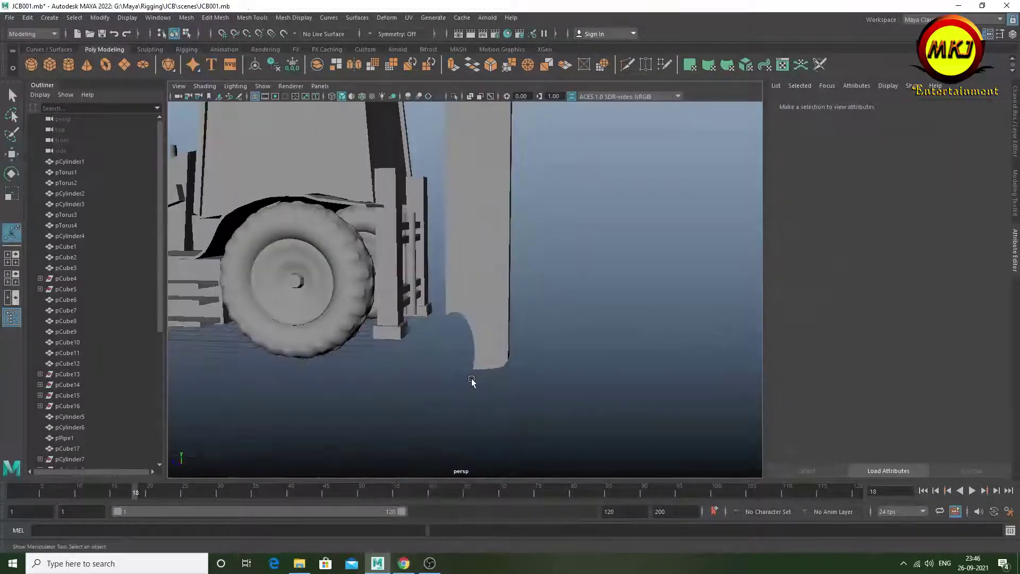
{"action": "left_click", "coordinate": [477, 340]}
{"action": "left_click_drag", "start_coordinate": [478, 340], "coordinate": [444, 277], "text": "alt"}
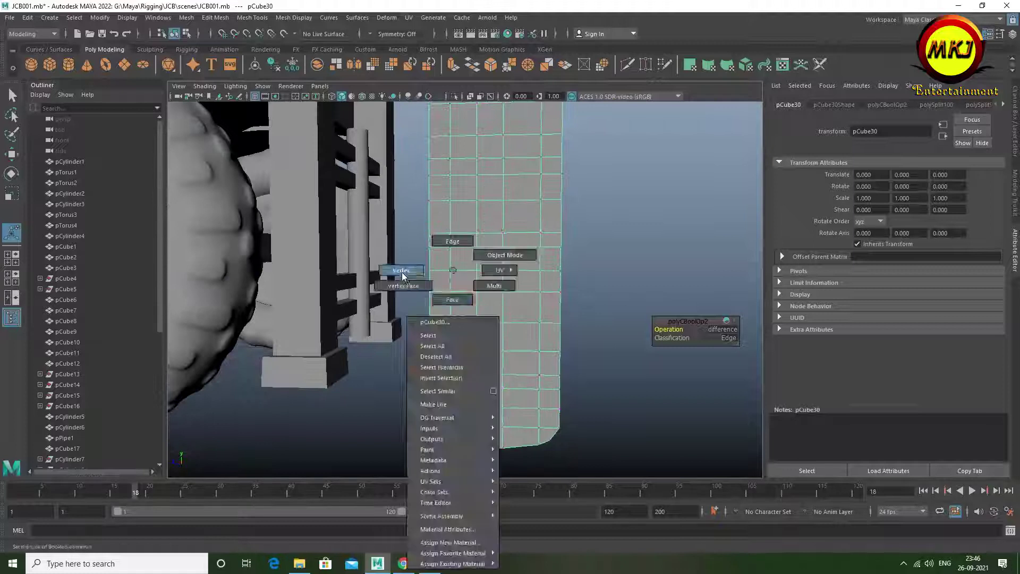
Select the vertices along the notch and move them to smooth its curve
{"action": "right_click_drag", "start_coordinate": [444, 276], "coordinate": [402, 272]}
{"action": "left_click_drag", "start_coordinate": [401, 272], "coordinate": [449, 325], "text": "alt"}
{"action": "mouse_move", "coordinate": [484, 390]}
{"action": "left_mouse_down"}
{"action": "mouse_move", "coordinate": [445, 317]}
{"action": "mouse_move", "coordinate": [456, 366]}
{"action": "mouse_move", "coordinate": [451, 265]}
{"action": "mouse_move", "coordinate": [454, 313]}
{"action": "mouse_move", "coordinate": [425, 298]}
{"action": "mouse_move", "coordinate": [437, 369]}
{"action": "left_mouse_up"}
{"action": "key", "text": "w"}
{"action": "left_click", "coordinate": [437, 379]}
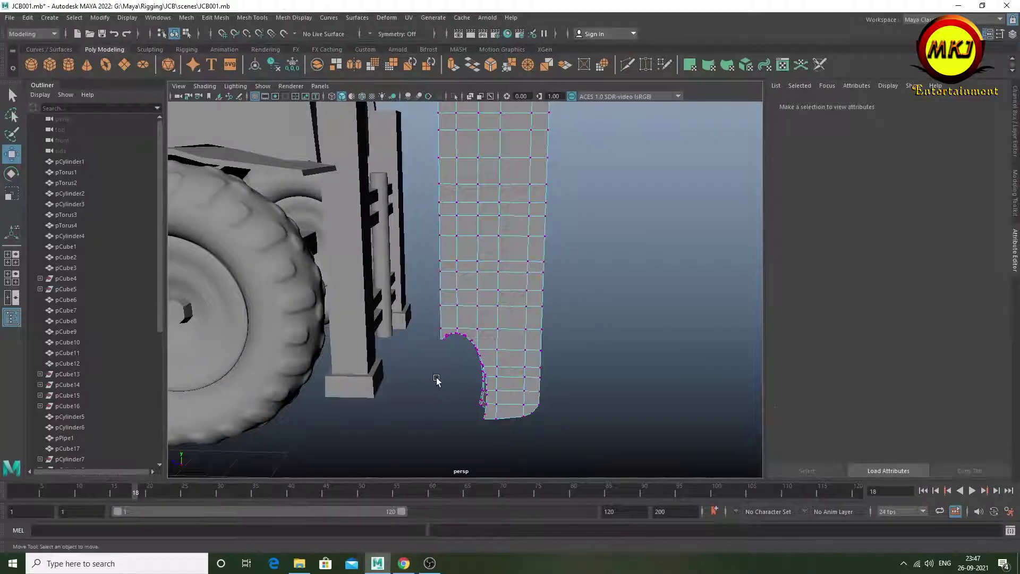
{"action": "scroll", "coordinate": [452, 382], "scroll_direction": "down", "scroll_amount": 5}
{"action": "left_click", "coordinate": [462, 291]}
Undo a trial tilt and the stray edge loops, then redo the plank's widening
{"action": "key", "text": "e"}
{"action": "left_click_drag", "start_coordinate": [429, 270], "coordinate": [502, 271]}
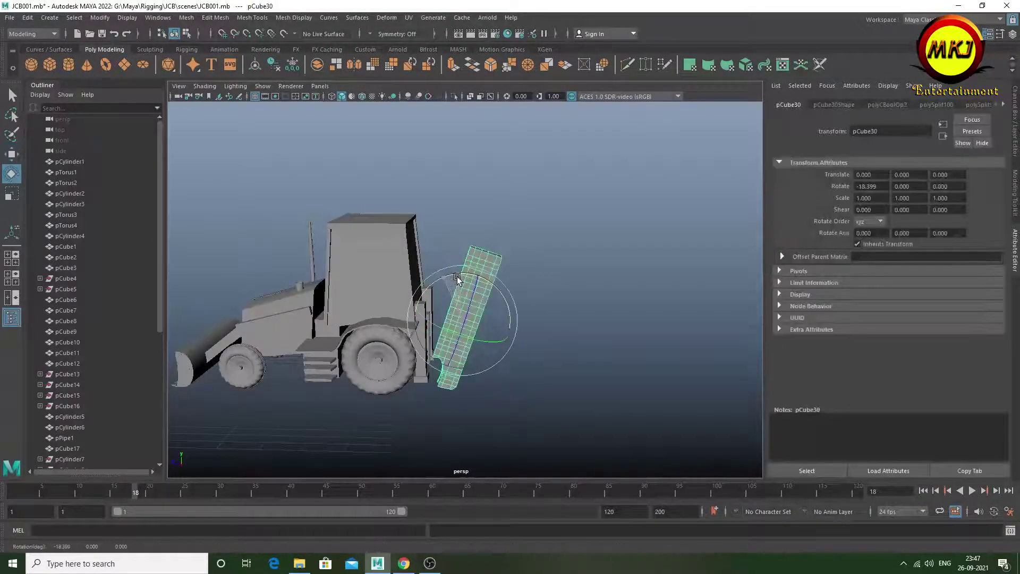
{"action": "key", "text": "ctrl+z"}
{"action": "key", "text": "ctrl+z"}
{"action": "key", "text": "ctrl+z"}
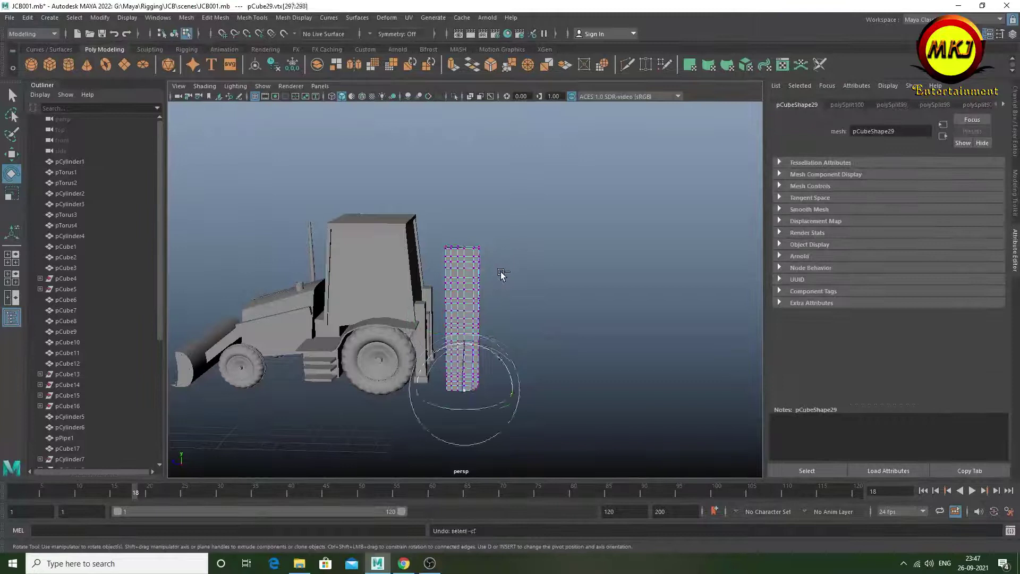
{"action": "key", "text": "ctrl+z"}
{"action": "key", "text": "ctrl+z"}
{"action": "key", "text": "ctrl+z"}
{"action": "key", "text": "ctrl+z"}
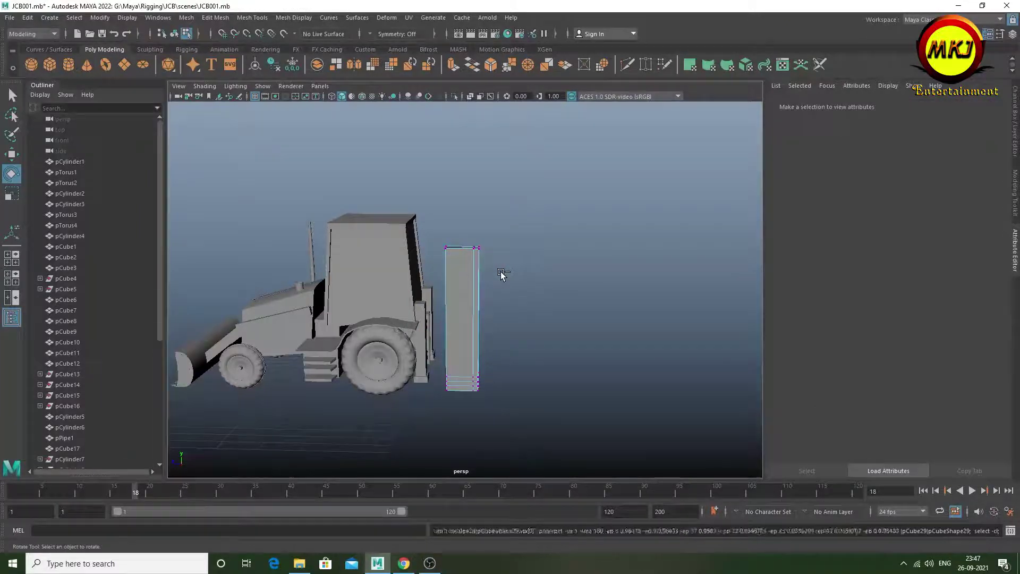
{"action": "key", "text": "ctrl+z"}
{"action": "key", "text": "ctrl+z"}
{"action": "key", "text": "shift+z"}
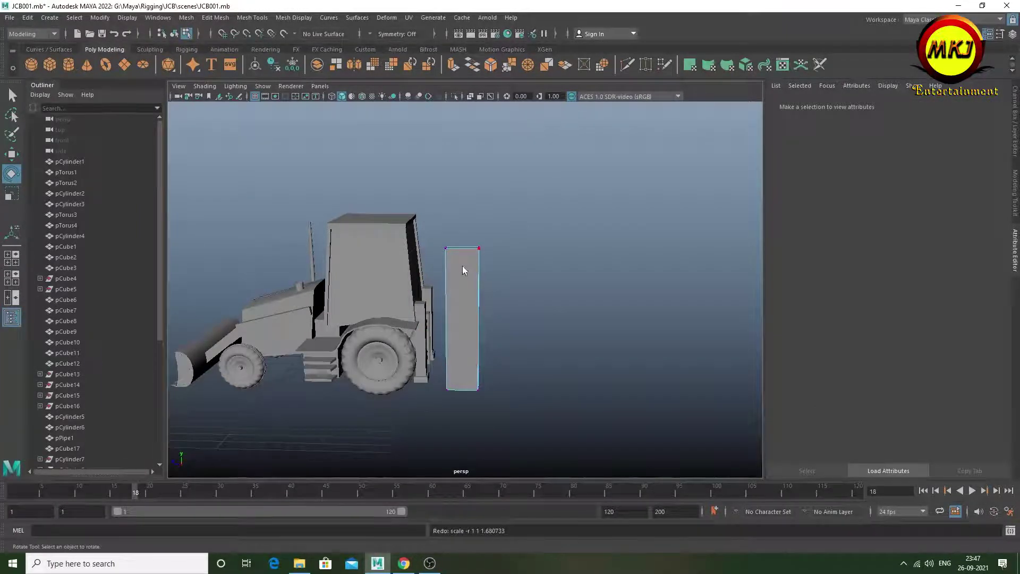
Rotate the plank pCube29 about X so it leans away from the tractor
{"action": "left_click", "coordinate": [462, 271]}
{"action": "key", "text": "w"}
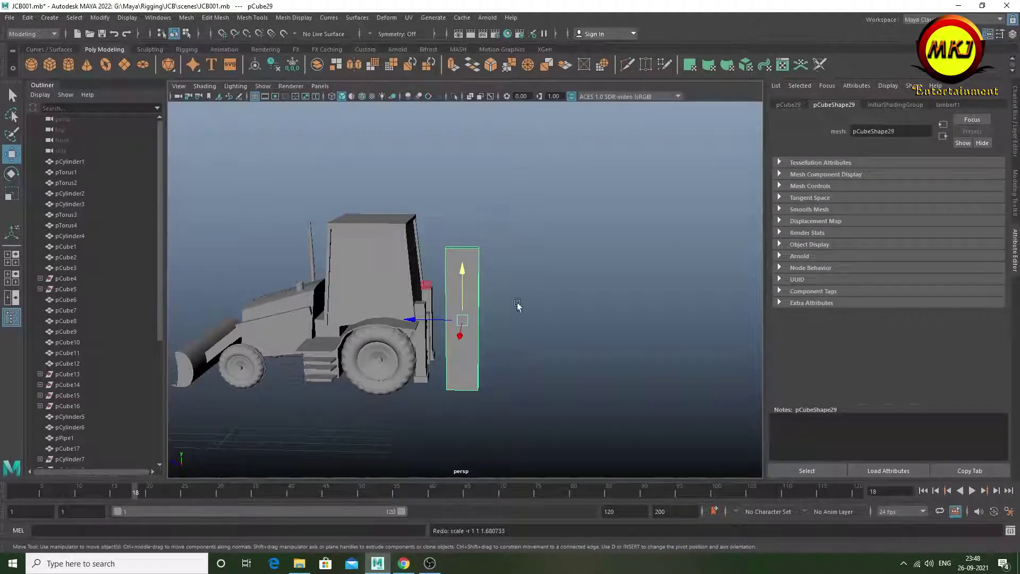
{"action": "key", "text": "e"}
{"action": "left_click_drag", "start_coordinate": [477, 287], "coordinate": [460, 290]}
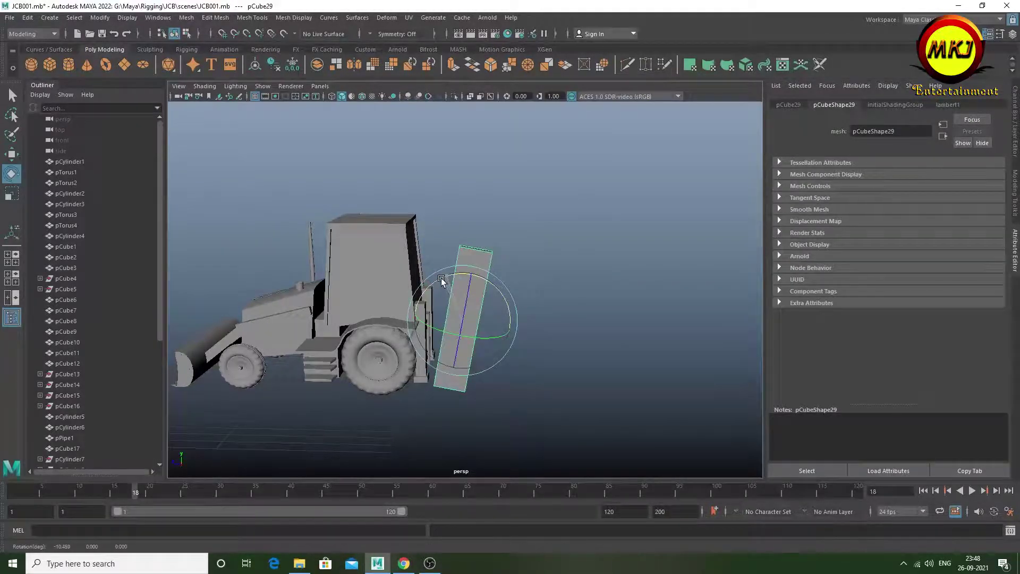
Select the plank's top vertices and scale them in Z to narrow the top edge
{"action": "key", "text": "F9"}
{"action": "left_click_drag", "start_coordinate": [447, 220], "coordinate": [478, 268]}
{"action": "key", "text": "w"}
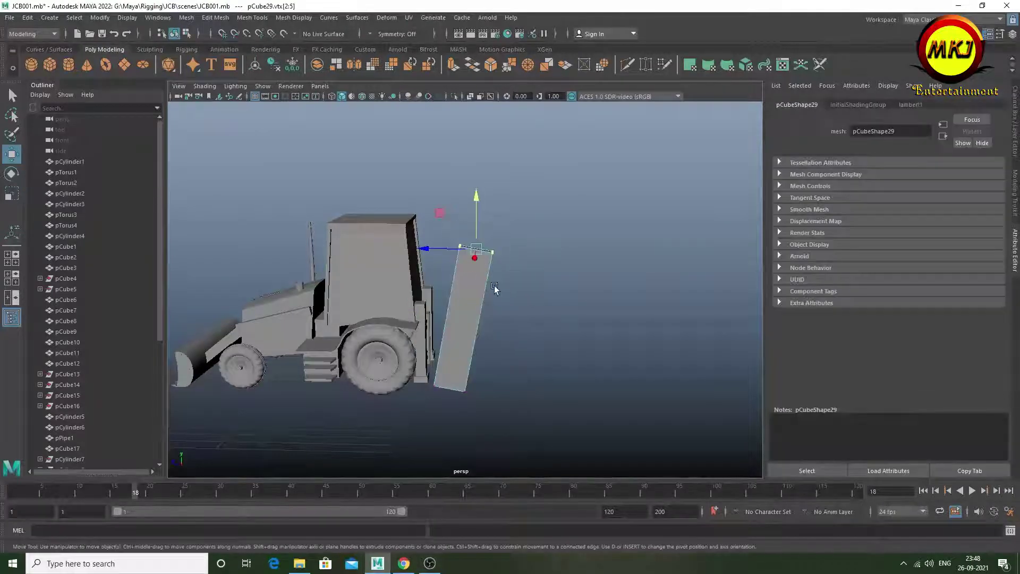
{"action": "key", "text": "r"}
{"action": "left_click_drag", "start_coordinate": [425, 248], "coordinate": [445, 243]}
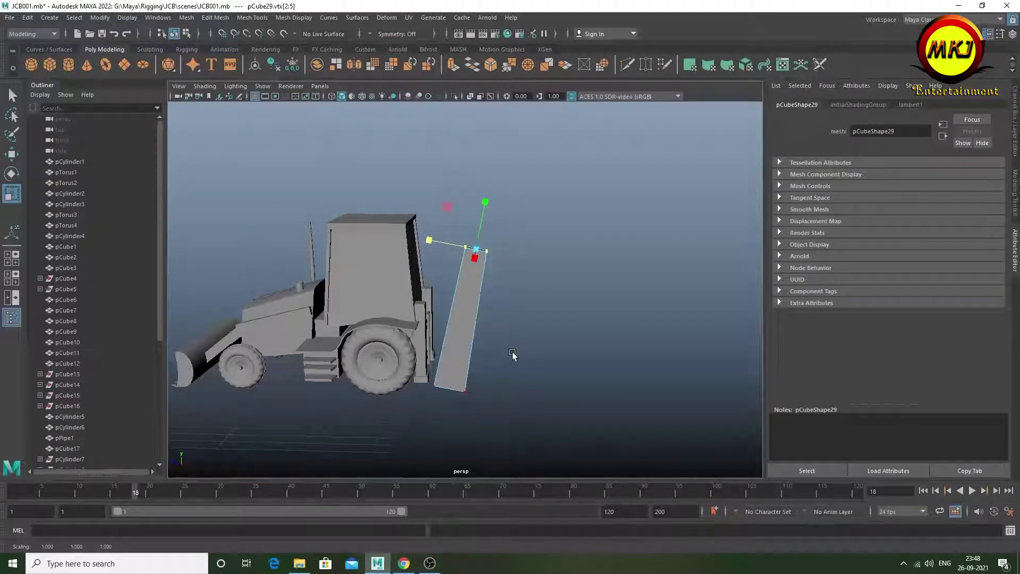
{"action": "left_click_drag", "start_coordinate": [499, 373], "coordinate": [499, 372]}
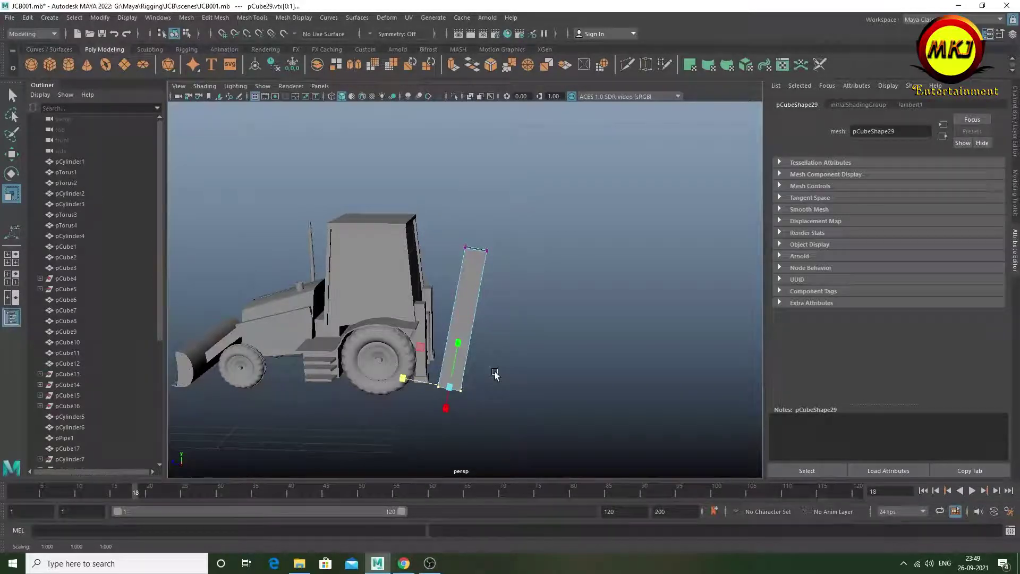
{"action": "key", "text": "ctrl+shift+x"}
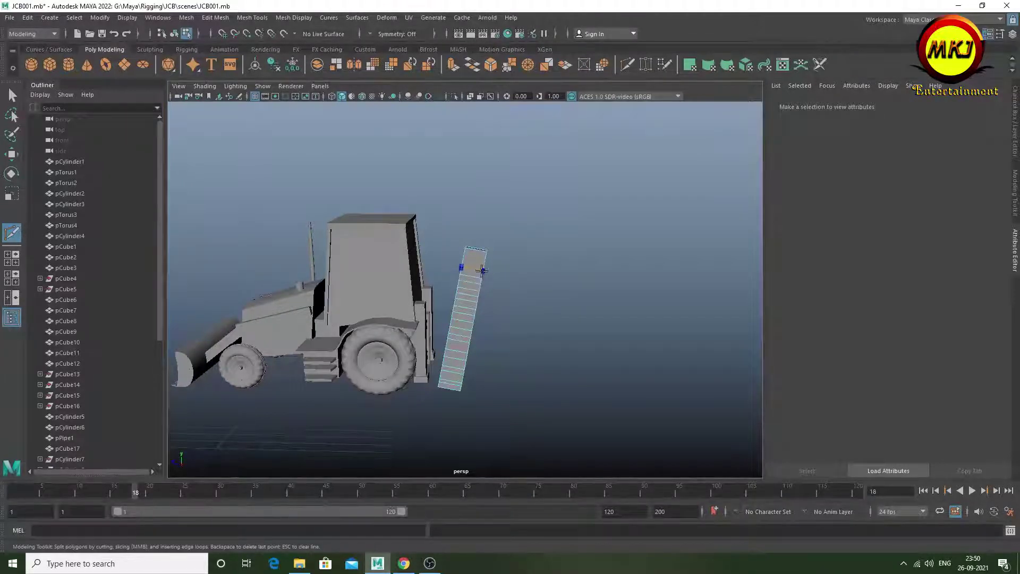
Return to the Select tool and zoom in on the plank's dense horizontal edge loops
{"action": "key", "text": "q"}
{"action": "scroll", "coordinate": [457, 401], "scroll_direction": "up", "scroll_amount": 5}
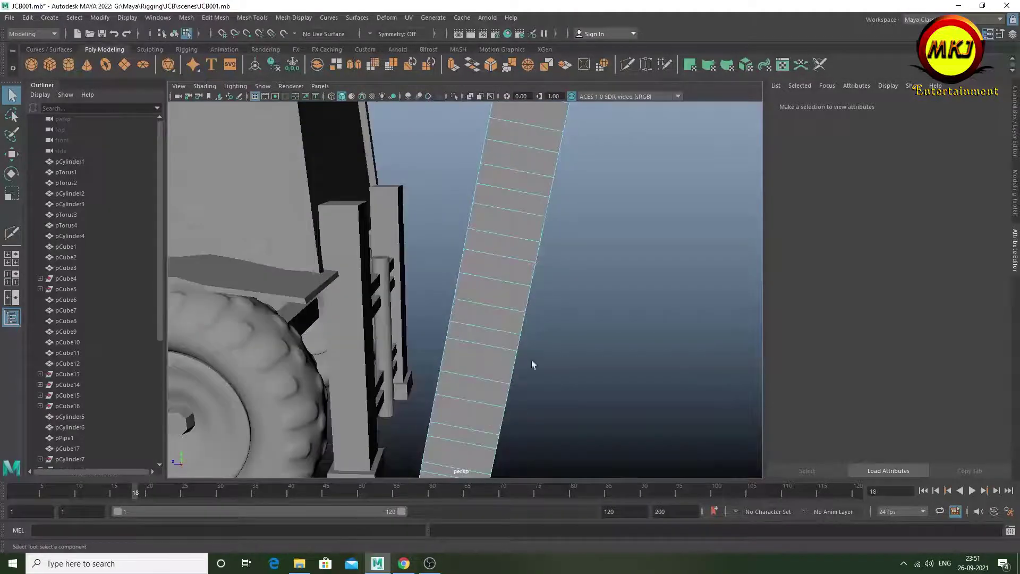
{"action": "scroll", "coordinate": [531, 359], "scroll_direction": "up", "scroll_amount": 2}
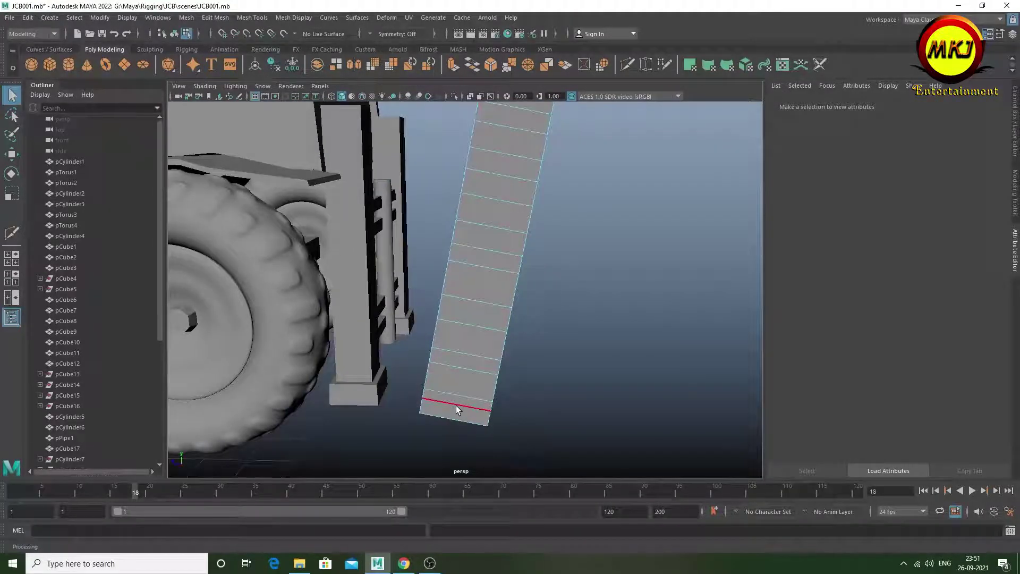
Select an edge loop near the plank's bottom and scale it slightly wider
{"action": "double_click", "coordinate": [456, 406]}
{"action": "key", "text": "r"}
{"action": "left_click_drag", "start_coordinate": [410, 391], "coordinate": [439, 377], "text": "alt"}
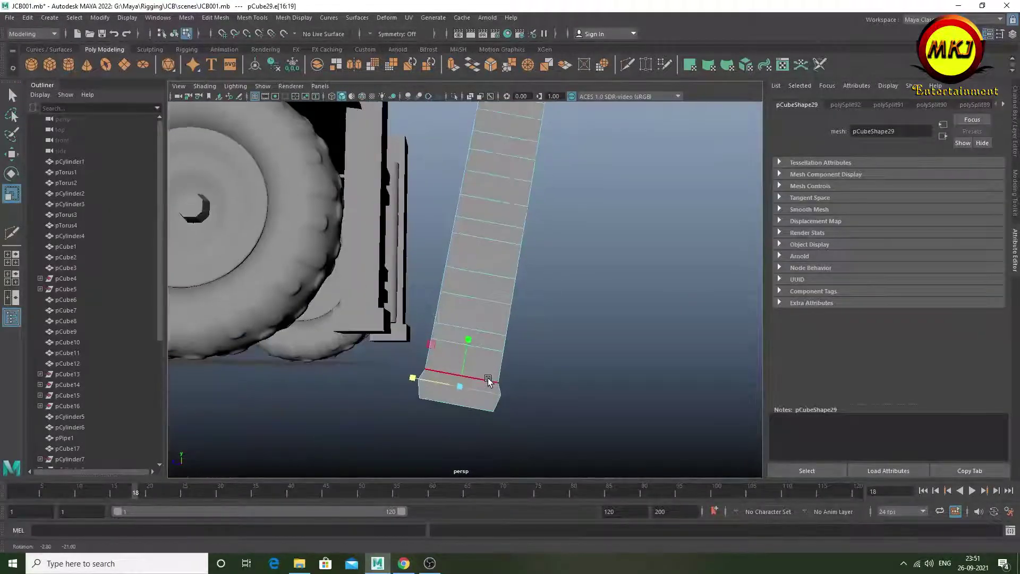
{"action": "double_click", "coordinate": [409, 370]}
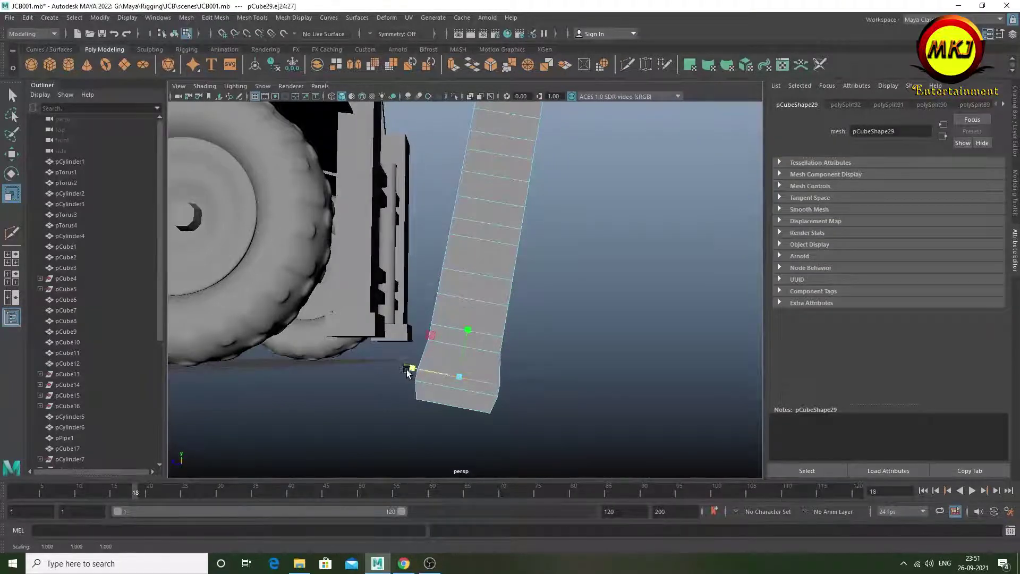
{"action": "key", "text": "ctrl+z"}
{"action": "left_click_drag", "start_coordinate": [435, 389], "coordinate": [408, 381]}
Move a pair of the plank's edge vertices along X toward the rear wheel
{"action": "right_click_drag", "start_coordinate": [427, 373], "coordinate": [405, 381]}
{"action": "left_click_drag", "start_coordinate": [416, 368], "coordinate": [423, 377]}
{"action": "scroll", "coordinate": [393, 340], "scroll_direction": "up", "scroll_amount": 3}
{"action": "key", "text": "w"}
{"action": "left_click_drag", "start_coordinate": [363, 301], "coordinate": [355, 301]}
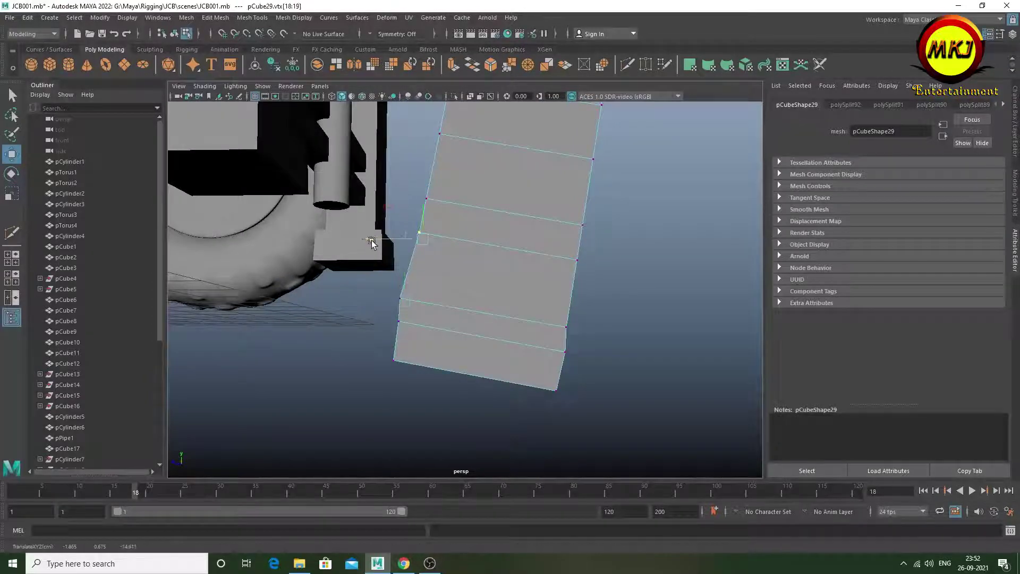
{"action": "left_click_drag", "start_coordinate": [360, 244], "coordinate": [458, 281], "text": "alt"}
Move further edge vertex pairs left to deepen the kink, previewing the smoothed mesh
{"action": "left_click", "coordinate": [375, 337]}
{"action": "left_click_drag", "start_coordinate": [434, 355], "coordinate": [423, 378], "text": "alt"}
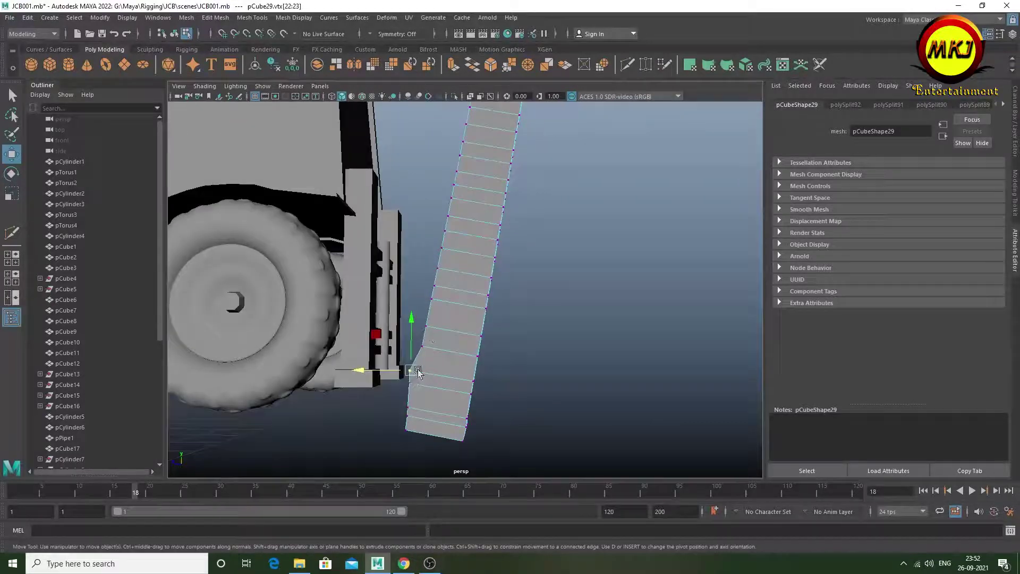
{"action": "left_click", "coordinate": [418, 332]}
{"action": "left_click_drag", "start_coordinate": [371, 328], "coordinate": [359, 324]}
{"action": "left_click", "coordinate": [421, 346]}
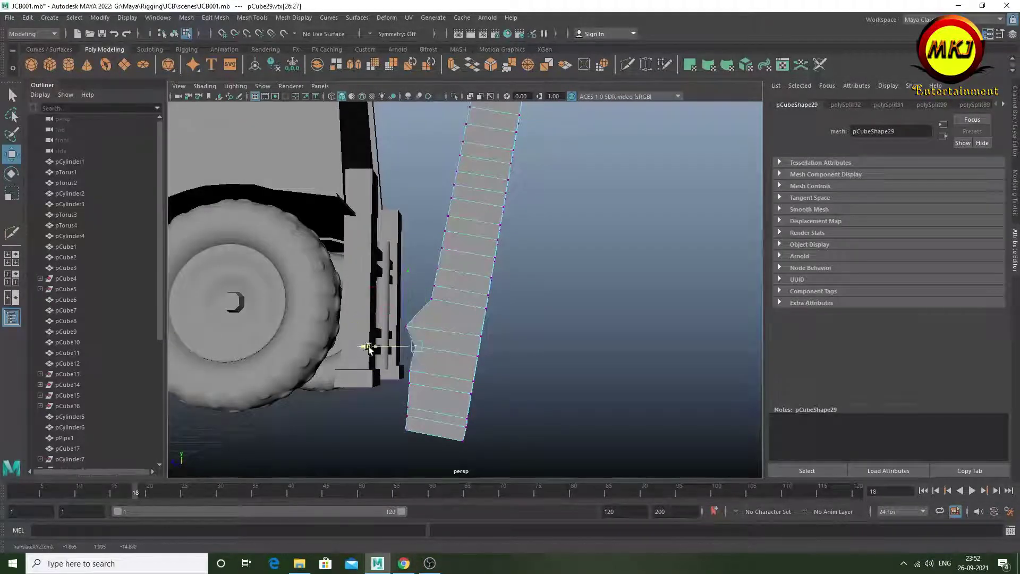
{"action": "key", "text": "3"}
{"action": "key", "text": "1"}
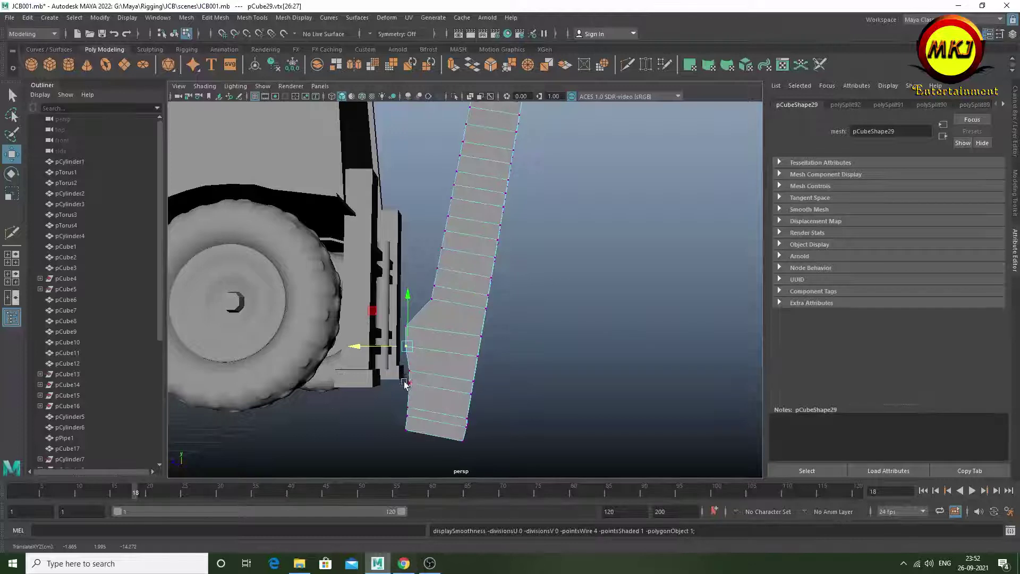
{"action": "right_click_drag", "start_coordinate": [404, 406], "coordinate": [378, 355], "text": "alt"}
{"action": "scroll", "coordinate": [419, 391], "scroll_direction": "down", "scroll_amount": 5}
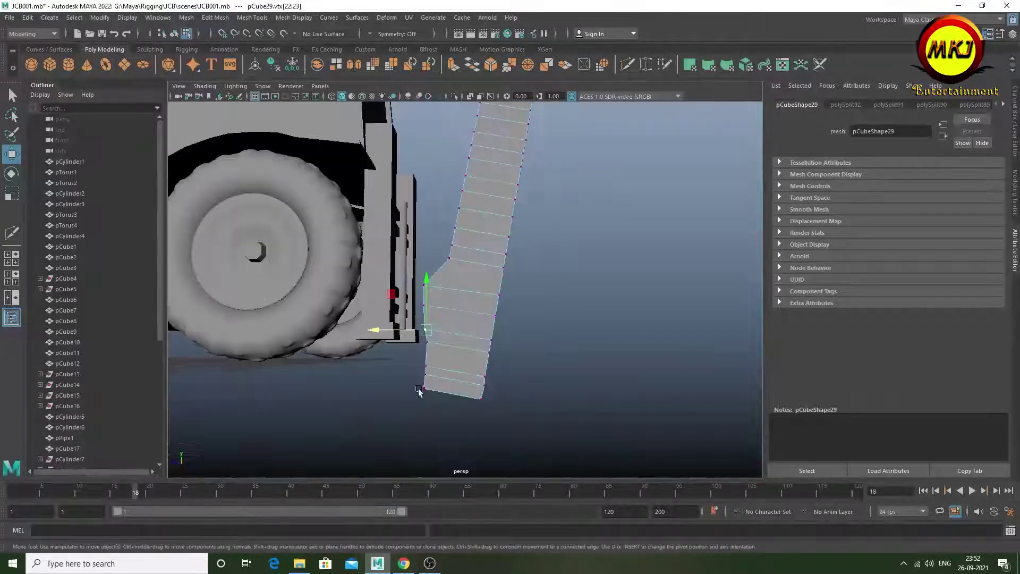
{"action": "left_click", "coordinate": [405, 362]}
{"action": "right_click_drag", "start_coordinate": [450, 314], "coordinate": [494, 374], "text": "shift"}
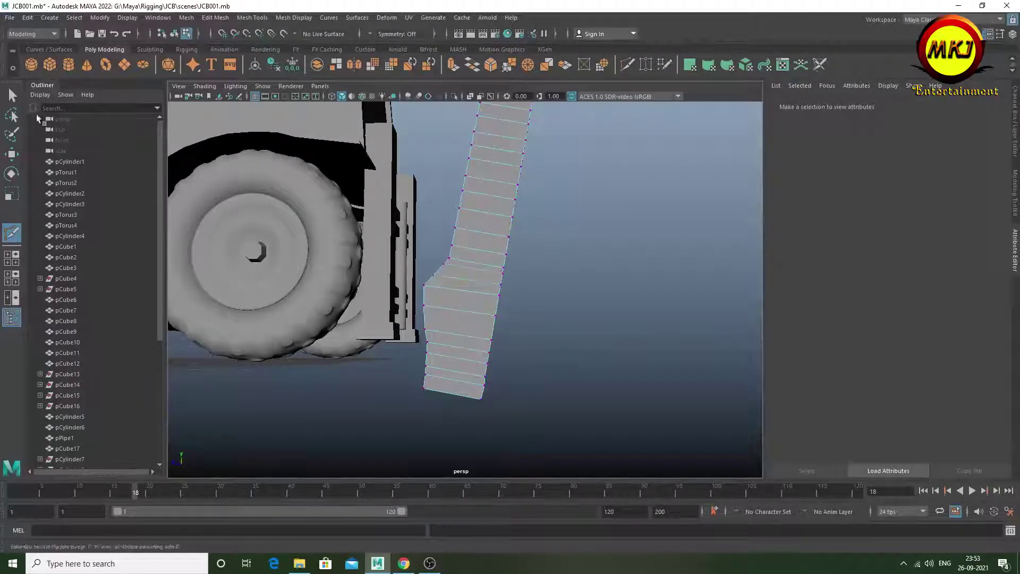
Nudge the vertices at the bend's corner sideways along X
{"action": "key", "text": "q"}
{"action": "scroll", "coordinate": [439, 399], "scroll_direction": "up", "scroll_amount": 3}
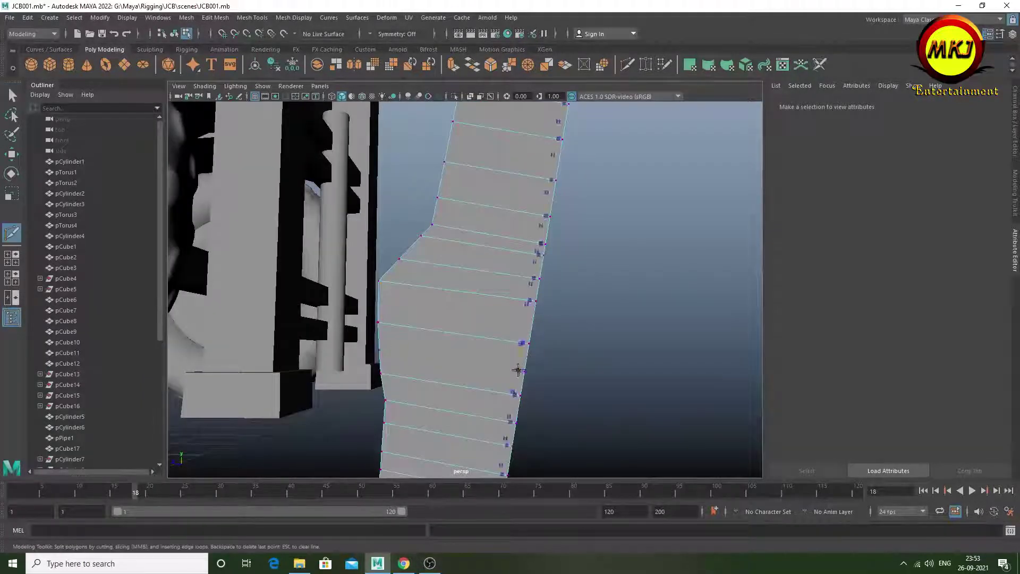
{"action": "left_click", "coordinate": [377, 322]}
{"action": "key", "text": "w"}
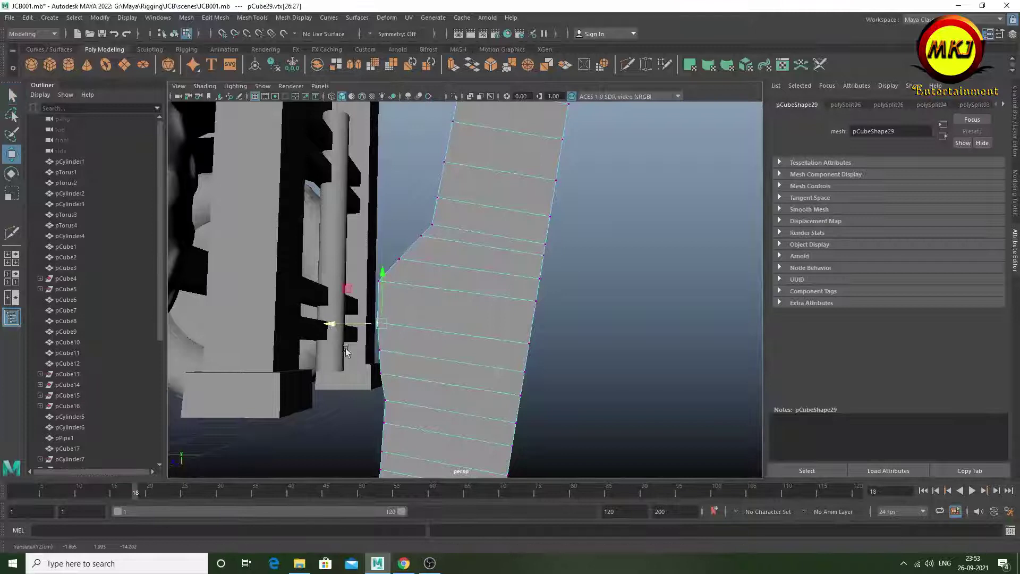
{"action": "scroll", "coordinate": [391, 399], "scroll_direction": "down", "scroll_amount": 3}
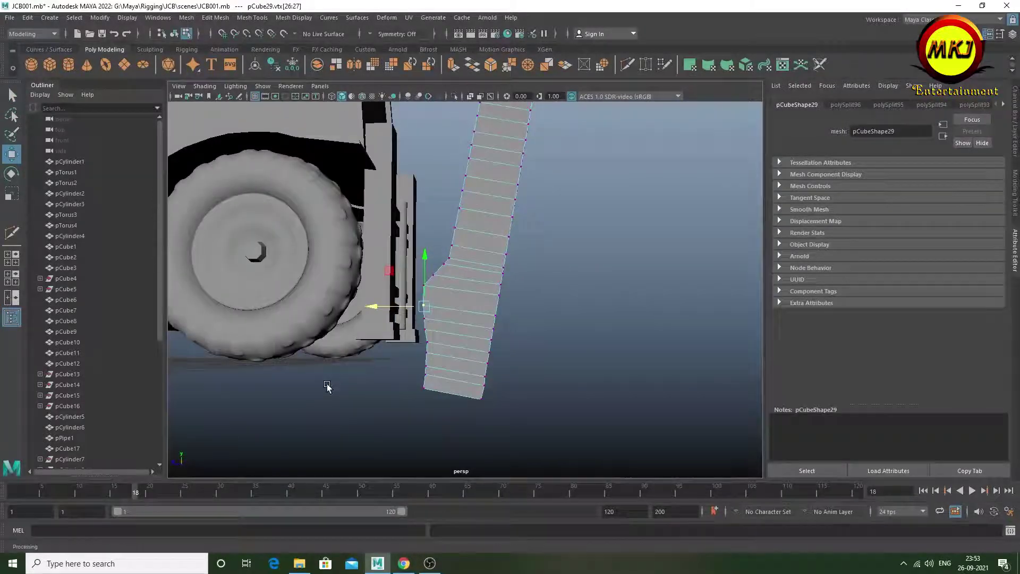
{"action": "scroll", "coordinate": [410, 338], "scroll_direction": "up", "scroll_amount": 1}
{"action": "left_click_drag", "start_coordinate": [369, 329], "coordinate": [366, 330]}
Move left-edge vertex pairs sideways to even out the bend and shift them right
{"action": "scroll", "coordinate": [406, 368], "scroll_direction": "up", "scroll_amount": 3}
{"action": "left_click_drag", "start_coordinate": [396, 242], "coordinate": [337, 271]}
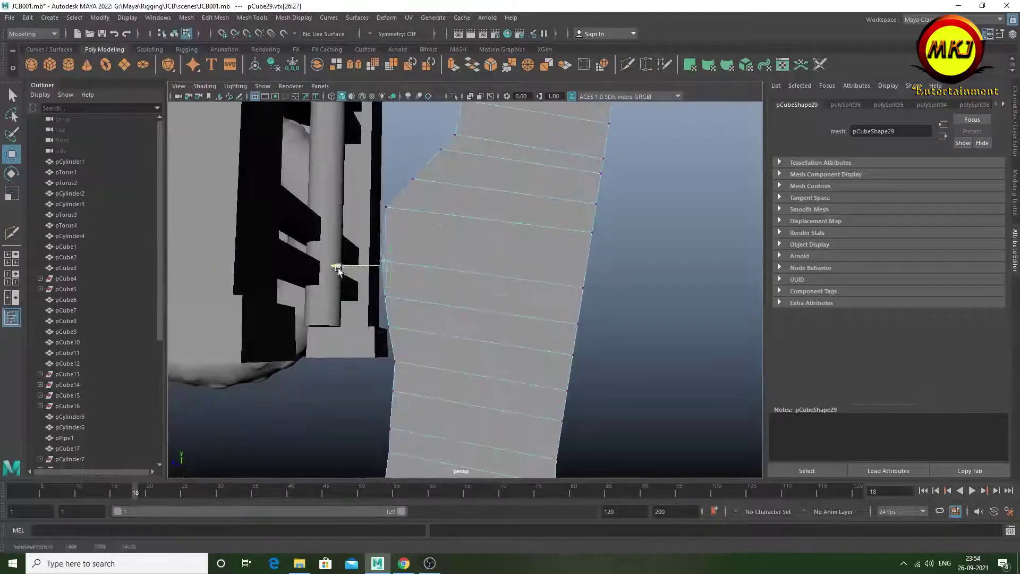
{"action": "scroll", "coordinate": [337, 270], "scroll_direction": "down", "scroll_amount": 2}
{"action": "scroll", "coordinate": [382, 322], "scroll_direction": "down", "scroll_amount": 1}
{"action": "left_click_drag", "start_coordinate": [382, 321], "coordinate": [404, 307]}
{"action": "left_click", "coordinate": [342, 317]}
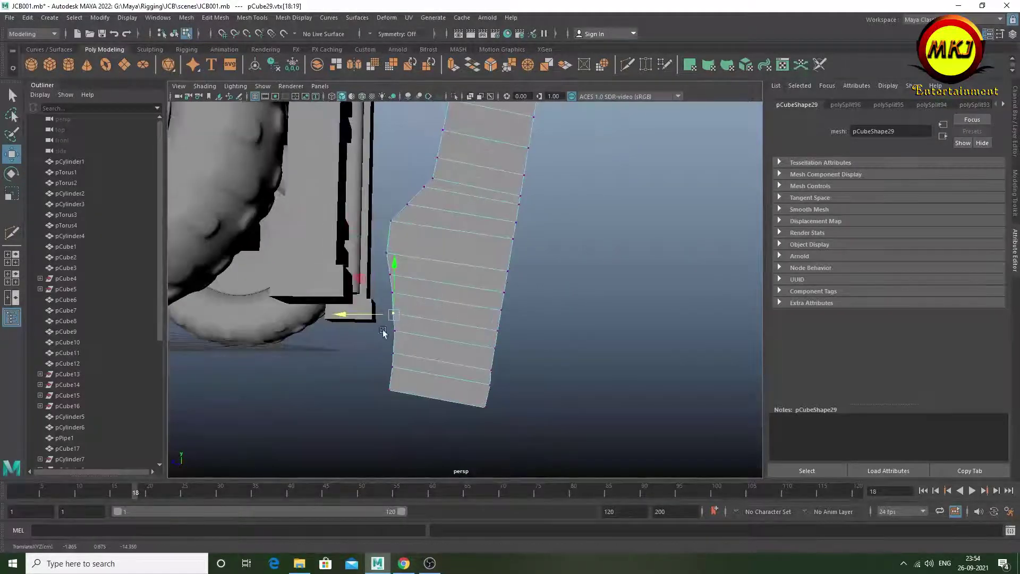
{"action": "left_click", "coordinate": [336, 392]}
{"action": "left_click_drag", "start_coordinate": [337, 391], "coordinate": [436, 342], "text": "alt"}
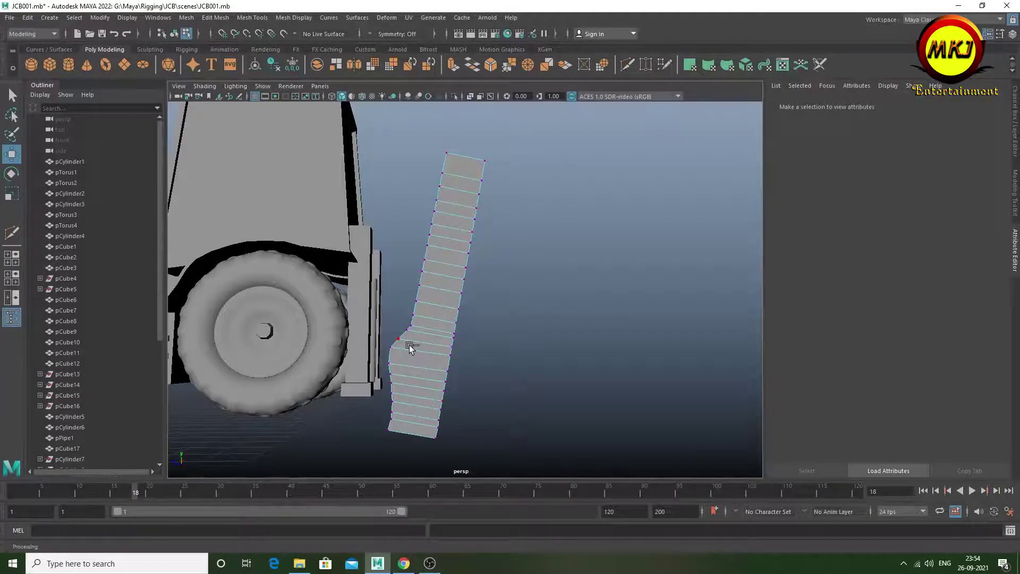
{"action": "left_click_drag", "start_coordinate": [419, 328], "coordinate": [421, 311], "text": "alt"}
{"action": "mouse_move", "coordinate": [376, 236]}
{"action": "left_mouse_down"}
{"action": "mouse_move", "coordinate": [386, 237]}
{"action": "mouse_move", "coordinate": [389, 208]}
{"action": "left_mouse_up"}
Rotate the upper vertices to angle that section, then pull a bend vertex outward
{"action": "key", "text": "e"}
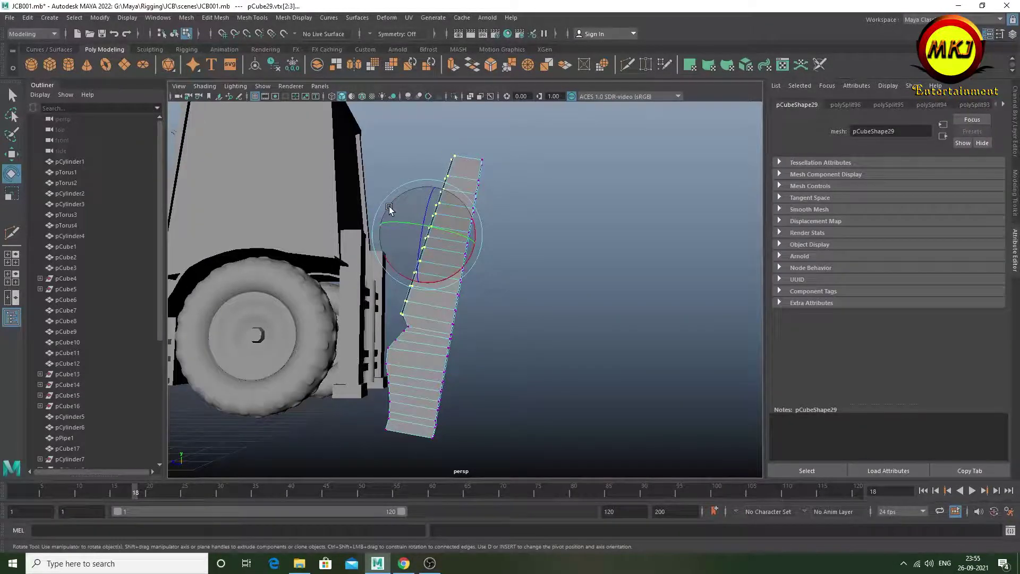
{"action": "key", "text": "w"}
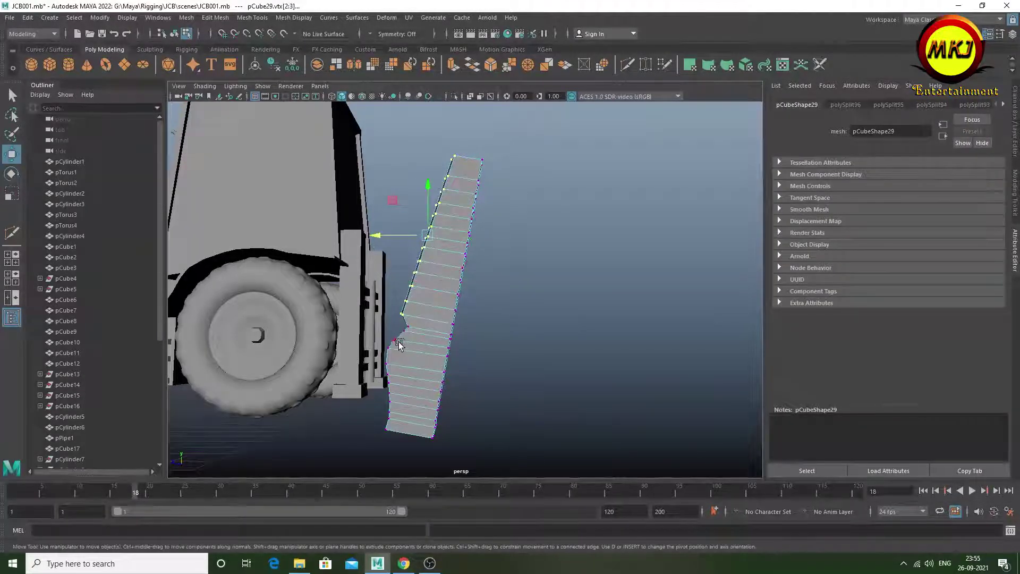
{"action": "scroll", "coordinate": [401, 347], "scroll_direction": "up", "scroll_amount": 5}
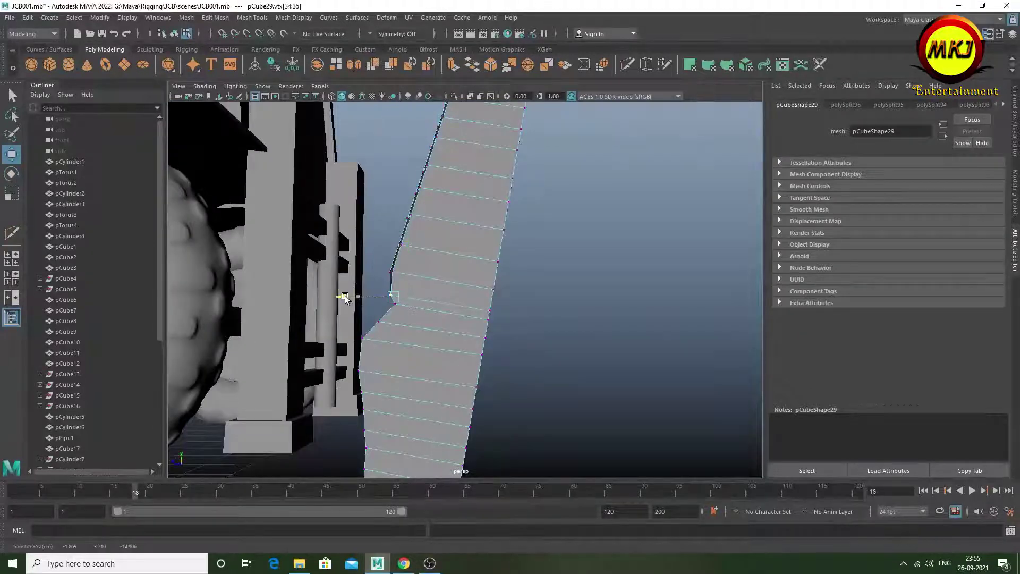
{"action": "left_click_drag", "start_coordinate": [392, 291], "coordinate": [343, 303]}
{"action": "mouse_move", "coordinate": [407, 325]}
{"action": "left_mouse_down", "text": "alt"}
{"action": "mouse_move", "coordinate": [340, 277]}
{"action": "mouse_move", "coordinate": [296, 296]}
{"action": "left_mouse_up", "text": "alt"}
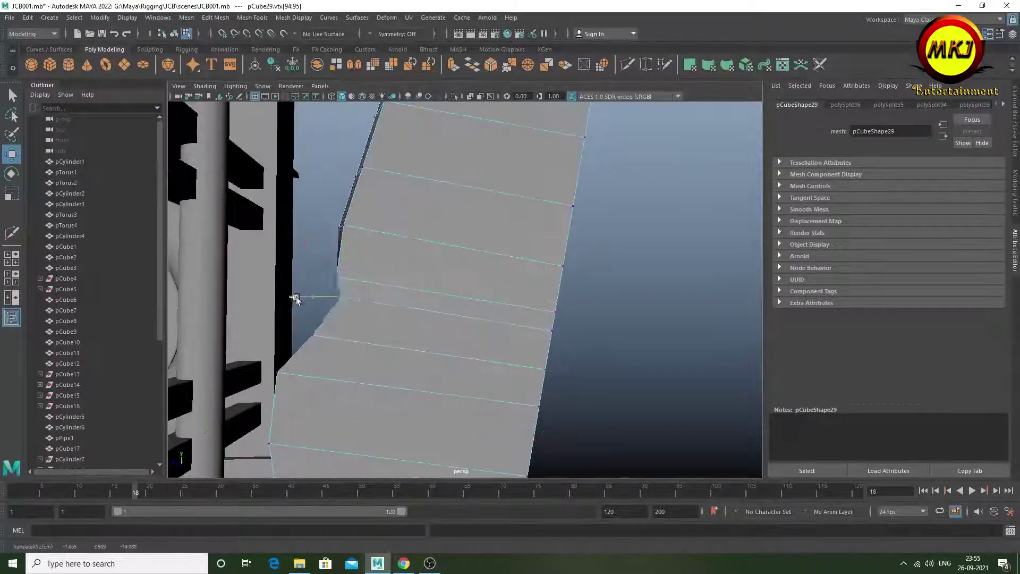
{"action": "left_click", "coordinate": [373, 266]}
{"action": "scroll", "coordinate": [403, 283], "scroll_direction": "down", "scroll_amount": 5}
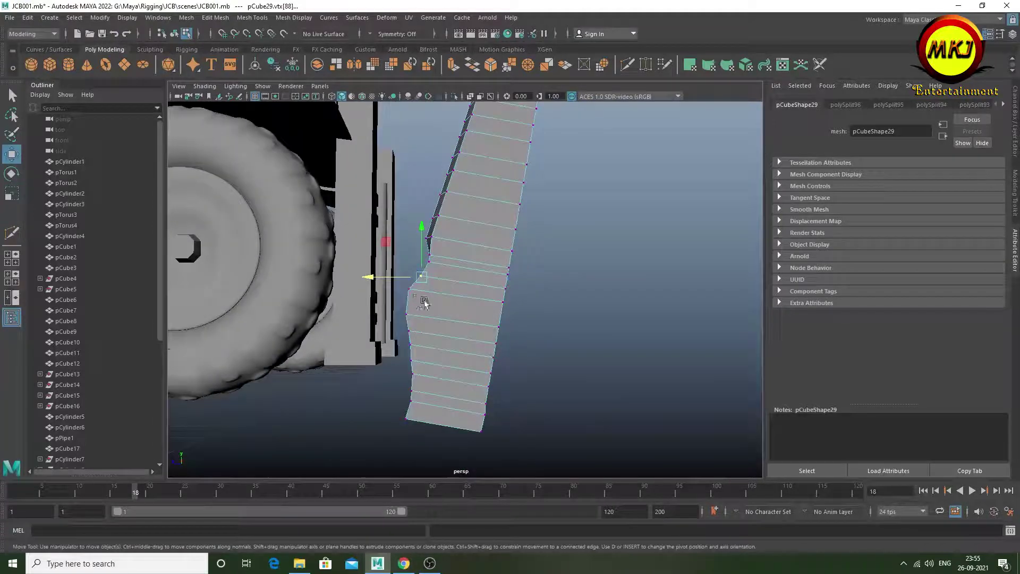
{"action": "scroll", "coordinate": [399, 326], "scroll_direction": "up", "scroll_amount": 5}
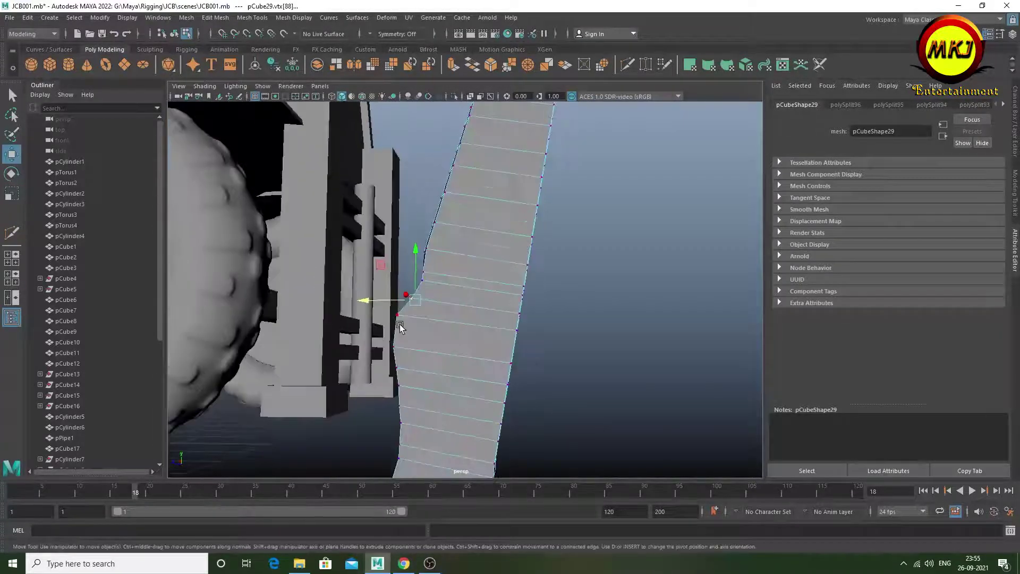
{"action": "mouse_move", "coordinate": [383, 324]}
{"action": "left_mouse_down"}
{"action": "mouse_move", "coordinate": [361, 325]}
{"action": "mouse_move", "coordinate": [425, 319]}
{"action": "mouse_move", "coordinate": [440, 372]}
{"action": "left_mouse_up"}
Select and adjust vertex pairs lower on the boom around its bend
{"action": "left_click", "coordinate": [429, 299]}
{"action": "left_click_drag", "start_coordinate": [415, 329], "coordinate": [443, 353]}
{"action": "left_click_drag", "start_coordinate": [383, 372], "coordinate": [411, 351], "text": "alt"}
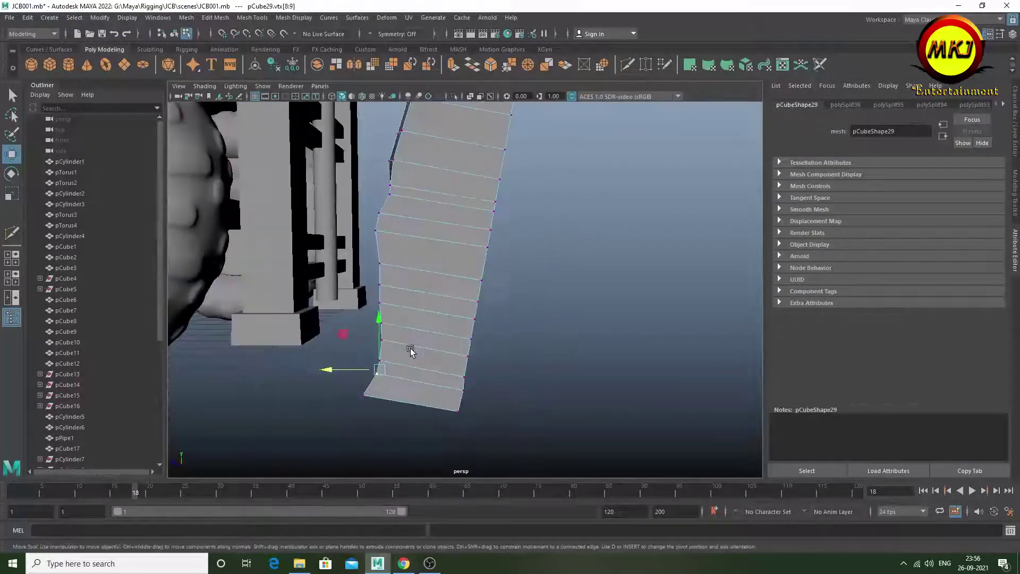
{"action": "left_click_drag", "start_coordinate": [402, 310], "coordinate": [387, 298], "text": "alt"}
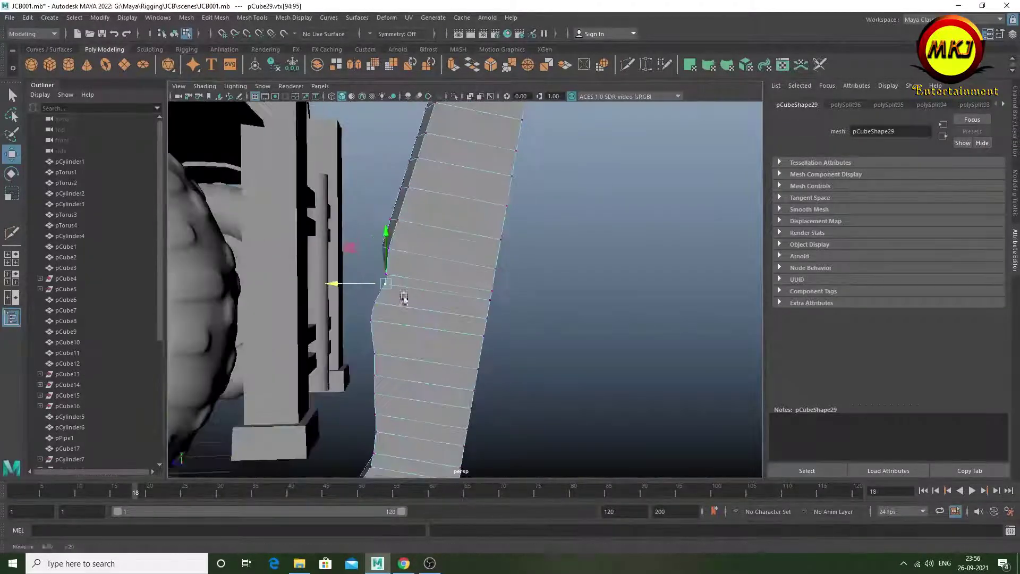
{"action": "scroll", "coordinate": [404, 317], "scroll_direction": "up", "scroll_amount": 5}
{"action": "scroll", "coordinate": [405, 317], "scroll_direction": "down", "scroll_amount": 4}
{"action": "left_click_drag", "start_coordinate": [461, 334], "coordinate": [425, 319], "text": "alt"}
{"action": "left_click_drag", "start_coordinate": [372, 287], "coordinate": [414, 319]}
{"action": "scroll", "coordinate": [479, 328], "scroll_direction": "up", "scroll_amount": 4}
{"action": "scroll", "coordinate": [383, 310], "scroll_direction": "down", "scroll_amount": 5}
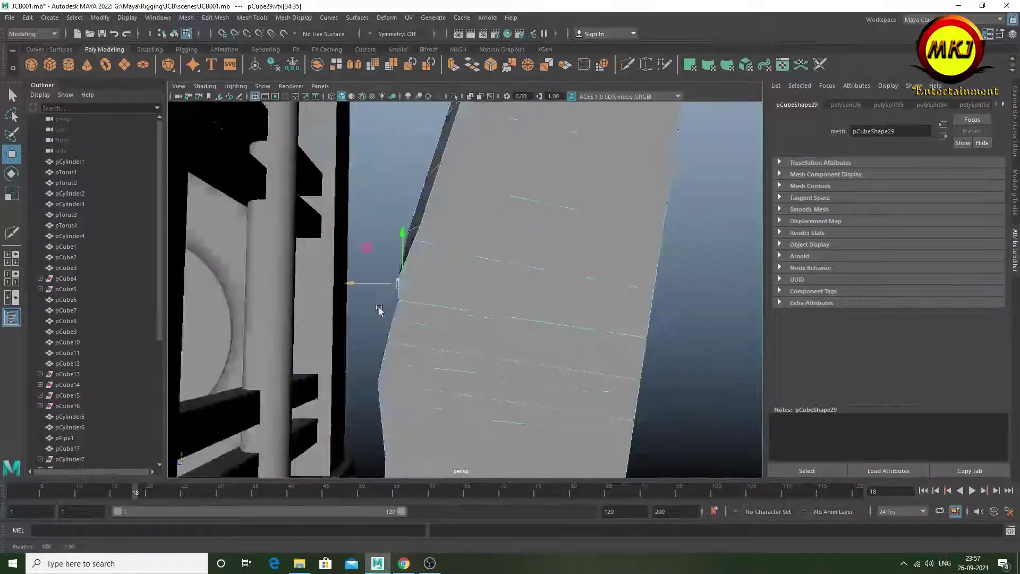
{"action": "scroll", "coordinate": [382, 309], "scroll_direction": "down", "scroll_amount": 3}
Clear the vertex selection, return the boom strip to object mode and view the whole vehicle
{"action": "mouse_move", "coordinate": [380, 289]}
{"action": "left_mouse_down", "text": "alt"}
{"action": "mouse_move", "coordinate": [441, 321]}
{"action": "mouse_move", "coordinate": [439, 375]}
{"action": "mouse_move", "coordinate": [488, 319]}
{"action": "left_mouse_up", "text": "alt"}
{"action": "left_click", "coordinate": [477, 303]}
{"action": "scroll", "coordinate": [477, 303], "scroll_direction": "down", "scroll_amount": 3}
{"action": "scroll", "coordinate": [471, 320], "scroll_direction": "down", "scroll_amount": 2}
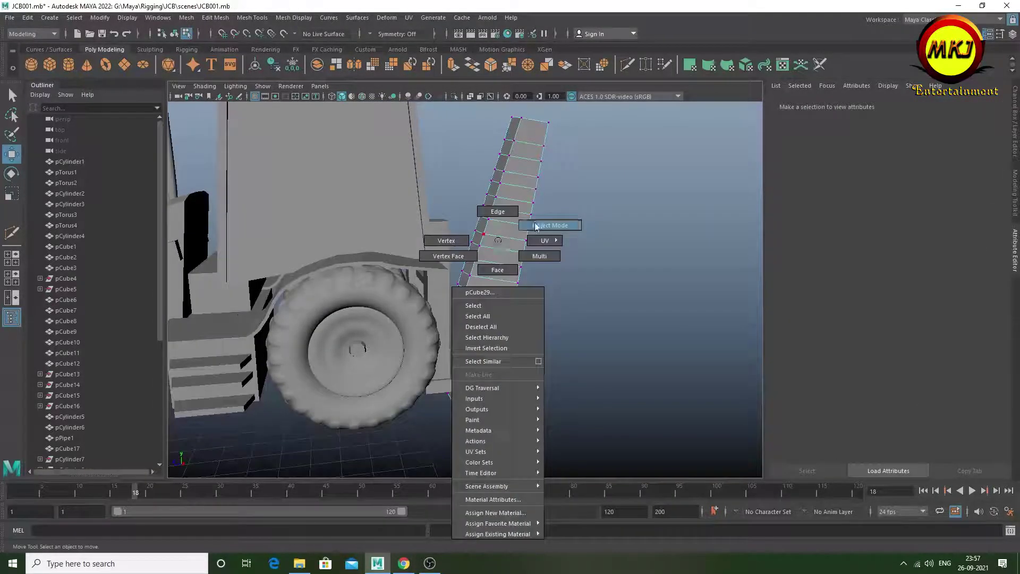
{"action": "right_click_drag", "start_coordinate": [487, 319], "coordinate": [550, 226]}
{"action": "left_click_drag", "start_coordinate": [544, 269], "coordinate": [465, 373], "text": "alt"}
{"action": "left_click", "coordinate": [464, 373]}
{"action": "mouse_move", "coordinate": [448, 297]}
{"action": "left_mouse_down", "text": "alt"}
{"action": "mouse_move", "coordinate": [478, 266]}
{"action": "mouse_move", "coordinate": [478, 286]}
{"action": "left_mouse_up", "text": "alt"}
{"action": "scroll", "coordinate": [461, 298], "scroll_direction": "down", "scroll_amount": 3}
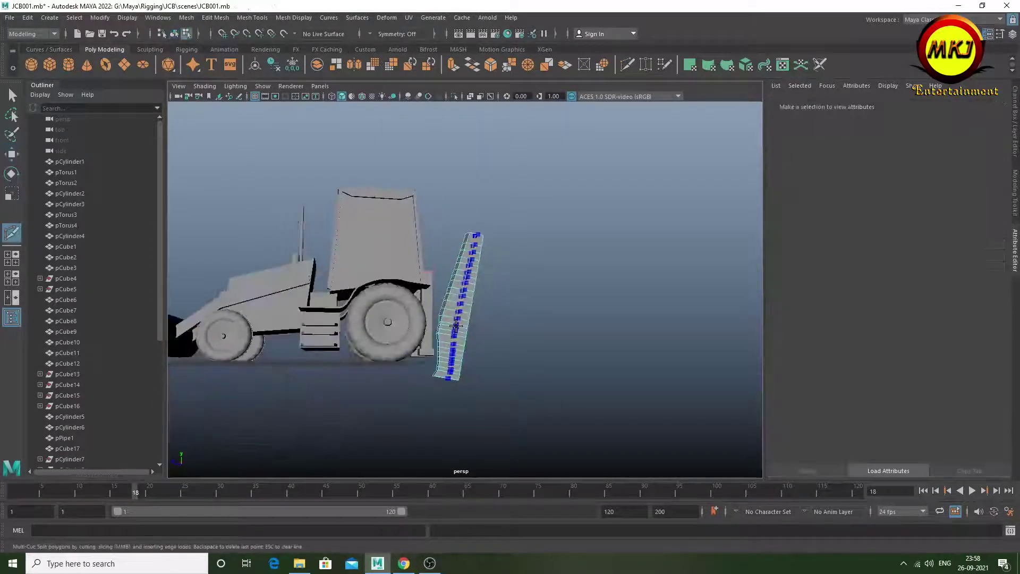
In the four-view side view, nudge a boom vertex slightly along X
{"action": "key", "text": "q"}
{"action": "scroll", "coordinate": [419, 381], "scroll_direction": "up", "scroll_amount": 5}
{"action": "mouse_move", "coordinate": [420, 380]}
{"action": "left_mouse_down", "text": "alt"}
{"action": "mouse_move", "coordinate": [407, 323]}
{"action": "mouse_move", "coordinate": [392, 335]}
{"action": "mouse_move", "coordinate": [409, 347]}
{"action": "left_mouse_up", "text": "alt"}
{"action": "key", "text": "space"}
{"action": "key", "text": "space"}
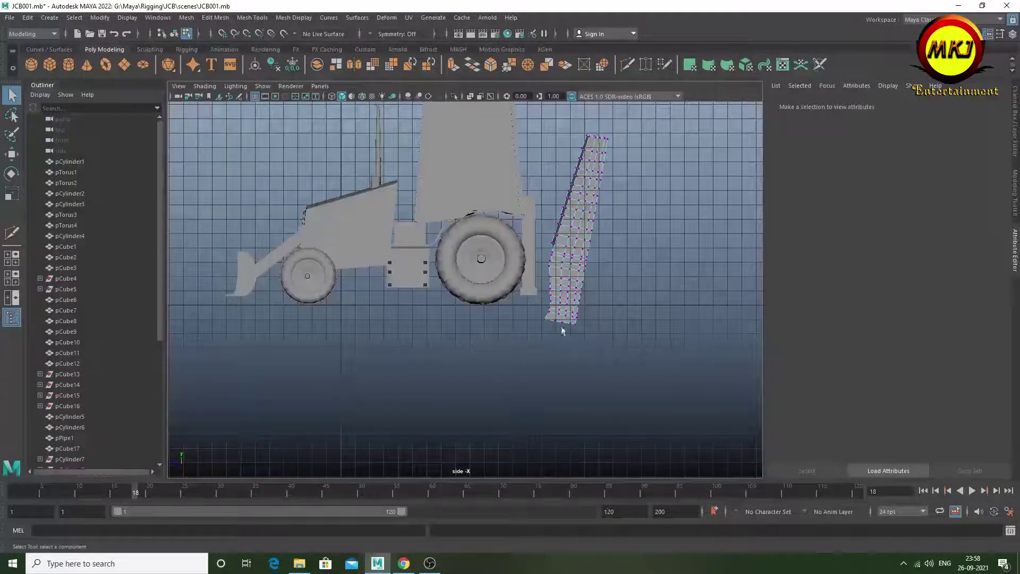
{"action": "scroll", "coordinate": [372, 340], "scroll_direction": "up", "scroll_amount": 5}
{"action": "scroll", "coordinate": [372, 340], "scroll_direction": "up", "scroll_amount": 3}
{"action": "left_click", "coordinate": [405, 345]}
{"action": "key", "text": "w"}
{"action": "left_click_drag", "start_coordinate": [351, 346], "coordinate": [355, 351]}
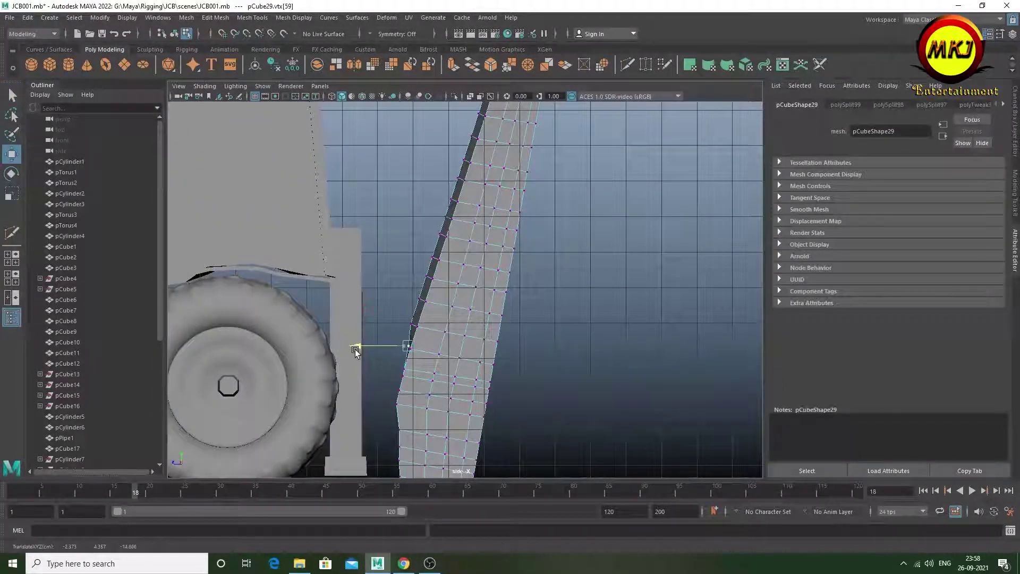
{"action": "key", "text": "space"}
{"action": "key", "text": "space"}
Select the boom's bottom corner vertex pairs and the pair just above them
{"action": "right_click_drag", "start_coordinate": [467, 278], "coordinate": [524, 255]}
{"action": "mouse_move", "coordinate": [482, 319]}
{"action": "left_mouse_down", "text": "alt"}
{"action": "mouse_move", "coordinate": [599, 315]}
{"action": "mouse_move", "coordinate": [530, 313]}
{"action": "mouse_move", "coordinate": [421, 387]}
{"action": "mouse_move", "coordinate": [409, 362]}
{"action": "left_mouse_up", "text": "alt"}
{"action": "key", "text": "F9"}
{"action": "left_click", "coordinate": [413, 373]}
{"action": "key", "text": "f"}
{"action": "scroll", "coordinate": [376, 407], "scroll_direction": "down", "scroll_amount": 3}
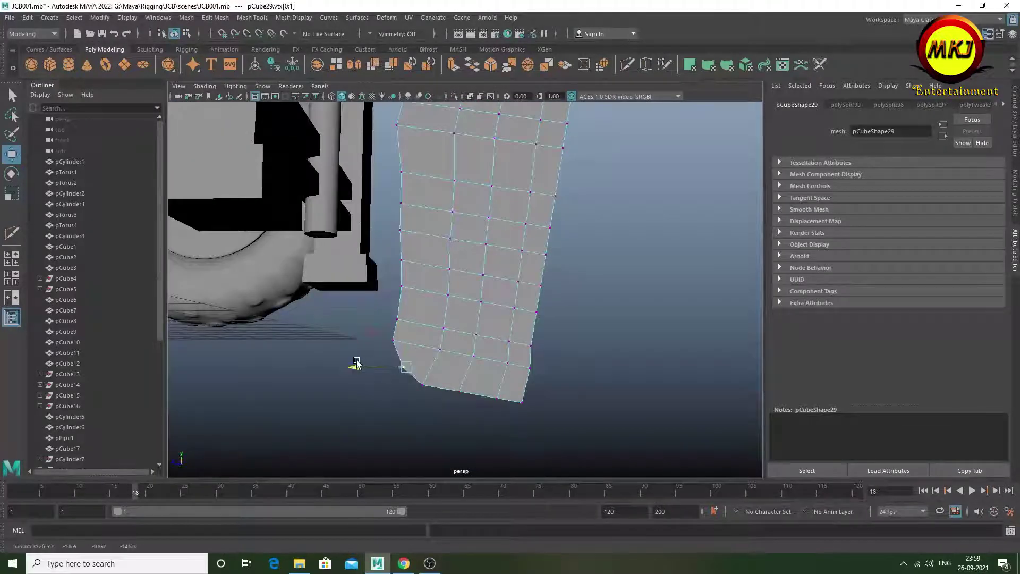
{"action": "left_click", "coordinate": [422, 396]}
{"action": "left_click", "coordinate": [518, 346]}
{"action": "left_click_drag", "start_coordinate": [478, 364], "coordinate": [464, 407], "text": "alt"}
{"action": "scroll", "coordinate": [465, 407], "scroll_direction": "down", "scroll_amount": 3}
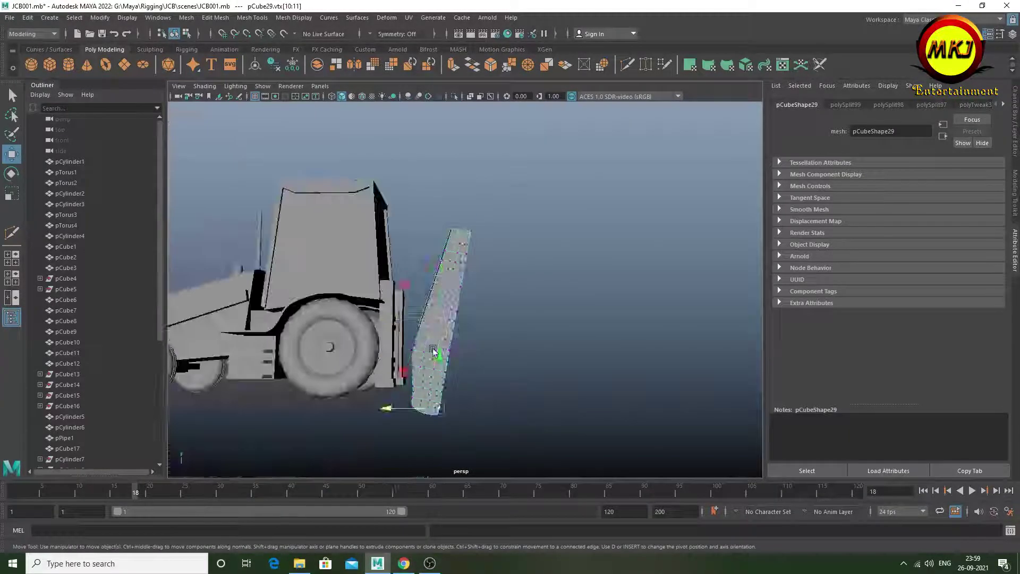
Pull the boom's top corner vertices inward to round its top end
{"action": "key", "text": "F8"}
{"action": "left_click_drag", "start_coordinate": [496, 321], "coordinate": [446, 332], "text": "alt"}
{"action": "left_click", "coordinate": [433, 385]}
{"action": "key", "text": "F9"}
{"action": "scroll", "coordinate": [458, 335], "scroll_direction": "up", "scroll_amount": 3}
{"action": "left_click_drag", "start_coordinate": [440, 298], "coordinate": [426, 256]}
{"action": "mouse_move", "coordinate": [512, 279]}
{"action": "left_mouse_down"}
{"action": "mouse_move", "coordinate": [480, 313]}
{"action": "mouse_move", "coordinate": [445, 305]}
{"action": "left_mouse_up"}
{"action": "scroll", "coordinate": [491, 255], "scroll_direction": "up", "scroll_amount": 3}
{"action": "mouse_move", "coordinate": [478, 265]}
{"action": "left_mouse_down", "text": "alt"}
{"action": "mouse_move", "coordinate": [455, 266]}
{"action": "mouse_move", "coordinate": [473, 223]}
{"action": "left_mouse_up", "text": "alt"}
{"action": "left_click_drag", "start_coordinate": [483, 175], "coordinate": [430, 234]}
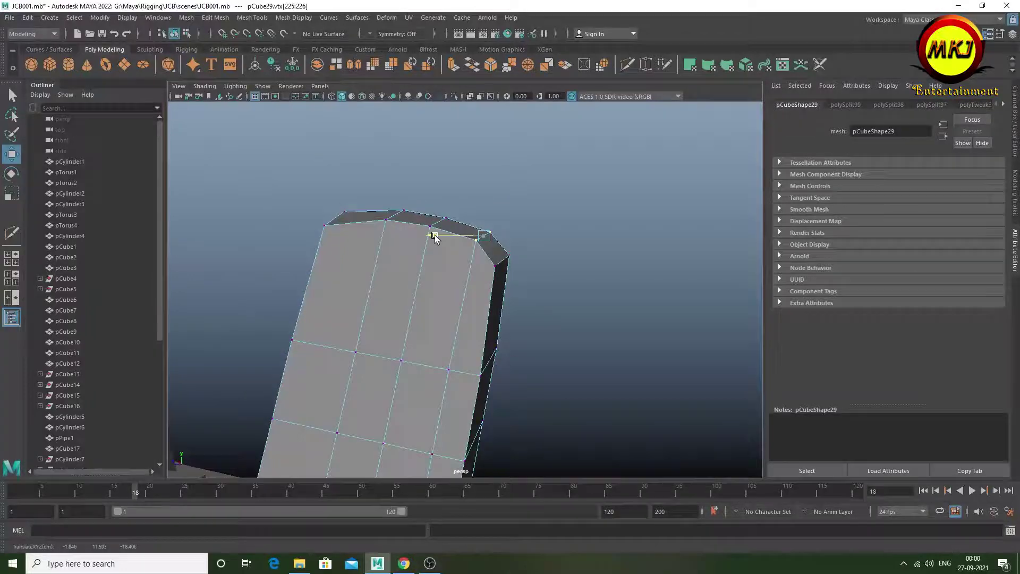
{"action": "left_click_drag", "start_coordinate": [410, 201], "coordinate": [444, 226]}
{"action": "left_click_drag", "start_coordinate": [394, 163], "coordinate": [461, 245]}
Raise and shift the small cube pCube30, then stretch it tall into a beam
{"action": "key", "text": "F8"}
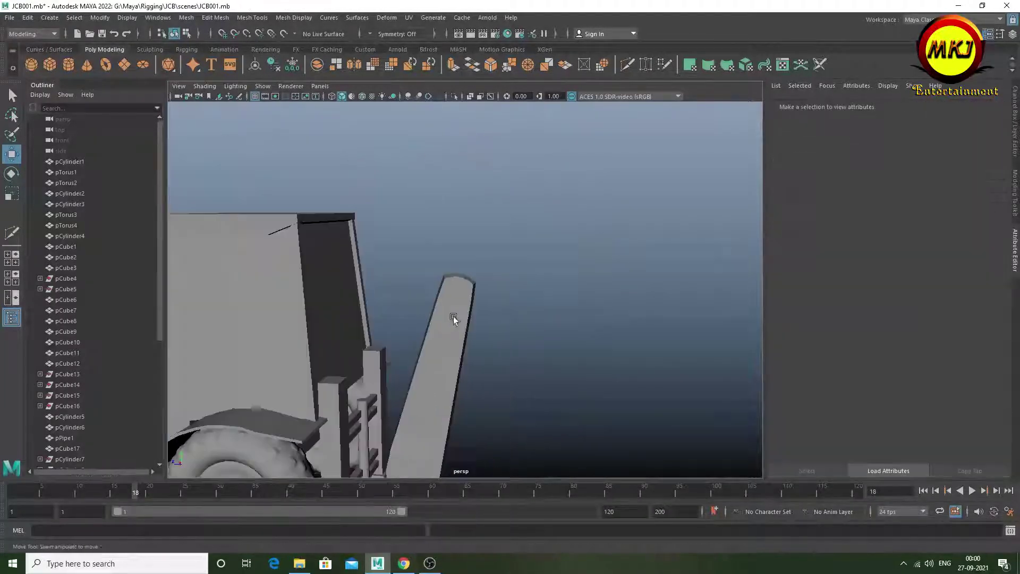
{"action": "scroll", "coordinate": [461, 244], "scroll_direction": "down", "scroll_amount": 5}
{"action": "left_click_drag", "start_coordinate": [514, 382], "coordinate": [519, 250]}
{"action": "mouse_move", "coordinate": [494, 291]}
{"action": "left_mouse_down"}
{"action": "mouse_move", "coordinate": [468, 291]}
{"action": "mouse_move", "coordinate": [474, 328]}
{"action": "mouse_move", "coordinate": [473, 309]}
{"action": "left_mouse_up"}
{"action": "key", "text": "r"}
{"action": "mouse_move", "coordinate": [472, 250]}
{"action": "left_mouse_down"}
{"action": "mouse_move", "coordinate": [457, 223]}
{"action": "mouse_move", "coordinate": [469, 341]}
{"action": "left_mouse_up"}
Tilt the beam to about 28.202 degrees in X and lower it beside the boom
{"action": "key", "text": "e"}
{"action": "key", "text": "ctrl+a"}
{"action": "key", "text": "ctrl+z"}
{"action": "key", "text": "ctrl+z"}
{"action": "mouse_move", "coordinate": [498, 237]}
{"action": "left_mouse_down", "text": "alt"}
{"action": "mouse_move", "coordinate": [457, 239]}
{"action": "mouse_move", "coordinate": [457, 276]}
{"action": "mouse_move", "coordinate": [604, 325]}
{"action": "left_mouse_up", "text": "alt"}
{"action": "key", "text": "w"}
{"action": "mouse_move", "coordinate": [590, 257]}
{"action": "left_mouse_down"}
{"action": "mouse_move", "coordinate": [583, 322]}
{"action": "mouse_move", "coordinate": [489, 371]}
{"action": "left_mouse_up"}
{"action": "middle_click_drag", "start_coordinate": [490, 373], "coordinate": [468, 373]}
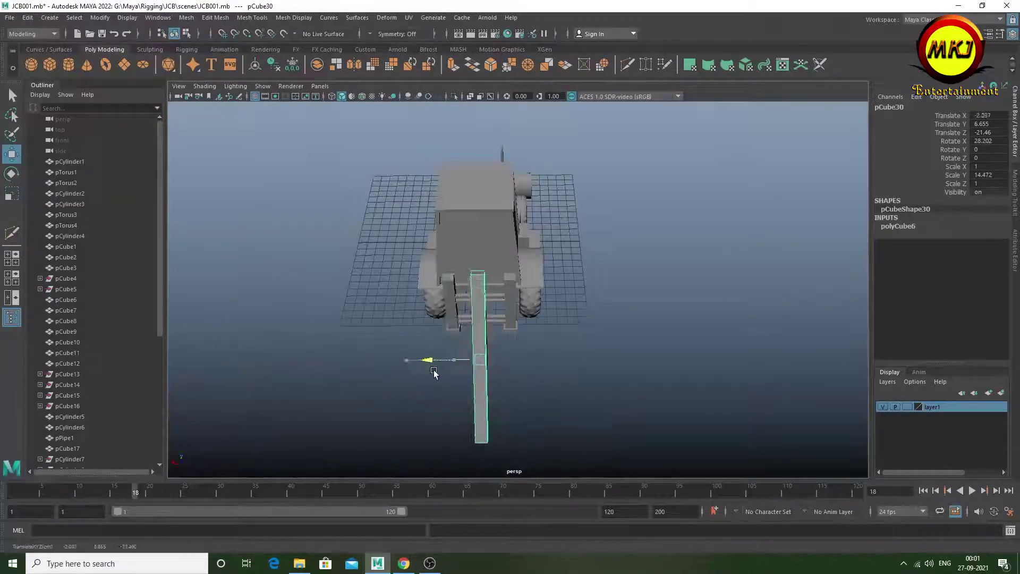
Scale the beam in X and Z to widen and thicken it alongside the boom
{"action": "key", "text": "r"}
{"action": "left_click_drag", "start_coordinate": [468, 374], "coordinate": [478, 372], "text": "alt"}
{"action": "middle_click_drag", "start_coordinate": [478, 372], "coordinate": [494, 371]}
{"action": "mouse_move", "coordinate": [494, 372]}
{"action": "left_mouse_down", "text": "alt"}
{"action": "mouse_move", "coordinate": [526, 376]}
{"action": "mouse_move", "coordinate": [467, 410]}
{"action": "mouse_move", "coordinate": [515, 335]}
{"action": "mouse_move", "coordinate": [555, 351]}
{"action": "mouse_move", "coordinate": [556, 341]}
{"action": "mouse_move", "coordinate": [537, 337]}
{"action": "mouse_move", "coordinate": [542, 367]}
{"action": "mouse_move", "coordinate": [640, 325]}
{"action": "left_mouse_up", "text": "alt"}
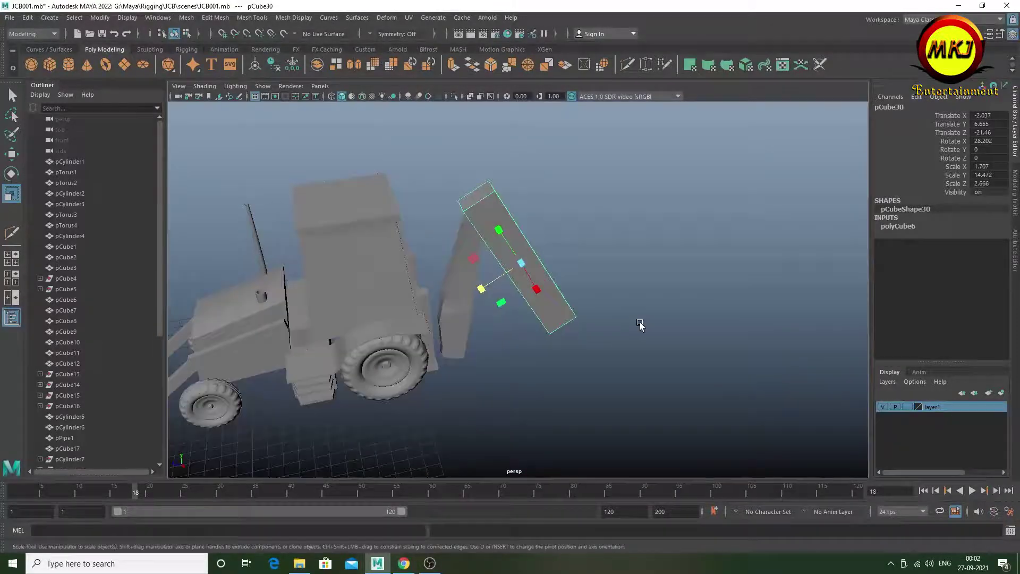
{"action": "left_click", "coordinate": [624, 309]}
{"action": "key", "text": "w"}
Give the tilted beam 31 height subdivisions and 10 depth subdivisions
{"action": "mouse_move", "coordinate": [512, 321]}
{"action": "left_mouse_down", "text": "alt"}
{"action": "mouse_move", "coordinate": [412, 335]}
{"action": "mouse_move", "coordinate": [622, 347]}
{"action": "mouse_move", "coordinate": [511, 352]}
{"action": "mouse_move", "coordinate": [566, 369]}
{"action": "mouse_move", "coordinate": [550, 342]}
{"action": "mouse_move", "coordinate": [458, 359]}
{"action": "mouse_move", "coordinate": [524, 361]}
{"action": "left_mouse_up", "text": "alt"}
{"action": "scroll", "coordinate": [401, 369], "scroll_direction": "up", "scroll_amount": 3}
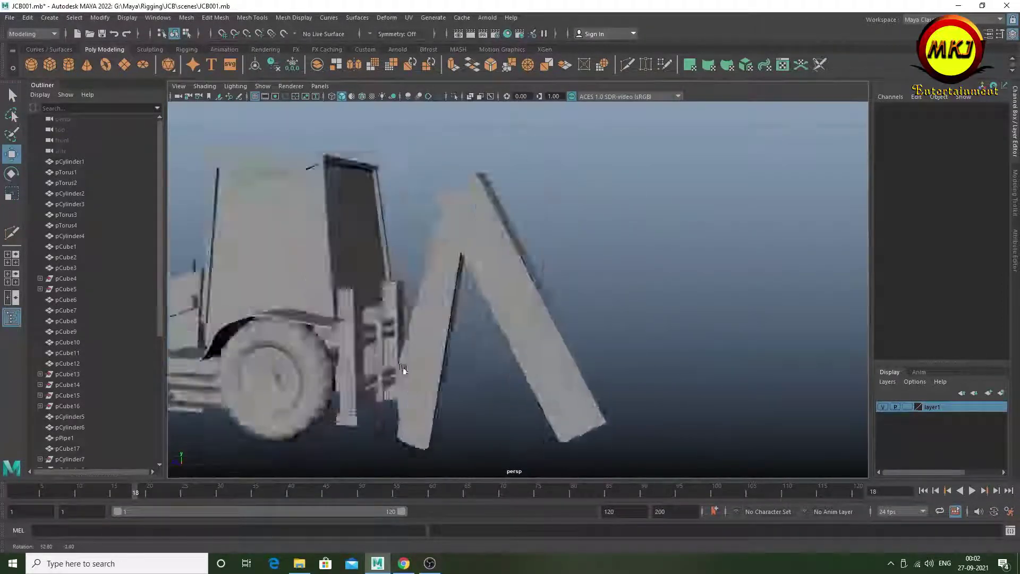
{"action": "scroll", "coordinate": [365, 368], "scroll_direction": "up", "scroll_amount": 2}
{"action": "mouse_move", "coordinate": [364, 368]}
{"action": "left_mouse_down", "text": "alt"}
{"action": "mouse_move", "coordinate": [537, 336]}
{"action": "mouse_move", "coordinate": [448, 383]}
{"action": "mouse_move", "coordinate": [482, 392]}
{"action": "mouse_move", "coordinate": [487, 352]}
{"action": "mouse_move", "coordinate": [574, 292]}
{"action": "left_mouse_up", "text": "alt"}
{"action": "left_click", "coordinate": [574, 292]}
{"action": "left_click", "coordinate": [978, 268]}
{"action": "type", "text": "31"}
{"action": "key", "text": "Tab"}
{"action": "type", "text": "10"}
{"action": "key", "text": "Return"}
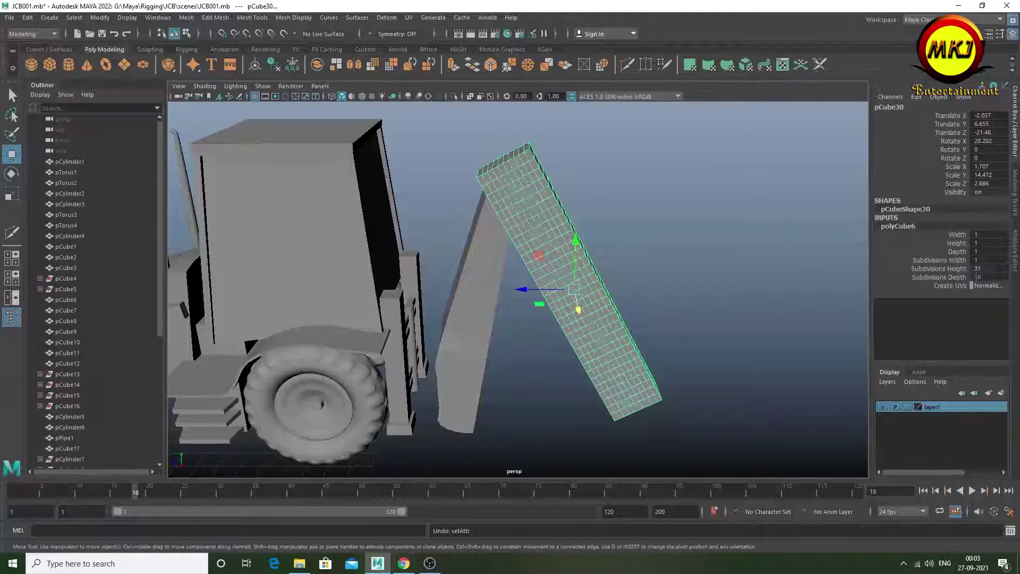
Undo the extra subdivisions and scale the beam's bottom corner vertices
{"action": "mouse_move", "coordinate": [537, 218]}
{"action": "left_mouse_down", "text": "alt"}
{"action": "mouse_move", "coordinate": [530, 205]}
{"action": "mouse_move", "coordinate": [564, 268]}
{"action": "left_mouse_up", "text": "alt"}
{"action": "key", "text": "ctrl+z"}
{"action": "key", "text": "ctrl+z"}
{"action": "left_click_drag", "start_coordinate": [577, 372], "coordinate": [619, 420]}
{"action": "key", "text": "r"}
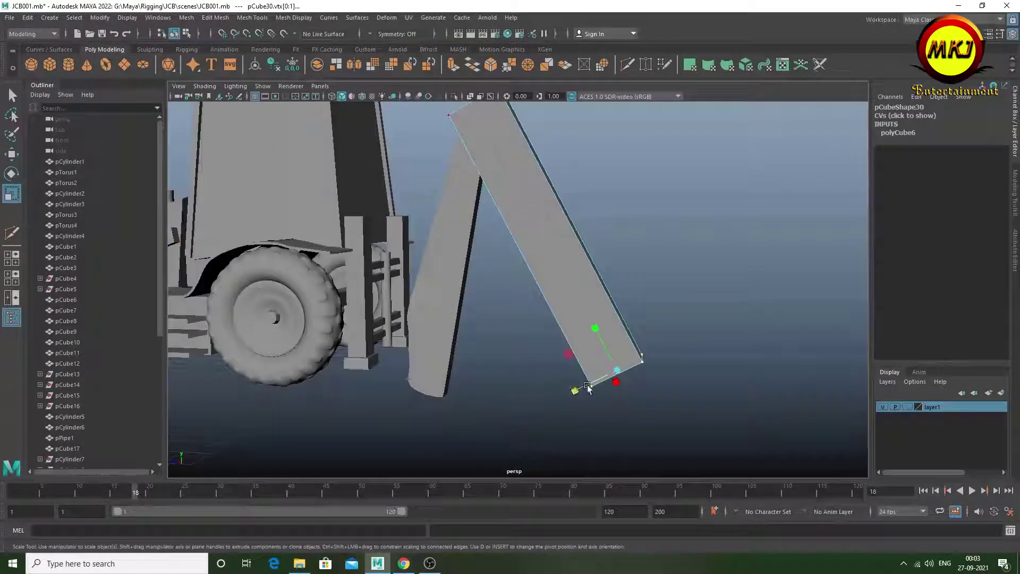
{"action": "left_click_drag", "start_coordinate": [618, 372], "coordinate": [558, 404], "text": "alt"}
Return the beam to object mode, reselect it, and undo the extra width subdivisions
{"action": "right_click", "coordinate": [617, 273]}
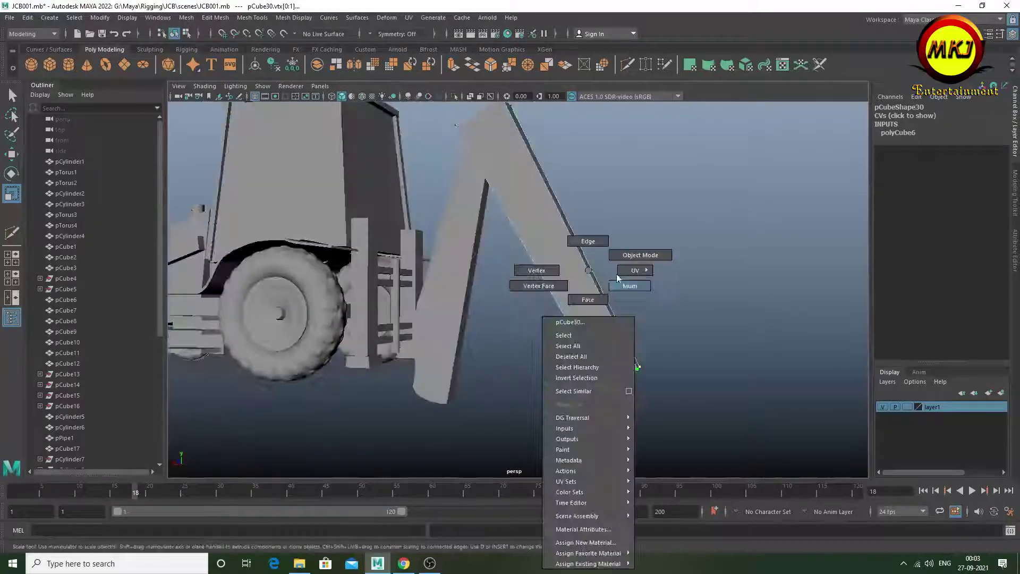
{"action": "left_click_drag", "start_coordinate": [616, 273], "coordinate": [644, 340], "text": "alt"}
{"action": "left_click_drag", "start_coordinate": [515, 262], "coordinate": [517, 286], "text": "alt"}
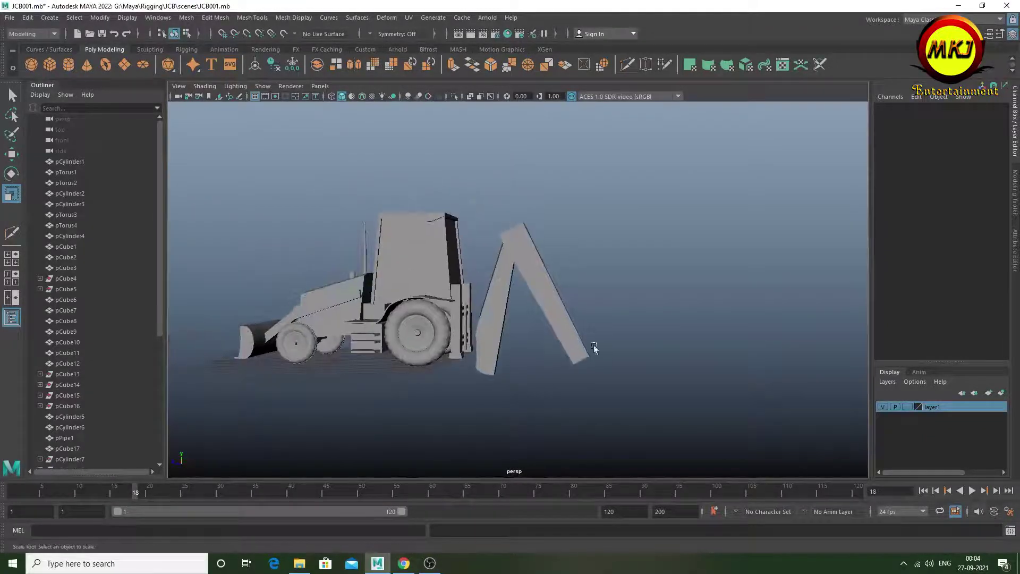
{"action": "left_click_drag", "start_coordinate": [522, 336], "coordinate": [572, 363], "text": "alt"}
{"action": "left_click", "coordinate": [572, 363]}
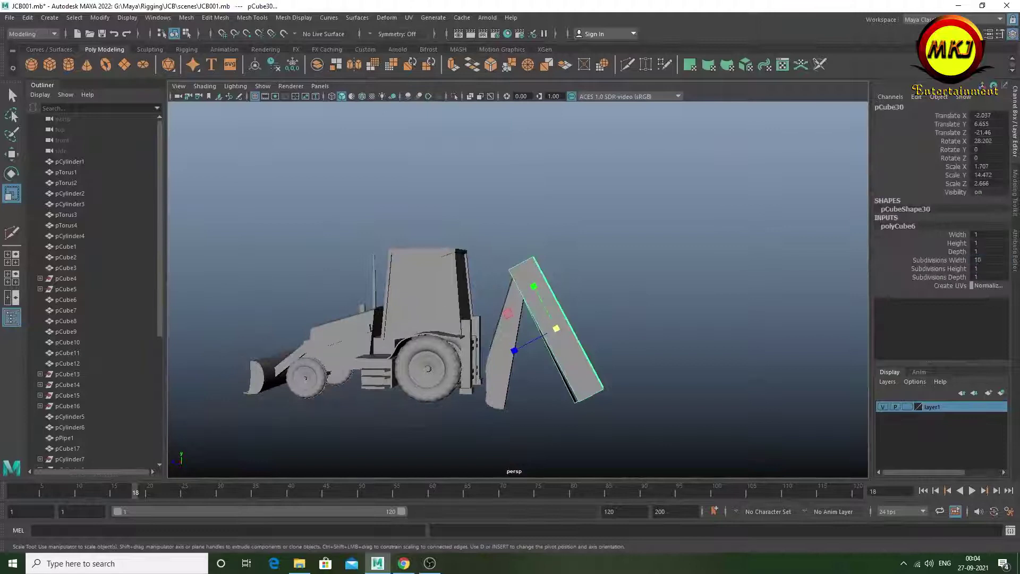
{"action": "key", "text": "ctrl+z"}
{"action": "key", "text": "ctrl+z"}
{"action": "key", "text": "ctrl+z"}
{"action": "key", "text": "ctrl+z"}
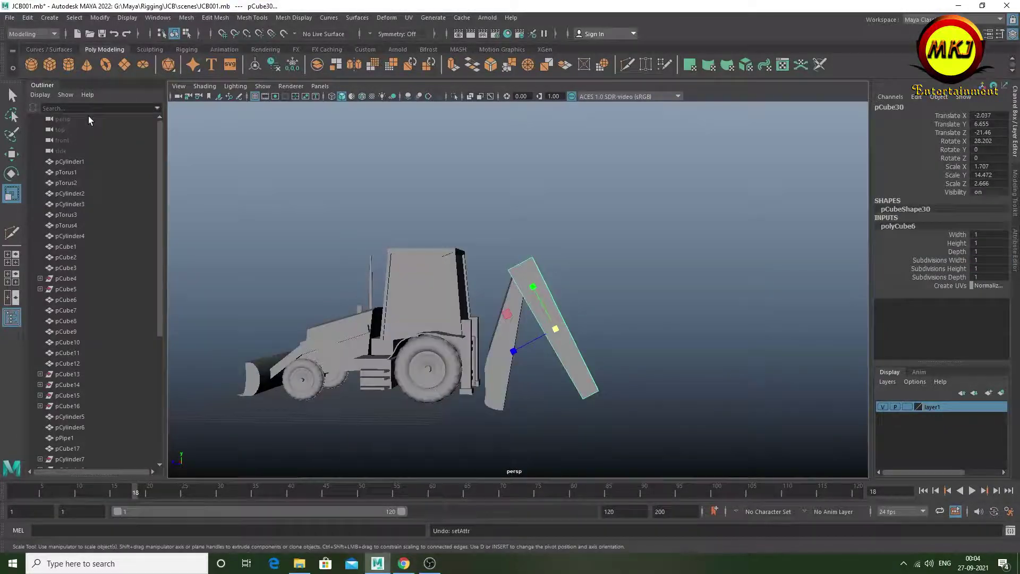
Multi-Cut a new edge from the beam's top edge down its length
{"action": "left_click", "coordinate": [12, 232]}
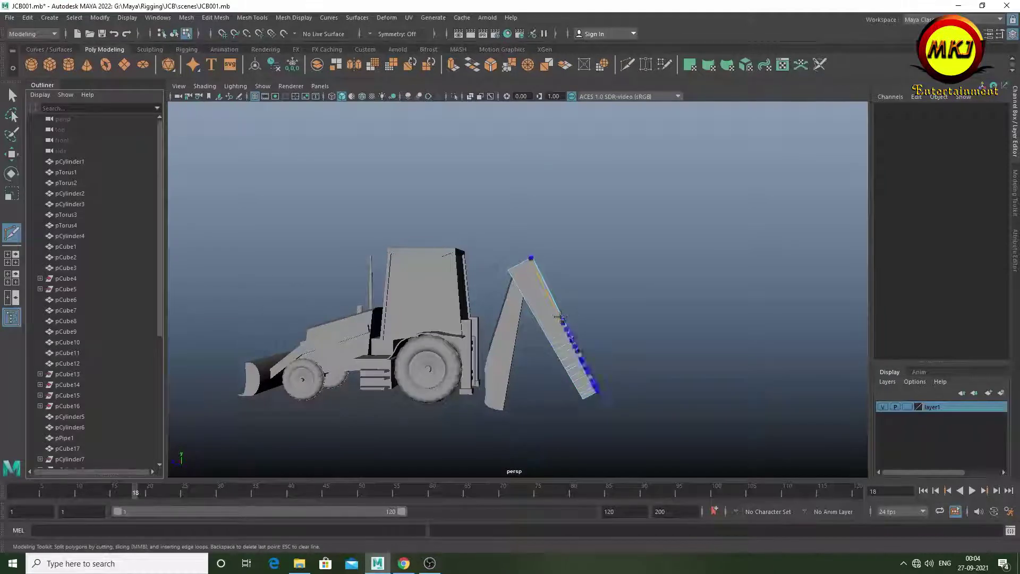
{"action": "left_click", "coordinate": [531, 263]}
{"action": "left_click", "coordinate": [591, 391]}
{"action": "key", "text": "q"}
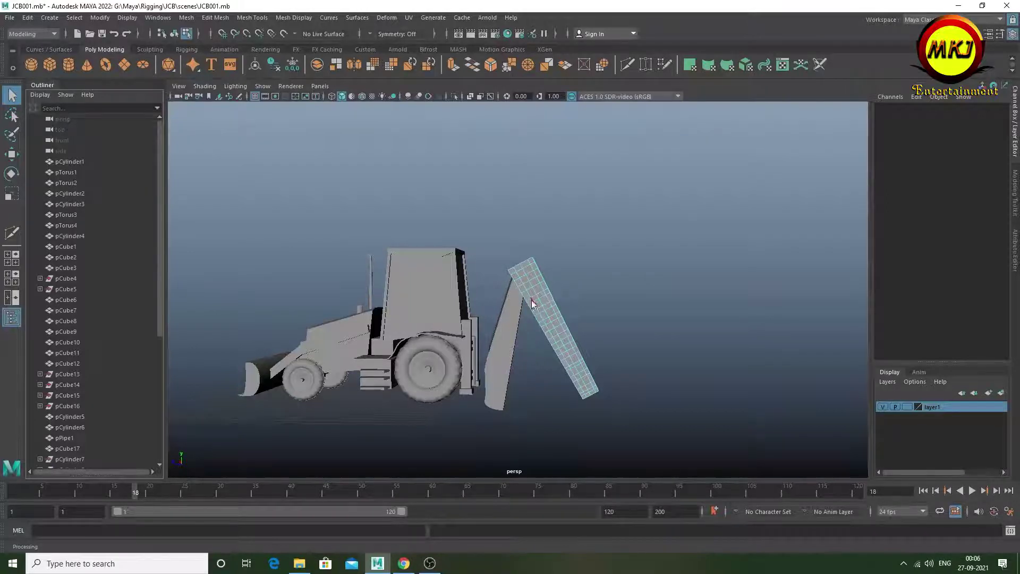
Select edge loops near the backhoe arm's tip and scale them inward
{"action": "scroll", "coordinate": [531, 302], "scroll_direction": "up", "scroll_amount": 3}
{"action": "left_click", "coordinate": [547, 330]}
{"action": "key", "text": "4"}
{"action": "key", "text": "5"}
{"action": "scroll", "coordinate": [537, 339], "scroll_direction": "up", "scroll_amount": 2}
{"action": "key", "text": "r"}
{"action": "double_click", "coordinate": [490, 257]}
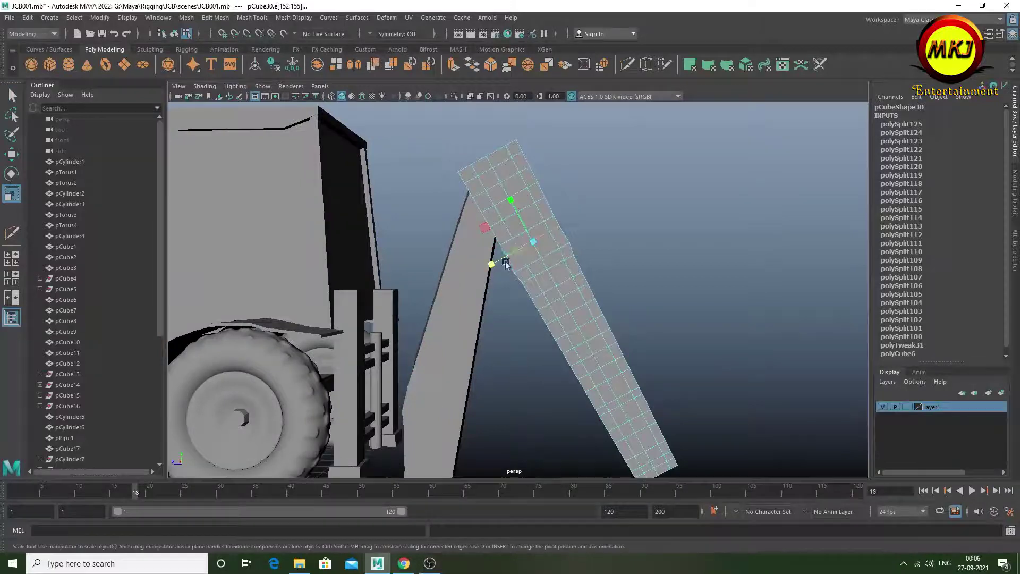
{"action": "double_click", "coordinate": [496, 225]}
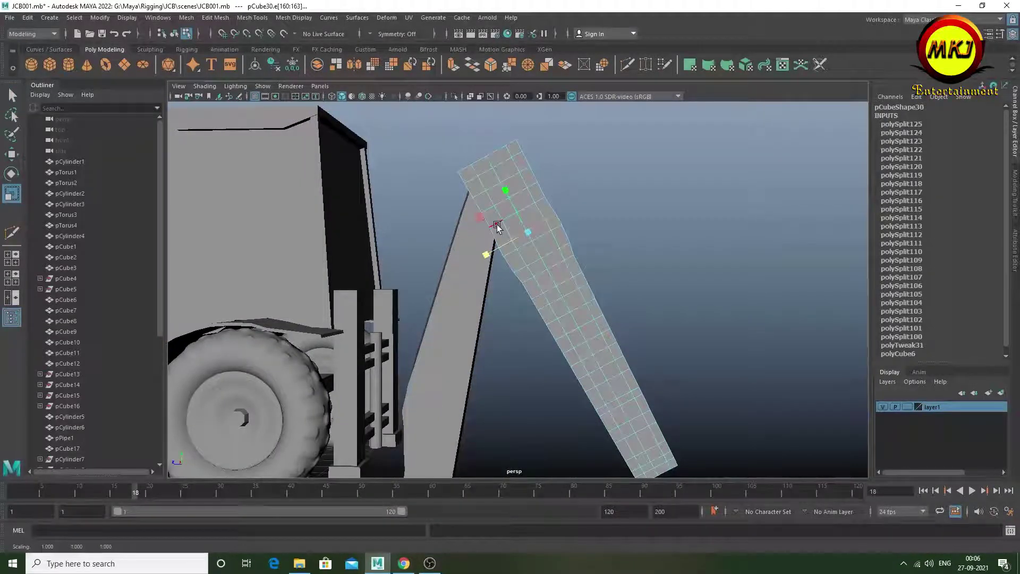
{"action": "right_click_drag", "start_coordinate": [496, 257], "coordinate": [536, 344], "text": "alt"}
Shrink the edge loop at the arm's top end to taper it
{"action": "mouse_move", "coordinate": [537, 344]}
{"action": "left_mouse_down", "text": "alt"}
{"action": "mouse_move", "coordinate": [518, 270]}
{"action": "mouse_move", "coordinate": [512, 297]}
{"action": "left_mouse_up", "text": "alt"}
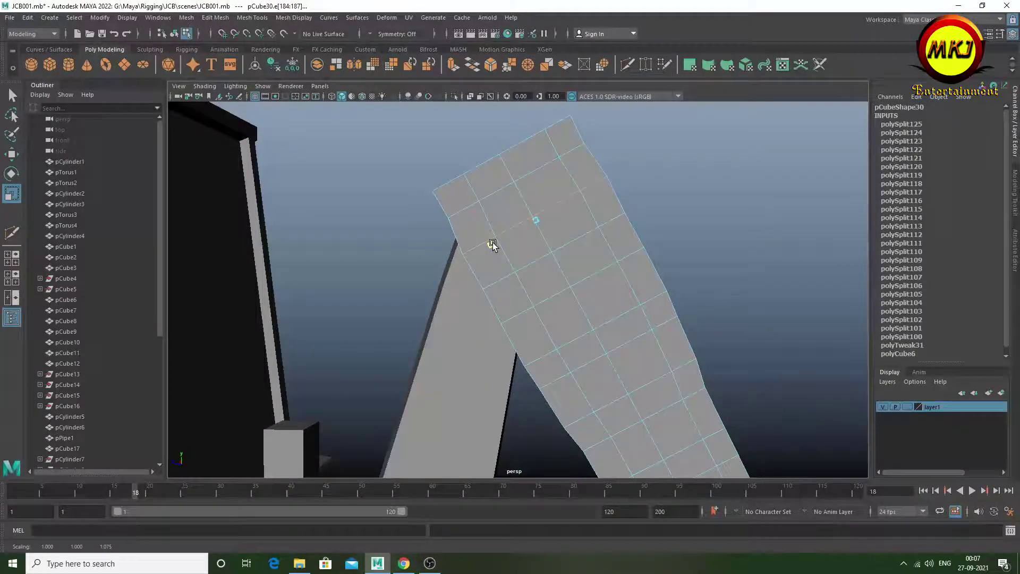
{"action": "mouse_move", "coordinate": [454, 177]}
{"action": "left_mouse_down", "text": "alt"}
{"action": "mouse_move", "coordinate": [519, 288]}
{"action": "mouse_move", "coordinate": [536, 285]}
{"action": "left_mouse_up", "text": "alt"}
{"action": "double_click", "coordinate": [453, 215]}
{"action": "mouse_move", "coordinate": [542, 280]}
{"action": "middle_mouse_down", "text": "alt"}
{"action": "mouse_move", "coordinate": [554, 320]}
{"action": "mouse_move", "coordinate": [489, 257]}
{"action": "middle_mouse_up", "text": "alt"}
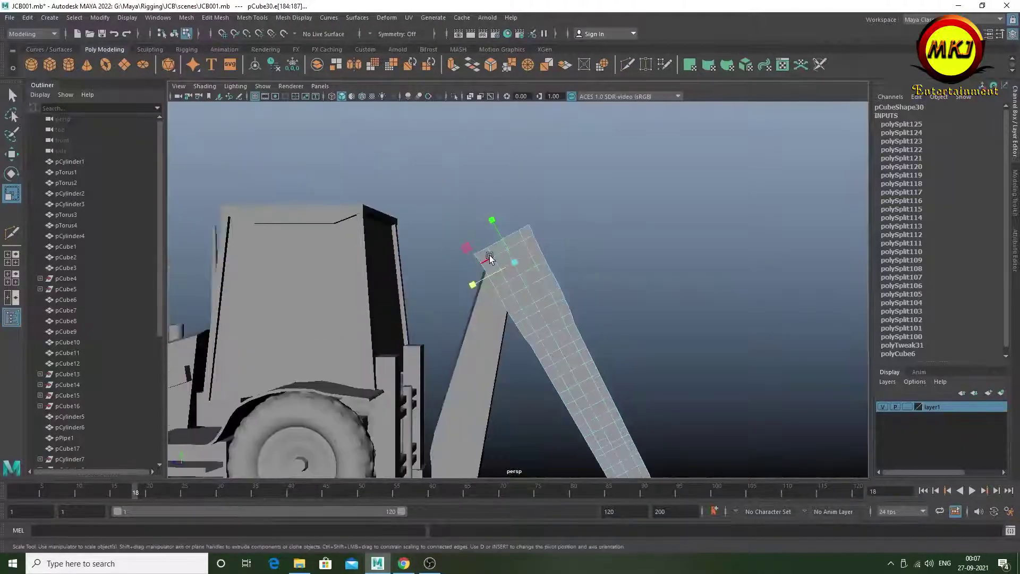
Switch to face mode and select the arm's top face
{"action": "mouse_move", "coordinate": [461, 264]}
{"action": "left_mouse_down", "text": "alt"}
{"action": "mouse_move", "coordinate": [462, 235]}
{"action": "mouse_move", "coordinate": [476, 258]}
{"action": "left_mouse_up", "text": "alt"}
{"action": "right_click", "coordinate": [476, 258]}
{"action": "left_click", "coordinate": [474, 283]}
{"action": "left_click", "coordinate": [487, 263]}
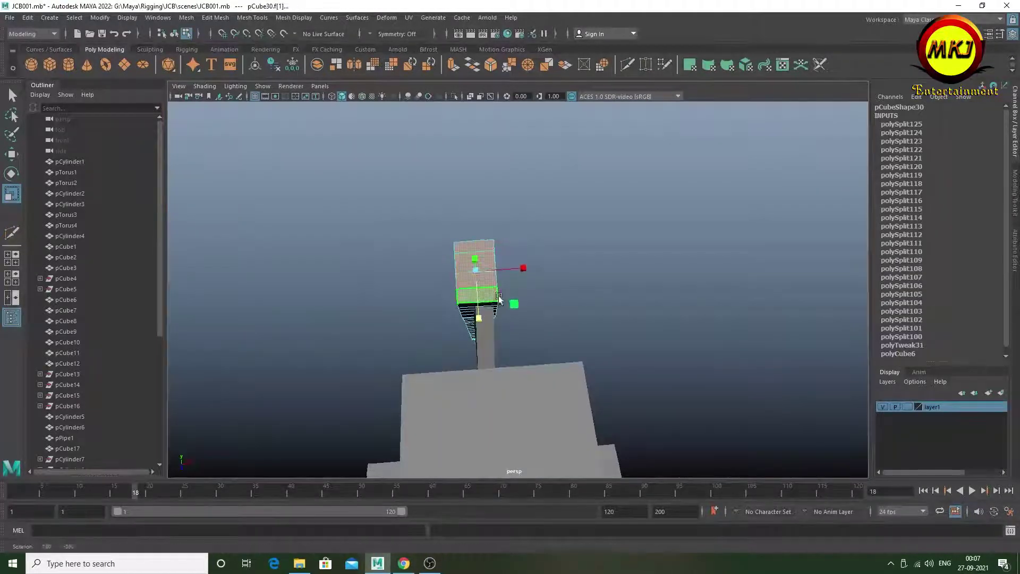
Extrude the arm's top face outward and scale the new faces down to round the tip
{"action": "left_click_drag", "start_coordinate": [498, 297], "coordinate": [500, 251], "text": "alt"}
{"action": "key", "text": "ctrl+e"}
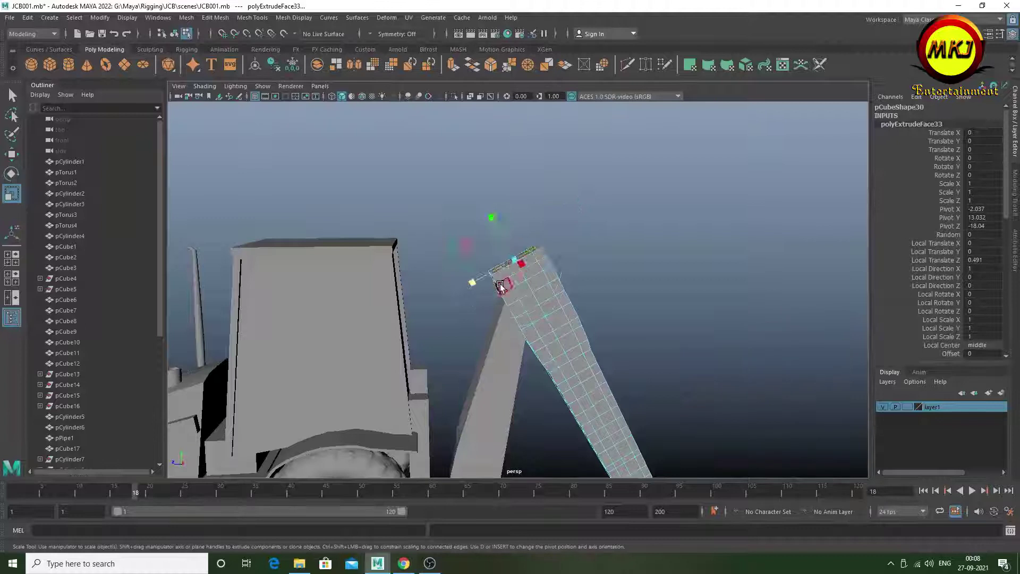
{"action": "right_click_drag", "start_coordinate": [501, 287], "coordinate": [519, 327], "text": "alt"}
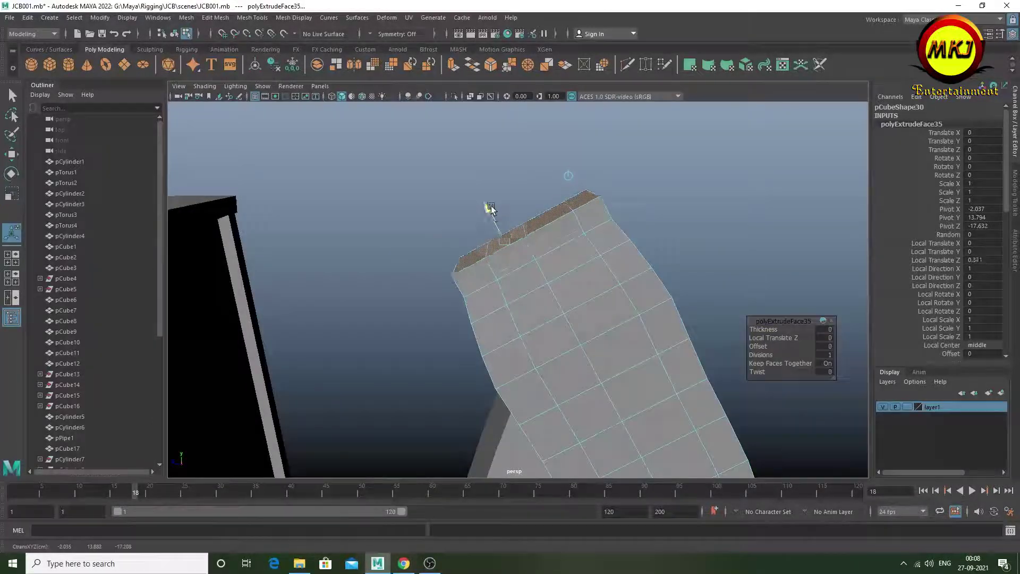
{"action": "left_click_drag", "start_coordinate": [491, 208], "coordinate": [489, 212], "text": "alt"}
{"action": "key", "text": "r"}
{"action": "mouse_move", "coordinate": [505, 256]}
{"action": "left_mouse_down", "text": "alt"}
{"action": "mouse_move", "coordinate": [564, 372]}
{"action": "mouse_move", "coordinate": [476, 406]}
{"action": "mouse_move", "coordinate": [551, 369]}
{"action": "left_mouse_up", "text": "alt"}
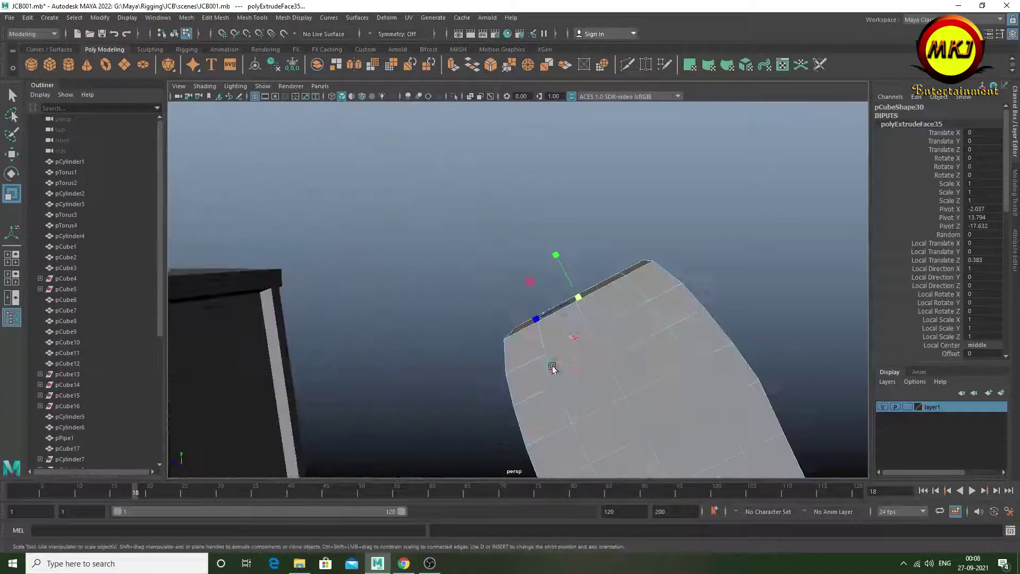
{"action": "left_click_drag", "start_coordinate": [534, 265], "coordinate": [554, 302], "text": "alt"}
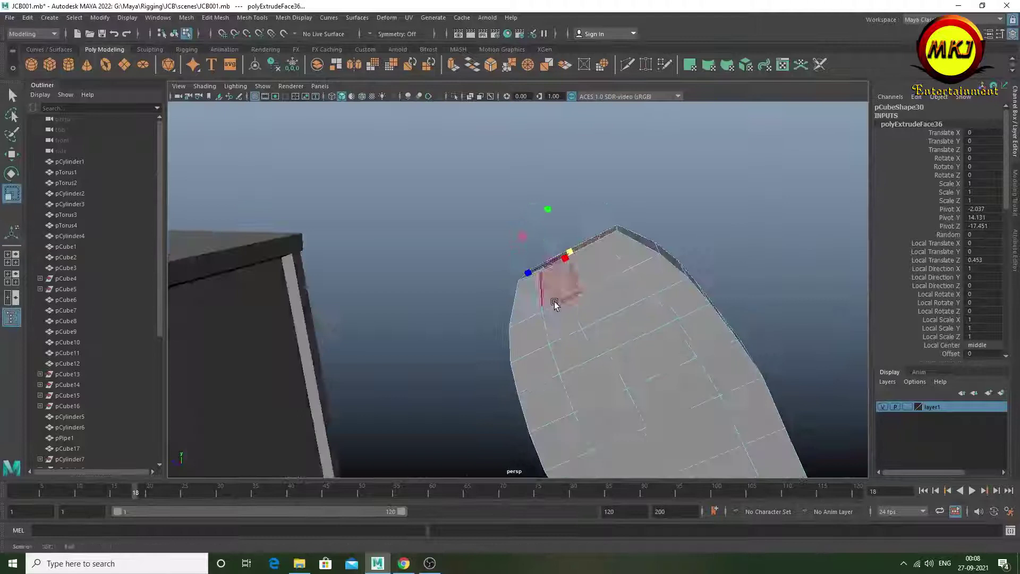
{"action": "mouse_move", "coordinate": [558, 253]}
{"action": "left_mouse_down"}
{"action": "mouse_move", "coordinate": [526, 210]}
{"action": "mouse_move", "coordinate": [540, 294]}
{"action": "left_mouse_up"}
{"action": "key", "text": "r"}
{"action": "mouse_move", "coordinate": [526, 230]}
{"action": "left_mouse_down", "text": "alt"}
{"action": "mouse_move", "coordinate": [586, 266]}
{"action": "mouse_move", "coordinate": [639, 396]}
{"action": "left_mouse_up", "text": "alt"}
Return to object mode and check the finished arm against the whole JCB
{"action": "right_click", "coordinate": [539, 269]}
{"action": "mouse_move", "coordinate": [540, 268]}
{"action": "left_mouse_down", "text": "alt"}
{"action": "mouse_move", "coordinate": [506, 218]}
{"action": "mouse_move", "coordinate": [455, 375]}
{"action": "mouse_move", "coordinate": [581, 342]}
{"action": "mouse_move", "coordinate": [601, 373]}
{"action": "mouse_move", "coordinate": [589, 422]}
{"action": "mouse_move", "coordinate": [612, 351]}
{"action": "mouse_move", "coordinate": [551, 416]}
{"action": "mouse_move", "coordinate": [612, 413]}
{"action": "left_mouse_up", "text": "alt"}
{"action": "left_click", "coordinate": [580, 342]}
{"action": "key", "text": "w"}
{"action": "left_click", "coordinate": [530, 398]}
{"action": "mouse_move", "coordinate": [530, 397]}
{"action": "left_mouse_down", "text": "alt"}
{"action": "mouse_move", "coordinate": [532, 405]}
{"action": "mouse_move", "coordinate": [571, 358]}
{"action": "mouse_move", "coordinate": [535, 362]}
{"action": "left_mouse_up", "text": "alt"}
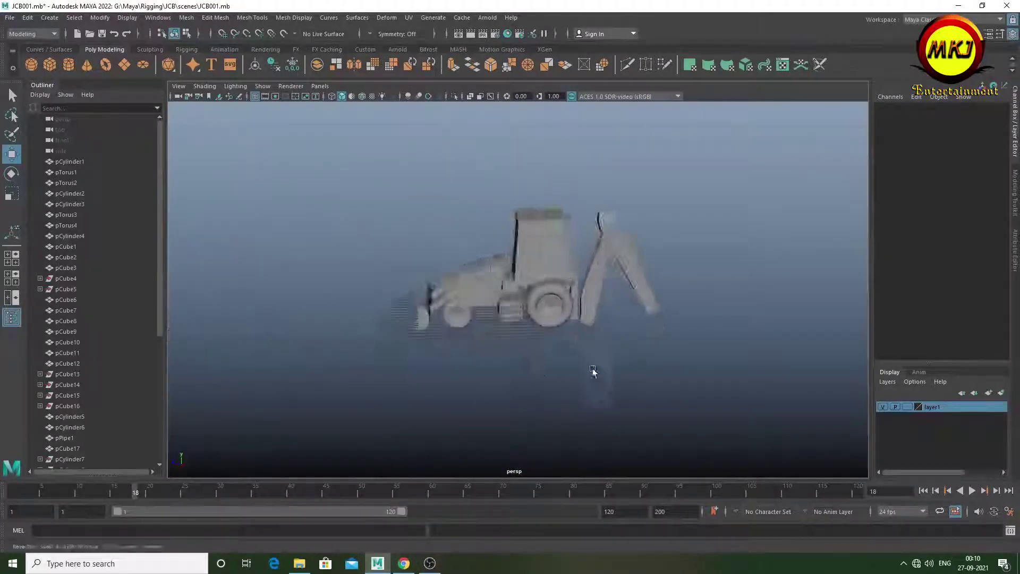
Save the scene, overwriting JCB001.mb
{"action": "scroll", "coordinate": [593, 371], "scroll_direction": "up", "scroll_amount": 3}
{"action": "key", "text": "q"}
{"action": "key", "text": "ctrl+shift+s"}
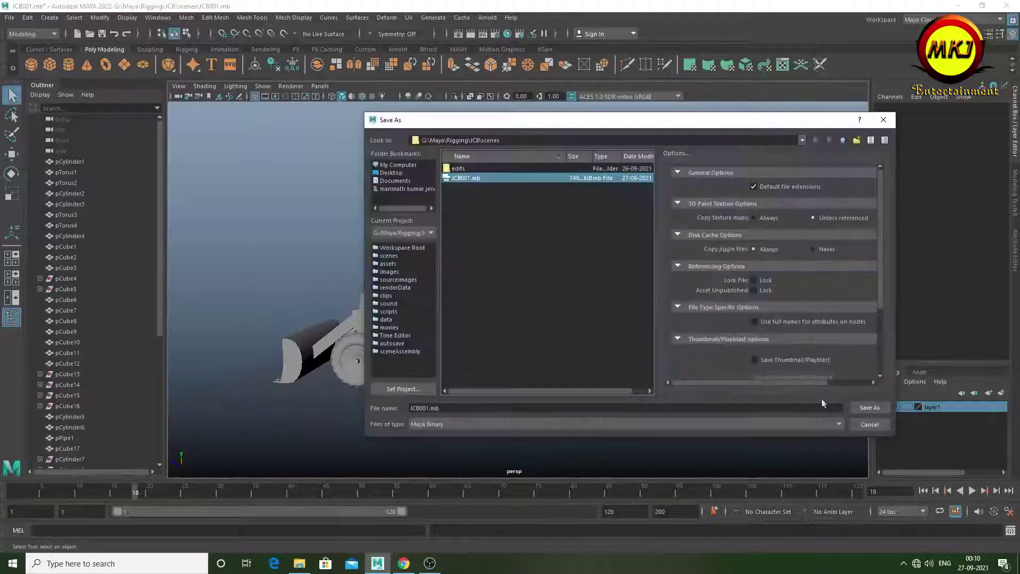
{"action": "left_click", "coordinate": [597, 294]}
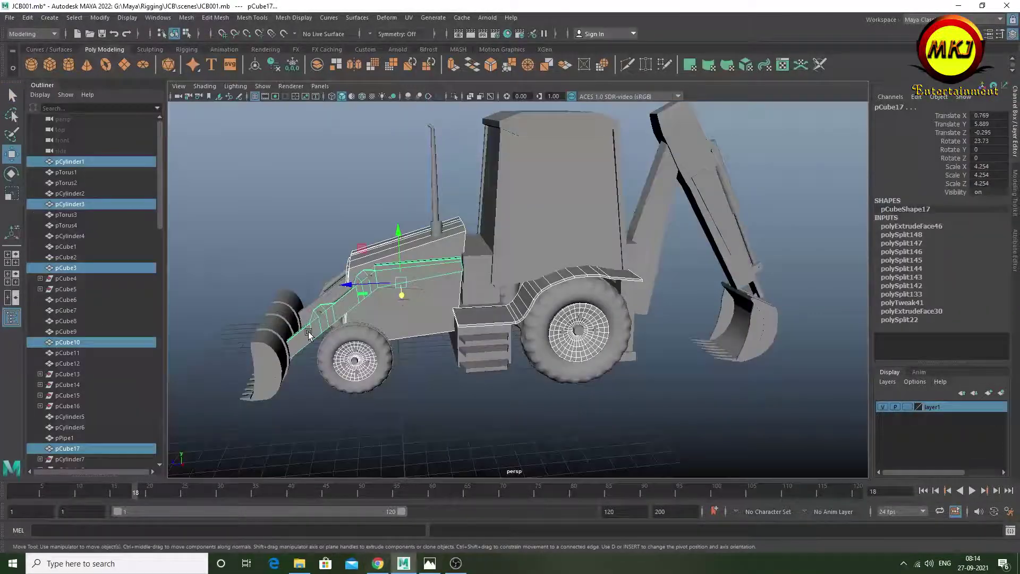
Shift-select the rear wheel, vertical box and other body parts to be painted yellow
{"action": "mouse_move", "coordinate": [780, 338]}
{"action": "left_mouse_down", "text": "alt"}
{"action": "mouse_move", "coordinate": [733, 320]}
{"action": "mouse_move", "coordinate": [741, 312]}
{"action": "mouse_move", "coordinate": [769, 342]}
{"action": "mouse_move", "coordinate": [751, 327]}
{"action": "left_mouse_up", "text": "alt"}
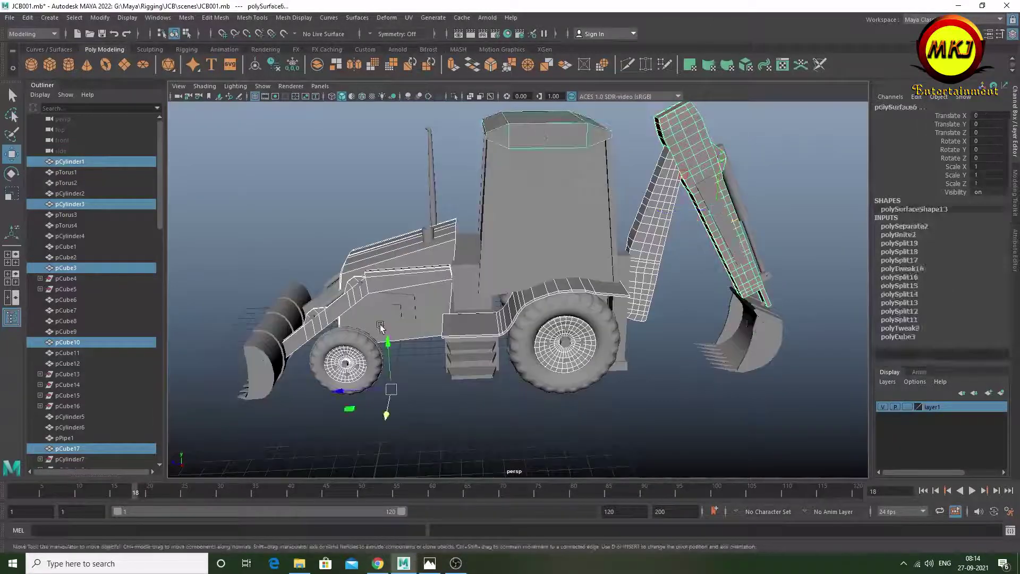
{"action": "mouse_move", "coordinate": [339, 318]}
{"action": "left_mouse_down", "text": "alt"}
{"action": "mouse_move", "coordinate": [432, 444]}
{"action": "mouse_move", "coordinate": [474, 319]}
{"action": "left_mouse_up", "text": "alt"}
{"action": "left_click", "coordinate": [474, 319]}
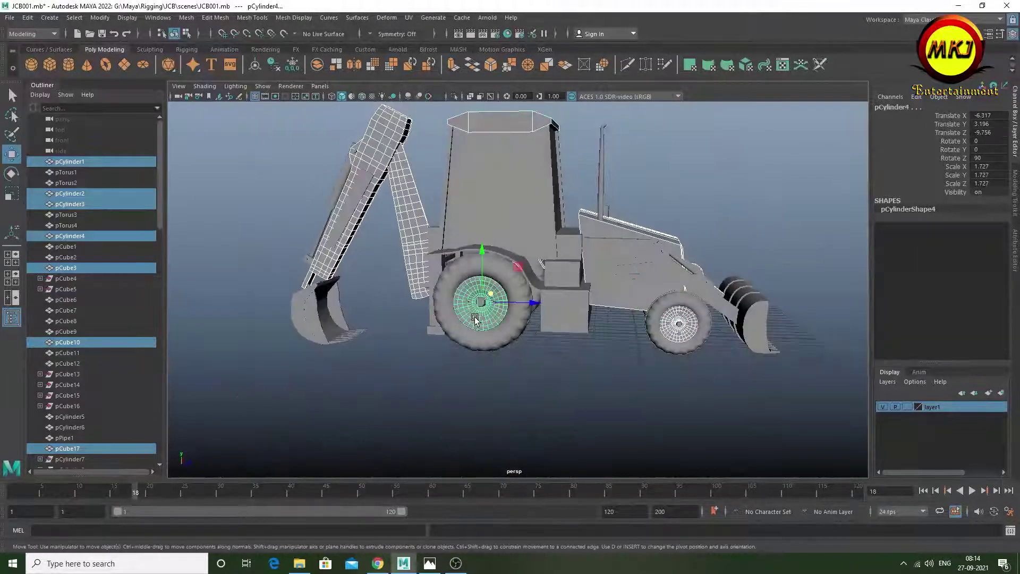
{"action": "left_click_drag", "start_coordinate": [437, 355], "coordinate": [434, 336], "text": "alt"}
{"action": "left_click", "coordinate": [435, 336]}
{"action": "scroll", "coordinate": [435, 336], "scroll_direction": "up", "scroll_amount": 3}
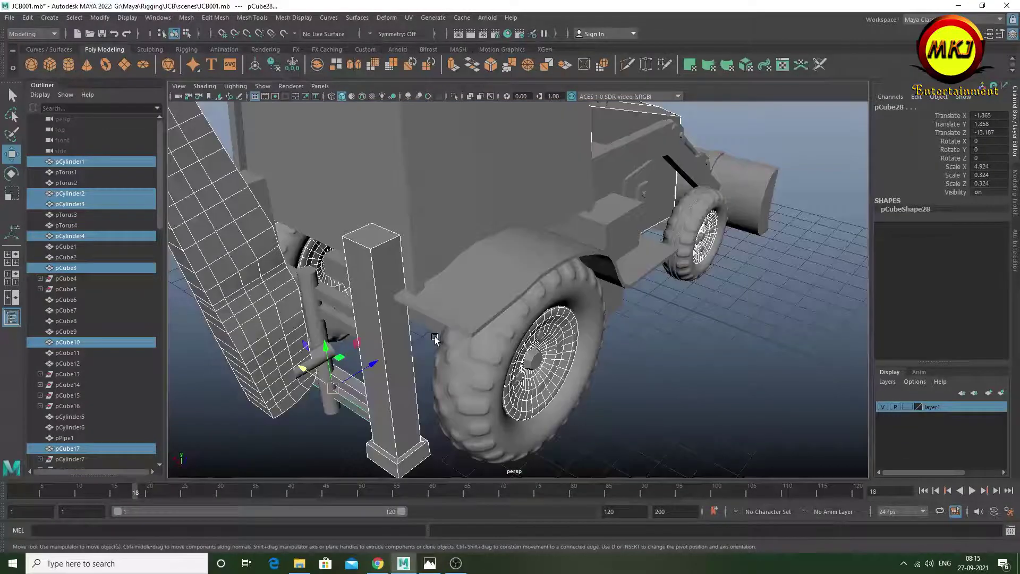
{"action": "mouse_move", "coordinate": [325, 363]}
{"action": "left_mouse_down", "text": "alt"}
{"action": "mouse_move", "coordinate": [475, 335]}
{"action": "mouse_move", "coordinate": [495, 355]}
{"action": "left_mouse_up", "text": "alt"}
{"action": "left_click", "coordinate": [476, 336]}
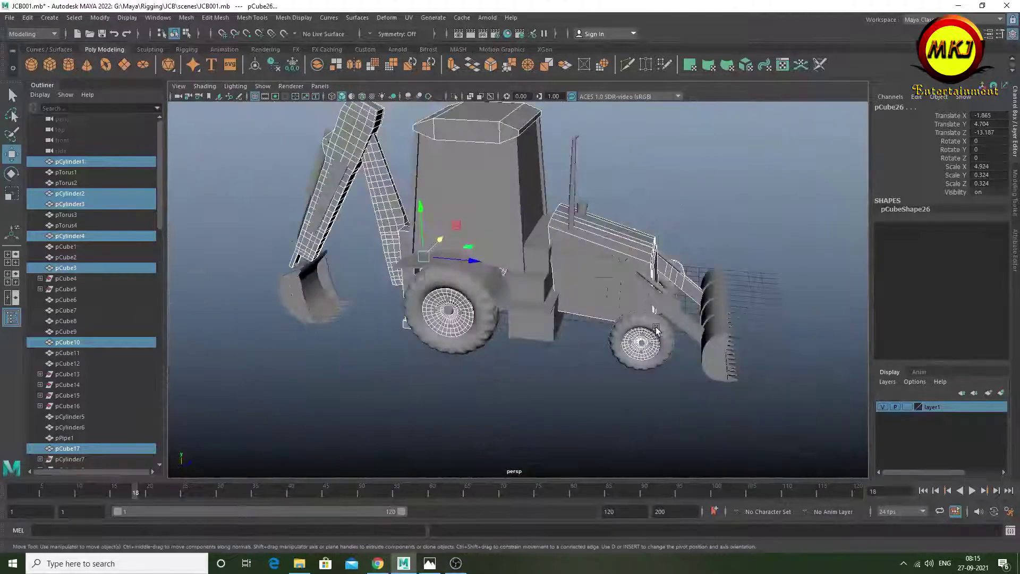
{"action": "left_click_drag", "start_coordinate": [495, 354], "coordinate": [439, 270], "text": "alt"}
Assign a new Lambert (lambert3) and set its colour to golden yellow, V 1, hue about 45
{"action": "right_click", "coordinate": [438, 270]}
{"action": "left_click", "coordinate": [523, 481]}
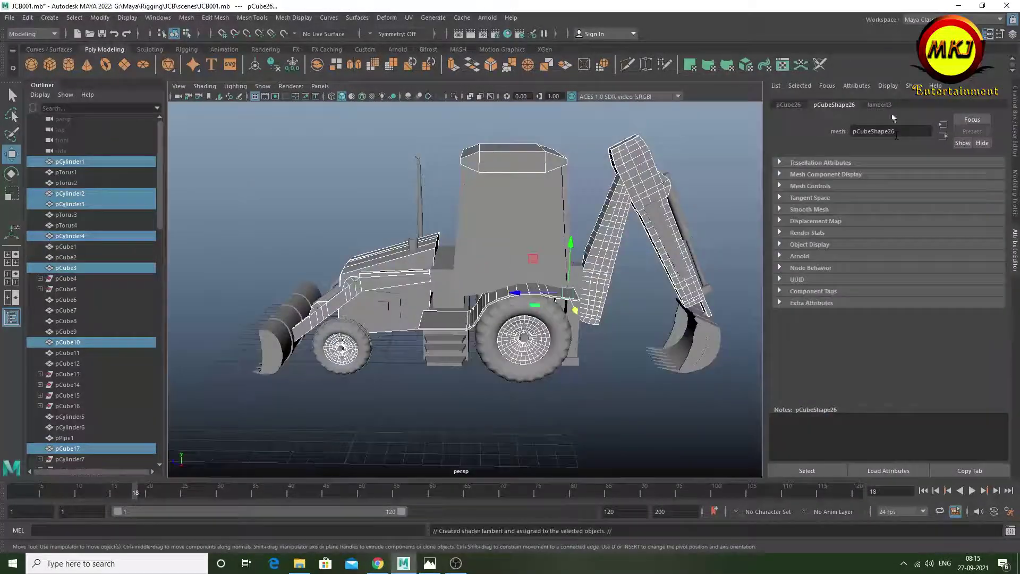
{"action": "left_click", "coordinate": [850, 215]}
{"action": "left_click_drag", "start_coordinate": [826, 277], "coordinate": [884, 276]}
{"action": "left_click", "coordinate": [835, 198]}
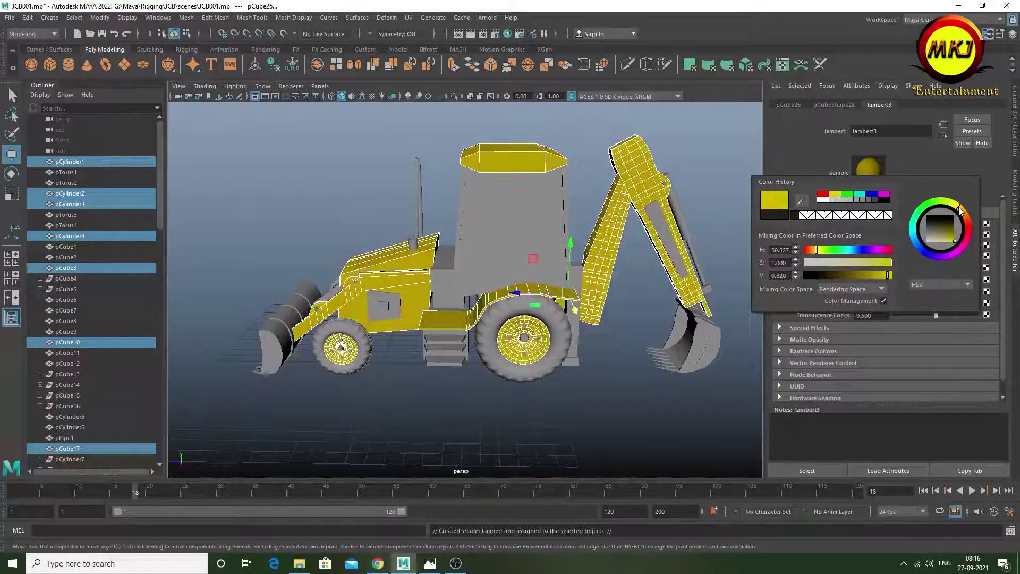
{"action": "left_click_drag", "start_coordinate": [900, 275], "coordinate": [892, 274]}
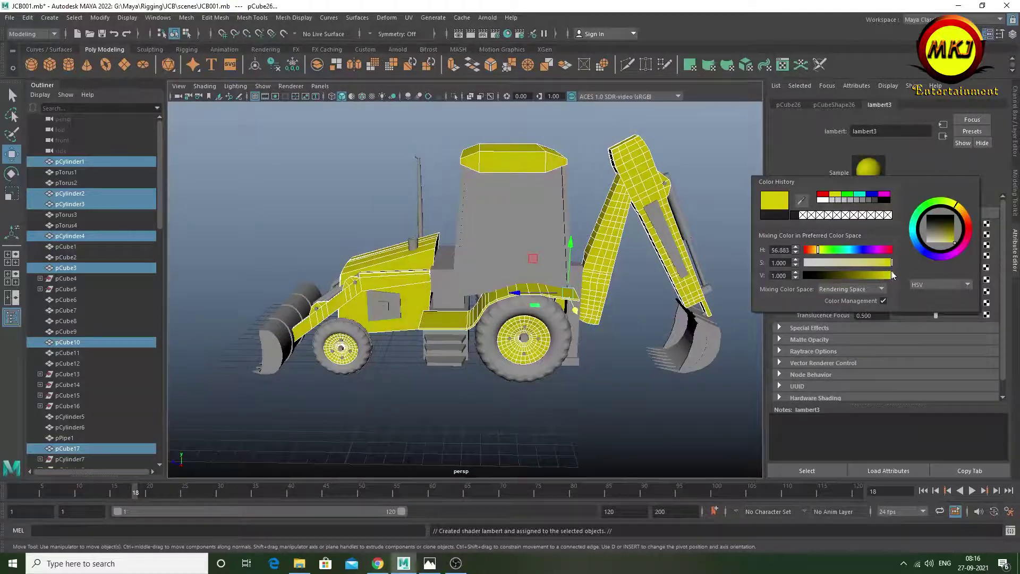
{"action": "left_click_drag", "start_coordinate": [957, 210], "coordinate": [961, 223]}
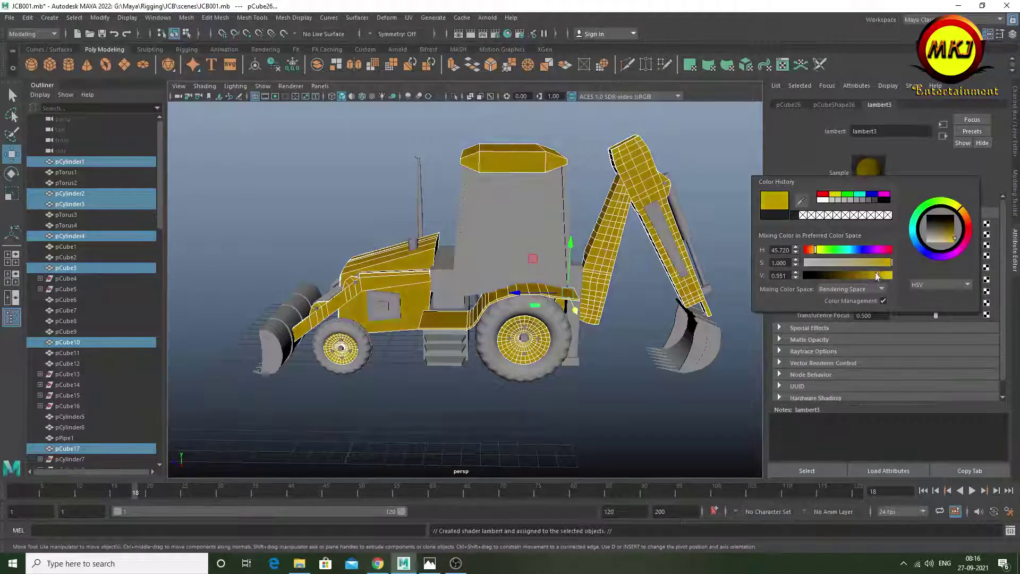
{"action": "left_click", "coordinate": [531, 425]}
{"action": "left_click_drag", "start_coordinate": [512, 437], "coordinate": [338, 377], "text": "alt"}
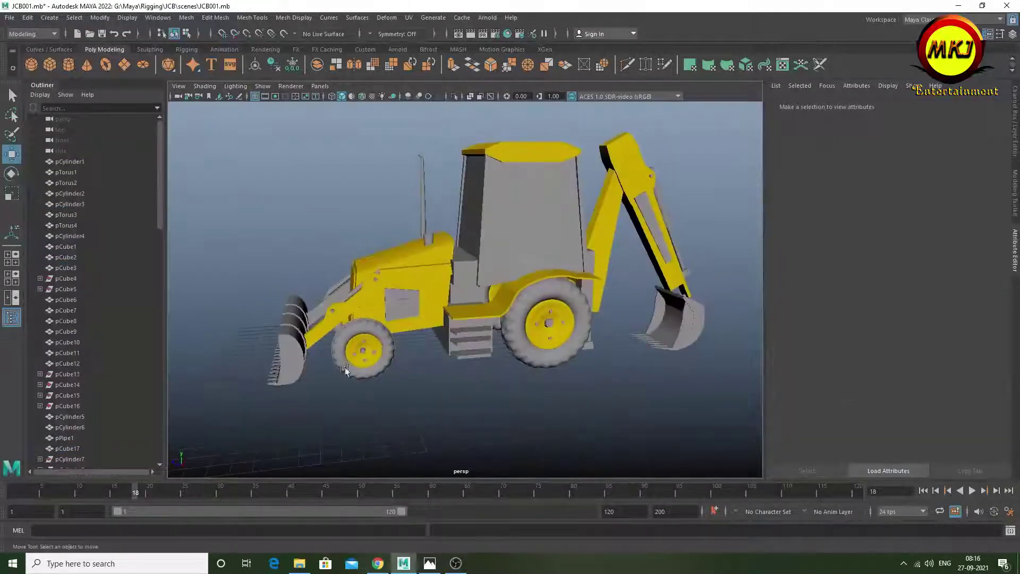
{"action": "key", "text": "ctrl+z"}
Shift-select the front tyre and the side-panel parts of the loader
{"action": "mouse_move", "coordinate": [449, 334]}
{"action": "right_mouse_down", "text": "alt"}
{"action": "mouse_move", "coordinate": [483, 358]}
{"action": "mouse_move", "coordinate": [527, 348]}
{"action": "mouse_move", "coordinate": [422, 316]}
{"action": "right_mouse_up", "text": "alt"}
{"action": "left_click", "coordinate": [421, 315], "text": "shift"}
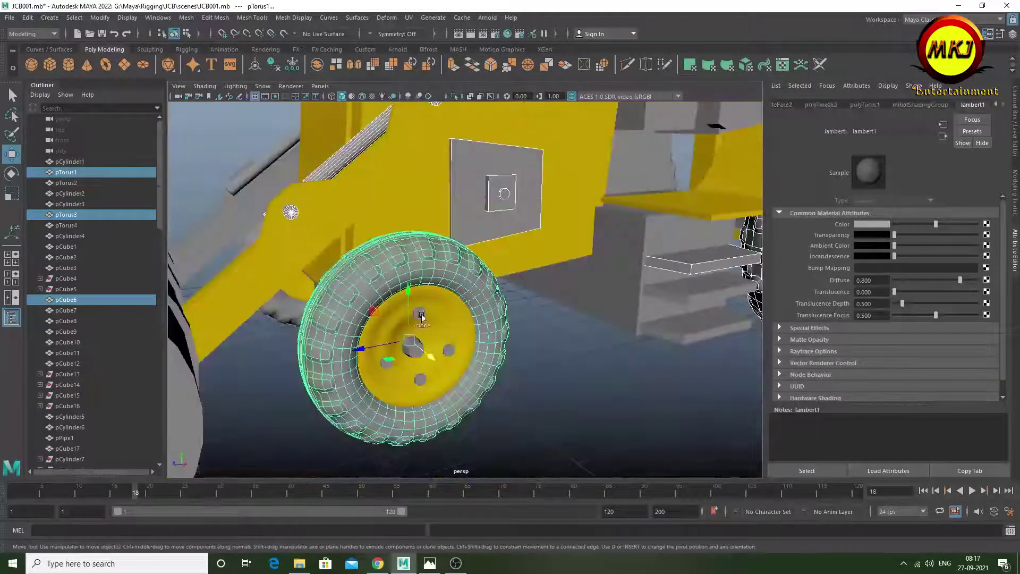
{"action": "right_click_drag", "start_coordinate": [666, 378], "coordinate": [584, 378], "text": "alt"}
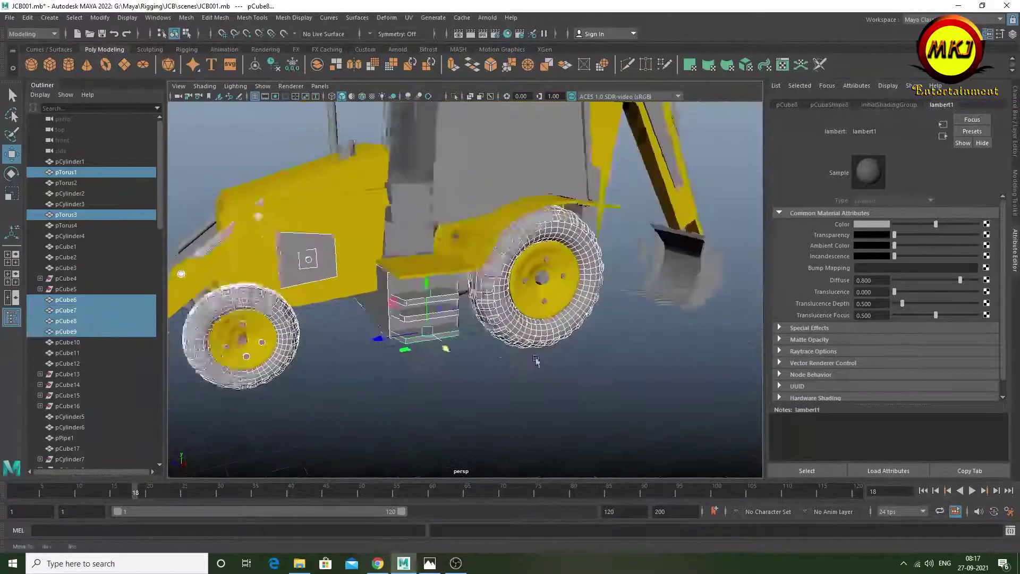
{"action": "left_click_drag", "start_coordinate": [584, 378], "coordinate": [497, 376], "text": "alt"}
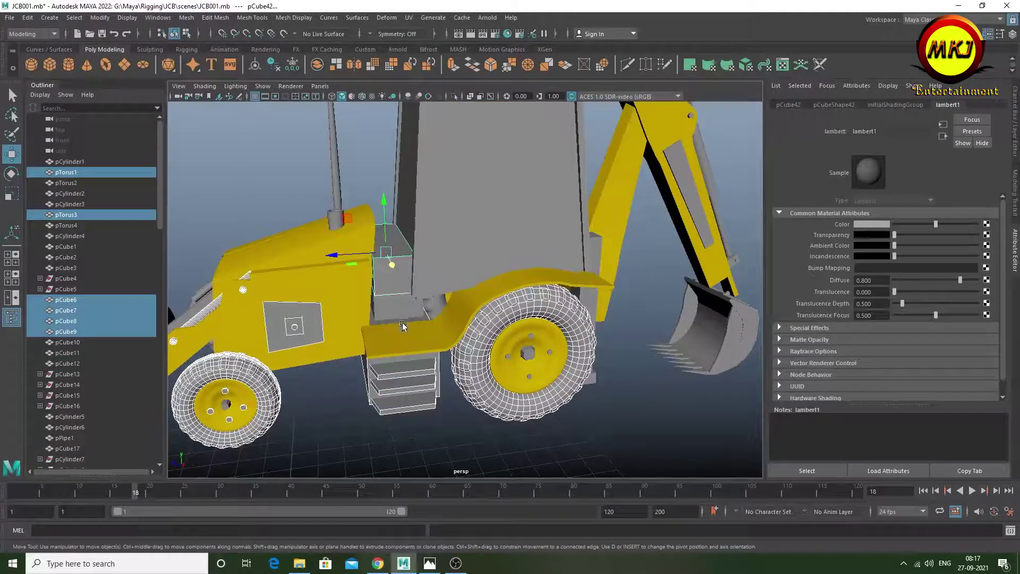
{"action": "left_click_drag", "start_coordinate": [593, 322], "coordinate": [463, 298], "text": "alt"}
{"action": "left_click", "coordinate": [606, 160], "text": "shift"}
{"action": "left_click_drag", "start_coordinate": [607, 160], "coordinate": [648, 298], "text": "alt"}
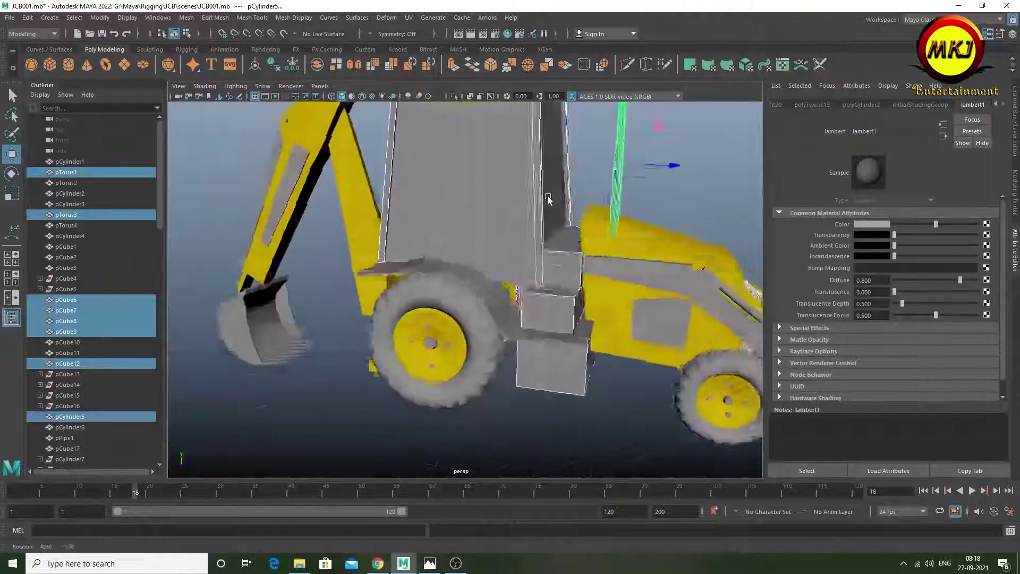
{"action": "left_click", "coordinate": [648, 297], "text": "shift"}
{"action": "right_click_drag", "start_coordinate": [648, 298], "coordinate": [546, 300], "text": "alt"}
Add the wheel hub pieces, the other tyre and another body part to the selection
{"action": "key", "text": "ctrl+d"}
{"action": "mouse_move", "coordinate": [628, 301]}
{"action": "right_mouse_down", "text": "alt"}
{"action": "mouse_move", "coordinate": [588, 255]}
{"action": "mouse_move", "coordinate": [566, 320]}
{"action": "right_mouse_up", "text": "alt"}
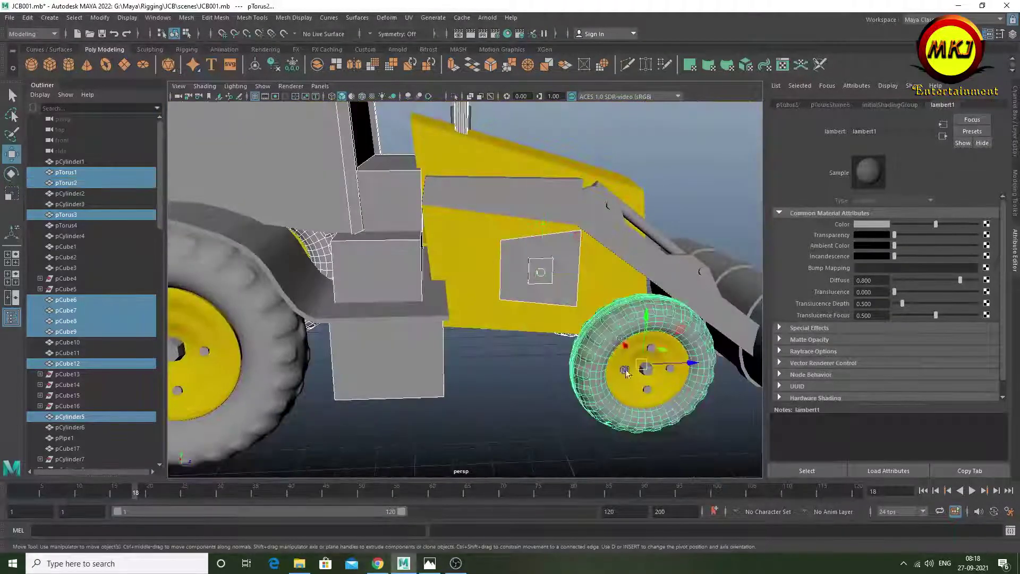
{"action": "key", "text": "ctrl+d"}
{"action": "left_click_drag", "start_coordinate": [626, 373], "coordinate": [516, 322], "text": "alt"}
{"action": "right_click_drag", "start_coordinate": [513, 308], "coordinate": [664, 284], "text": "alt"}
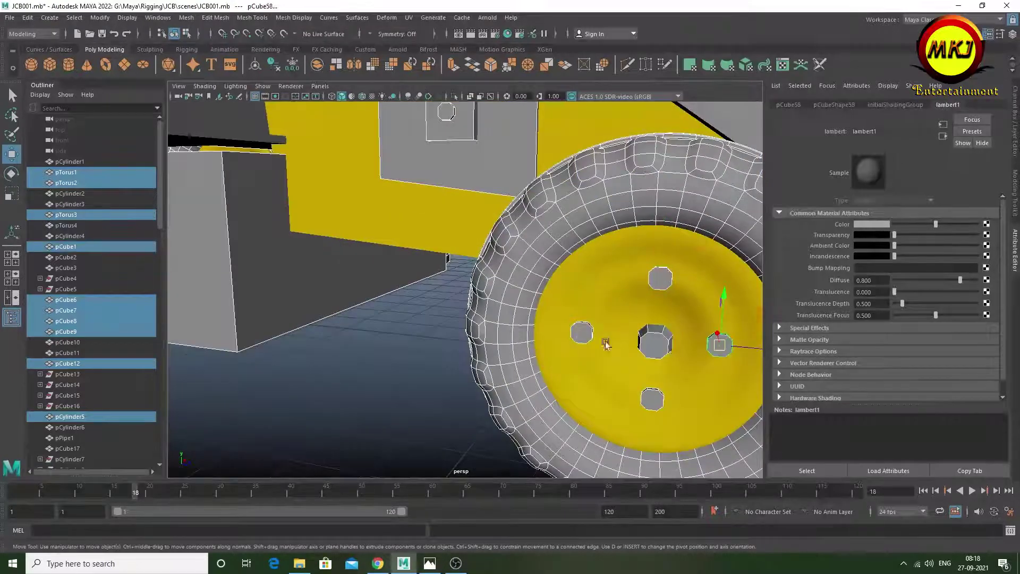
{"action": "right_click_drag", "start_coordinate": [606, 344], "coordinate": [240, 277], "text": "alt"}
{"action": "left_click", "coordinate": [240, 277], "text": "shift"}
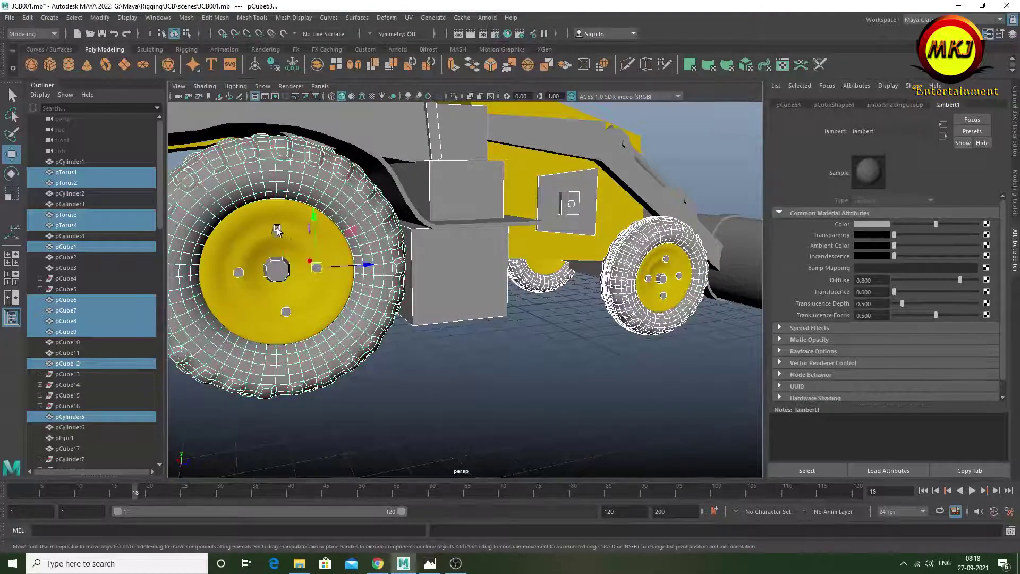
{"action": "mouse_move", "coordinate": [315, 287]}
{"action": "left_mouse_down", "text": "alt"}
{"action": "mouse_move", "coordinate": [390, 274]}
{"action": "mouse_move", "coordinate": [449, 165]}
{"action": "left_mouse_up", "text": "alt"}
{"action": "left_click", "coordinate": [390, 273], "text": "shift"}
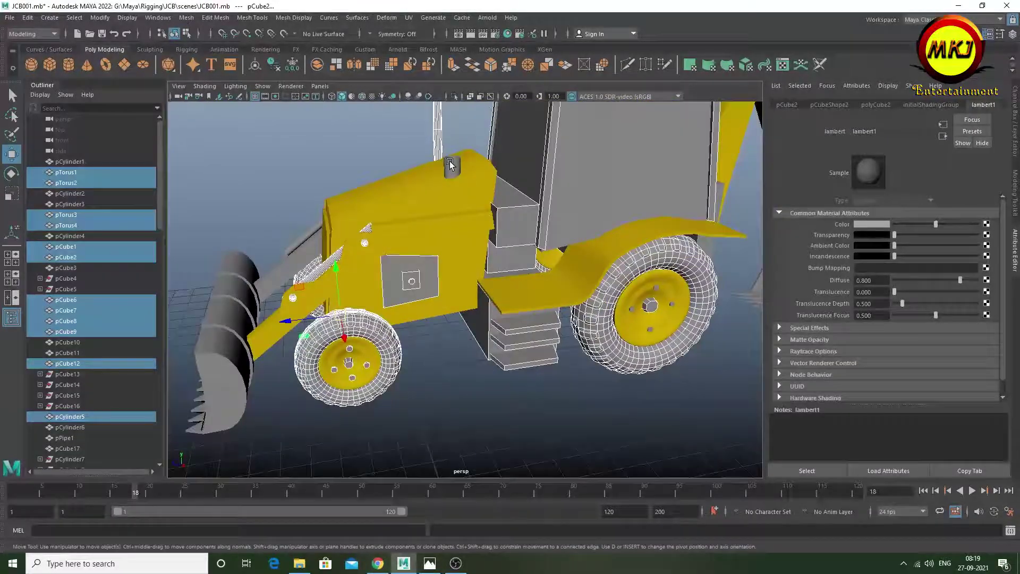
Assign a new Lambert material (lambert4) to the selected parts and colour it black
{"action": "right_click_drag", "start_coordinate": [450, 165], "coordinate": [534, 489]}
{"action": "left_click", "coordinate": [871, 223]}
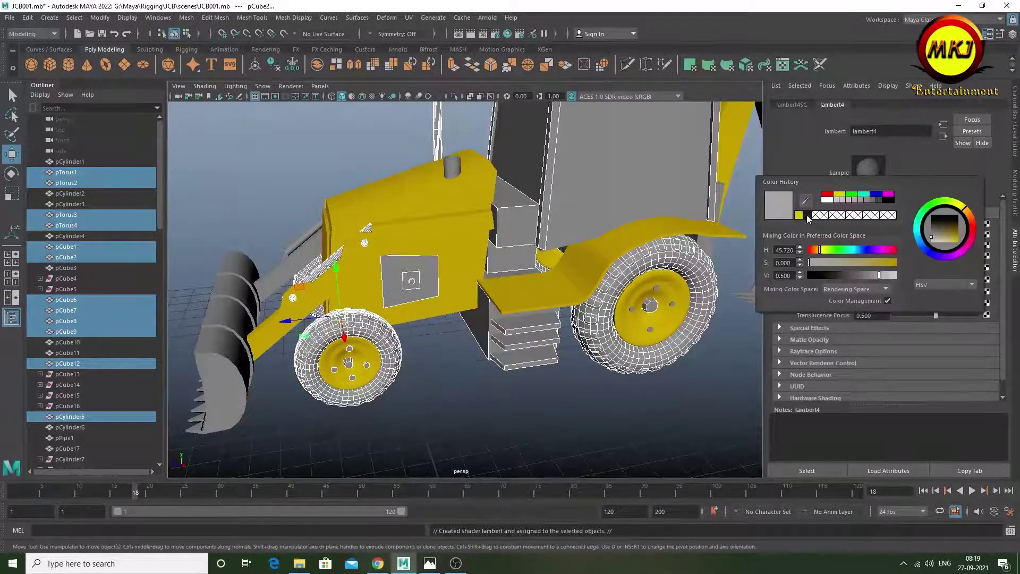
{"action": "left_click_drag", "start_coordinate": [584, 319], "coordinate": [463, 337], "text": "alt"}
Assign a new Blinn material to a single cylinder part on the loader
{"action": "left_click_drag", "start_coordinate": [445, 375], "coordinate": [371, 351], "text": "alt"}
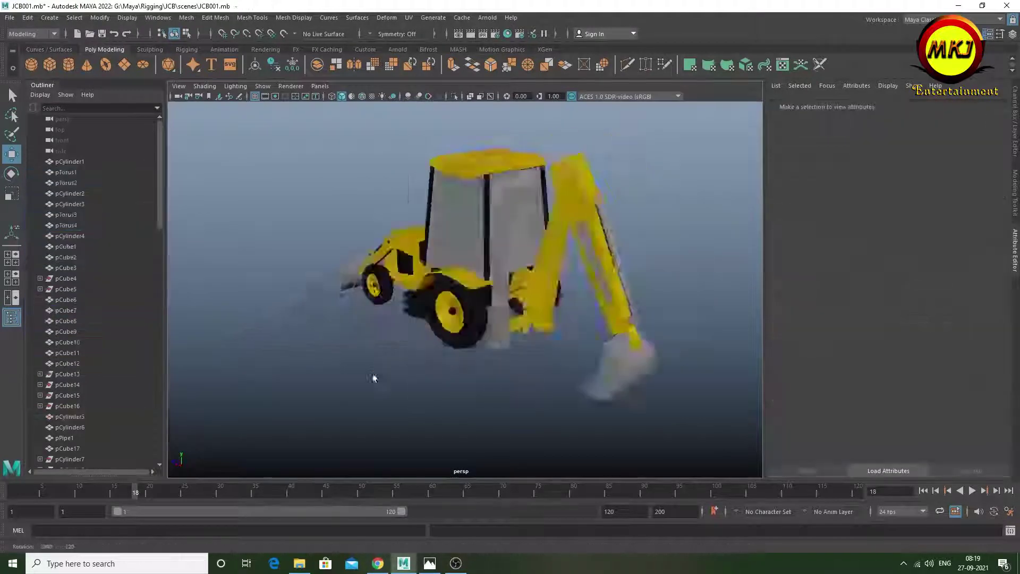
{"action": "left_click", "coordinate": [362, 340]}
{"action": "right_click_drag", "start_coordinate": [639, 278], "coordinate": [765, 484]}
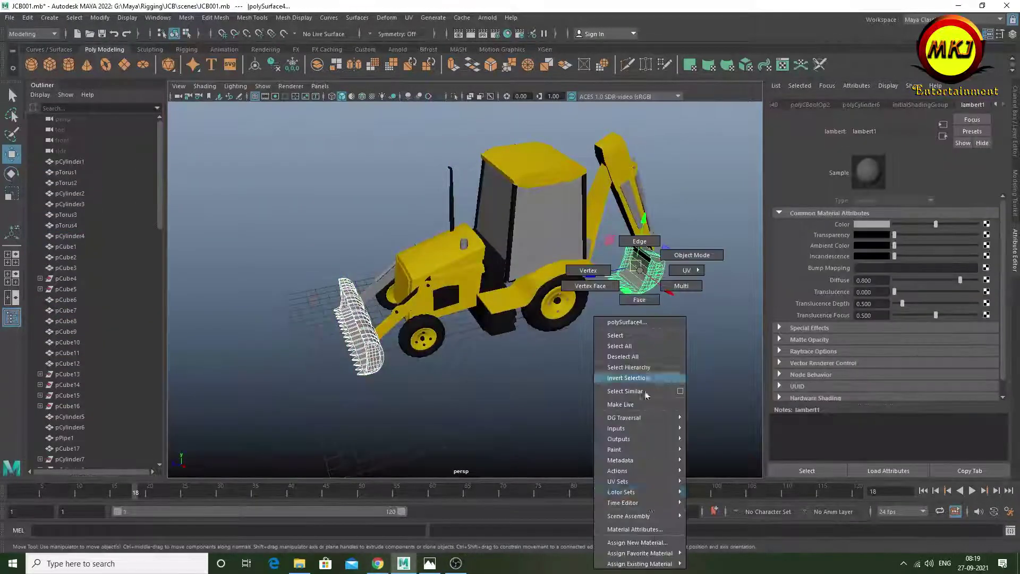
{"action": "left_click", "coordinate": [510, 361]}
Select the white pillar and fender and give them a new Lambert material
{"action": "mouse_move", "coordinate": [510, 361]}
{"action": "left_mouse_down", "text": "alt"}
{"action": "mouse_move", "coordinate": [660, 291]}
{"action": "mouse_move", "coordinate": [342, 257]}
{"action": "mouse_move", "coordinate": [581, 342]}
{"action": "mouse_move", "coordinate": [531, 319]}
{"action": "mouse_move", "coordinate": [547, 254]}
{"action": "mouse_move", "coordinate": [364, 268]}
{"action": "left_mouse_up", "text": "alt"}
{"action": "left_click", "coordinate": [526, 319]}
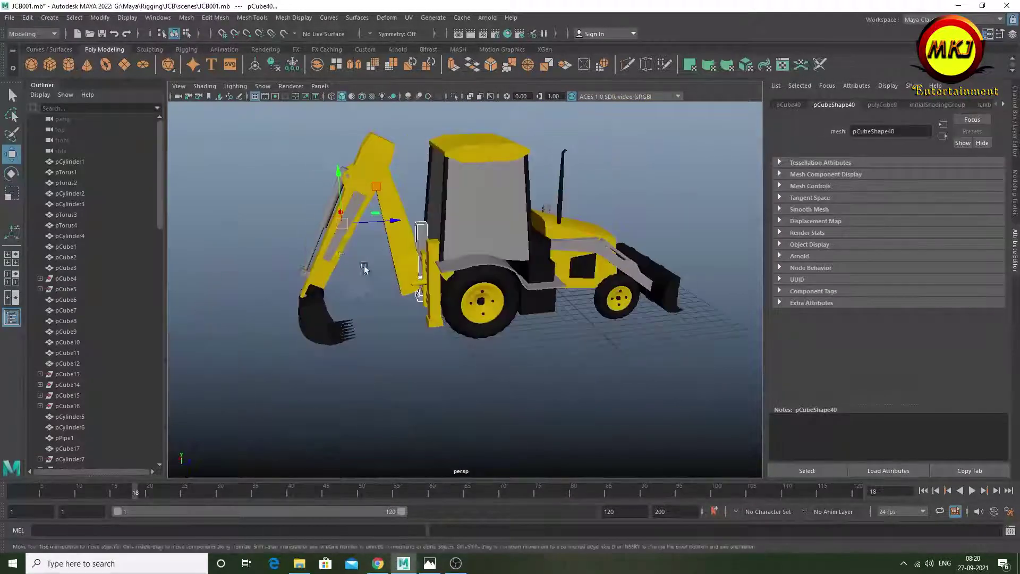
{"action": "left_click", "coordinate": [463, 262]}
{"action": "left_click_drag", "start_coordinate": [463, 263], "coordinate": [551, 304], "text": "alt"}
{"action": "left_click_drag", "start_coordinate": [649, 351], "coordinate": [549, 279], "text": "alt"}
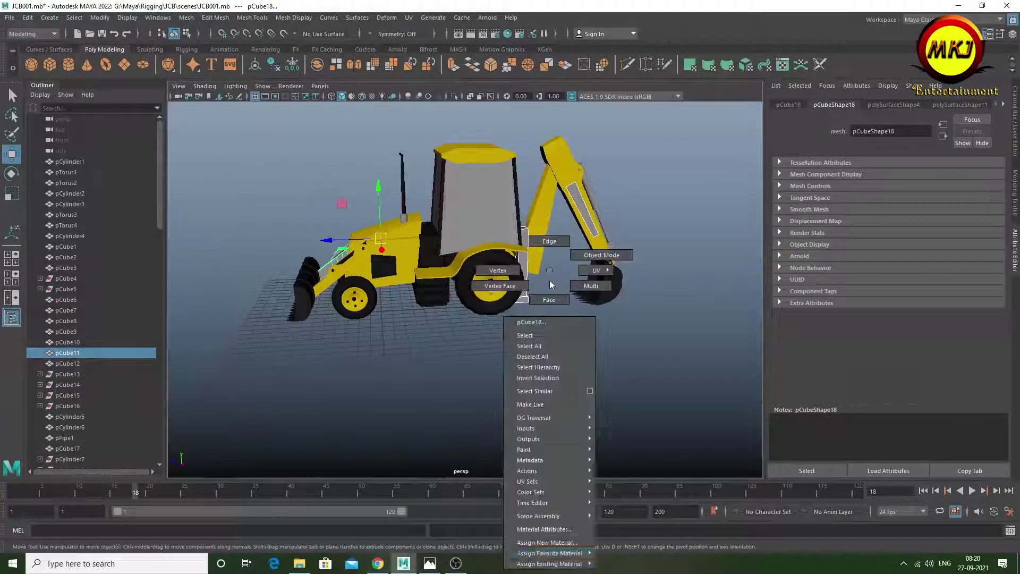
{"action": "right_click_drag", "start_coordinate": [549, 280], "coordinate": [626, 491]}
{"action": "left_click", "coordinate": [642, 333]}
Select the backhoe and front loader arm cylinders and the rear wheel hub
{"action": "mouse_move", "coordinate": [642, 333]}
{"action": "left_mouse_down", "text": "alt"}
{"action": "mouse_move", "coordinate": [482, 353]}
{"action": "mouse_move", "coordinate": [574, 336]}
{"action": "left_mouse_up", "text": "alt"}
{"action": "scroll", "coordinate": [584, 335], "scroll_direction": "up", "scroll_amount": 5}
{"action": "middle_click_drag", "start_coordinate": [603, 332], "coordinate": [542, 344], "text": "alt"}
{"action": "mouse_move", "coordinate": [641, 296]}
{"action": "left_mouse_down", "text": "alt"}
{"action": "mouse_move", "coordinate": [510, 275]}
{"action": "mouse_move", "coordinate": [364, 300]}
{"action": "mouse_move", "coordinate": [441, 273]}
{"action": "mouse_move", "coordinate": [527, 302]}
{"action": "mouse_move", "coordinate": [451, 298]}
{"action": "mouse_move", "coordinate": [572, 296]}
{"action": "left_mouse_up", "text": "alt"}
{"action": "left_click", "coordinate": [468, 274]}
{"action": "scroll", "coordinate": [558, 298], "scroll_direction": "up", "scroll_amount": 5}
{"action": "left_click", "coordinate": [563, 276]}
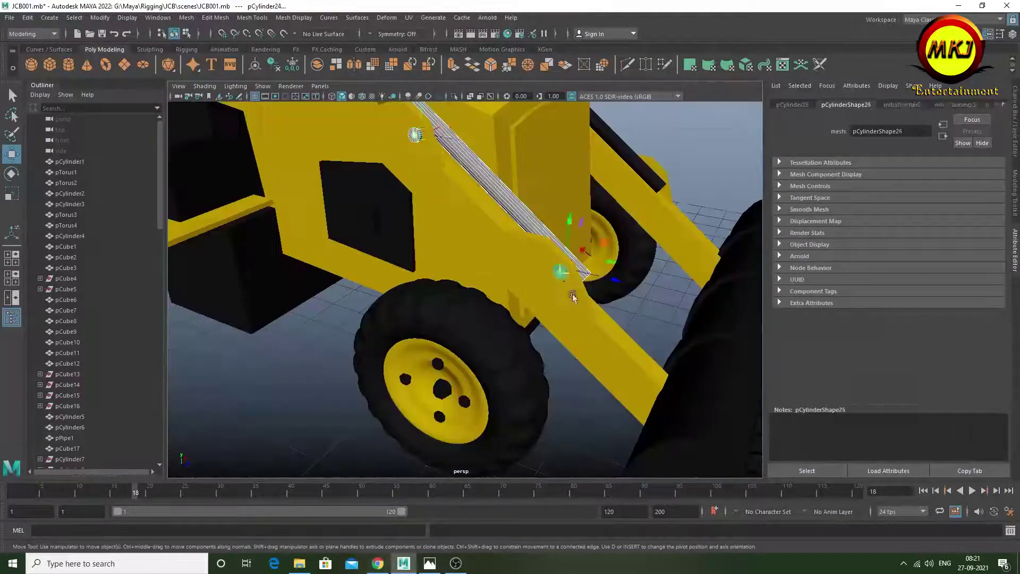
{"action": "scroll", "coordinate": [572, 297], "scroll_direction": "down", "scroll_amount": 5}
{"action": "left_click_drag", "start_coordinate": [462, 291], "coordinate": [531, 297], "text": "alt"}
{"action": "scroll", "coordinate": [581, 301], "scroll_direction": "up", "scroll_amount": 3}
{"action": "left_click", "coordinate": [580, 302]}
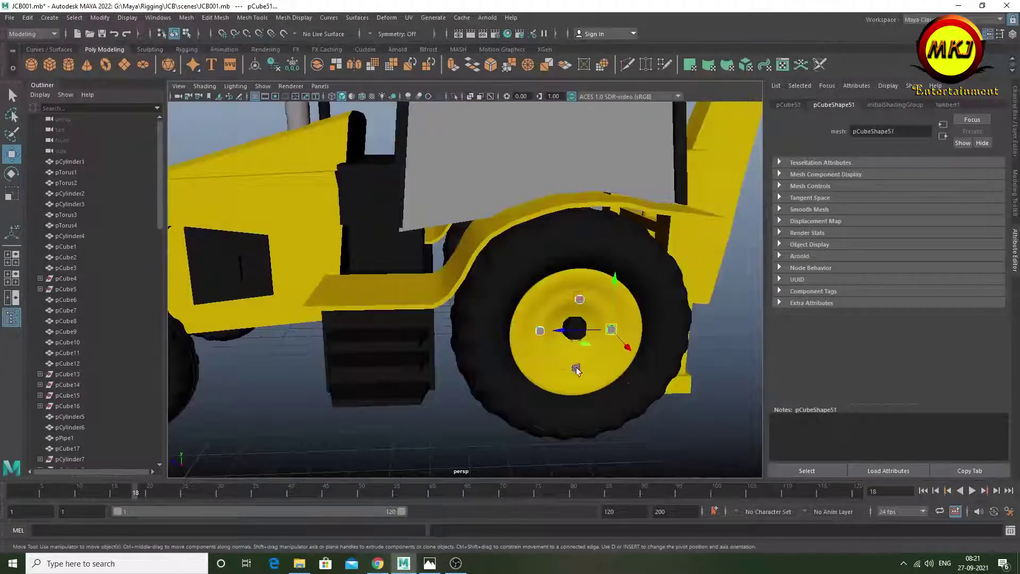
Add the bucket and backhoe arm cylinders, then assign them a new Lambert and adjust its colour
{"action": "scroll", "coordinate": [576, 370], "scroll_direction": "down", "scroll_amount": 5}
{"action": "left_click_drag", "start_coordinate": [576, 370], "coordinate": [596, 291], "text": "alt"}
{"action": "scroll", "coordinate": [471, 324], "scroll_direction": "up", "scroll_amount": 3}
{"action": "left_click", "coordinate": [471, 324]}
{"action": "scroll", "coordinate": [403, 237], "scroll_direction": "down", "scroll_amount": 3}
{"action": "left_click_drag", "start_coordinate": [404, 237], "coordinate": [550, 214], "text": "alt"}
{"action": "left_click", "coordinate": [550, 214]}
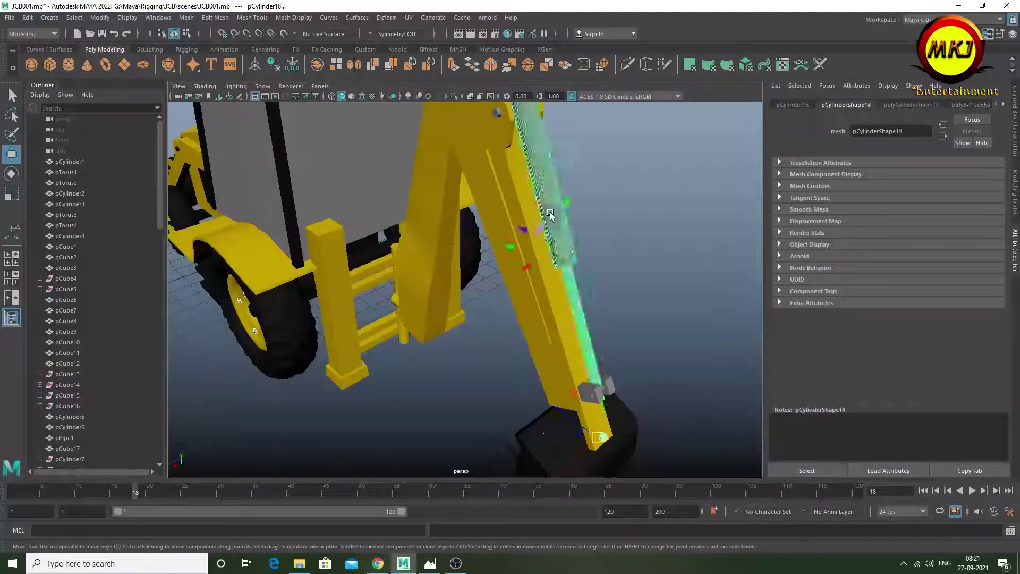
{"action": "scroll", "coordinate": [549, 214], "scroll_direction": "down", "scroll_amount": 5}
{"action": "right_click_drag", "start_coordinate": [409, 296], "coordinate": [478, 552]}
{"action": "left_click", "coordinate": [809, 218]}
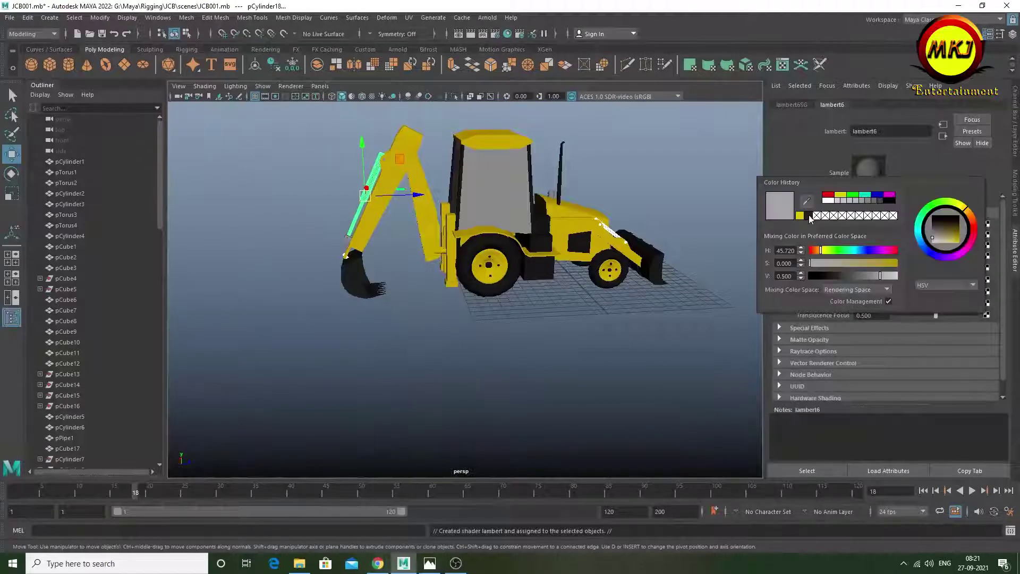
Give the cube on the backhoe arm the default grey material and adjust its colour
{"action": "left_click_drag", "start_coordinate": [428, 333], "coordinate": [621, 337], "text": "alt"}
{"action": "scroll", "coordinate": [622, 337], "scroll_direction": "up", "scroll_amount": 5}
{"action": "left_click", "coordinate": [531, 318]}
{"action": "scroll", "coordinate": [518, 310], "scroll_direction": "down", "scroll_amount": 2}
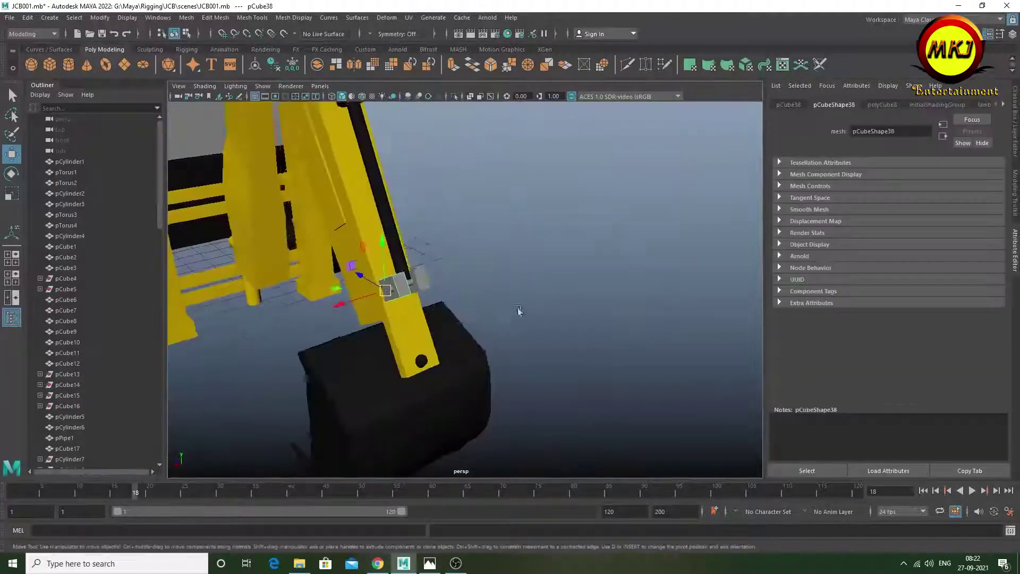
{"action": "scroll", "coordinate": [517, 309], "scroll_direction": "up", "scroll_amount": 2}
{"action": "left_click_drag", "start_coordinate": [518, 310], "coordinate": [508, 316], "text": "alt"}
{"action": "right_click_drag", "start_coordinate": [439, 241], "coordinate": [524, 486]}
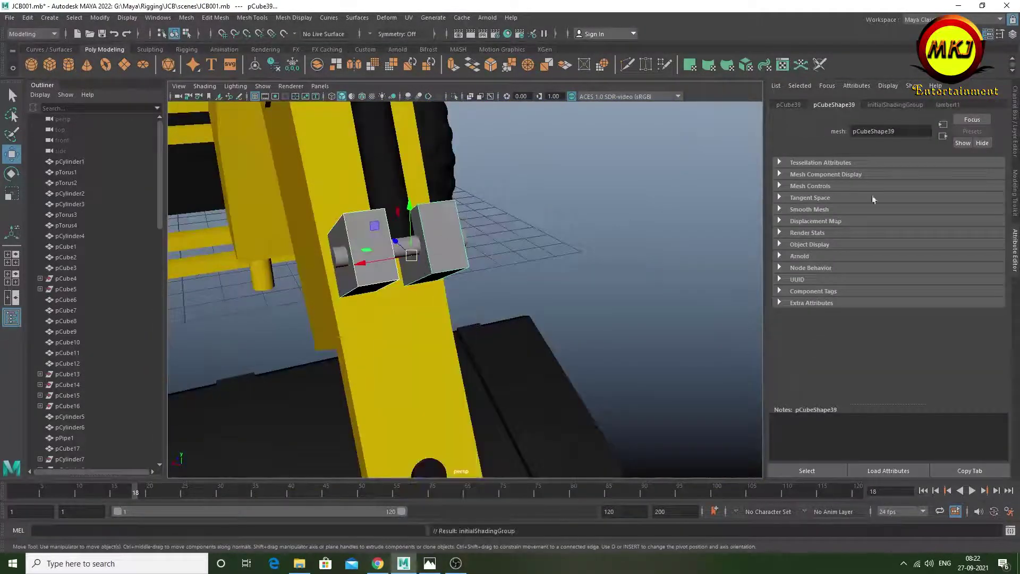
{"action": "left_click", "coordinate": [947, 105]}
{"action": "left_click", "coordinate": [873, 197]}
Select the arm cylinder's faces and assign them a new Blinn material with a chosen colour
{"action": "left_click", "coordinate": [611, 239]}
{"action": "left_click_drag", "start_coordinate": [611, 239], "coordinate": [531, 255], "text": "alt"}
{"action": "left_click", "coordinate": [468, 202]}
{"action": "right_click_drag", "start_coordinate": [462, 217], "coordinate": [425, 242]}
{"action": "left_click_drag", "start_coordinate": [505, 106], "coordinate": [401, 284]}
{"action": "right_click_drag", "start_coordinate": [478, 269], "coordinate": [580, 482]}
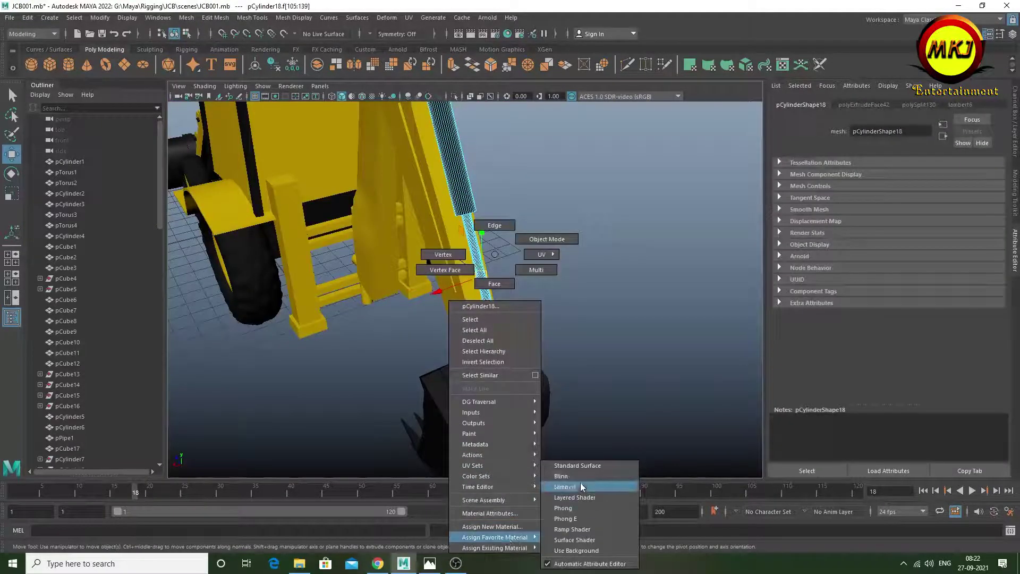
{"action": "left_click", "coordinate": [877, 229]}
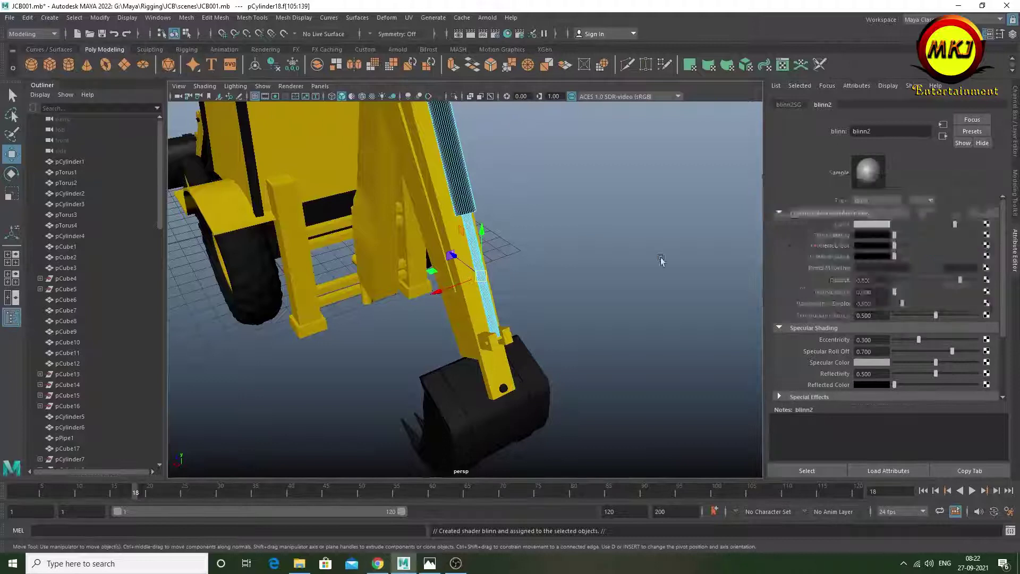
{"action": "left_click", "coordinate": [510, 234]}
{"action": "mouse_move", "coordinate": [509, 234]}
{"action": "left_mouse_down", "text": "alt"}
{"action": "mouse_move", "coordinate": [608, 251]}
{"action": "mouse_move", "coordinate": [540, 299]}
{"action": "mouse_move", "coordinate": [458, 317]}
{"action": "left_mouse_up", "text": "alt"}
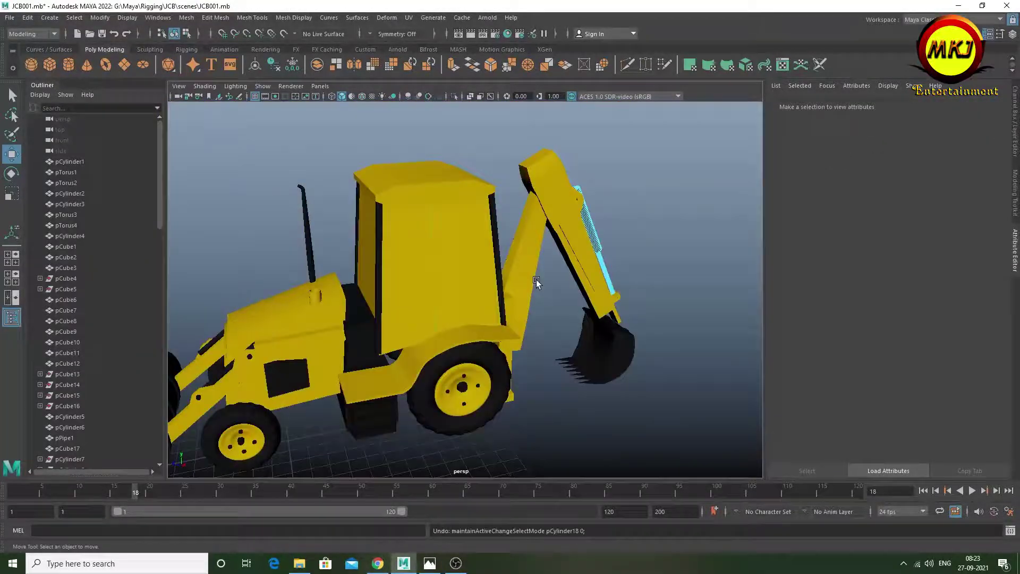
Undo, then give the arm cube a new Lambert material and set its colour
{"action": "key", "text": "ctrl+z"}
{"action": "key", "text": "ctrl+z"}
{"action": "key", "text": "ctrl+z"}
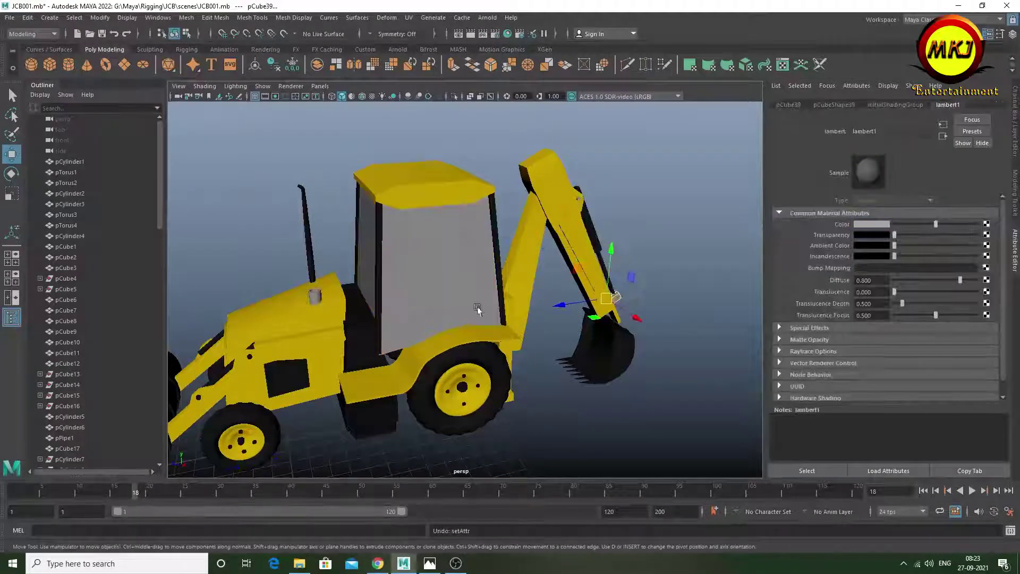
{"action": "left_click_drag", "start_coordinate": [477, 309], "coordinate": [509, 329], "text": "alt"}
{"action": "scroll", "coordinate": [528, 380], "scroll_direction": "up", "scroll_amount": 5}
{"action": "right_click_drag", "start_coordinate": [481, 302], "coordinate": [610, 531]}
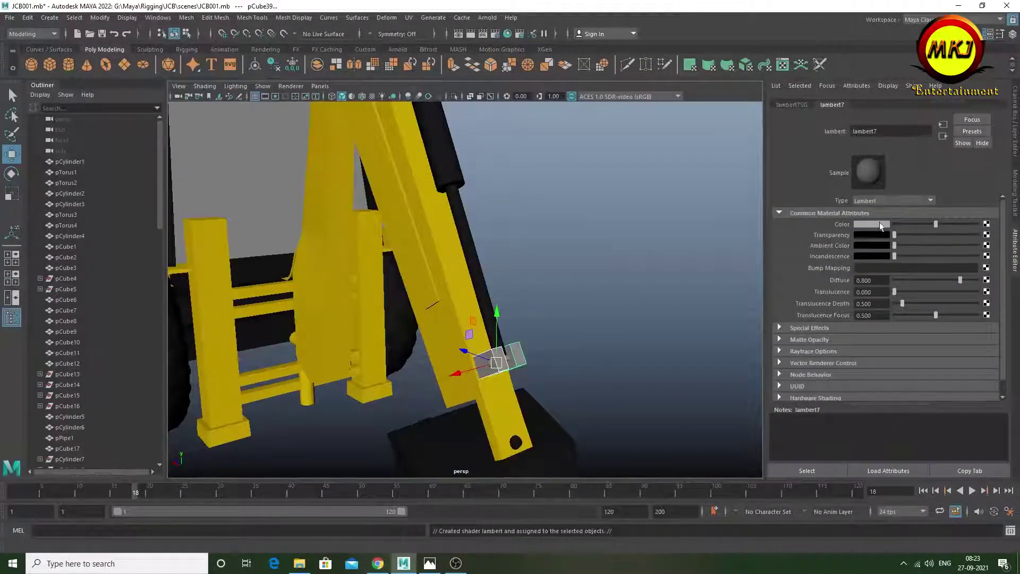
{"action": "left_click", "coordinate": [880, 226]}
{"action": "left_click", "coordinate": [590, 192]}
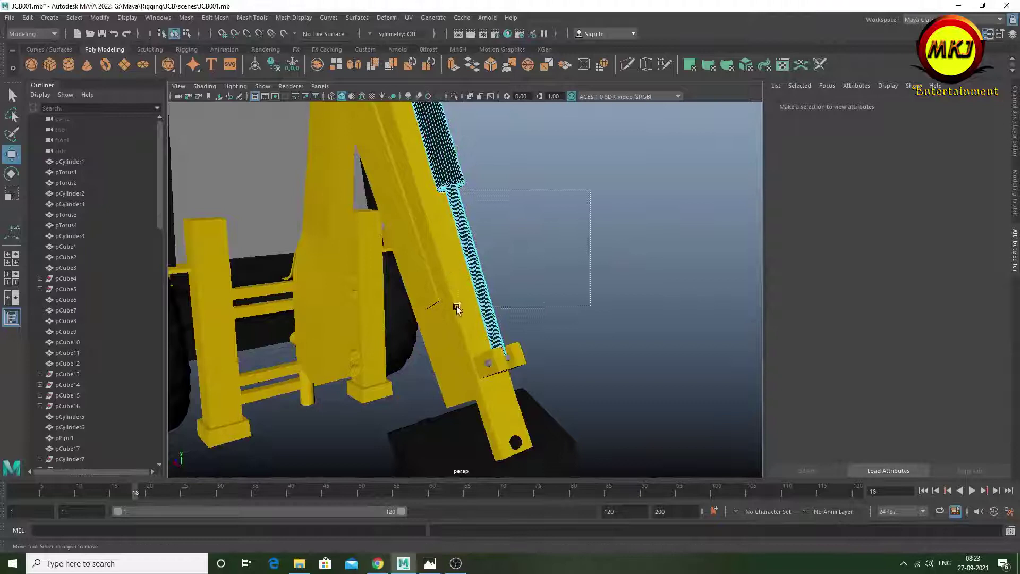
Box-select the piston cylinder faces and give them a new Blinn (blinn2) with a chosen colour
{"action": "left_click_drag", "start_coordinate": [457, 308], "coordinate": [456, 305]}
{"action": "right_click_drag", "start_coordinate": [459, 277], "coordinate": [589, 486]}
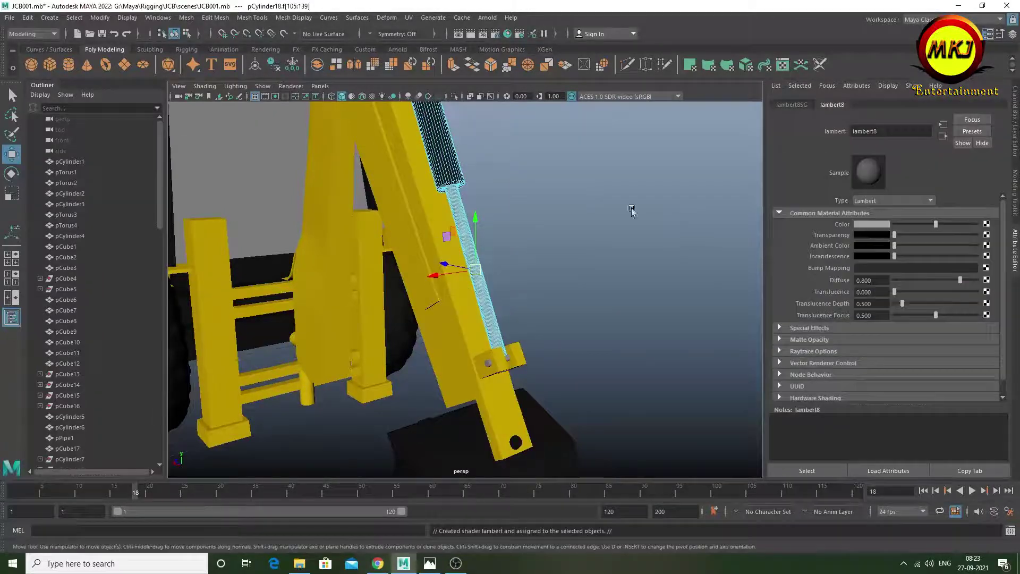
{"action": "right_click_drag", "start_coordinate": [510, 254], "coordinate": [610, 481]}
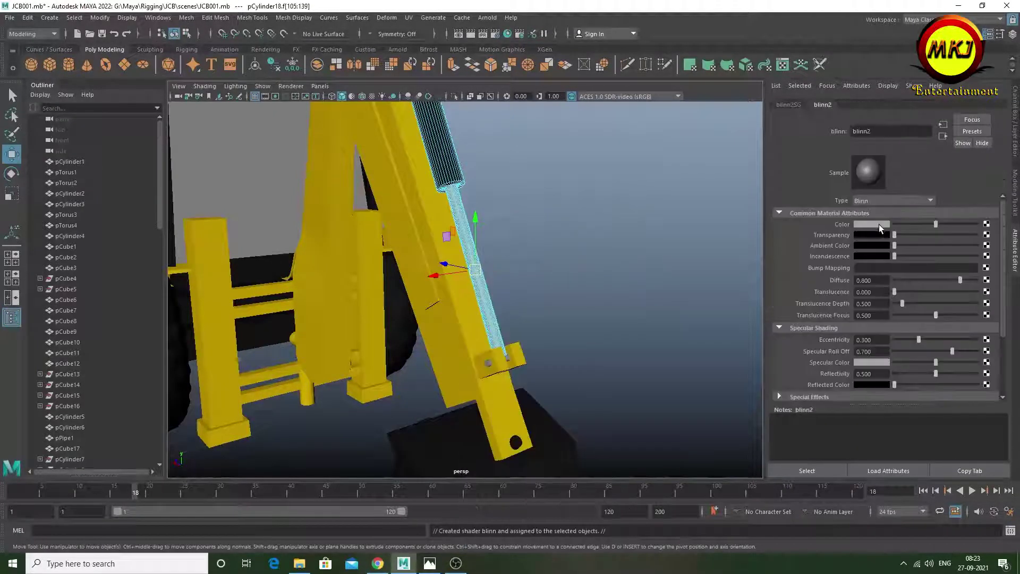
{"action": "left_click", "coordinate": [879, 225]}
{"action": "left_click", "coordinate": [552, 266]}
Give the cab-glass faces a new Blinn material with raised transparency
{"action": "key", "text": "a"}
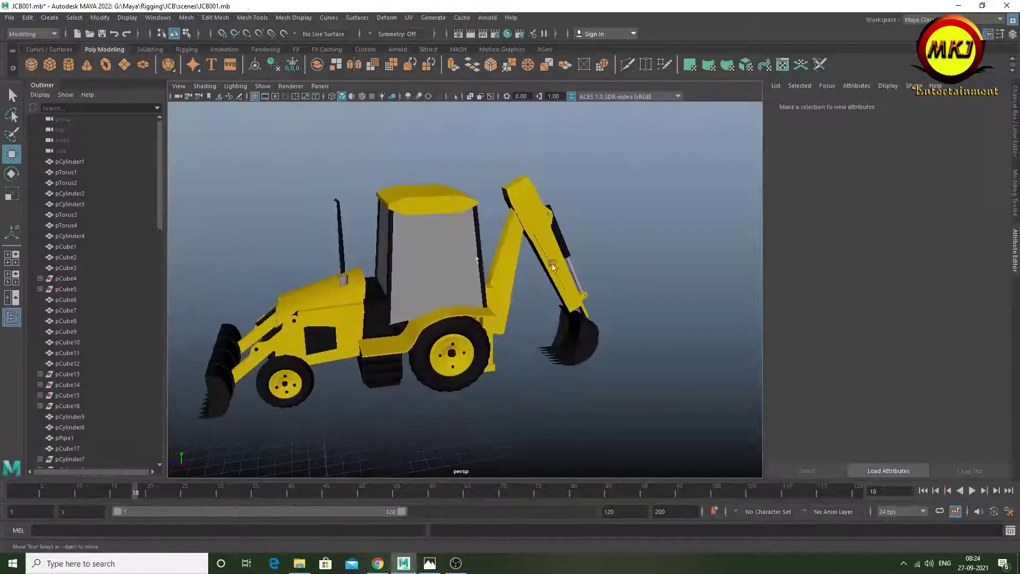
{"action": "left_click_drag", "start_coordinate": [428, 209], "coordinate": [475, 306]}
{"action": "right_click_drag", "start_coordinate": [421, 213], "coordinate": [509, 477]}
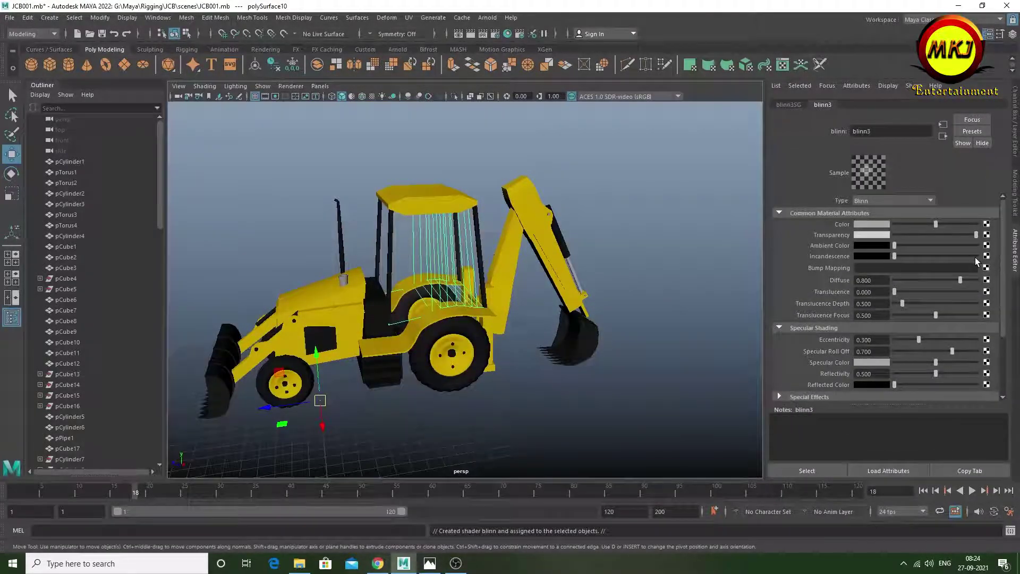
{"action": "left_click_drag", "start_coordinate": [519, 296], "coordinate": [630, 269], "text": "alt"}
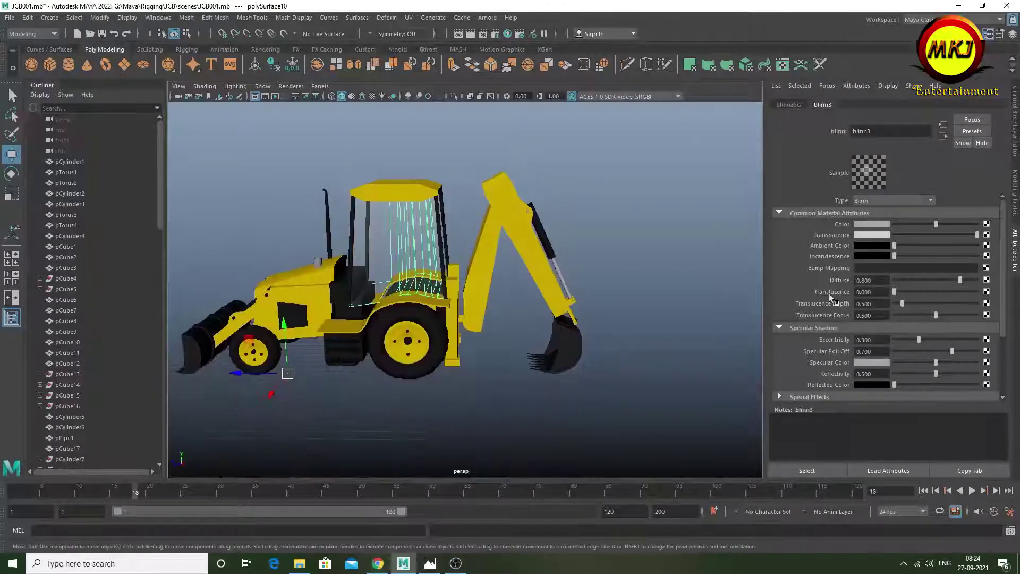
{"action": "mouse_move", "coordinate": [531, 265]}
{"action": "left_mouse_down", "text": "alt"}
{"action": "mouse_move", "coordinate": [960, 236]}
{"action": "mouse_move", "coordinate": [457, 254]}
{"action": "mouse_move", "coordinate": [387, 302]}
{"action": "left_mouse_up", "text": "alt"}
Assign a new Lambert material (lambert8) to the bonnet's front face
{"action": "left_click", "coordinate": [637, 250]}
{"action": "scroll", "coordinate": [388, 301], "scroll_direction": "up", "scroll_amount": 3}
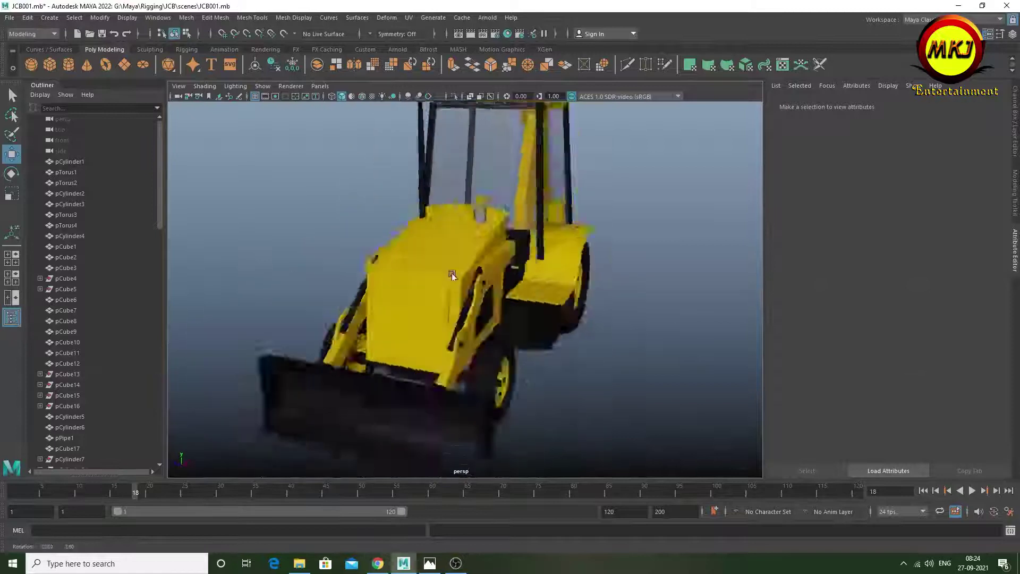
{"action": "left_click", "coordinate": [559, 243]}
{"action": "right_click_drag", "start_coordinate": [559, 243], "coordinate": [642, 483]}
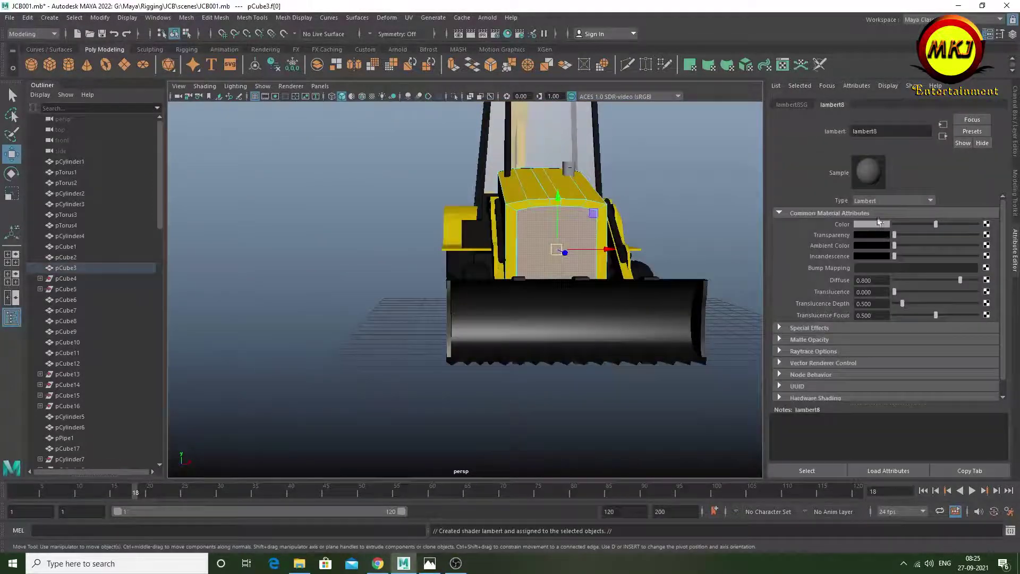
{"action": "key", "text": "a"}
{"action": "left_click", "coordinate": [508, 269]}
{"action": "right_click_drag", "start_coordinate": [508, 270], "coordinate": [581, 485]}
Orbit around to inspect the coloured backhoe, then save the scene as JCB001.mb
{"action": "left_click", "coordinate": [667, 189]}
{"action": "left_click_drag", "start_coordinate": [667, 189], "coordinate": [524, 219], "text": "alt"}
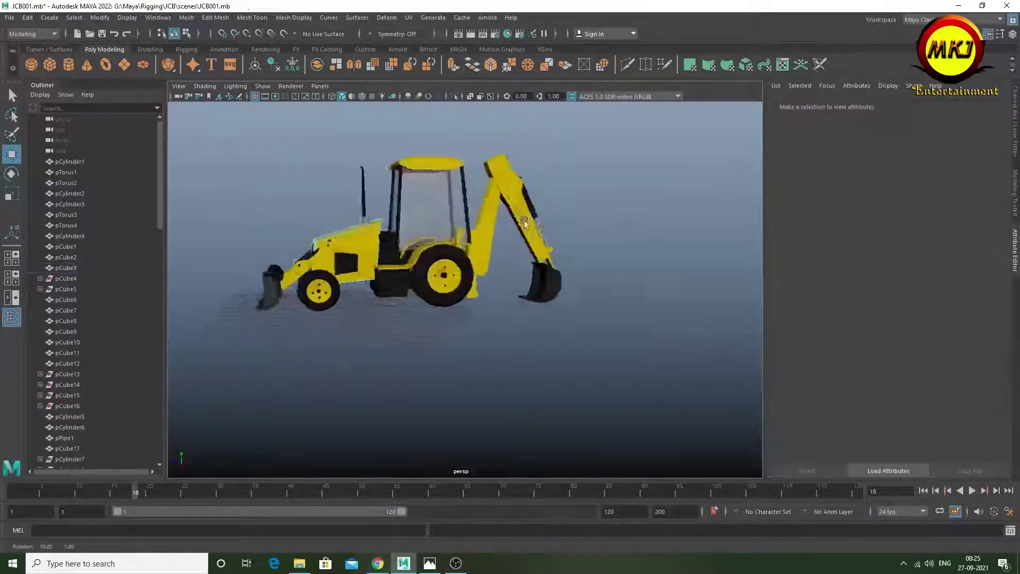
{"action": "right_click", "coordinate": [343, 241]}
{"action": "mouse_move", "coordinate": [343, 242]}
{"action": "left_mouse_down", "text": "alt"}
{"action": "mouse_move", "coordinate": [404, 250]}
{"action": "mouse_move", "coordinate": [363, 253]}
{"action": "mouse_move", "coordinate": [514, 326]}
{"action": "mouse_move", "coordinate": [437, 182]}
{"action": "left_mouse_up", "text": "alt"}
{"action": "scroll", "coordinate": [362, 254], "scroll_direction": "down", "scroll_amount": 5}
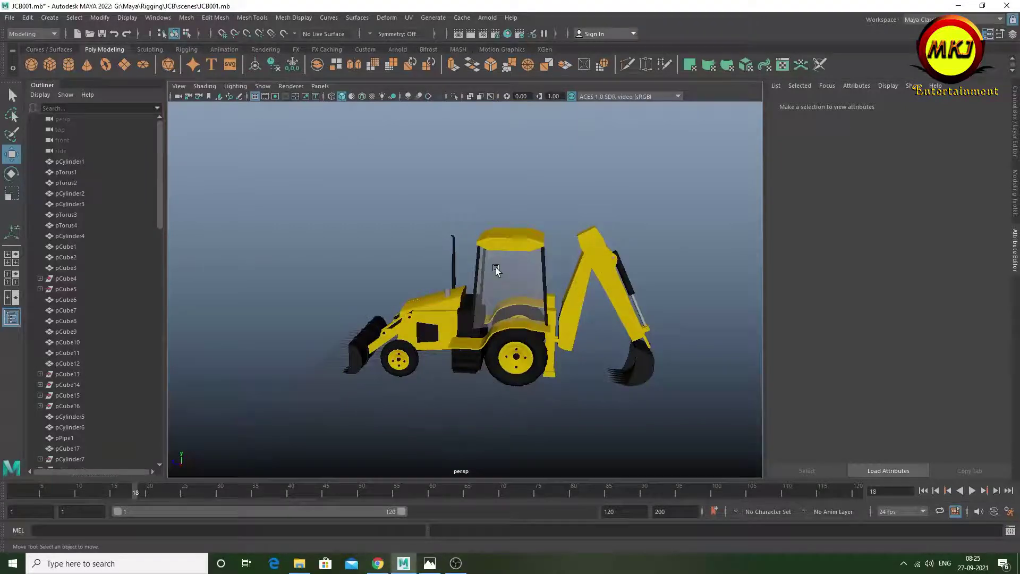
{"action": "scroll", "coordinate": [495, 266], "scroll_direction": "up", "scroll_amount": 1}
{"action": "scroll", "coordinate": [511, 219], "scroll_direction": "up", "scroll_amount": 4}
{"action": "scroll", "coordinate": [512, 218], "scroll_direction": "down", "scroll_amount": 5}
{"action": "scroll", "coordinate": [540, 225], "scroll_direction": "up", "scroll_amount": 2}
{"action": "key", "text": "q"}
{"action": "key", "text": "ctrl+shift+s"}
Confirm overwriting JCB001.mb and add an Arnold SkyDome light to the scene
{"action": "left_click", "coordinate": [609, 295]}
{"action": "left_click", "coordinate": [603, 297]}
{"action": "left_click", "coordinate": [487, 17]}
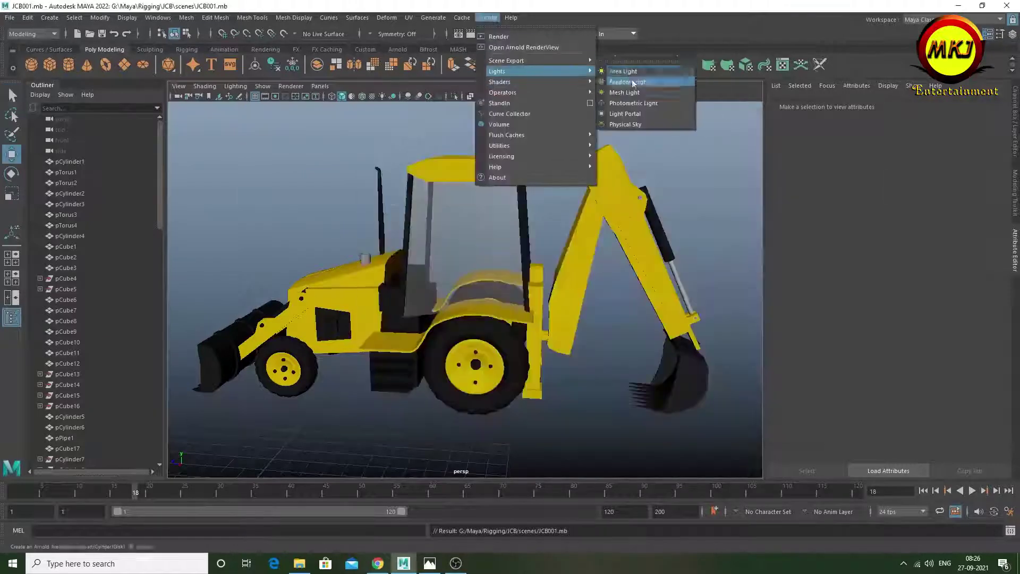
{"action": "left_click", "coordinate": [633, 83]}
{"action": "scroll", "coordinate": [537, 241], "scroll_direction": "down", "scroll_amount": 3}
{"action": "mouse_move", "coordinate": [537, 242]}
{"action": "left_mouse_down", "text": "alt"}
{"action": "mouse_move", "coordinate": [478, 249]}
{"action": "mouse_move", "coordinate": [531, 244]}
{"action": "left_mouse_up", "text": "alt"}
Open Arnold RenderView and tune the light to intensity 20, exposure about 3.8
{"action": "left_click", "coordinate": [487, 17]}
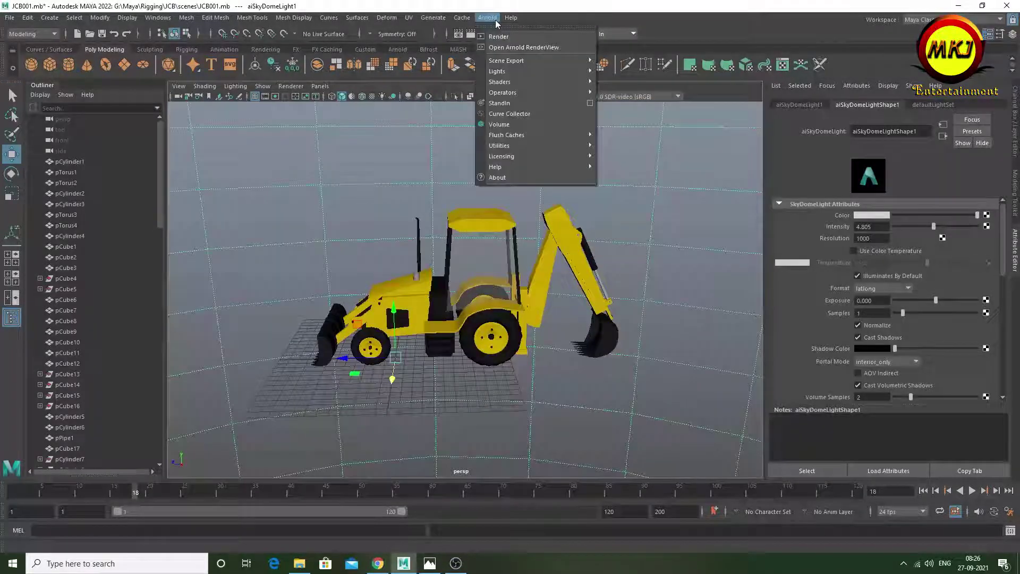
{"action": "left_click", "coordinate": [523, 47]}
{"action": "left_click_drag", "start_coordinate": [911, 222], "coordinate": [899, 225]}
{"action": "left_click_drag", "start_coordinate": [929, 299], "coordinate": [939, 299]}
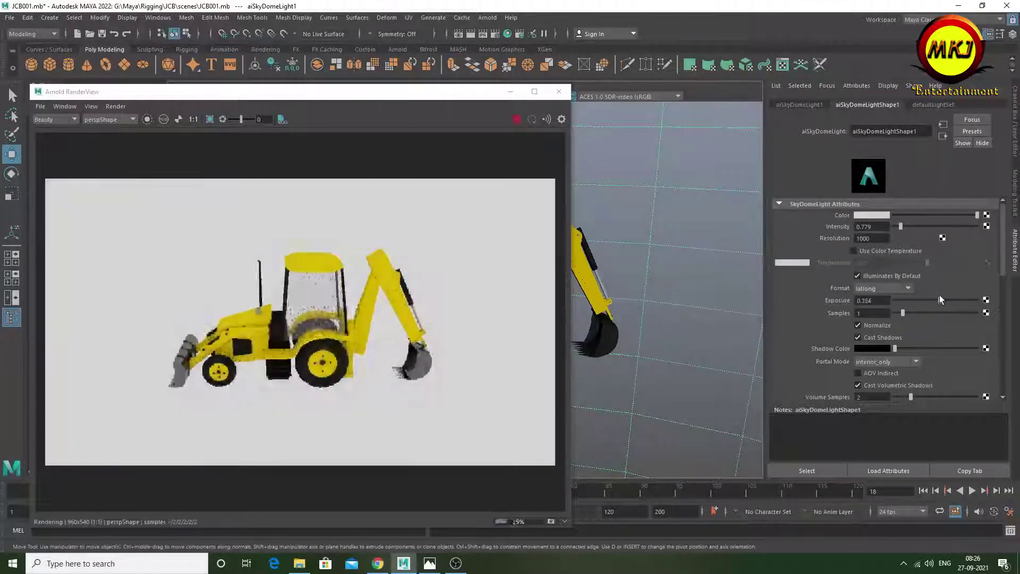
{"action": "left_click_drag", "start_coordinate": [900, 227], "coordinate": [897, 227]}
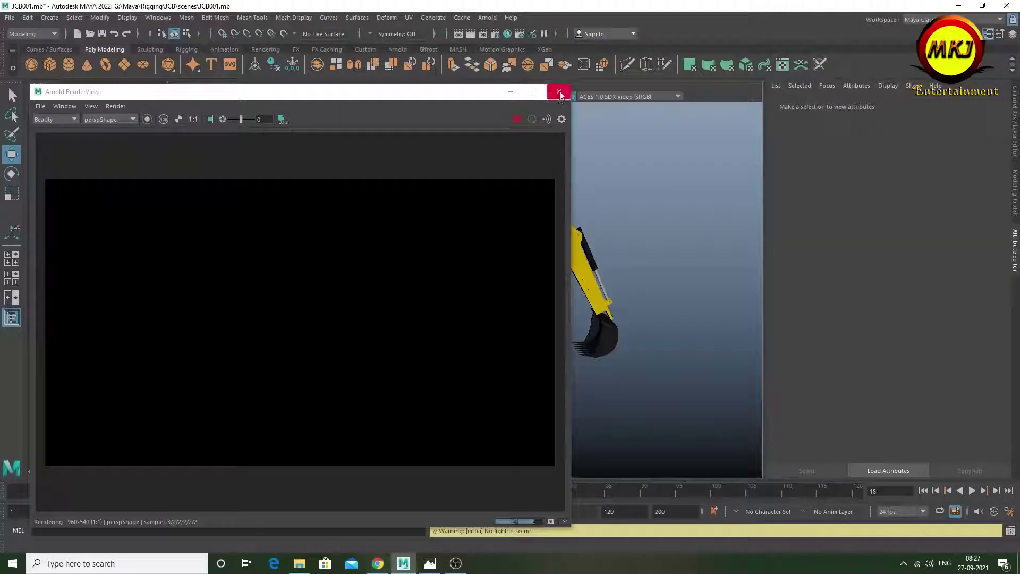
{"action": "key", "text": "r"}
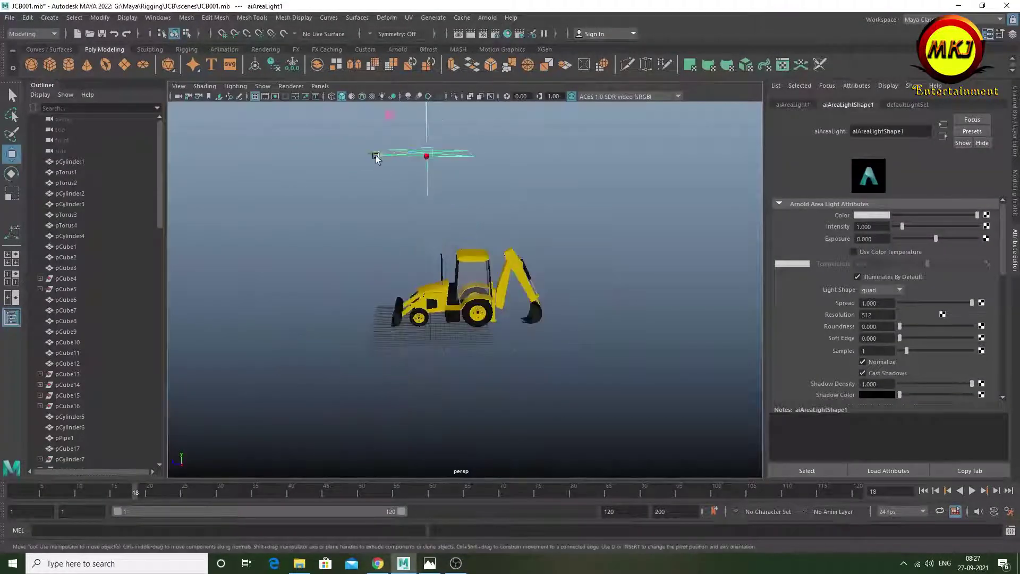
Run an interactive Arnold test render, then close the render preview
{"action": "left_click", "coordinate": [487, 17]}
{"action": "left_click", "coordinate": [505, 37]}
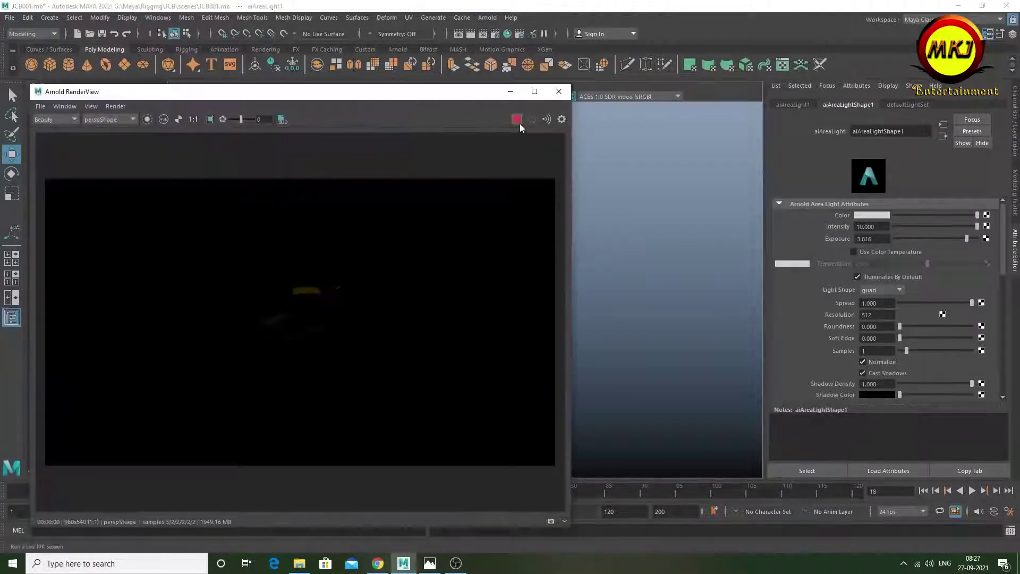
{"action": "left_click", "coordinate": [710, 234]}
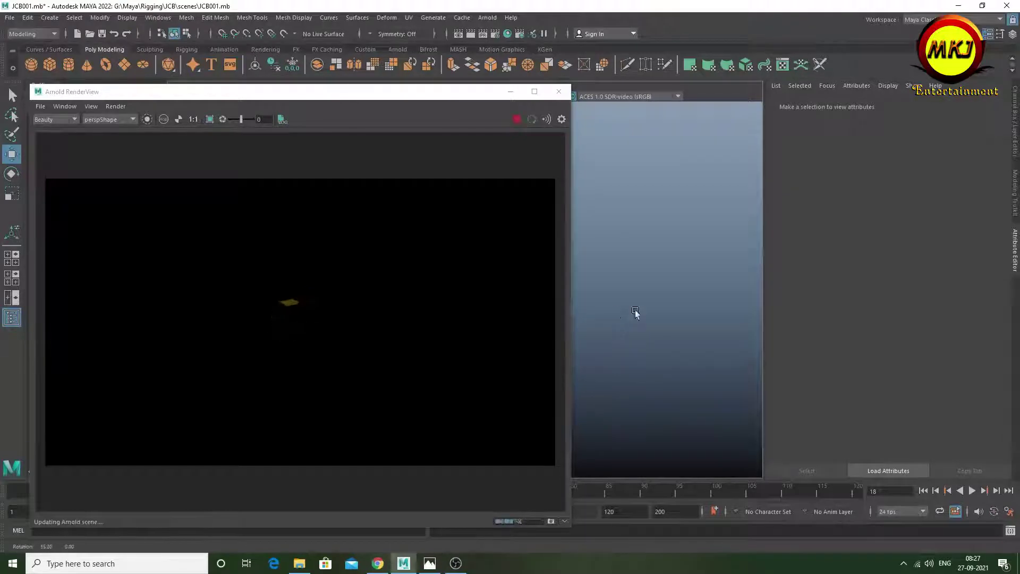
{"action": "left_click", "coordinate": [558, 91]}
{"action": "left_click", "coordinate": [265, 49]}
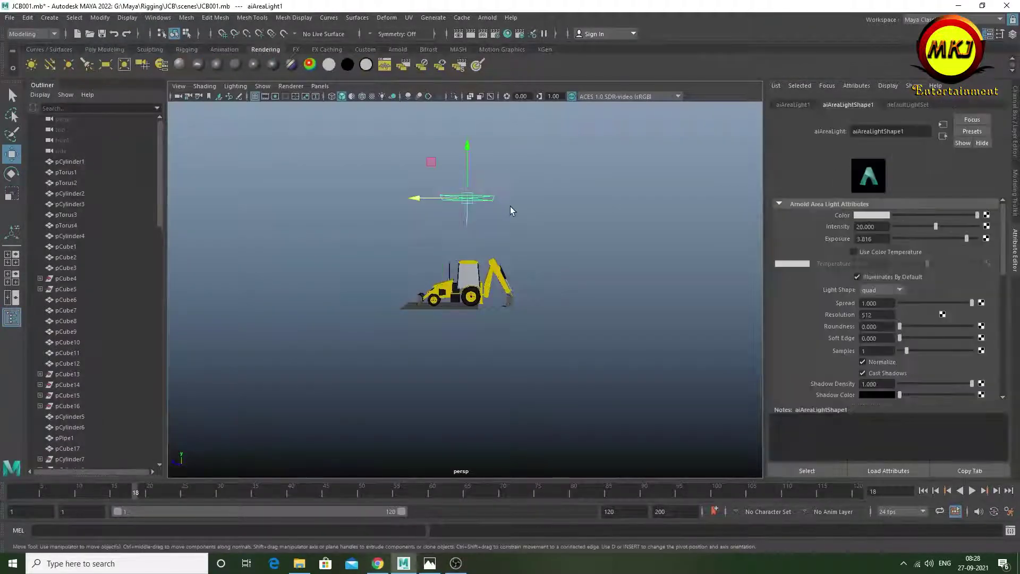
Add a directional light, angle it over the backhoe, and set intensity about 5.7
{"action": "left_click", "coordinate": [49, 64]}
{"action": "mouse_move", "coordinate": [478, 319]}
{"action": "left_mouse_down", "text": "alt"}
{"action": "mouse_move", "coordinate": [487, 342]}
{"action": "mouse_move", "coordinate": [571, 308]}
{"action": "left_mouse_up", "text": "alt"}
{"action": "key", "text": "e"}
{"action": "key", "text": "w"}
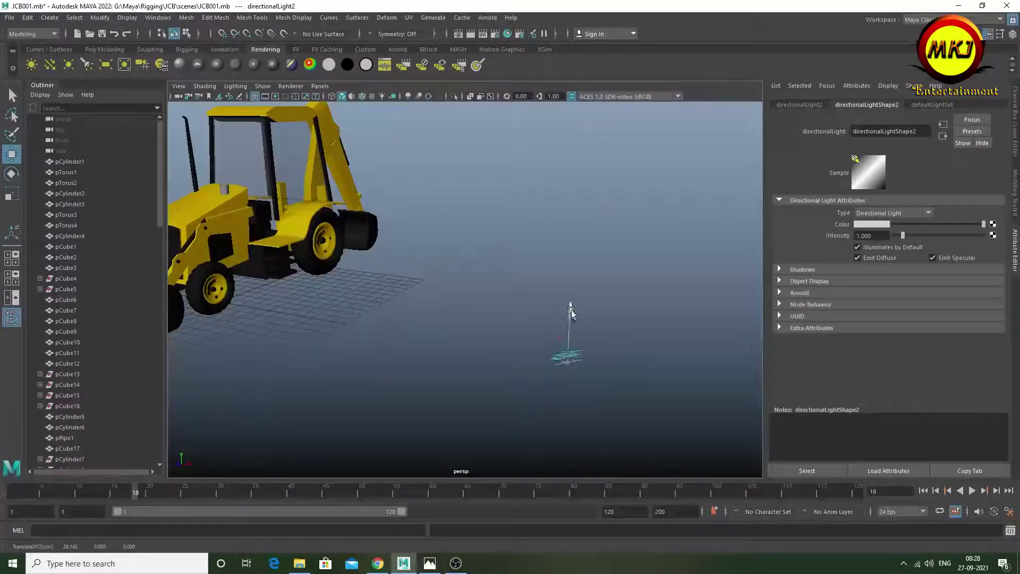
{"action": "scroll", "coordinate": [478, 287], "scroll_direction": "down", "scroll_amount": 5}
{"action": "key", "text": "e"}
{"action": "left_click_drag", "start_coordinate": [404, 247], "coordinate": [565, 278], "text": "alt"}
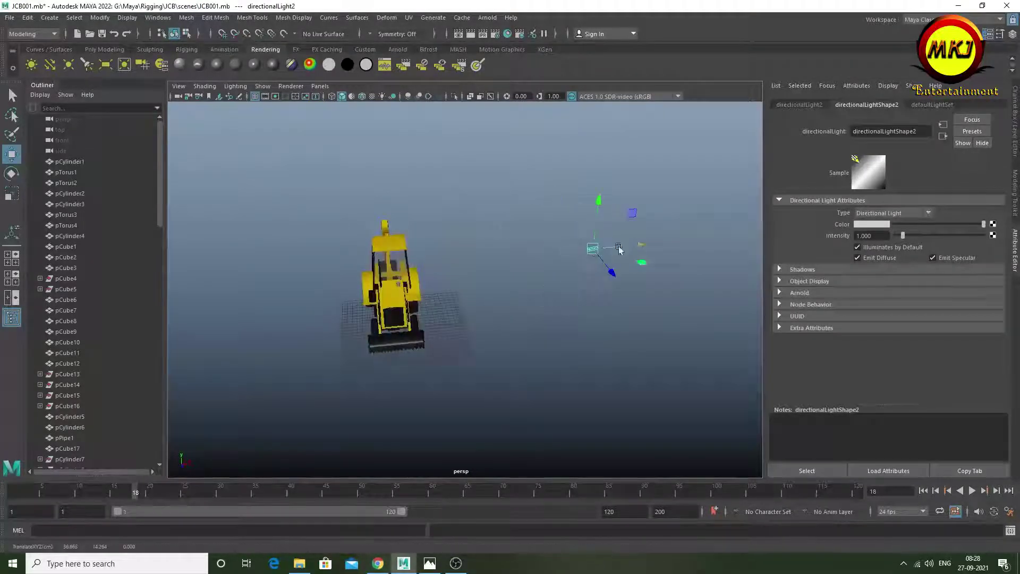
{"action": "left_click_drag", "start_coordinate": [619, 249], "coordinate": [587, 312], "text": "alt"}
{"action": "key", "text": "r"}
{"action": "left_click_drag", "start_coordinate": [468, 234], "coordinate": [524, 321], "text": "alt"}
Add a polygon ground plane under the backhoe and render it in Arnold RenderView
{"action": "left_click", "coordinate": [487, 17]}
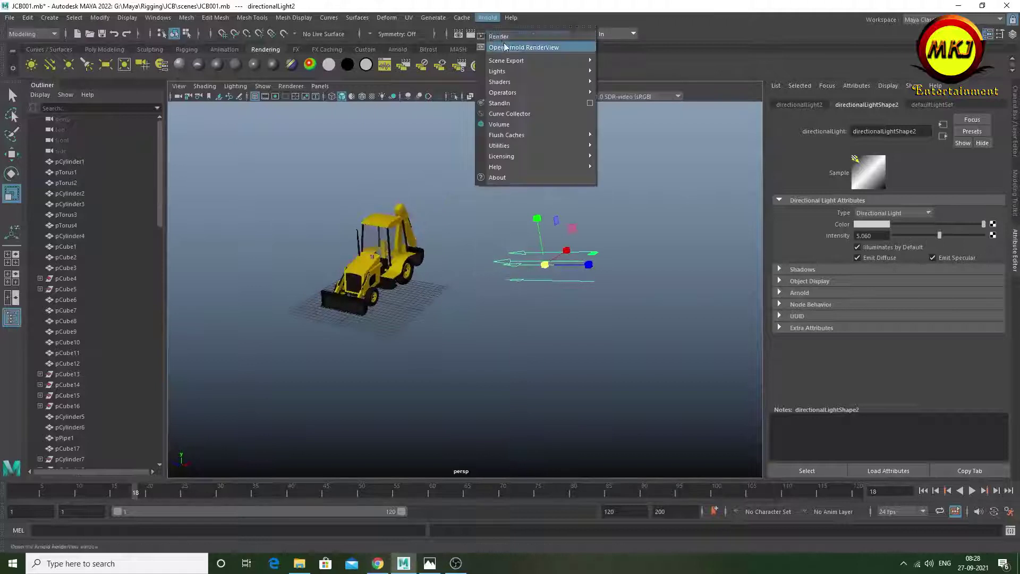
{"action": "left_click", "coordinate": [505, 47]}
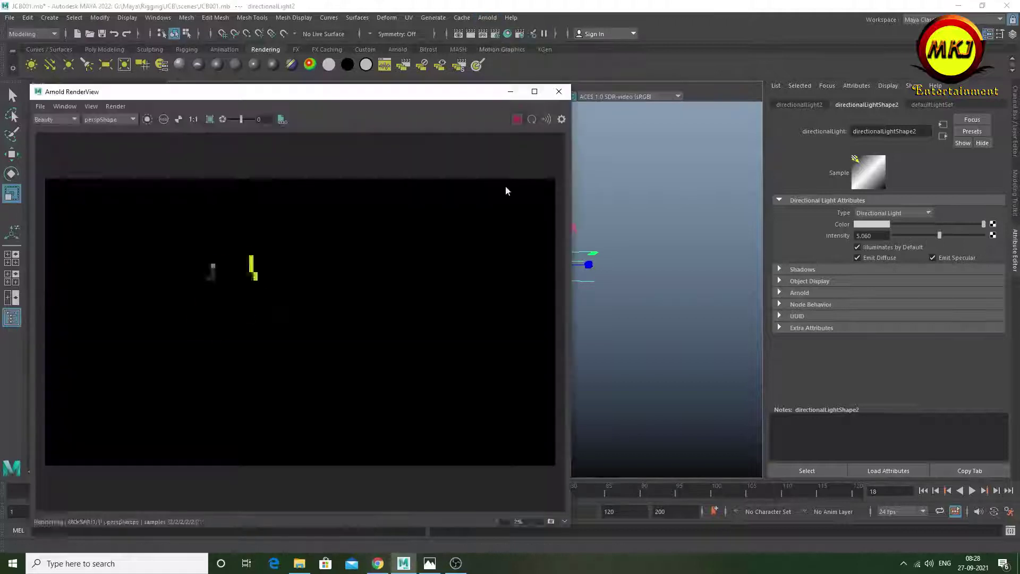
{"action": "left_click", "coordinate": [101, 50]}
{"action": "left_click", "coordinate": [124, 64]}
{"action": "left_click", "coordinate": [514, 94]}
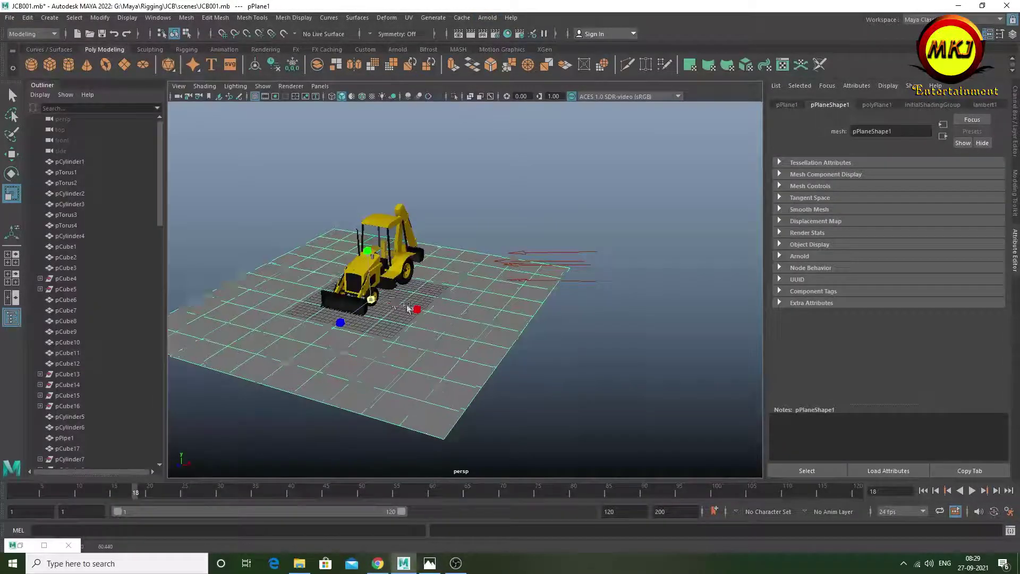
{"action": "left_click_drag", "start_coordinate": [453, 365], "coordinate": [366, 337], "text": "alt"}
{"action": "left_click", "coordinate": [487, 18]}
{"action": "left_click", "coordinate": [506, 42]}
{"action": "left_click", "coordinate": [981, 7]}
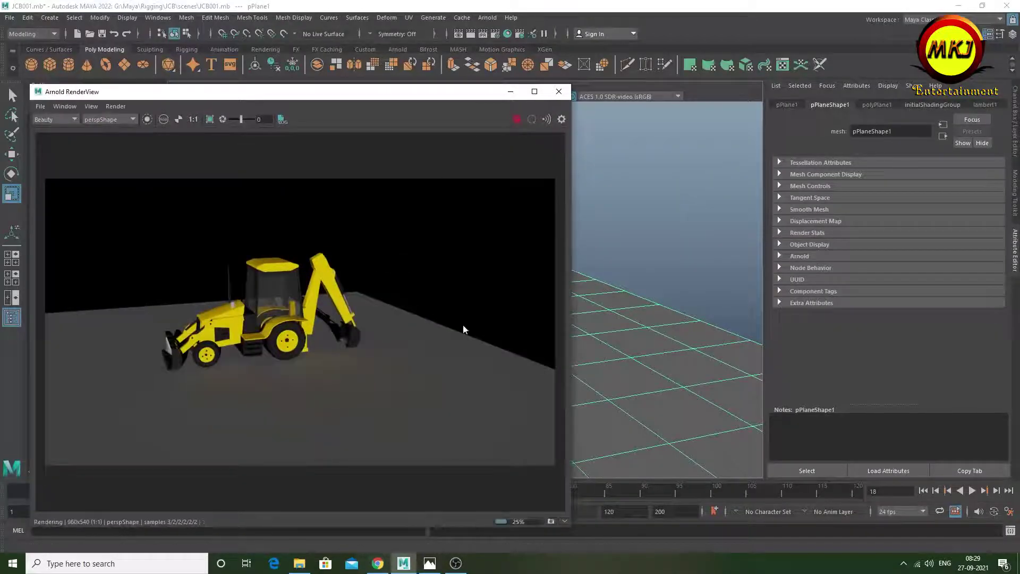